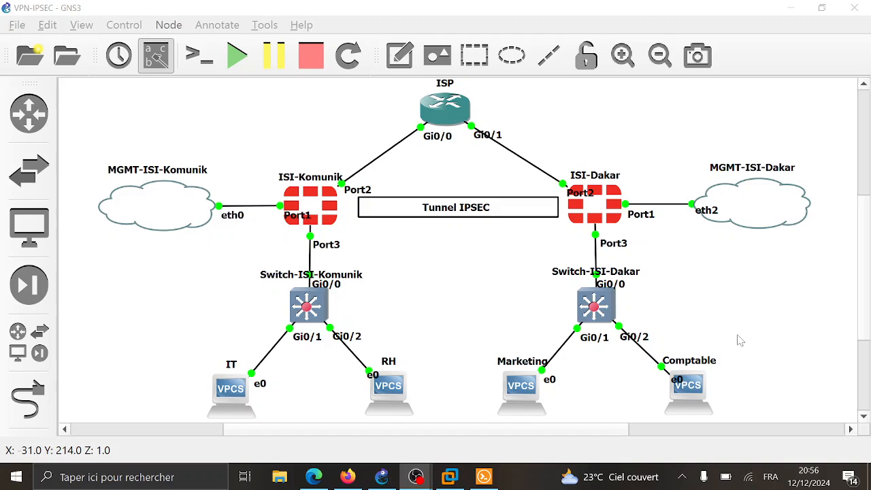
- Review the GNS3 VPN-IPSEC topology, then bring the FortiGate-ISI-Dakar dashboard to the front in Firefox
click(348, 477)
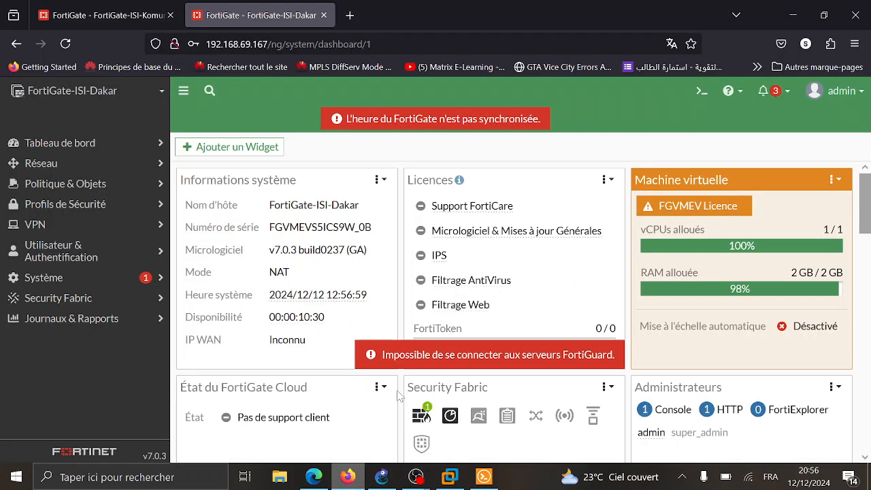
click(329, 479)
click(348, 477)
click(382, 476)
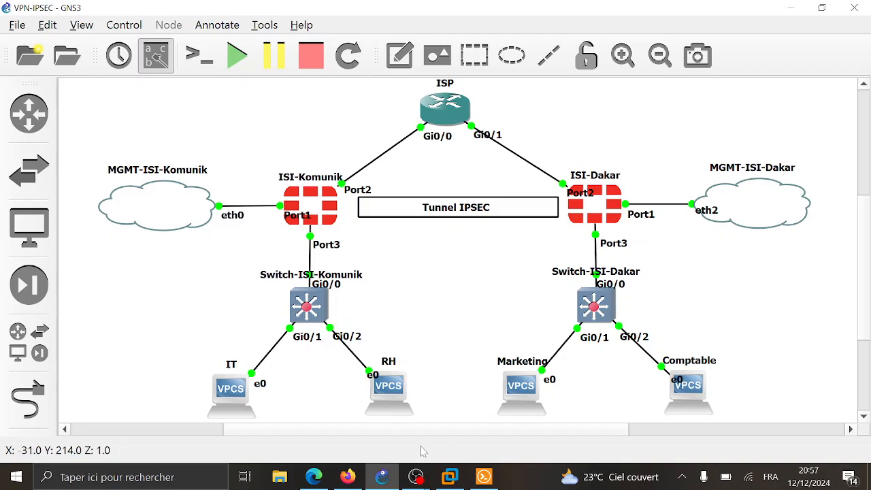
click(345, 477)
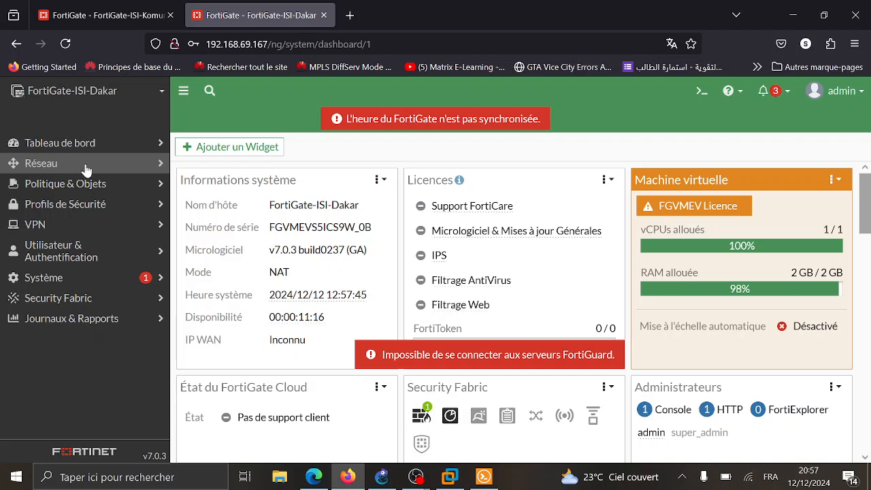
- Delete the Comptable VLAN under LAN (port3) on FortiGate-ISI-Dakar
click(42, 169)
click(44, 182)
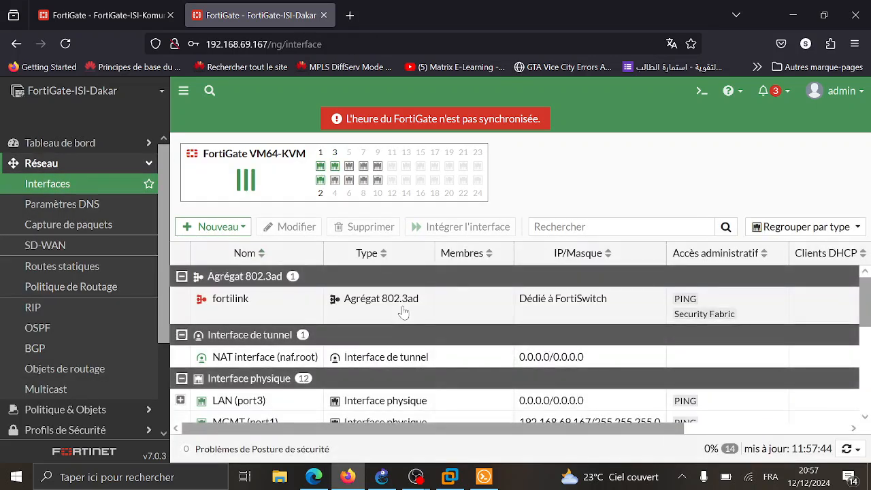
scroll(404, 311, down, 3)
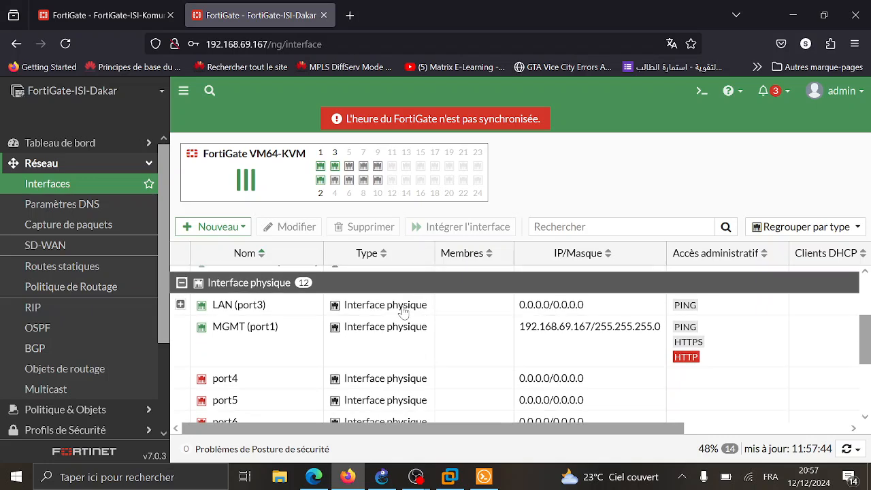
click(180, 305)
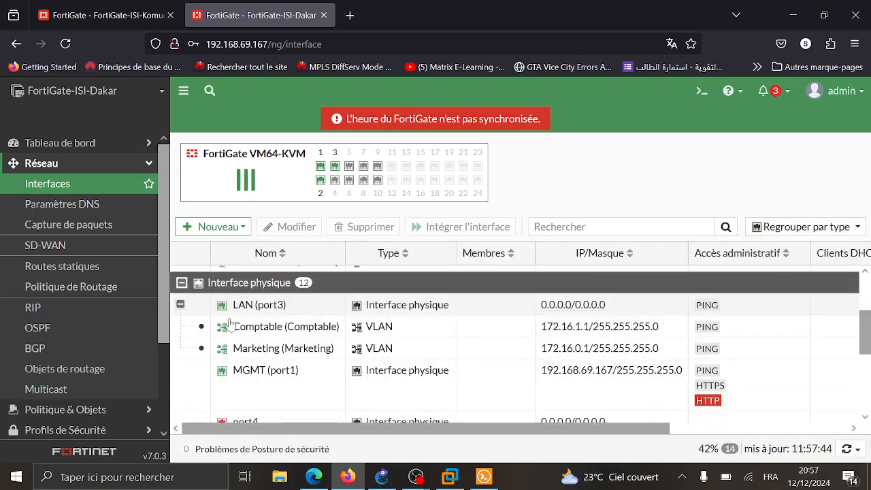
click(320, 326)
right_click(321, 328)
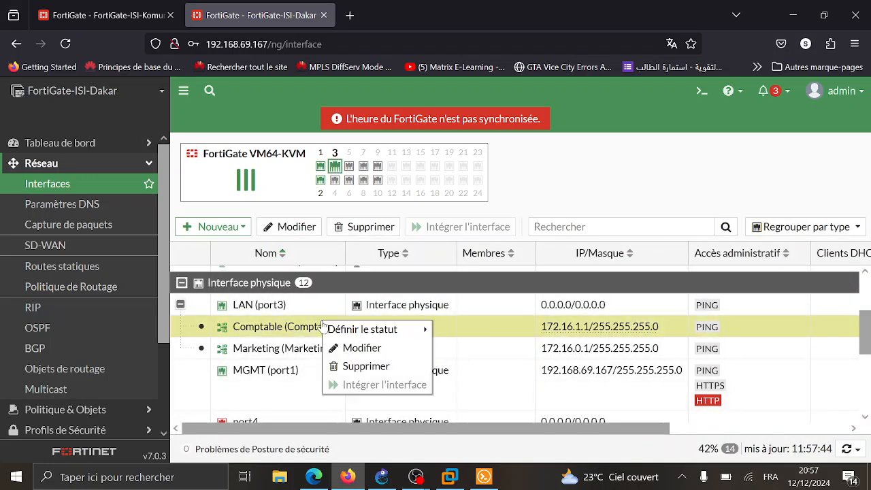
click(358, 367)
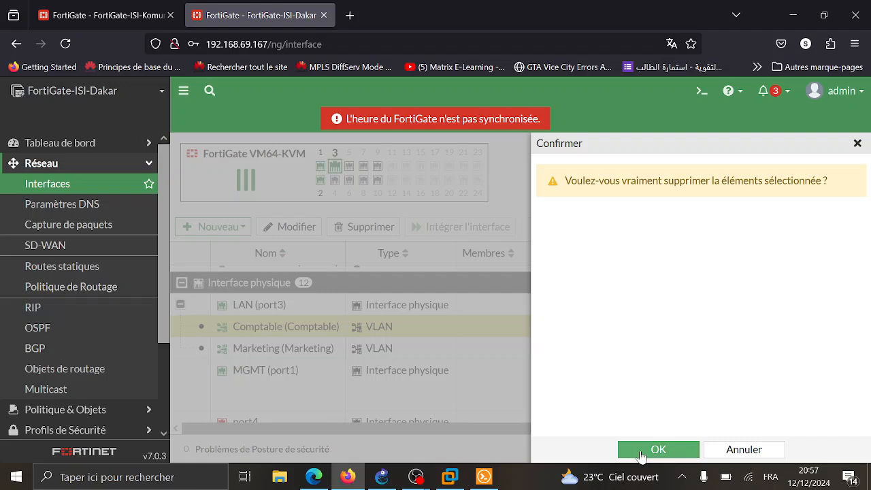
click(644, 453)
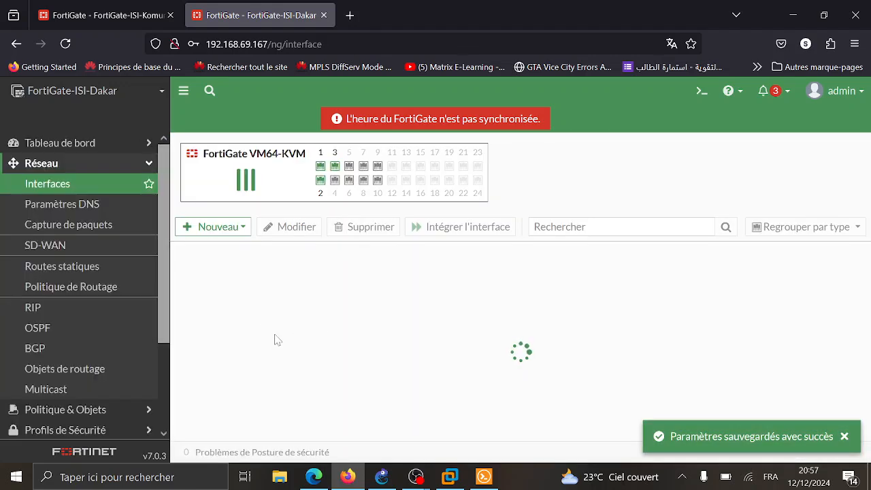
- Delete the Marketing VLAN under LAN (port3), then go to the FortiGate-ISI-Komunik dashboard
scroll(182, 316, down, 2)
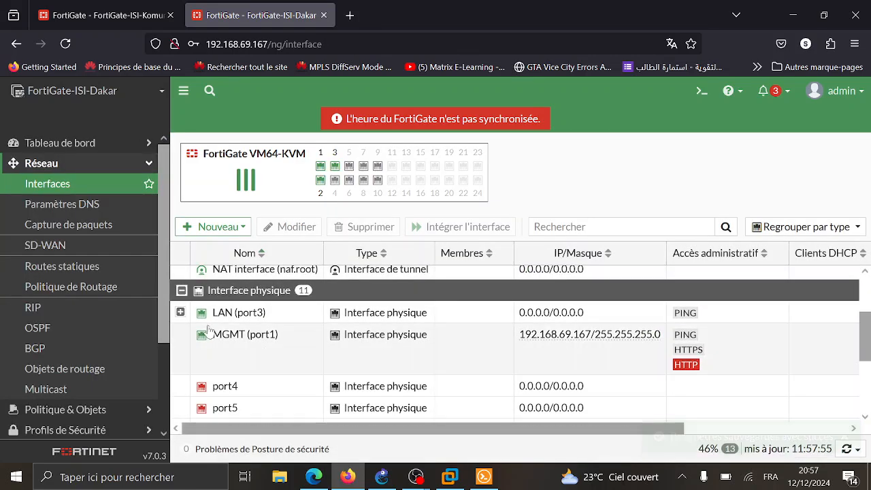
click(181, 314)
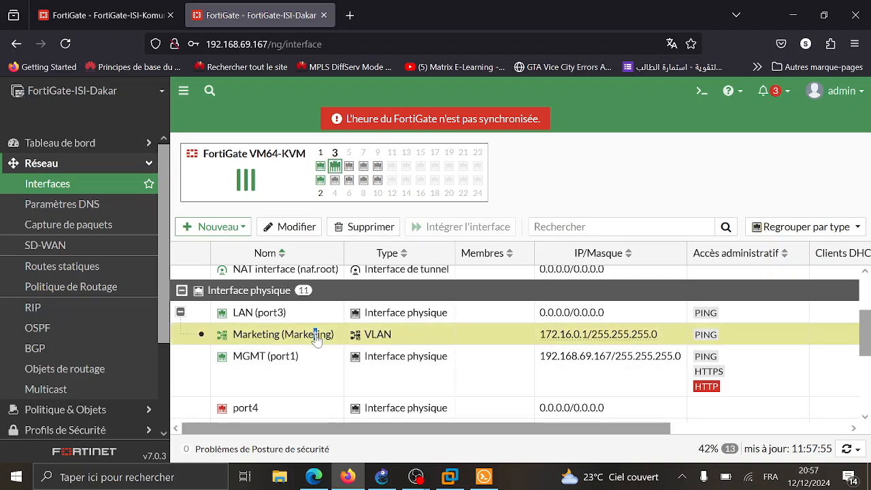
right_click(318, 334)
click(367, 381)
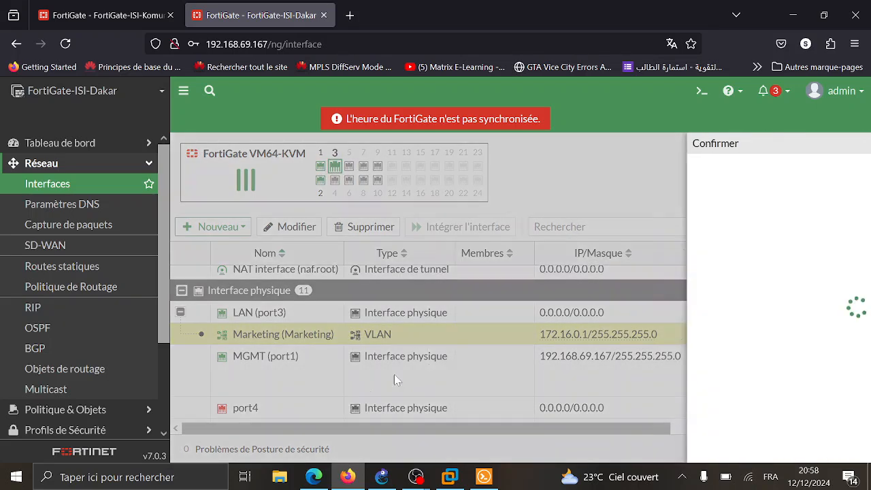
click(641, 449)
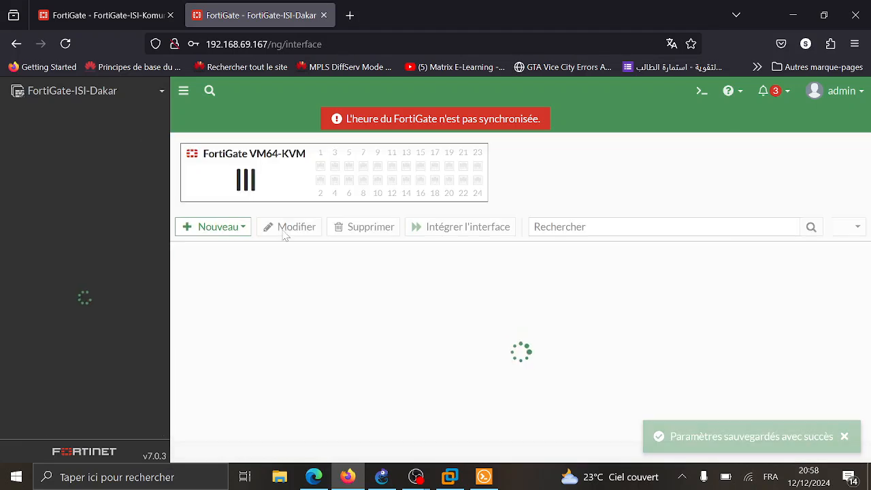
click(89, 5)
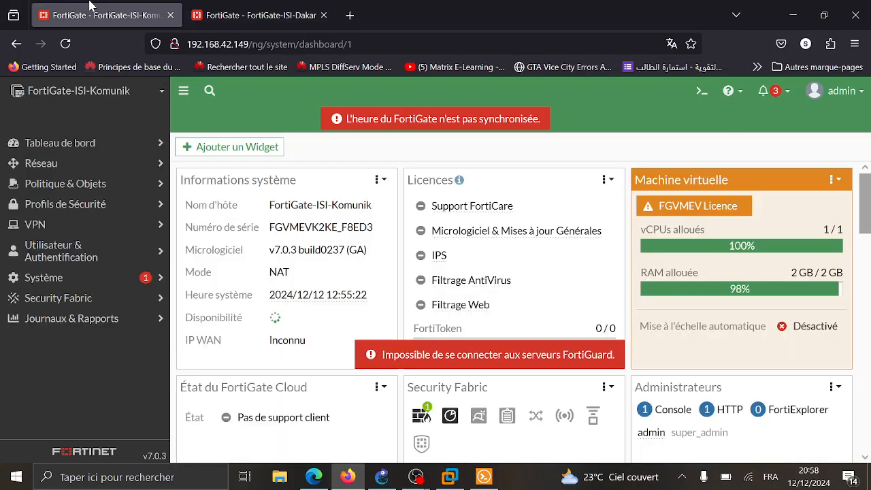
- In ISI-Komunik's interface list, expand LAN (port3) and bring up the IT VLAN's actions
click(71, 165)
click(75, 192)
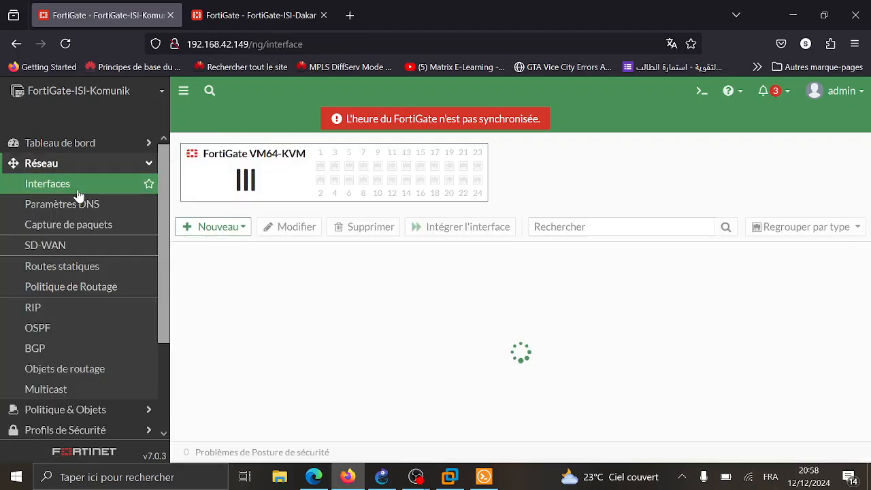
scroll(312, 289, down, 3)
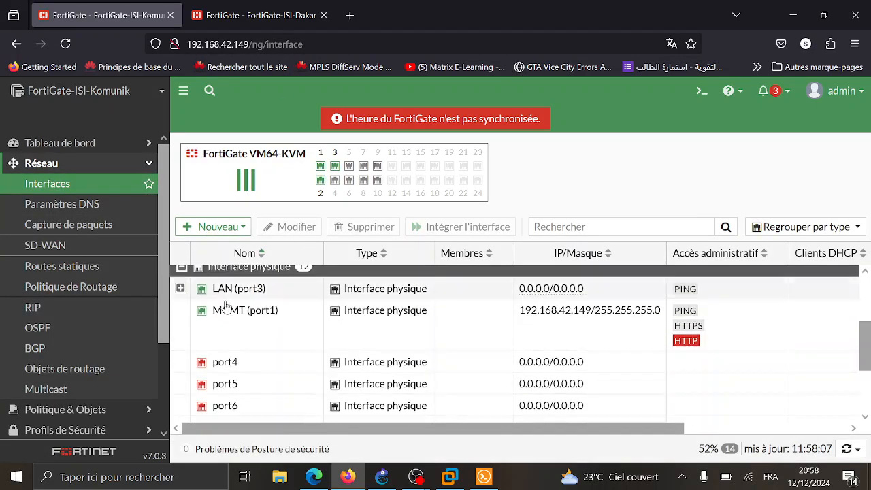
click(180, 289)
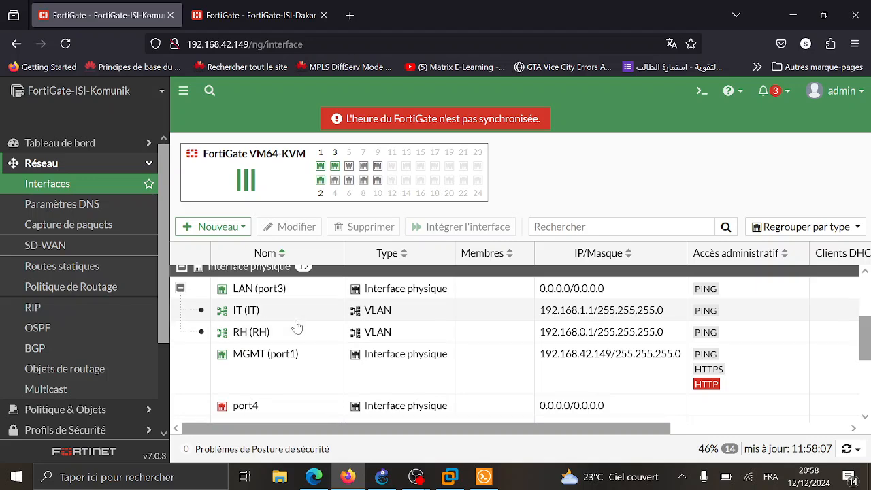
right_click(297, 318)
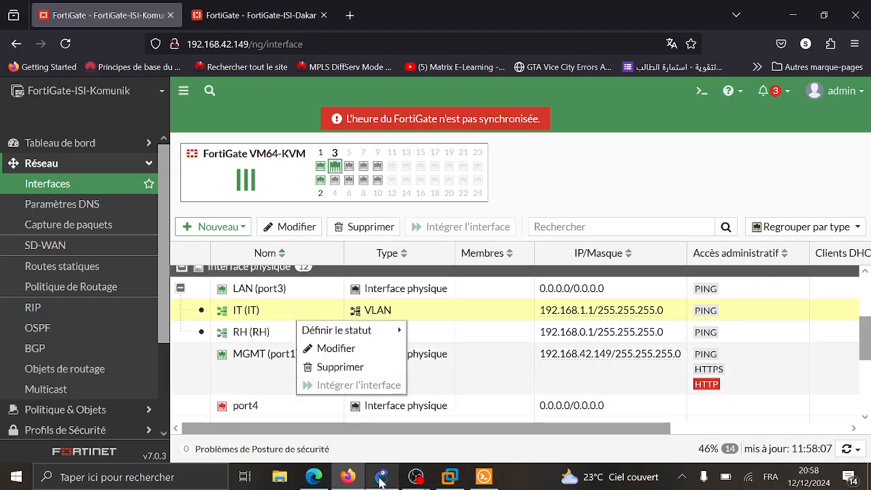
- Check GNS3 and the ISI-Dakar terminal, open ISI-Komunik's port2 for editing, then return to GNS3
click(382, 476)
click(347, 476)
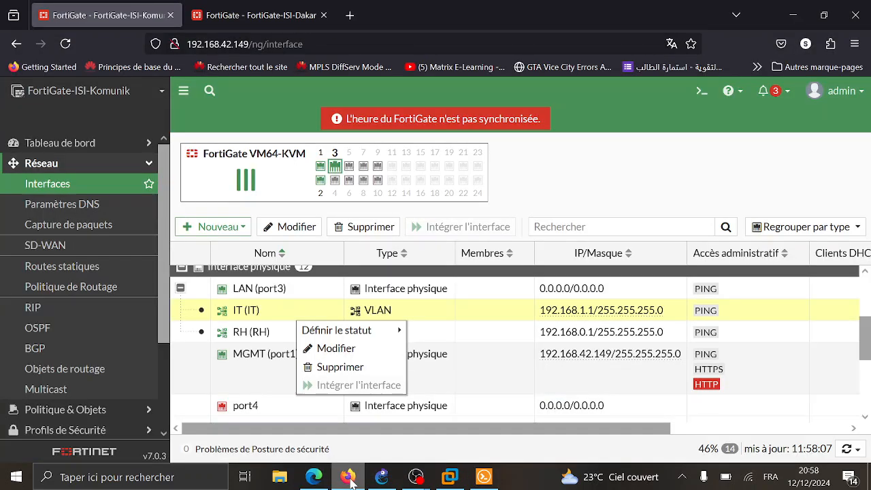
click(484, 477)
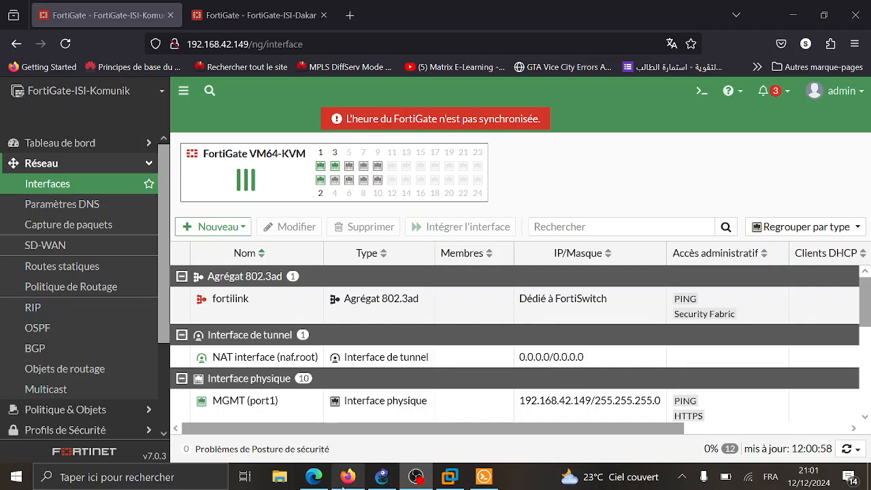
click(348, 476)
scroll(266, 341, down, 2)
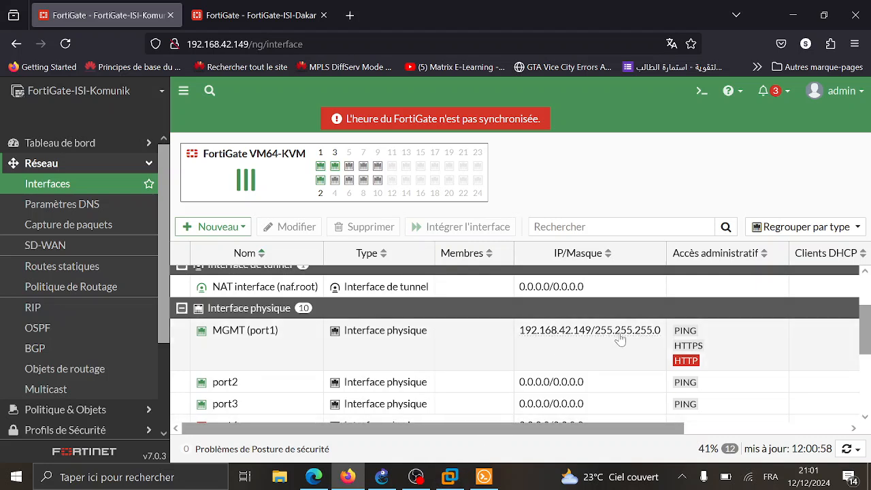
scroll(477, 326, down, 2)
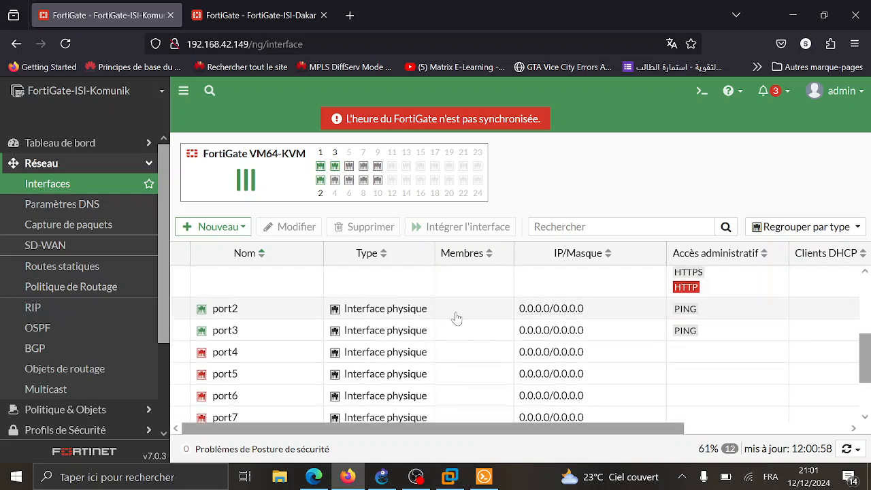
click(456, 318)
double_click(480, 315)
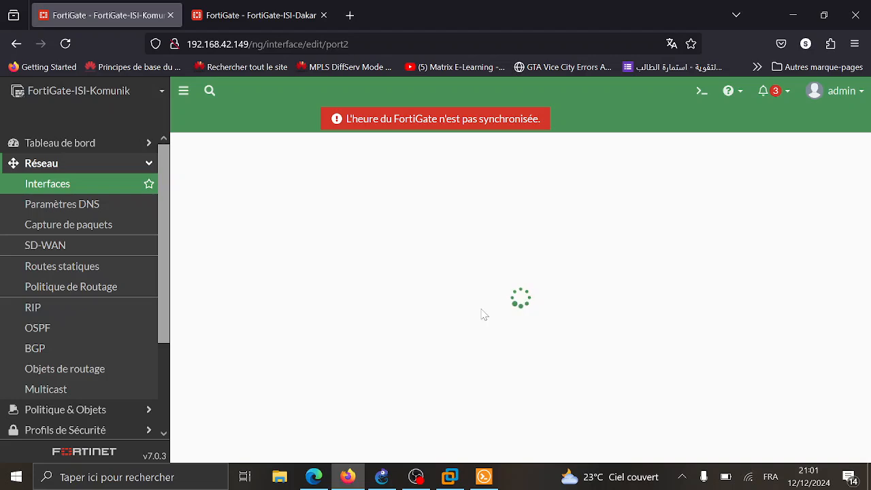
click(382, 476)
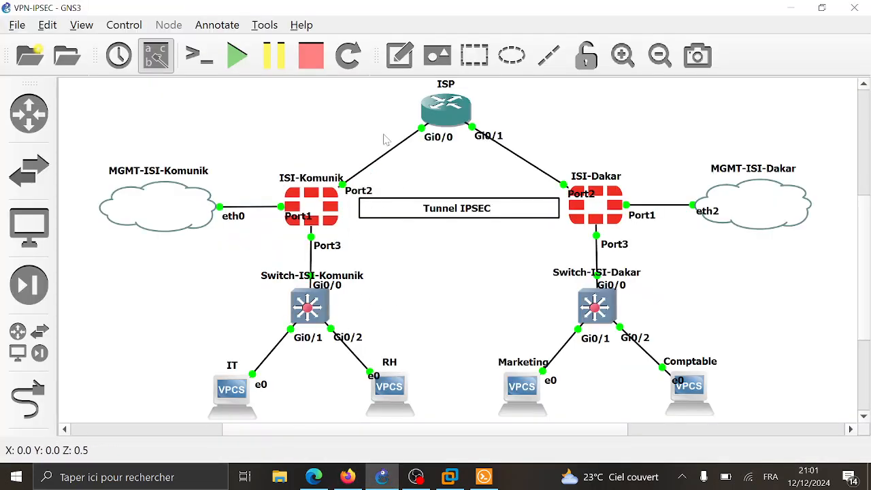
- Add a 200.1.1.0/30 text note along the ISI-Komunik–ISP link in GNS3
click(399, 54)
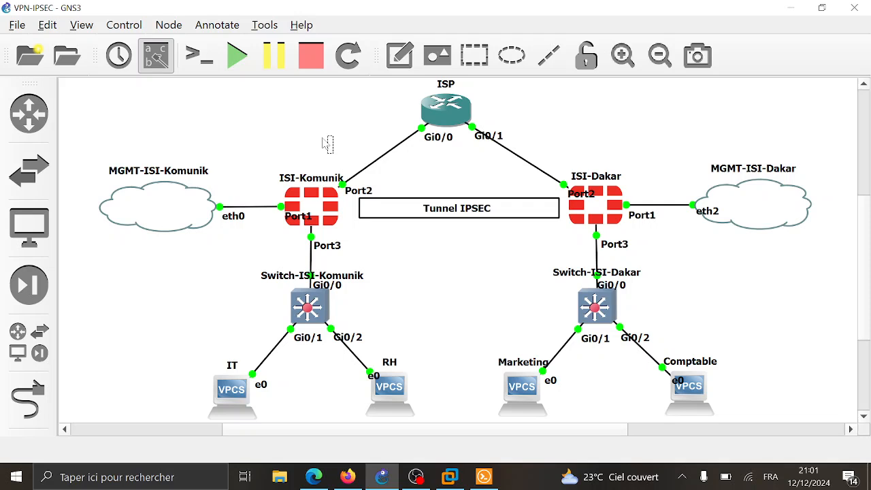
click(327, 144)
text(200.1.1.1)
key(BackSpace)
text(/)
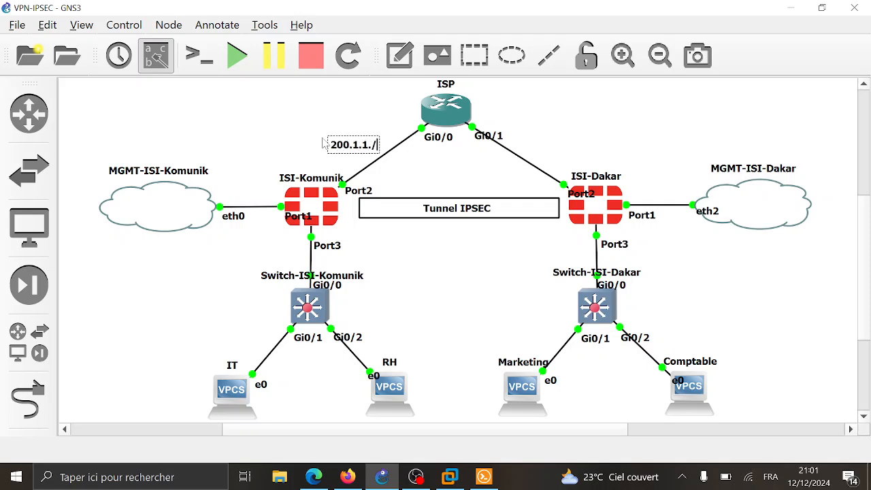
key(BackSpace)
text(0/30)
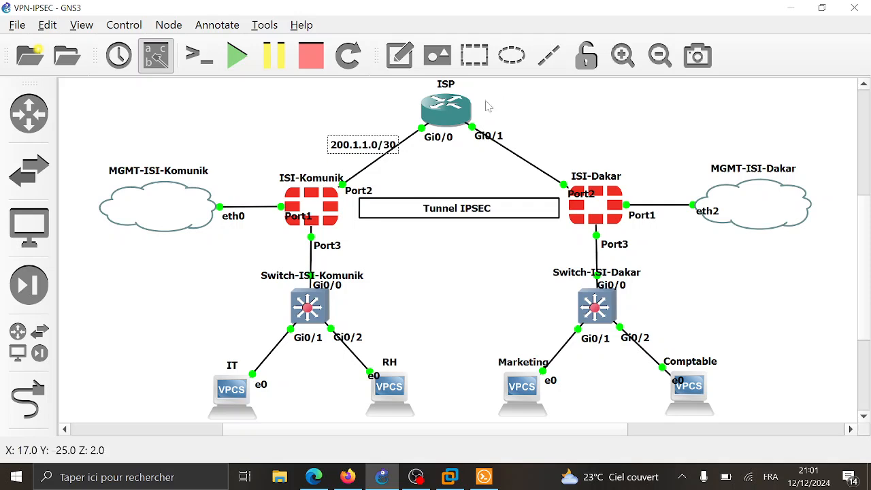
click(432, 162)
drag(360, 149, 557, 155)
- Duplicate the note and change it to 200.1.1.4/30 for the ISP–ISI-Dakar link
right_click(348, 150)
click(356, 160)
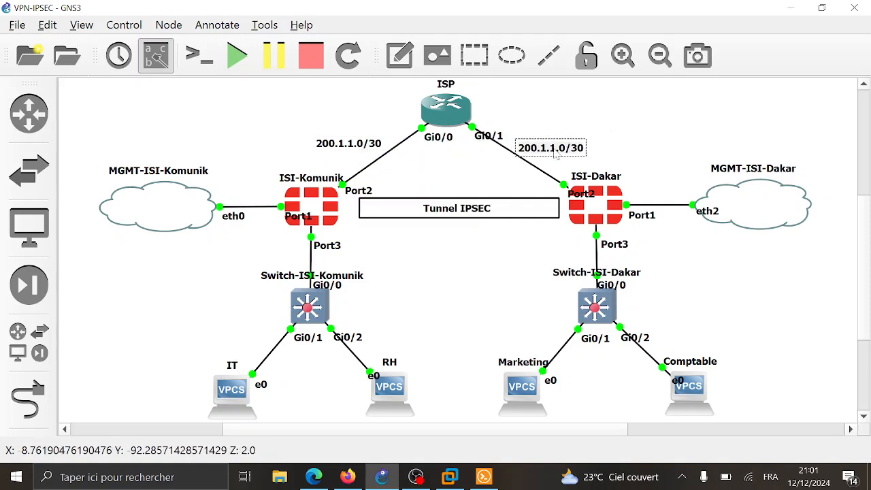
key(Left)
key(Left)
key(BackSpace)
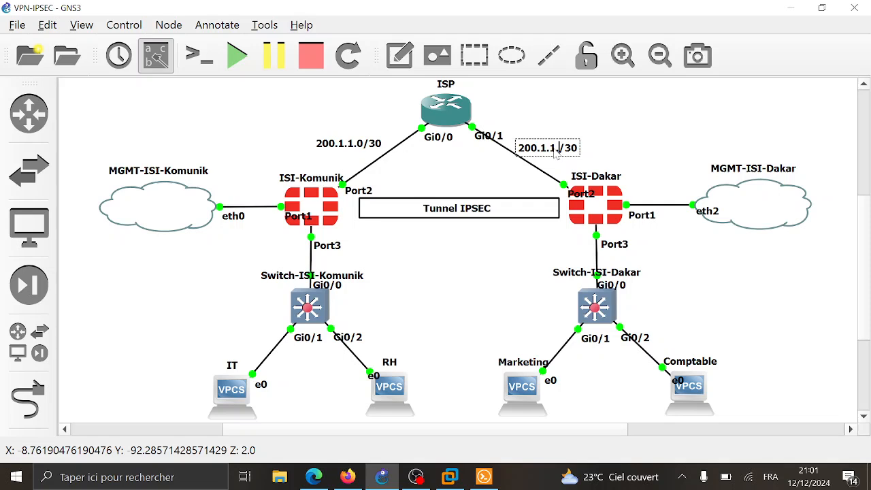
text(4)
click(624, 140)
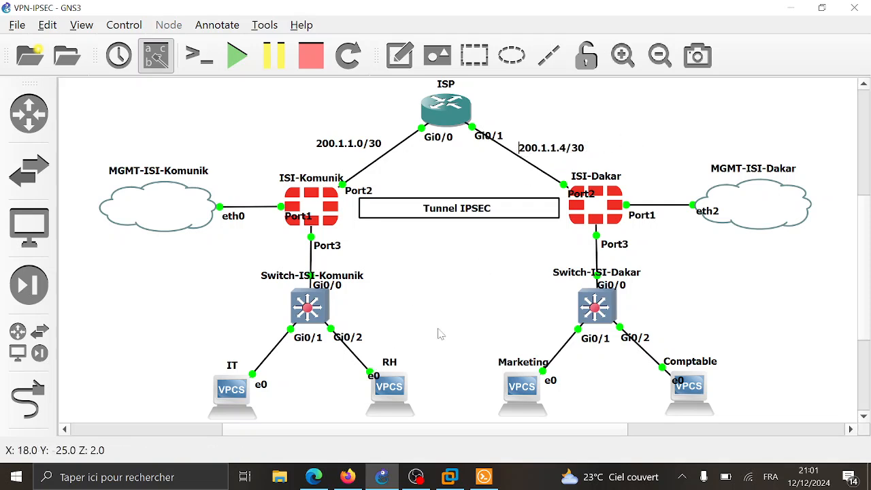
click(348, 477)
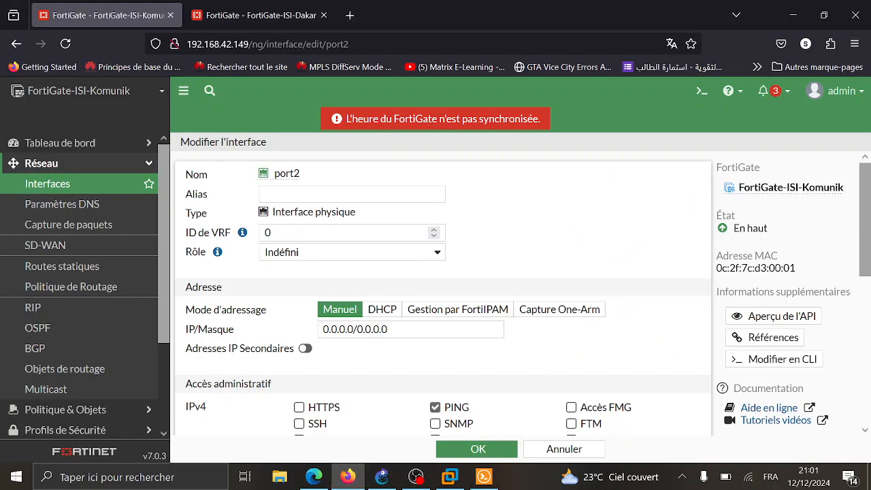
- Set ISI-Komunik port2's role to WAN and its alias to WAN
click(306, 256)
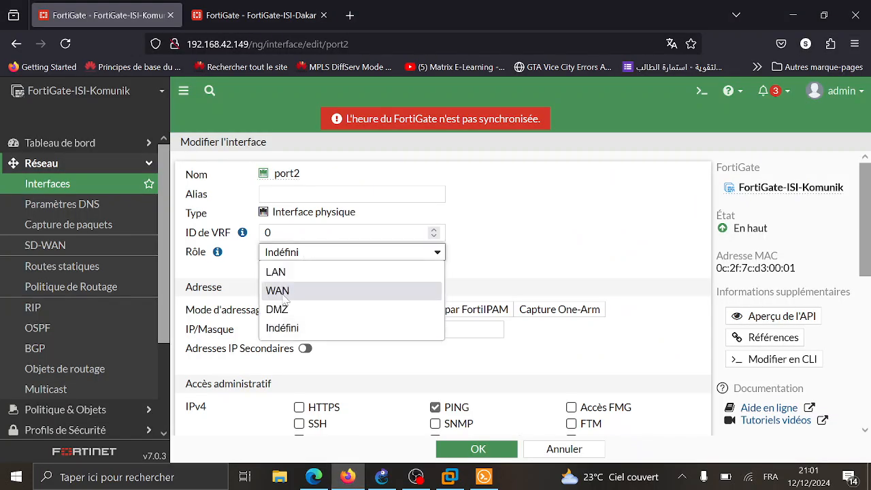
click(283, 293)
click(381, 194)
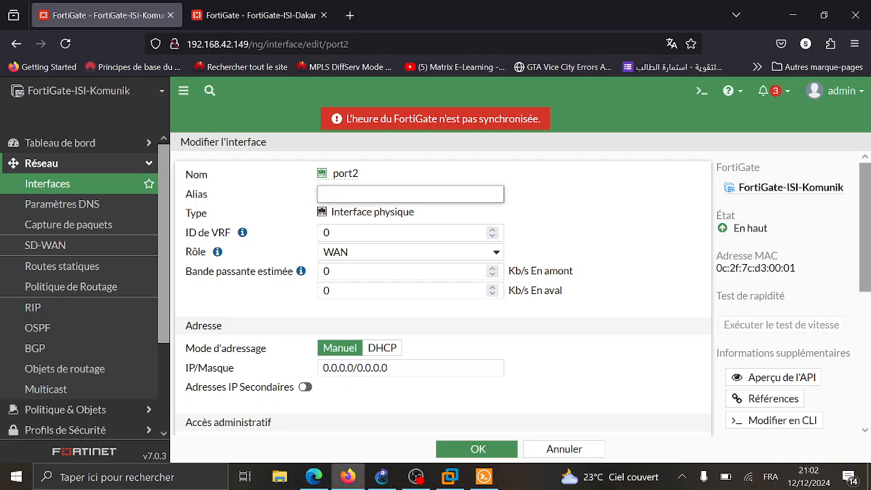
text(WAN)
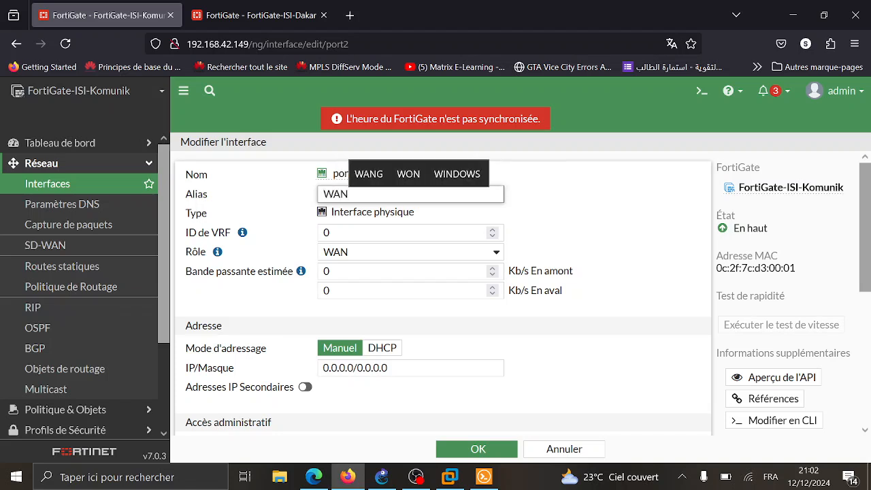
- Give port2 the address 200.1.1.2/30 and save the interface
scroll(411, 276, down, 1)
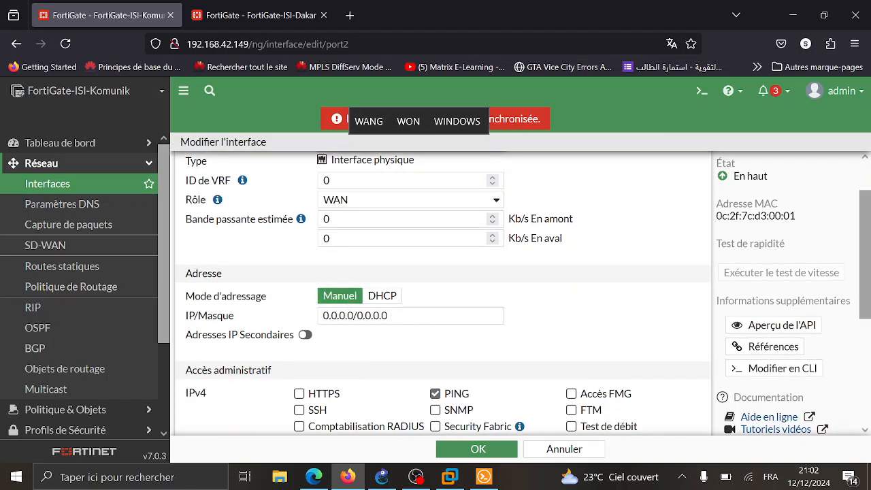
click(354, 315)
double_click(336, 315)
text(200)
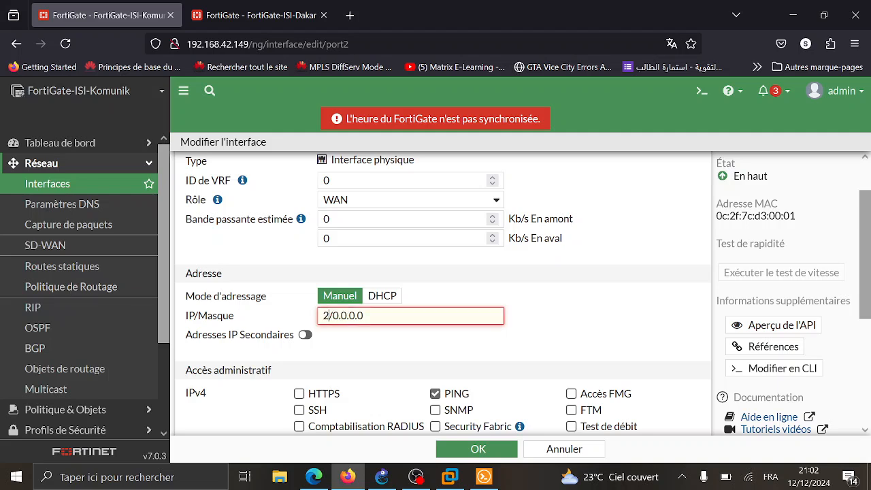
text(.1.1.2)
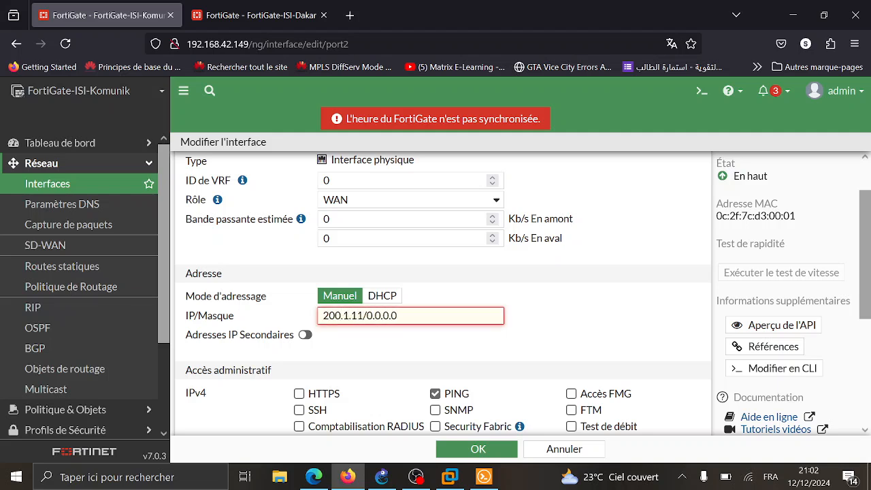
key(Delete)
key(Delete)
key(Delete)
key(Delete)
key(Delete)
key(Delete)
key(Delete)
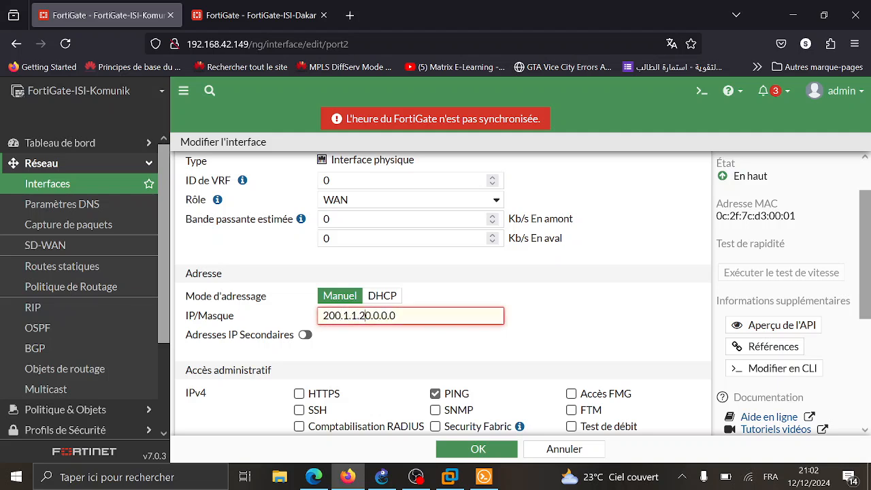
text(30)
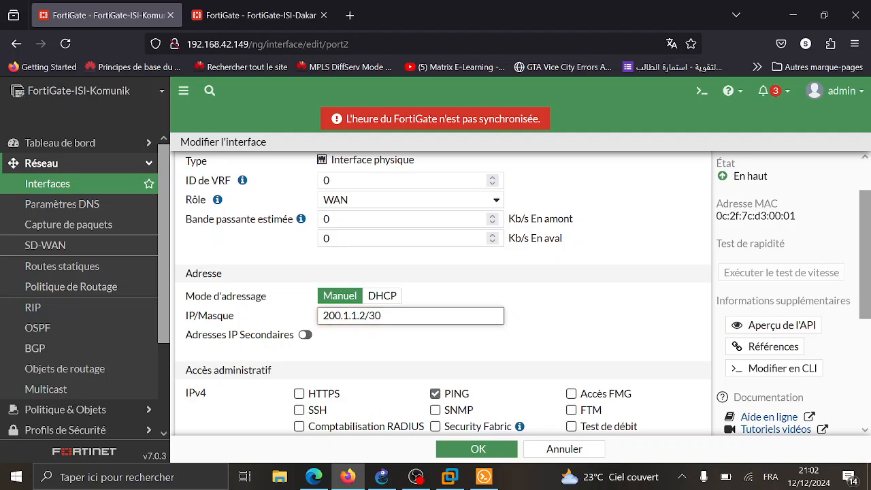
scroll(278, 345, down, 3)
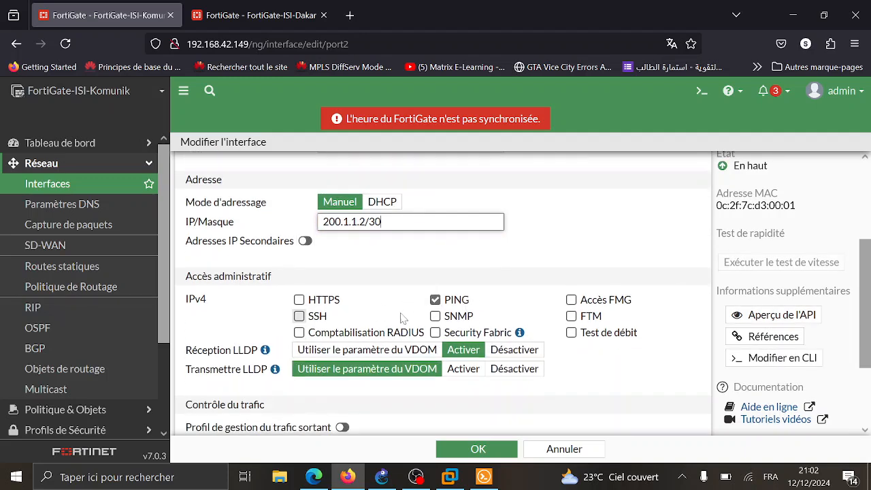
scroll(456, 310, down, 1)
scroll(477, 310, down, 3)
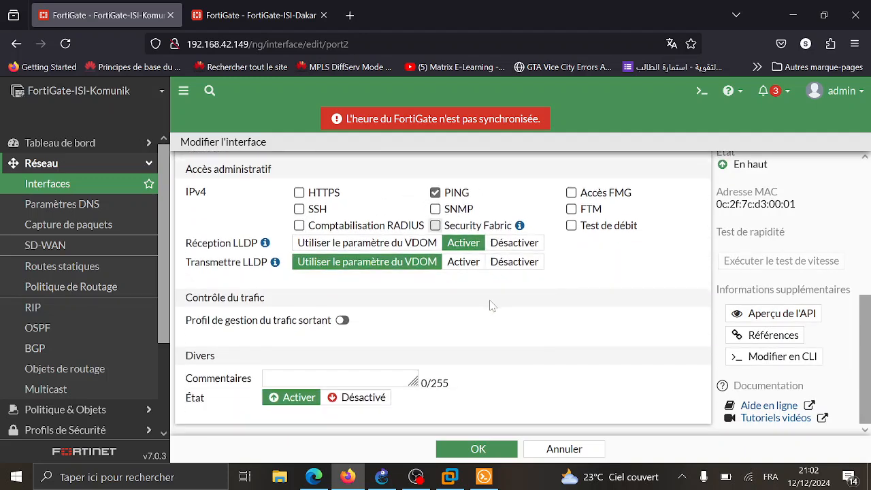
click(478, 449)
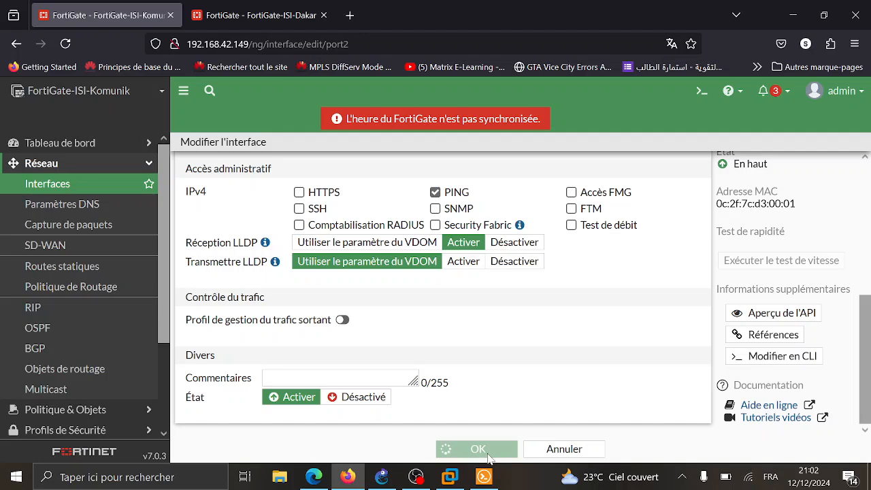
click(262, 17)
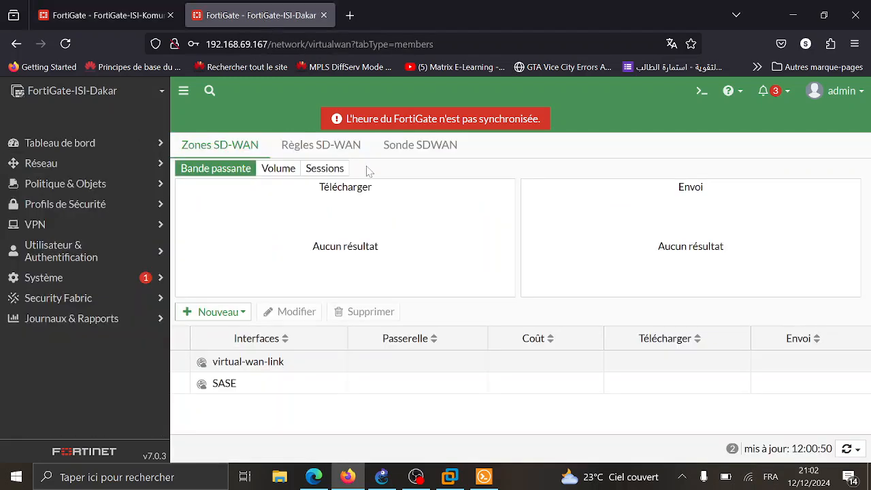
- Edit ISI-Dakar's port2, setting role WAN and alias WAN
click(74, 165)
click(80, 183)
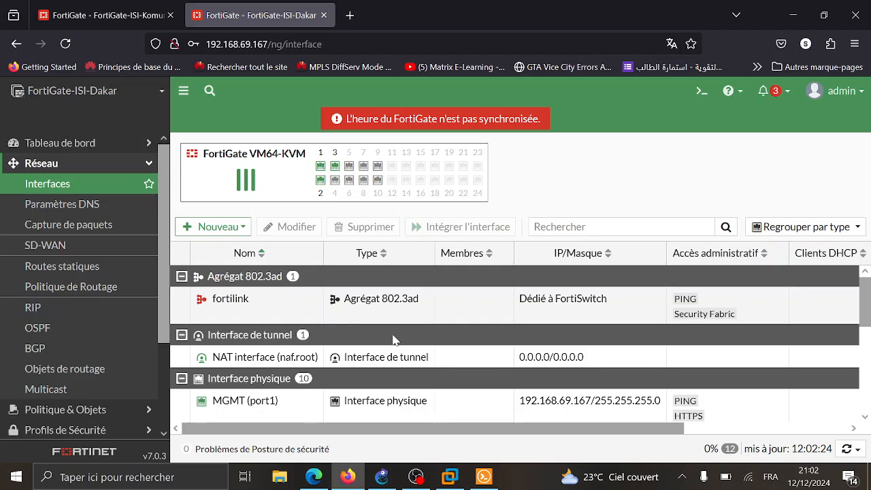
scroll(393, 340, down, 2)
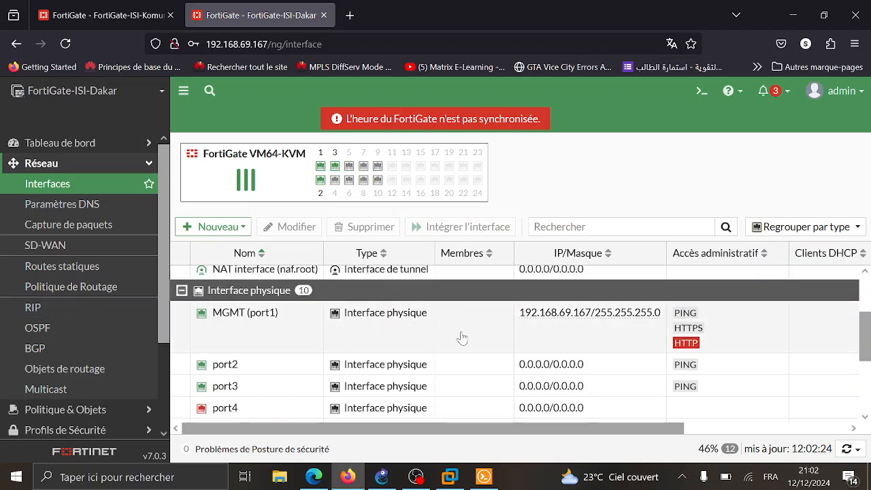
double_click(451, 365)
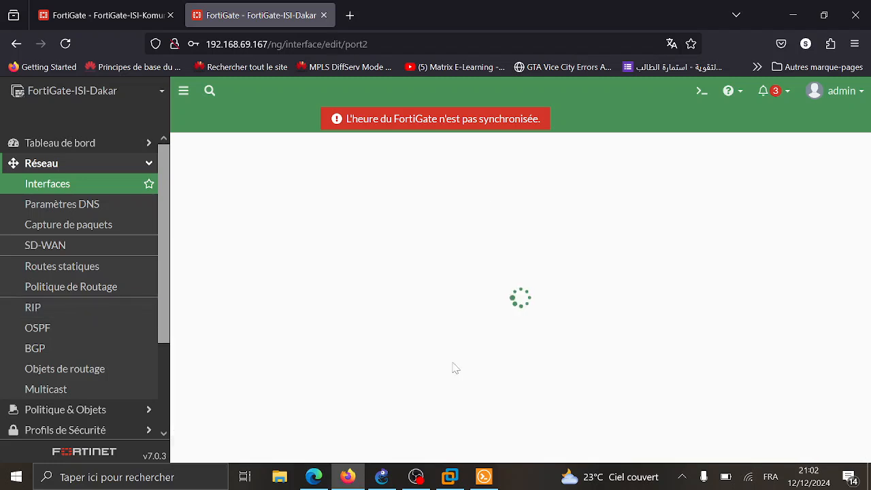
click(337, 257)
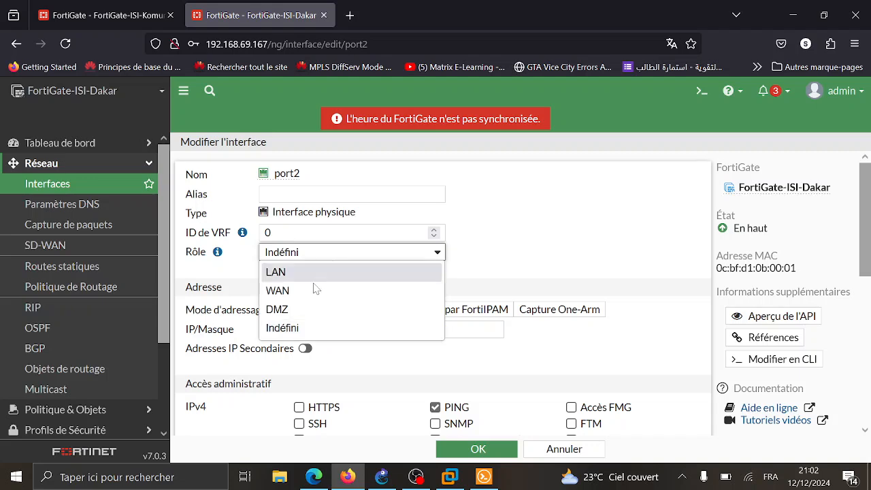
click(278, 291)
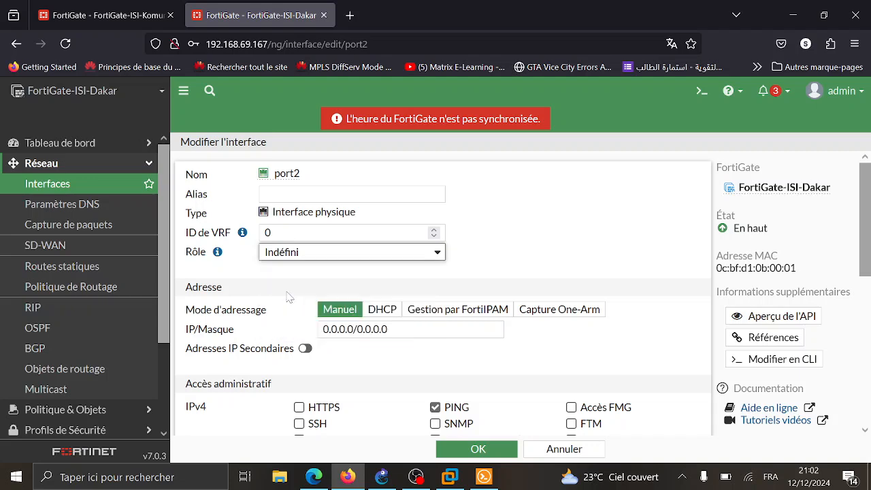
click(323, 194)
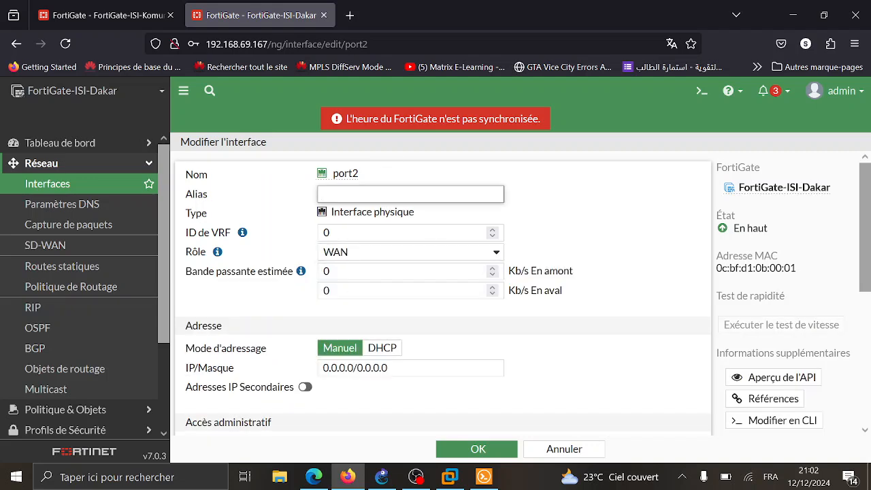
text(WAN)
- Give ISI-Dakar's port2 the address 200.1.1.6/30 and save it
scroll(443, 292, down, 3)
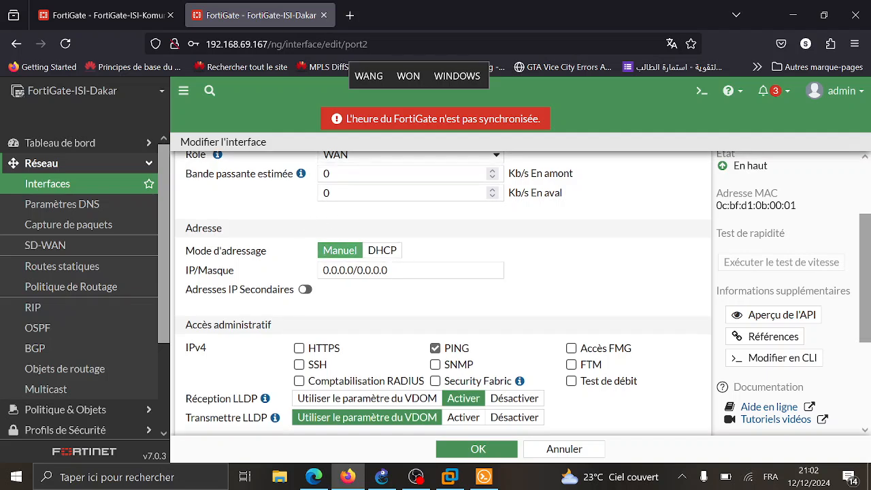
click(408, 270)
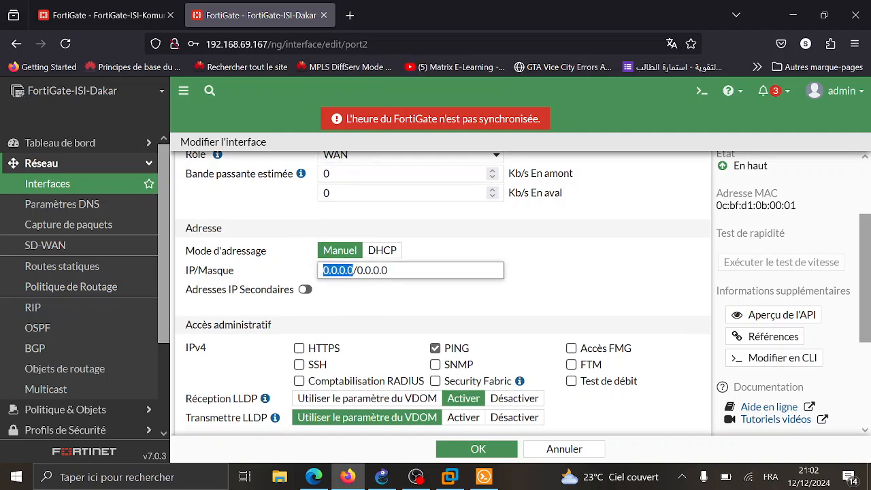
text(200.1.1)
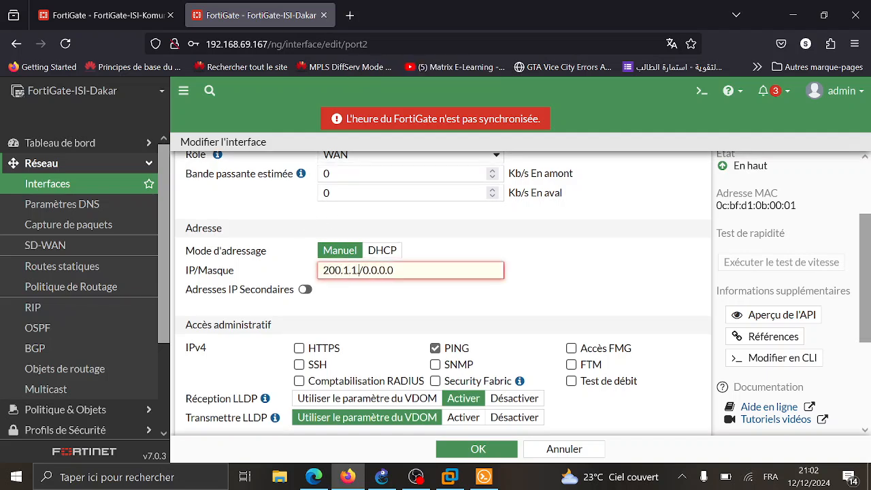
text(.6)
key(Delete)
text(/30)
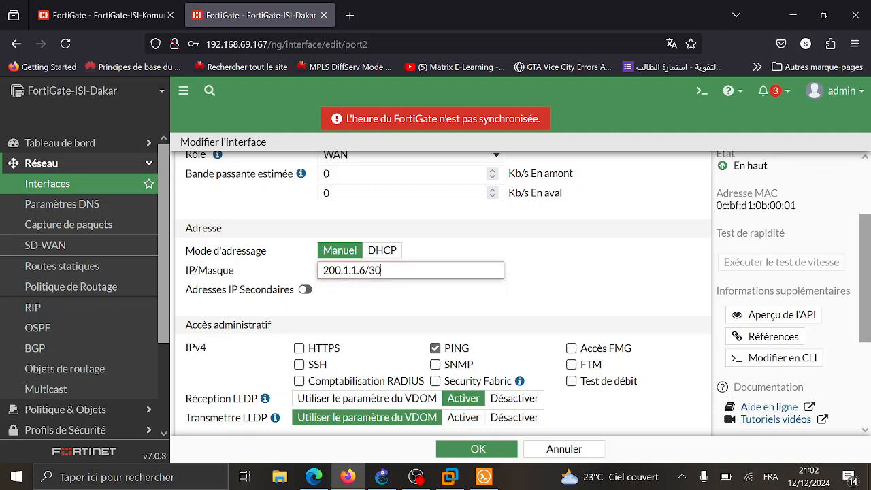
scroll(416, 291, down, 3)
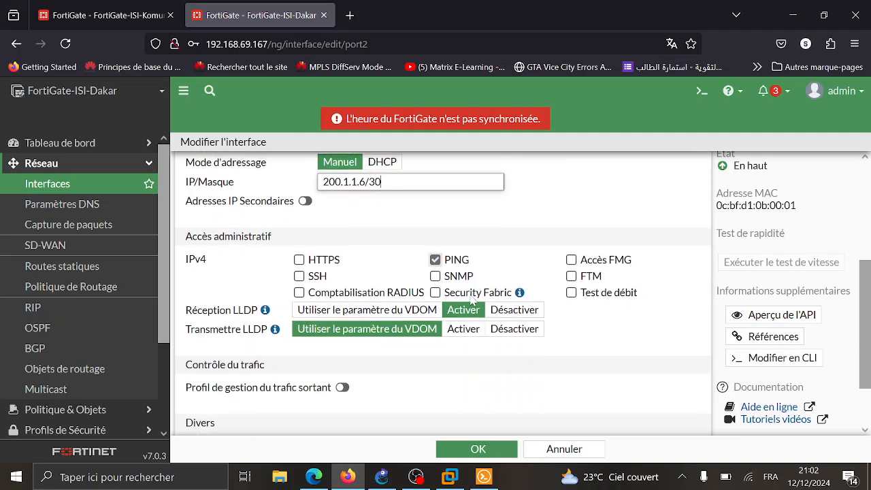
scroll(468, 273, down, 2)
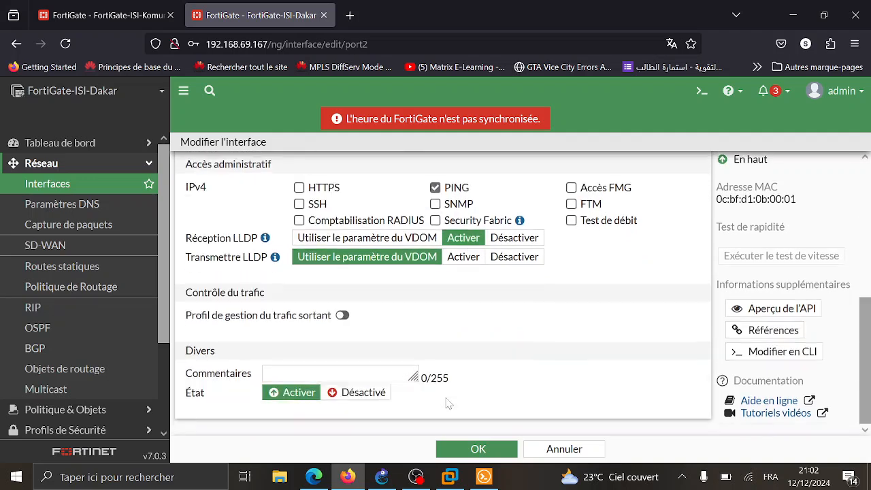
click(477, 450)
click(109, 15)
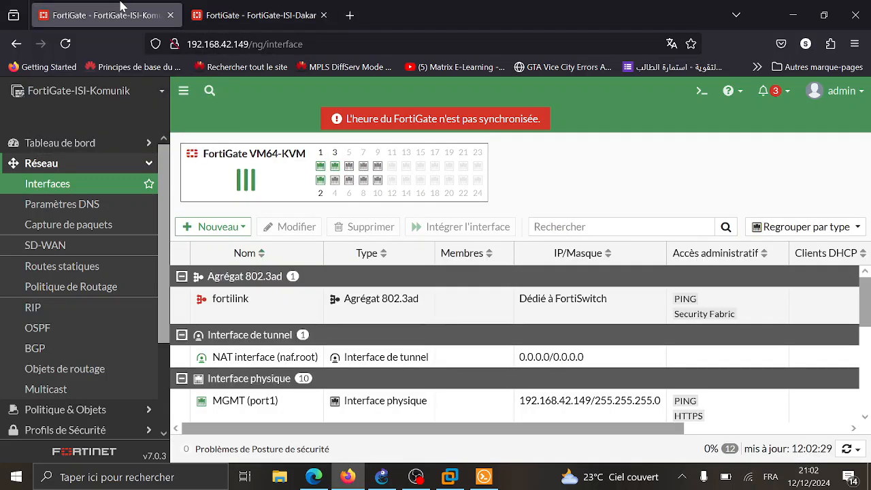
- Assign the LAN role to ISI-Komunik's port3 and save the interface
scroll(388, 267, down, 2)
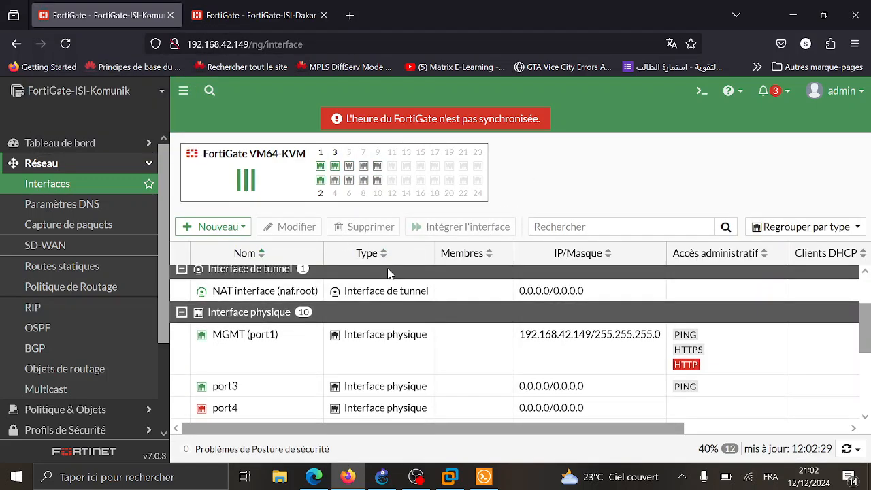
scroll(502, 386, down, 1)
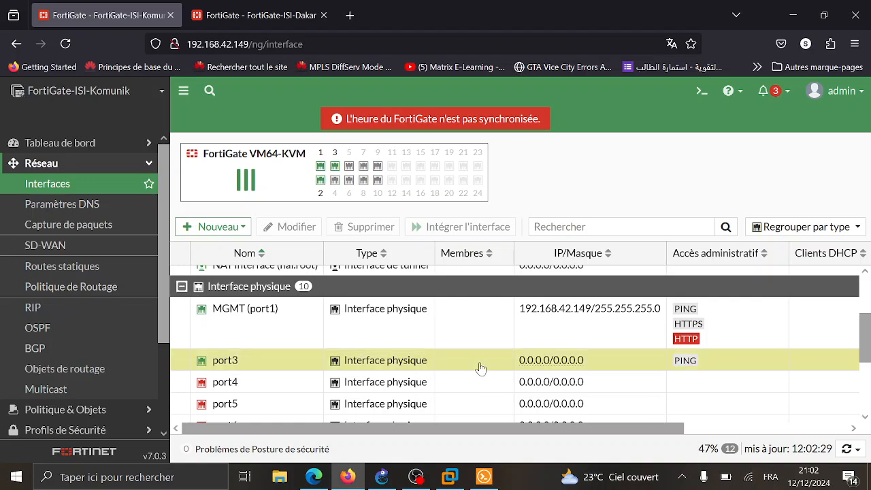
double_click(481, 367)
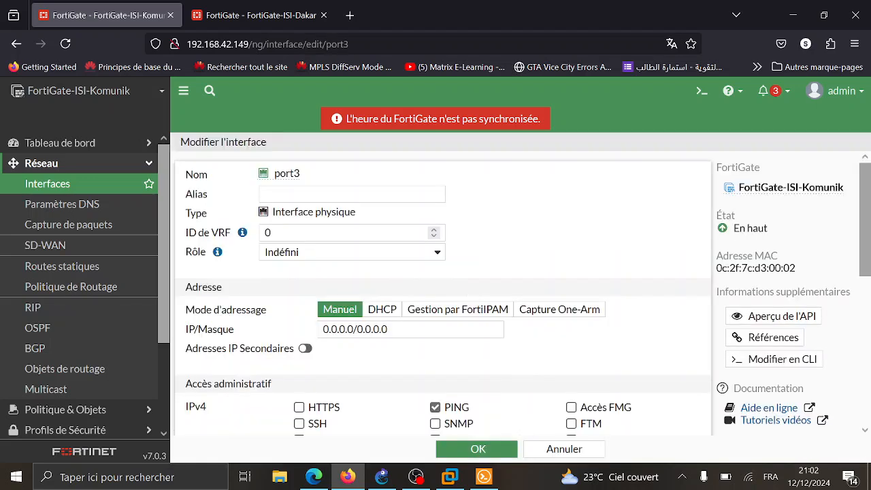
click(307, 257)
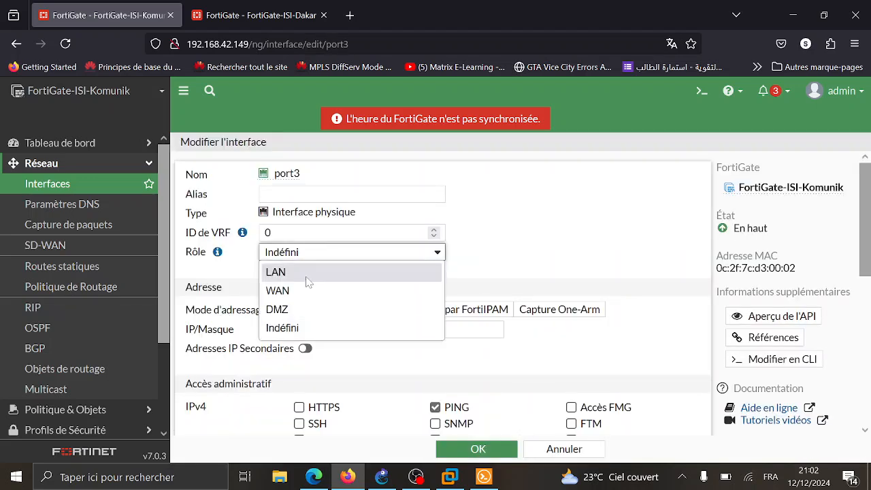
click(307, 276)
scroll(306, 281, down, 3)
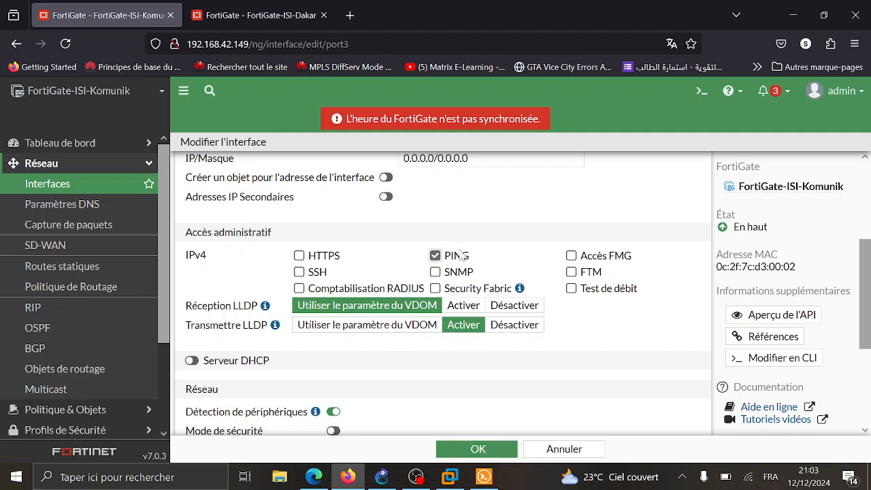
scroll(444, 352, down, 5)
scroll(457, 199, up, 4)
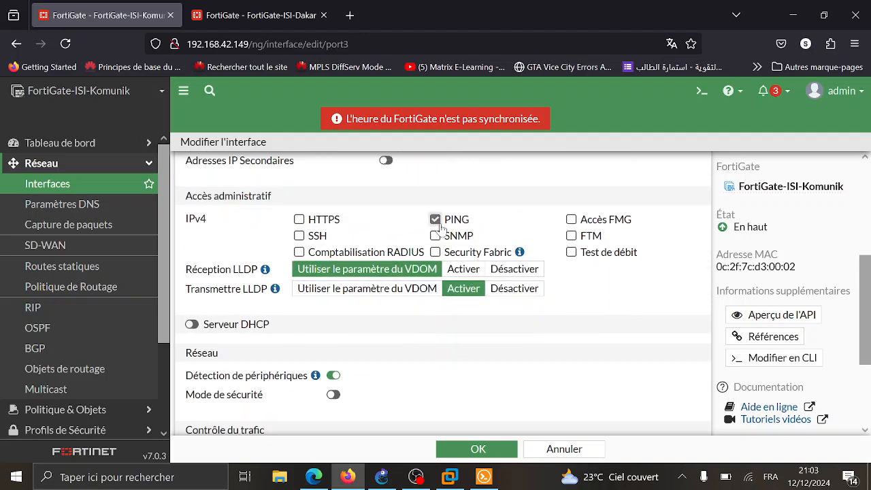
scroll(476, 325, down, 2)
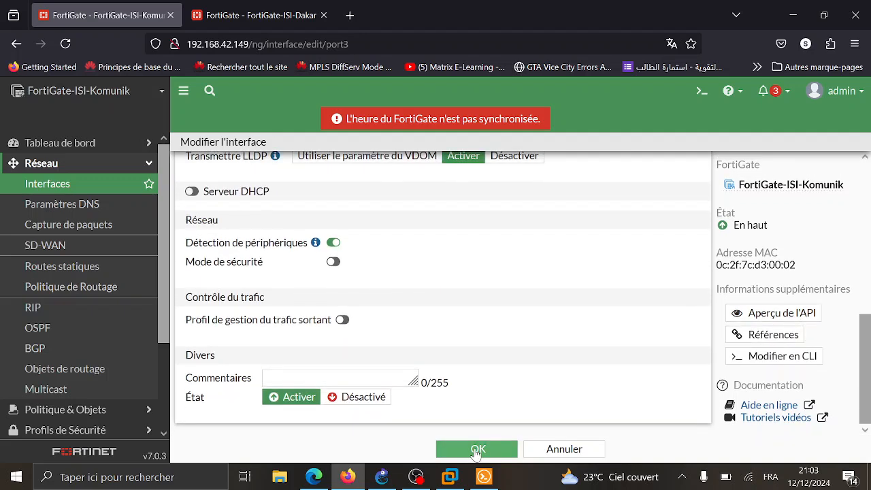
click(476, 450)
click(260, 15)
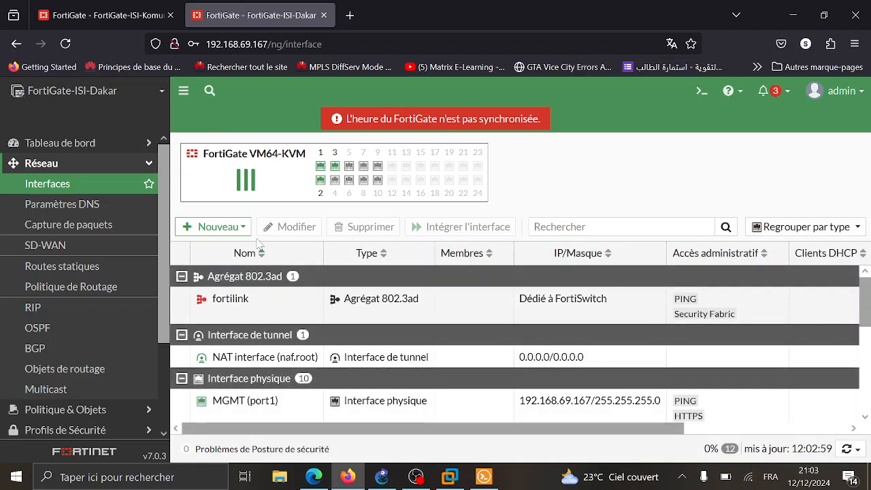
- Set ISI-Dakar's port3 to role LAN with alias LAN and save it
scroll(321, 365, down, 3)
double_click(292, 346)
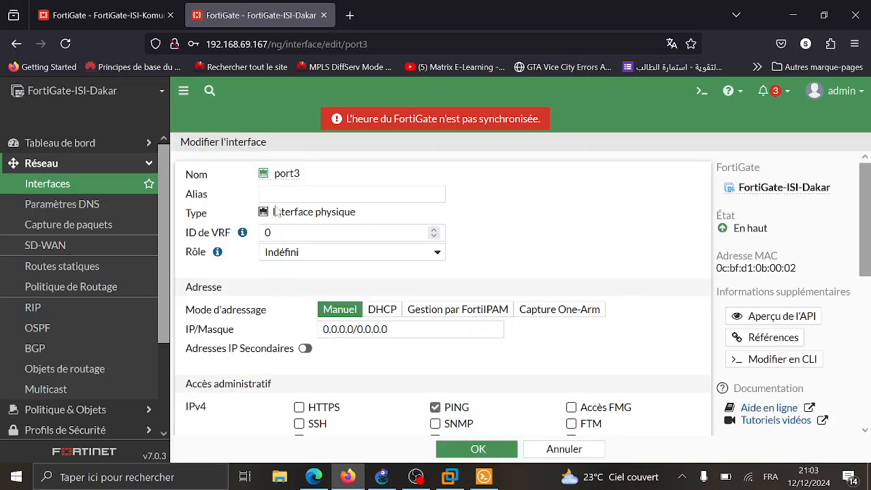
click(291, 253)
click(313, 273)
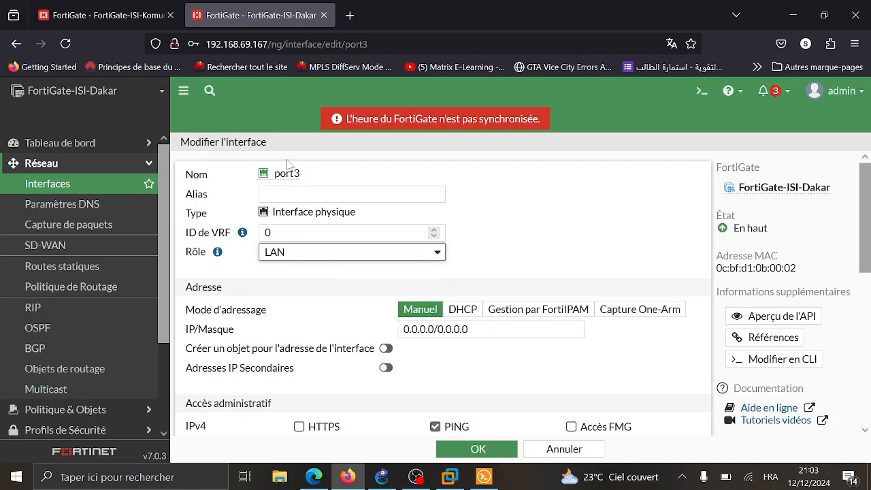
click(292, 196)
text(N)
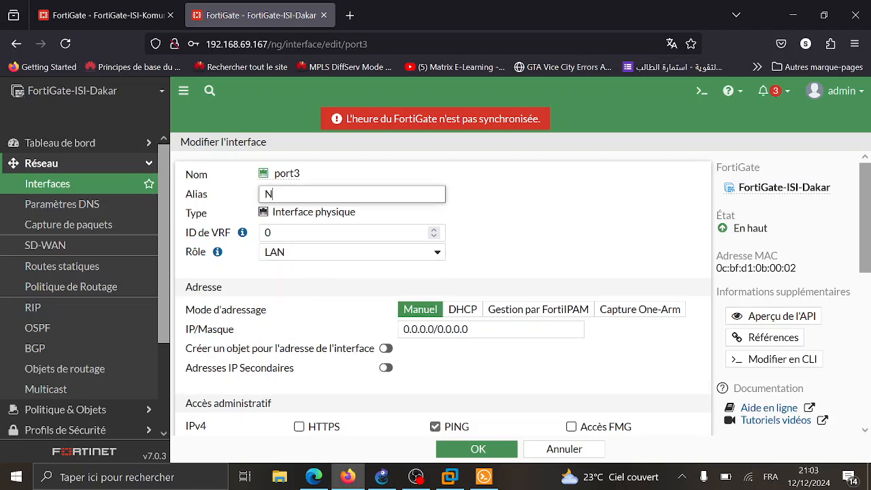
text(AµµLAN)
key(BackSpace)
text(LAN)
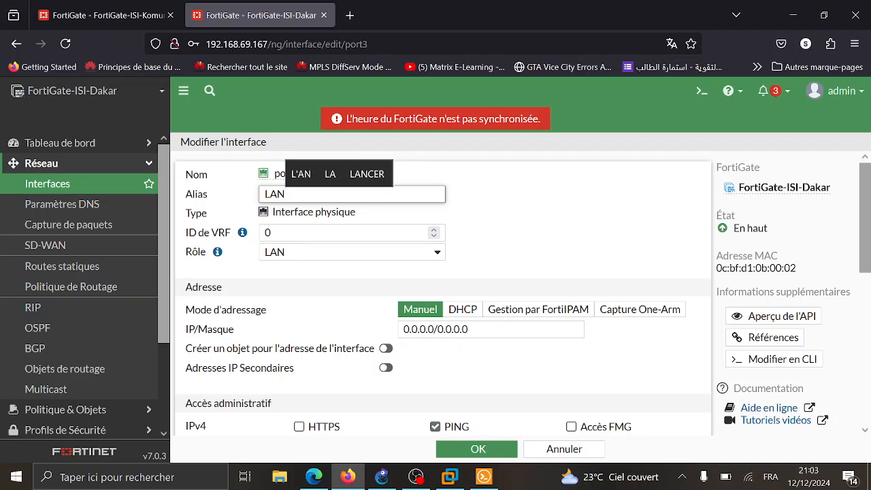
scroll(378, 229, down, 2)
scroll(449, 286, down, 1)
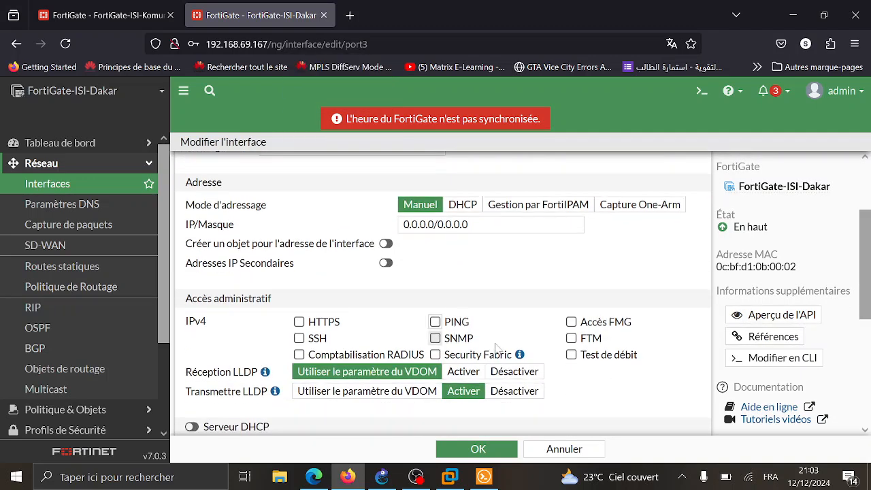
scroll(469, 347, down, 7)
click(477, 450)
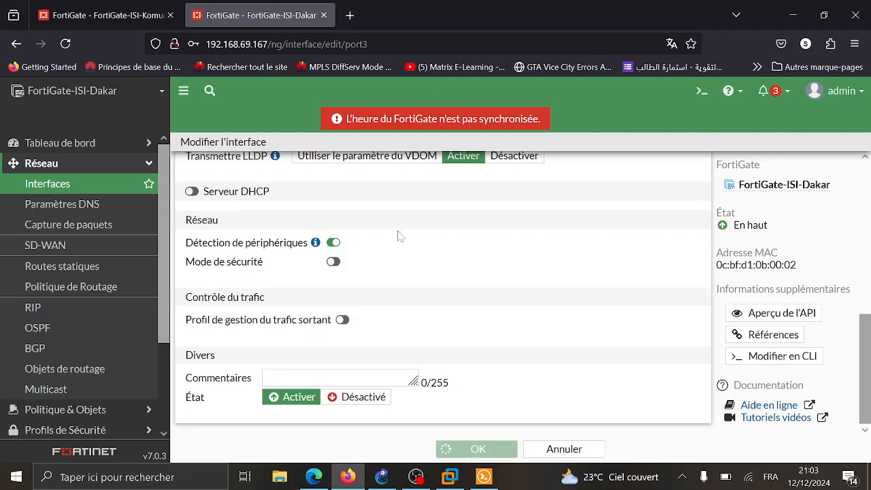
click(112, 10)
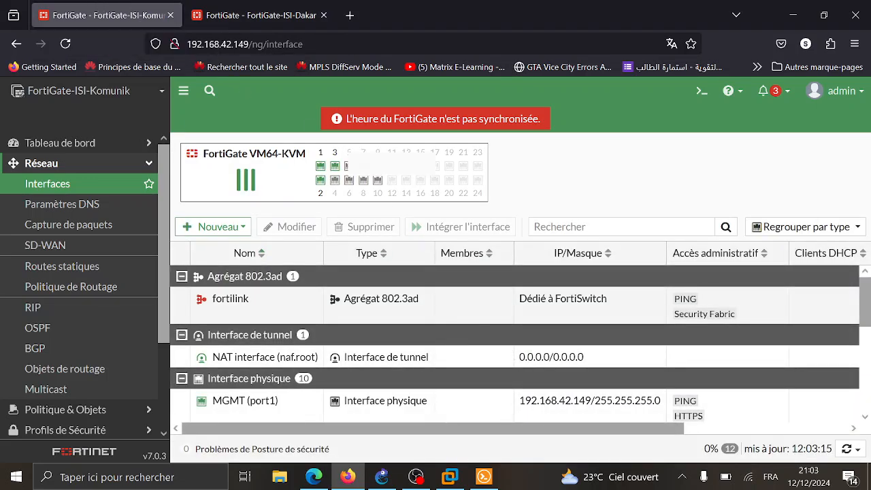
- Review ISI-Komunik's interface list and expand the Nouveau menu (Interface, Zone, Paire de fils virtuels)
mouse_move(335, 180)
scroll(430, 273, down, 5)
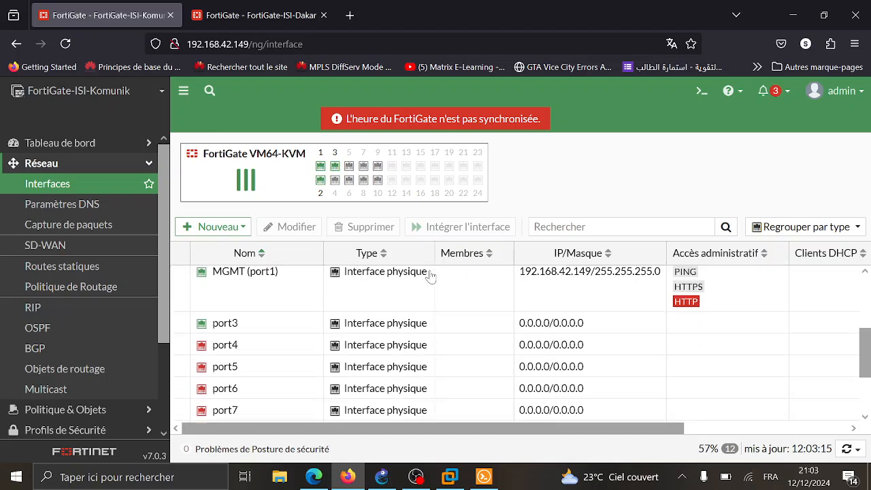
scroll(430, 276, down, 3)
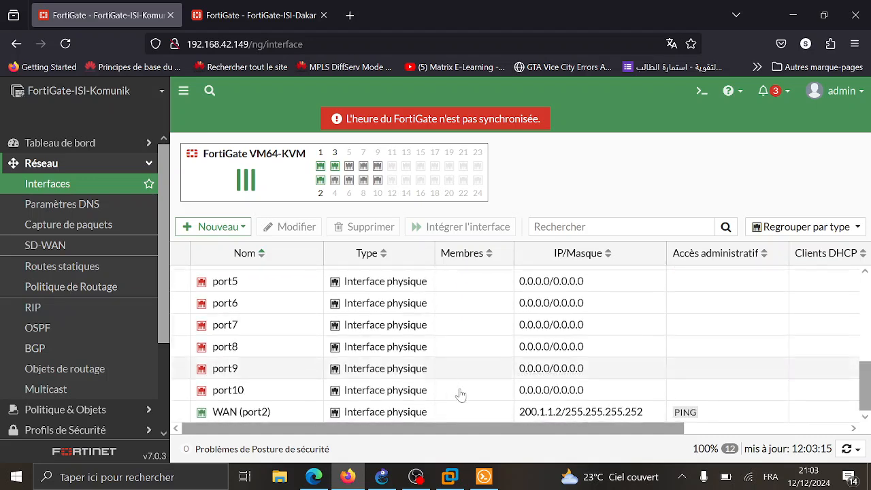
scroll(460, 395, up, 8)
scroll(460, 395, down, 2)
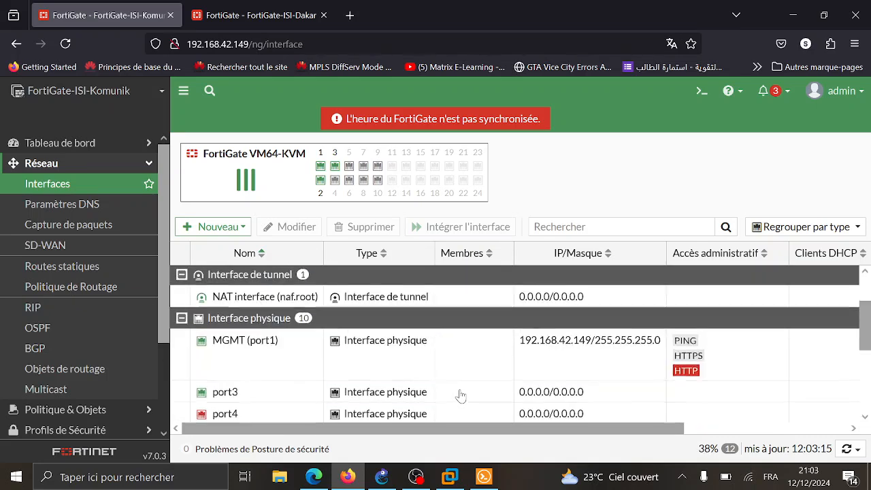
scroll(460, 395, down, 3)
scroll(460, 395, up, 5)
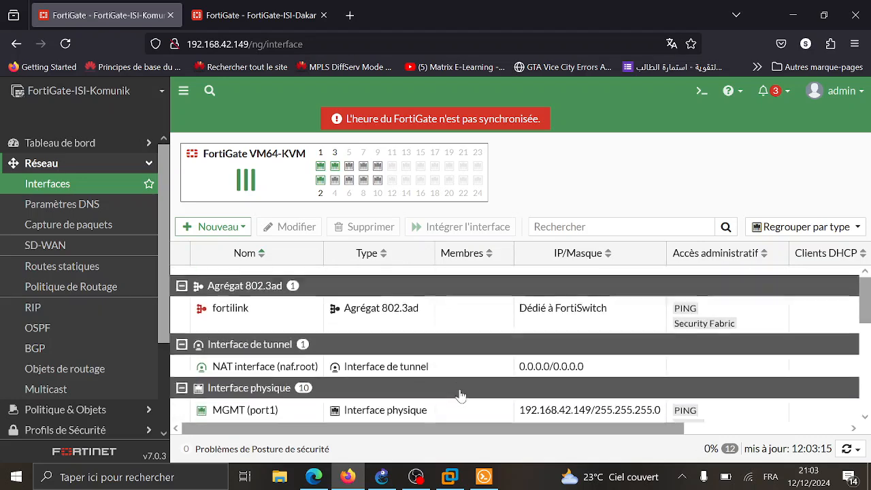
click(219, 228)
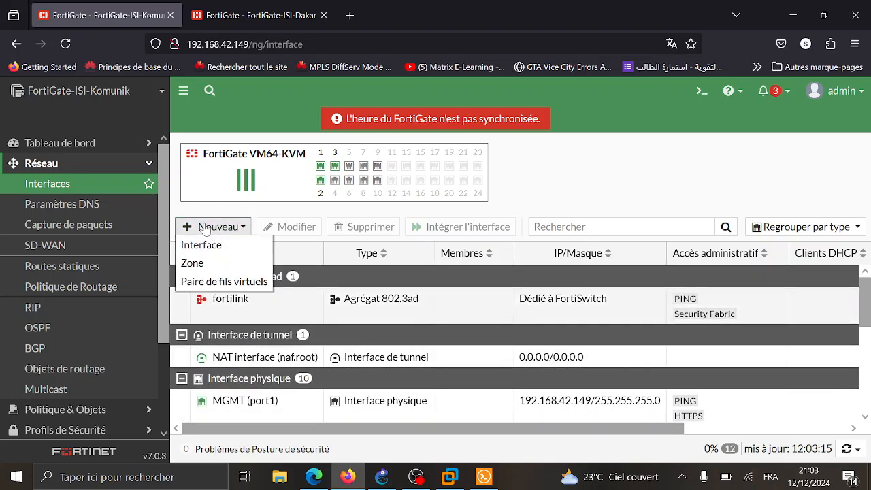
- Create a new interface named IT with alias IT
click(218, 253)
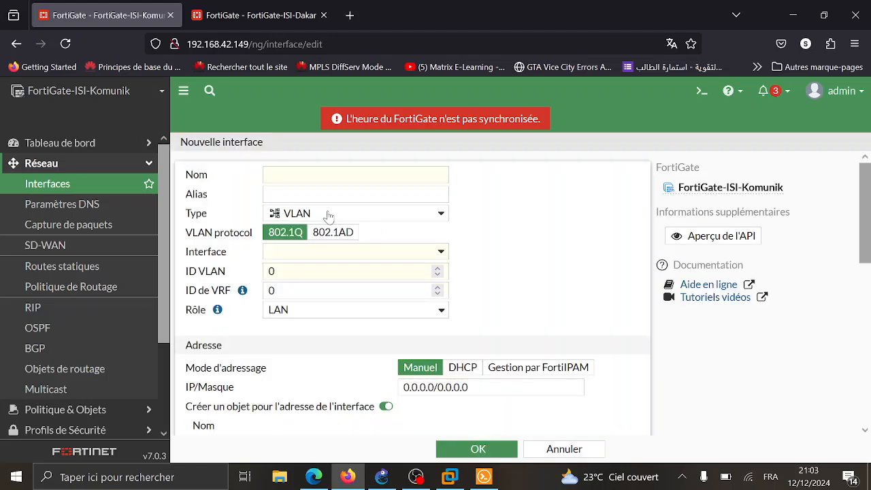
click(355, 175)
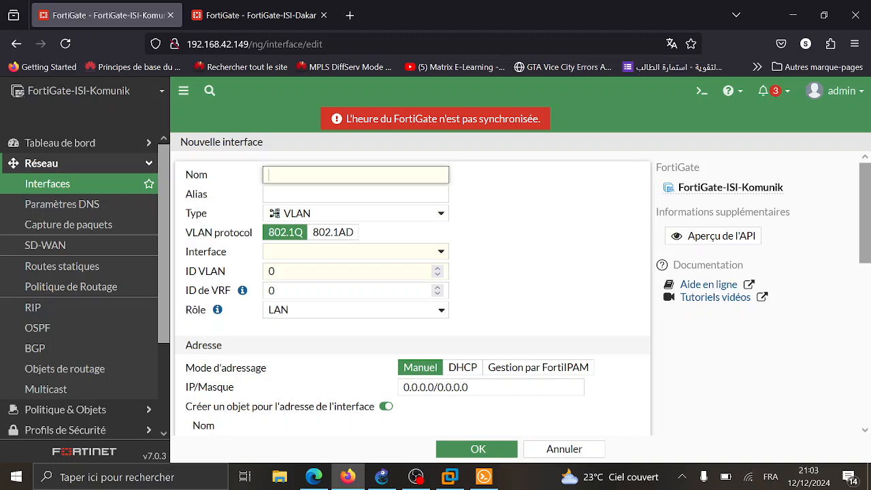
text(IT)
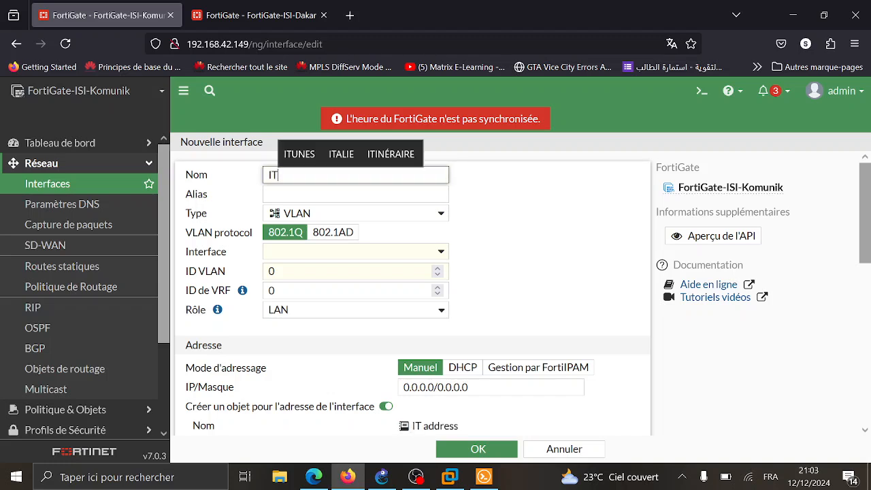
click(355, 195)
text(IT)
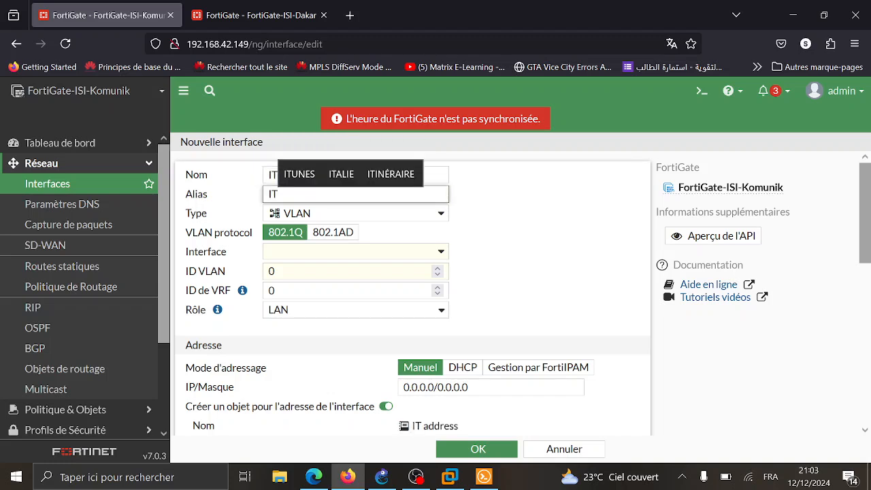
- Set the IT interface address to 192.168.0.1/24
scroll(269, 276, down, 1)
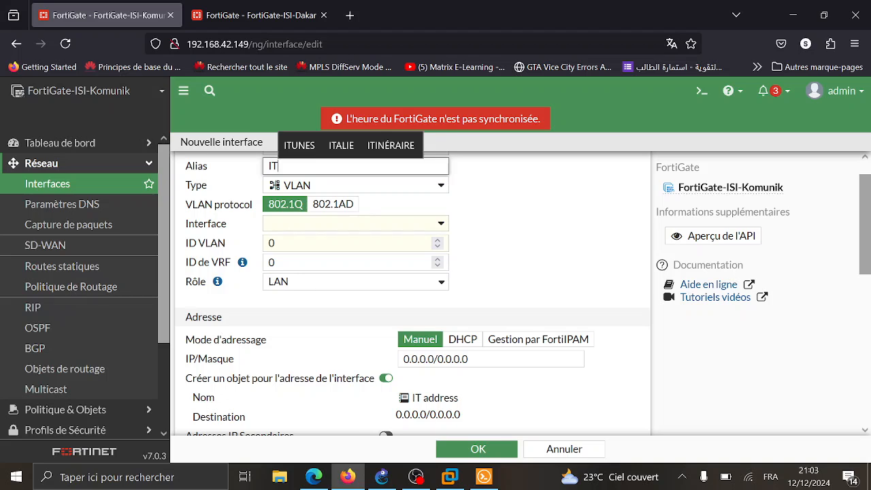
scroll(409, 292, down, 2)
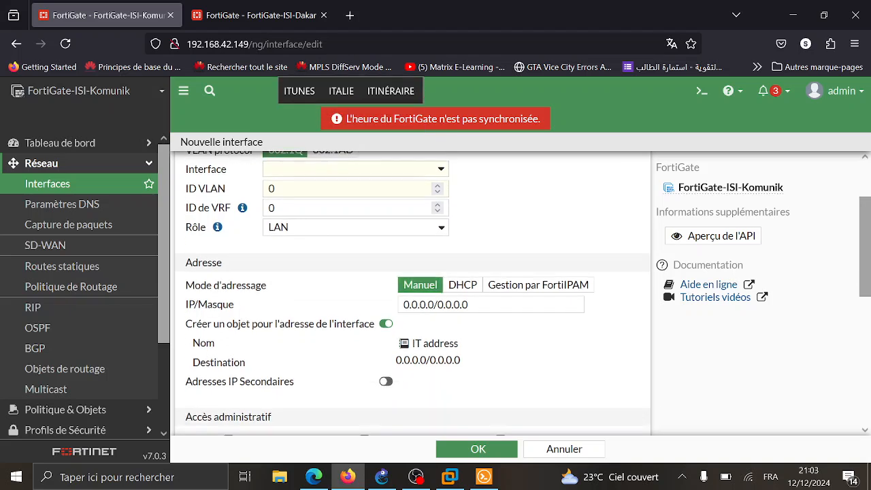
click(430, 305)
drag(430, 305, 403, 304)
text(200)
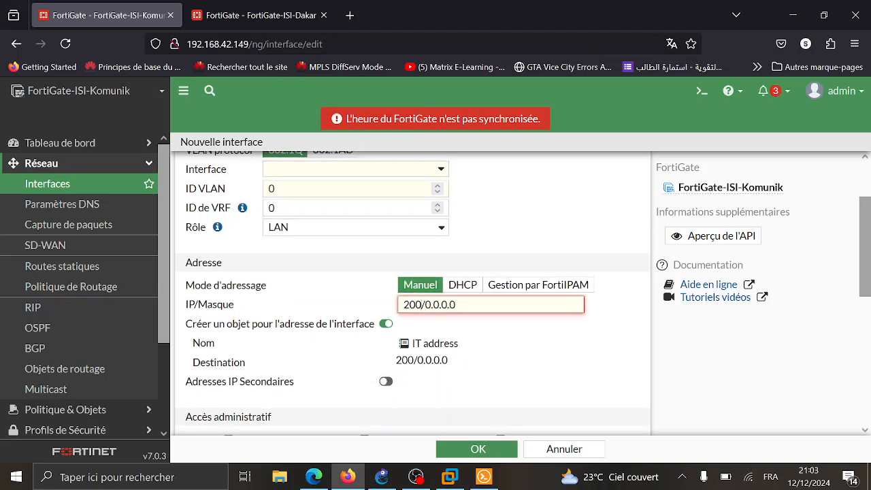
key(BackSpace)
key(BackSpace)
key(BackSpace)
text(172.)
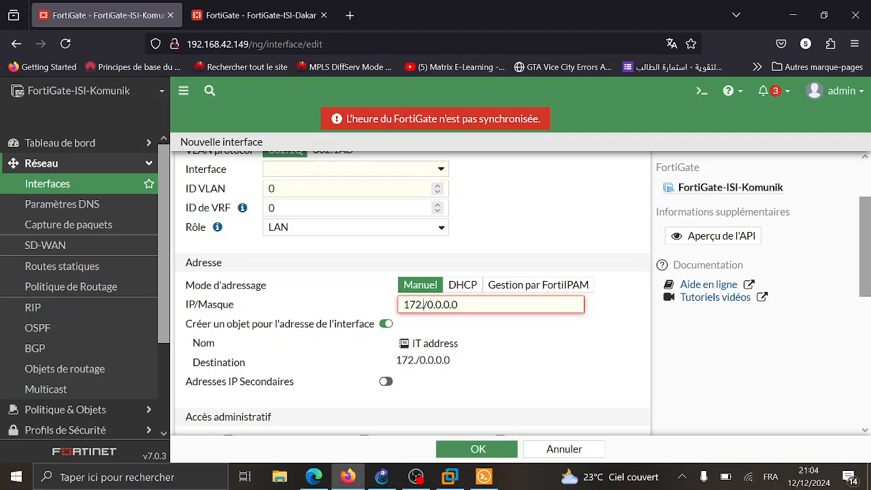
key(BackSpace)
key(BackSpace)
text(92.16)
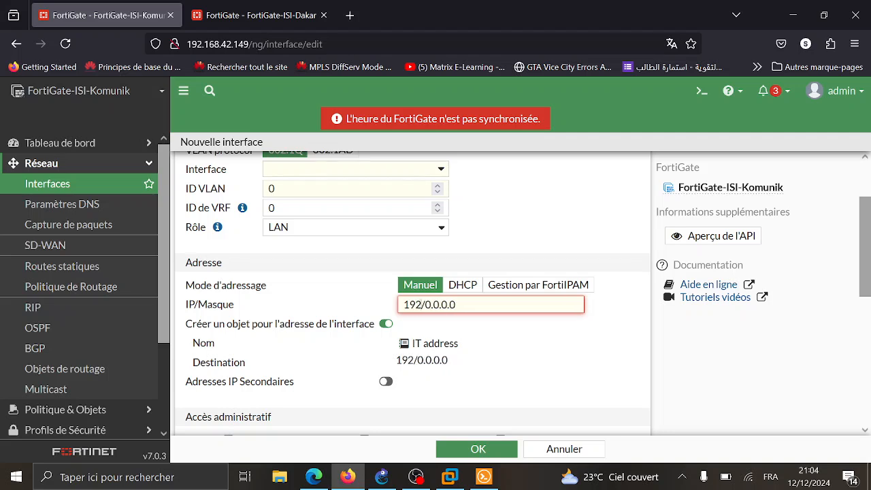
text(8.)
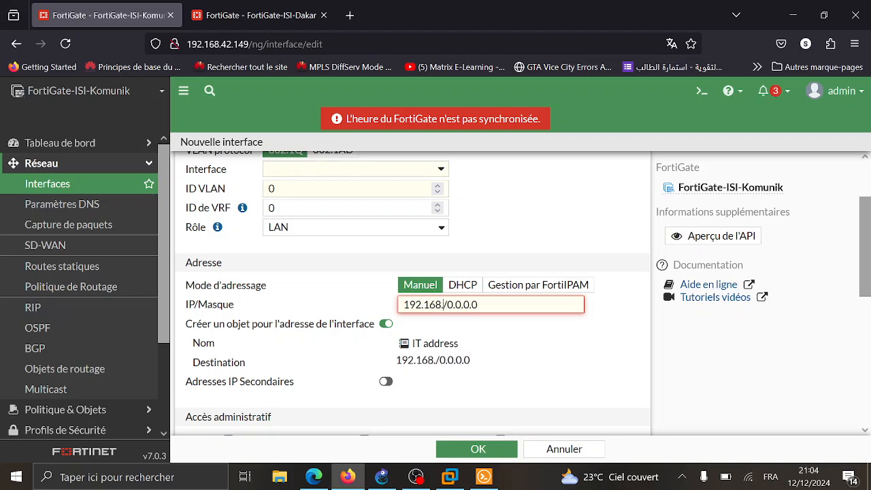
text(0.1)
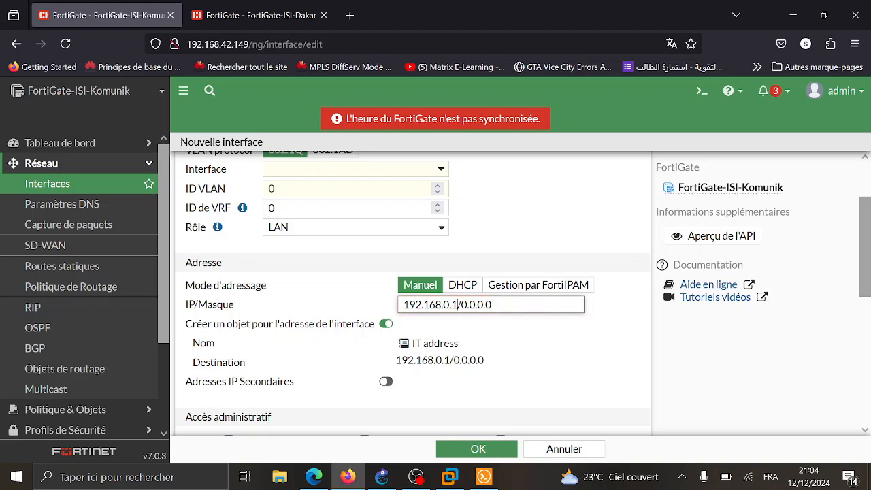
key(Delete)
key(Delete)
key(Delete)
key(Delete)
key(Delete)
key(Delete)
key(Delete)
key(Delete)
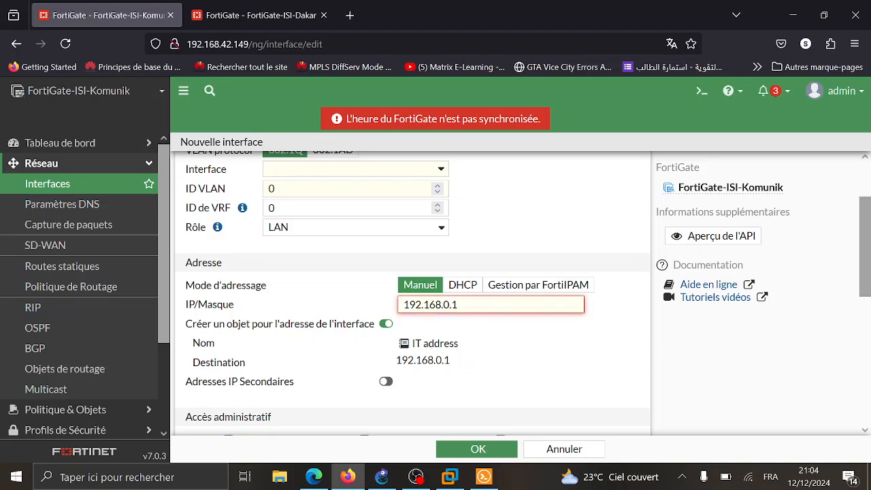
text(/24)
- Allow PING, enable the DHCP server, and set the VLAN ID to 10
scroll(415, 244, down, 3)
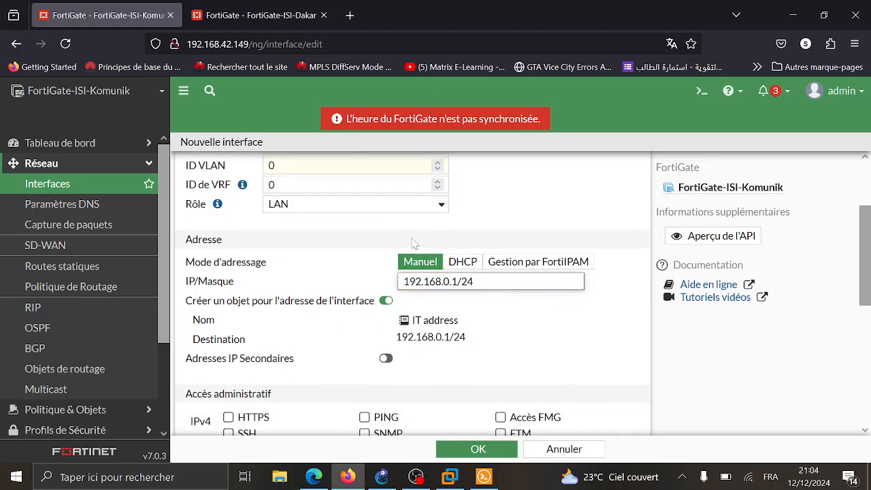
scroll(396, 288, down, 1)
click(382, 325)
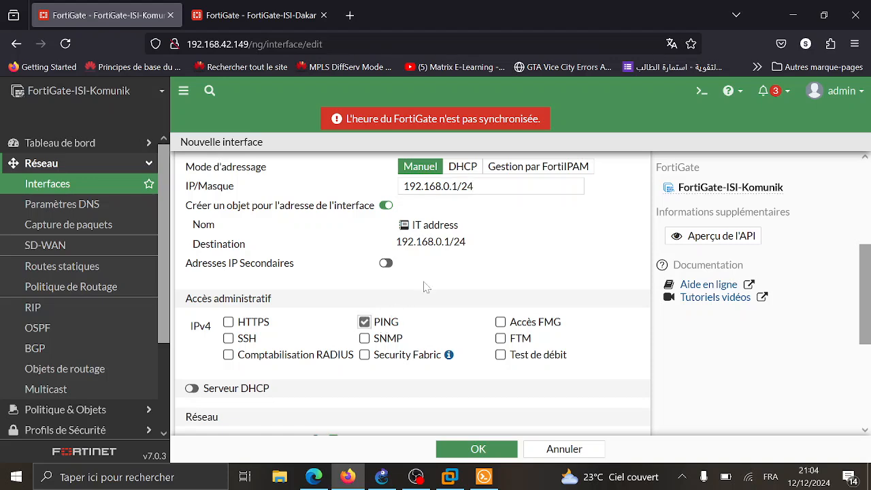
scroll(422, 286, down, 2)
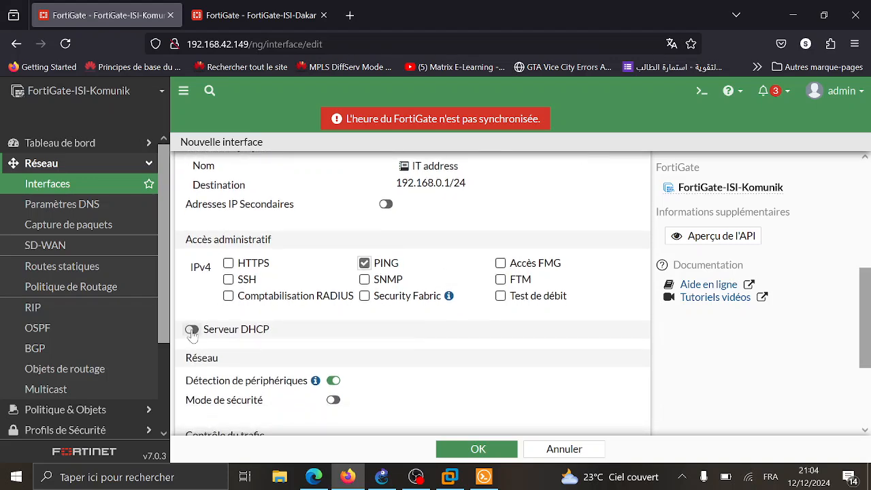
click(192, 330)
scroll(441, 230, up, 5)
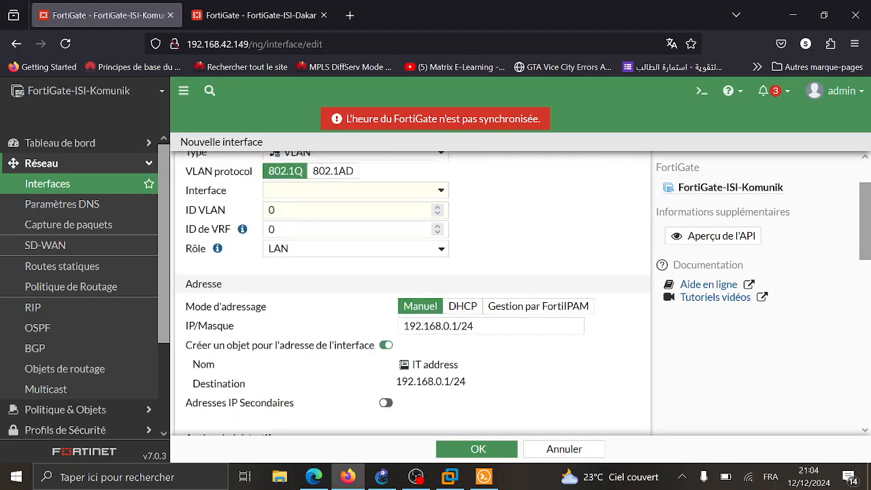
click(273, 271)
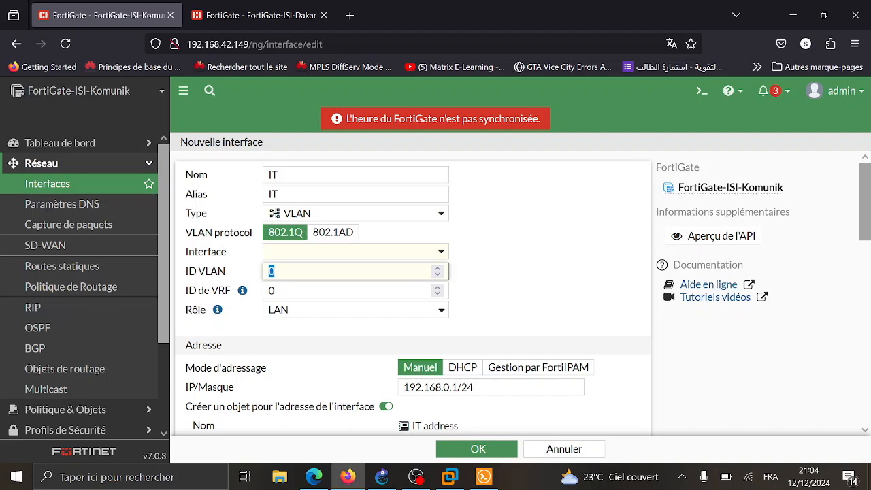
- Attach the IT VLAN to port3 and save the interface
scroll(340, 284, down, 8)
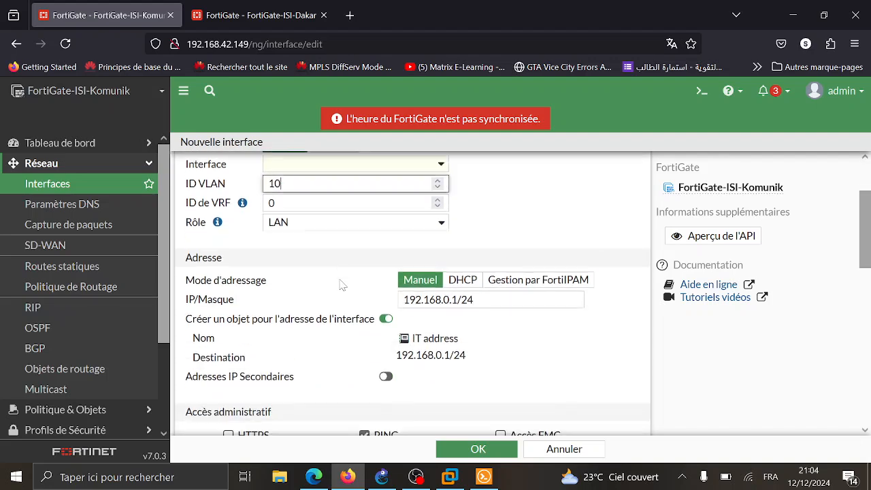
scroll(343, 285, down, 6)
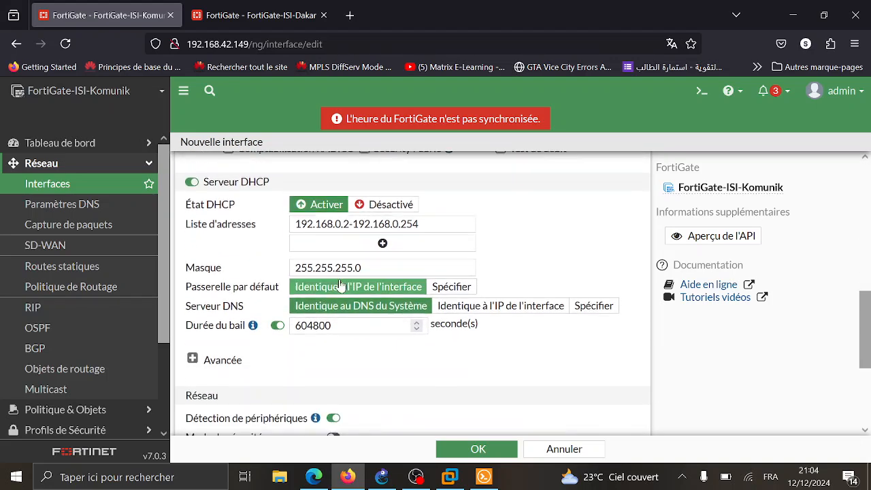
scroll(398, 315, down, 4)
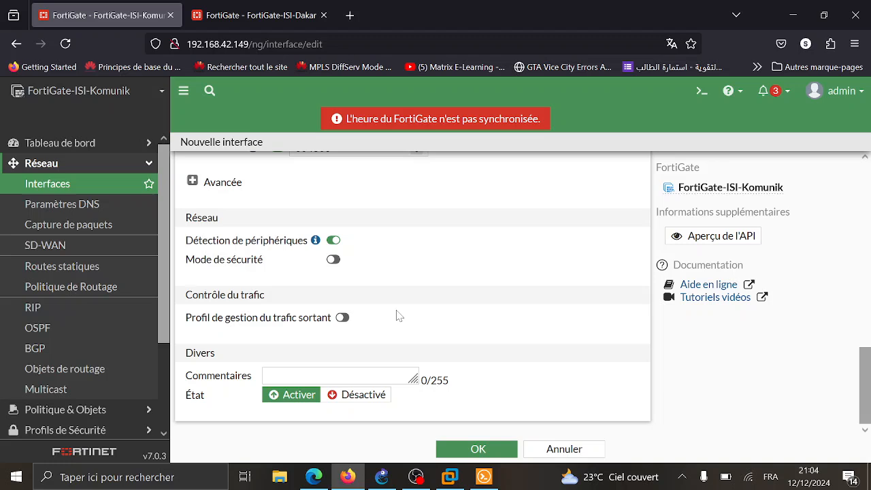
click(460, 452)
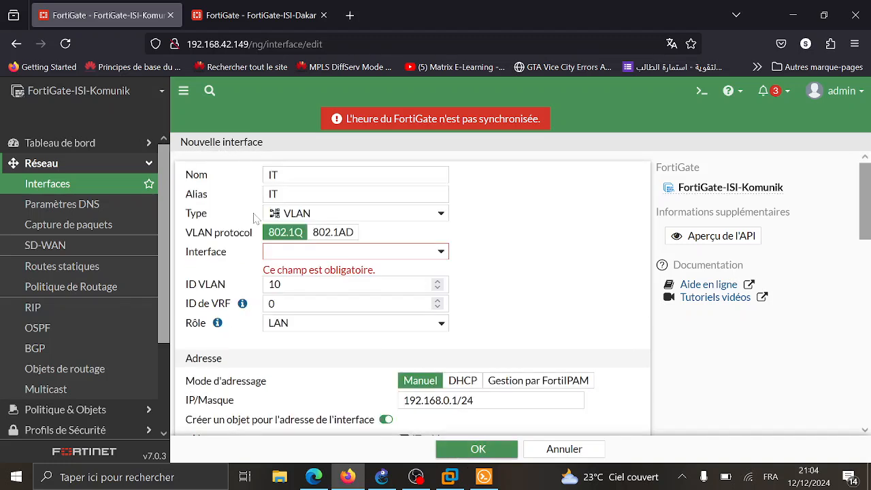
click(329, 251)
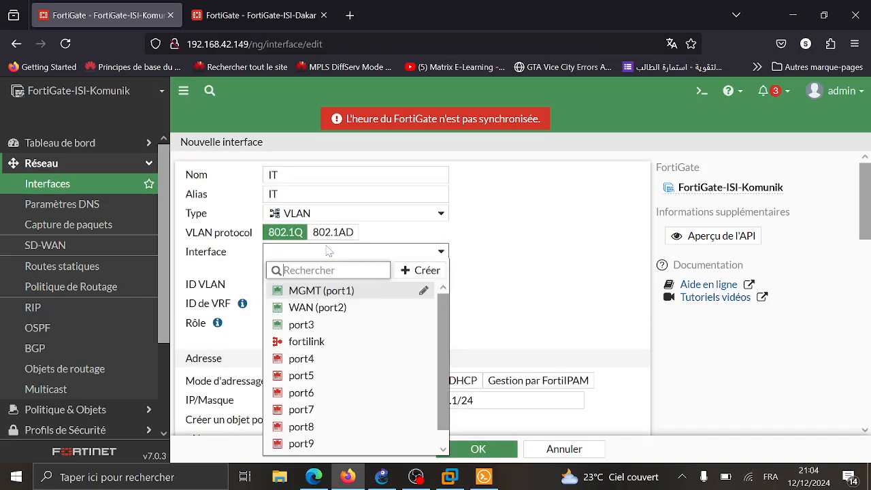
click(330, 325)
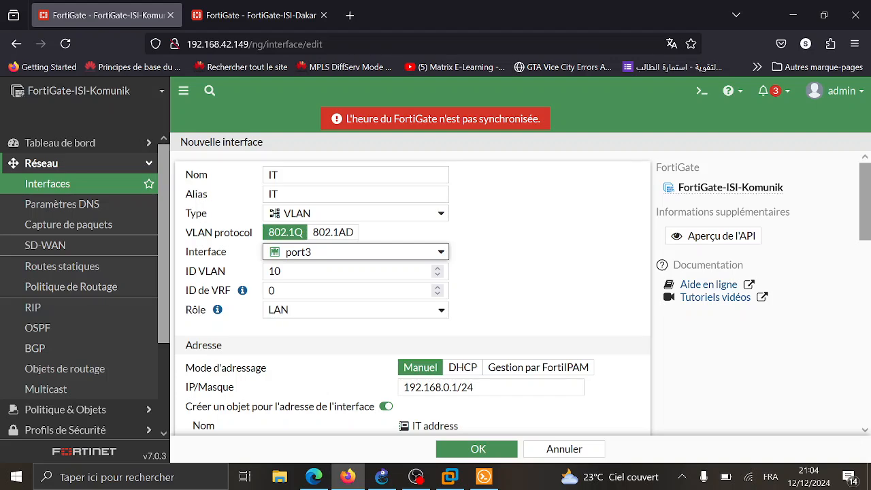
scroll(375, 275, down, 10)
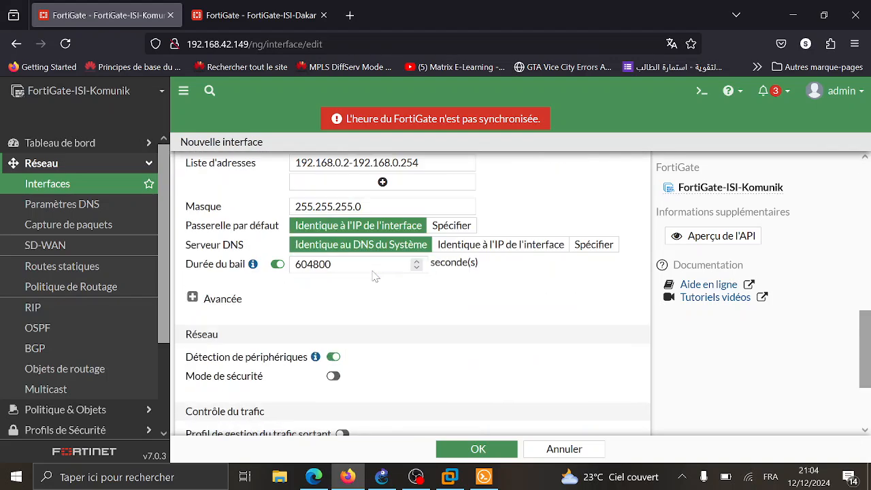
scroll(375, 275, down, 1)
click(476, 450)
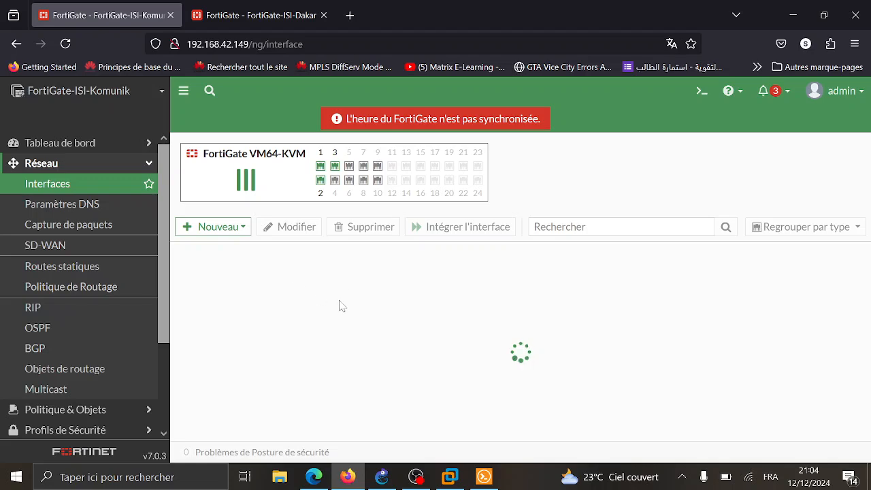
- Expand port3's VLANs, then give port3 the alias LAN and save it
scroll(341, 305, down, 4)
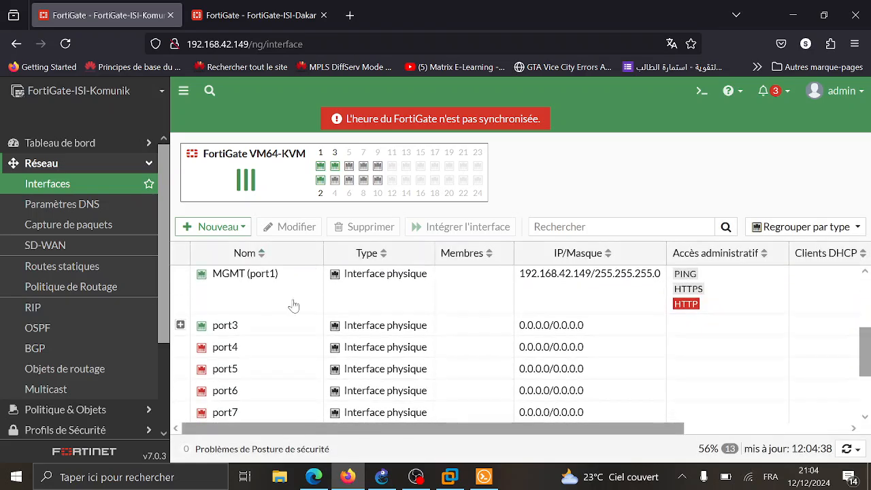
click(180, 324)
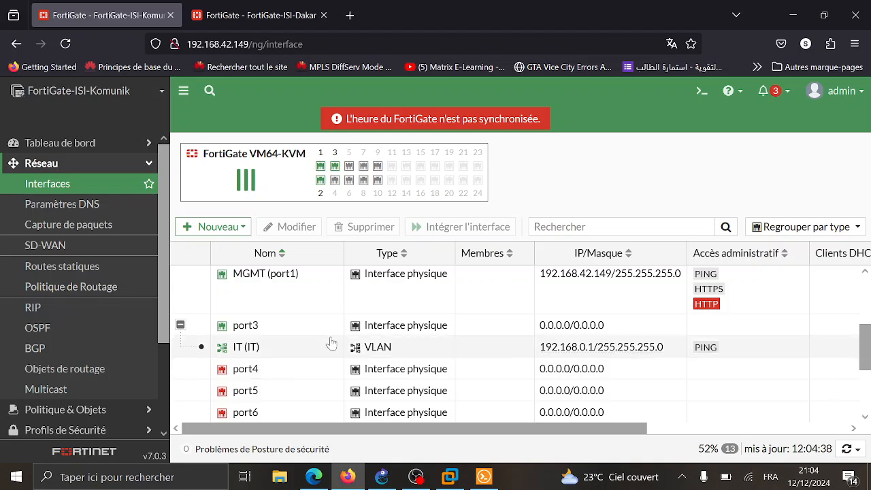
double_click(307, 334)
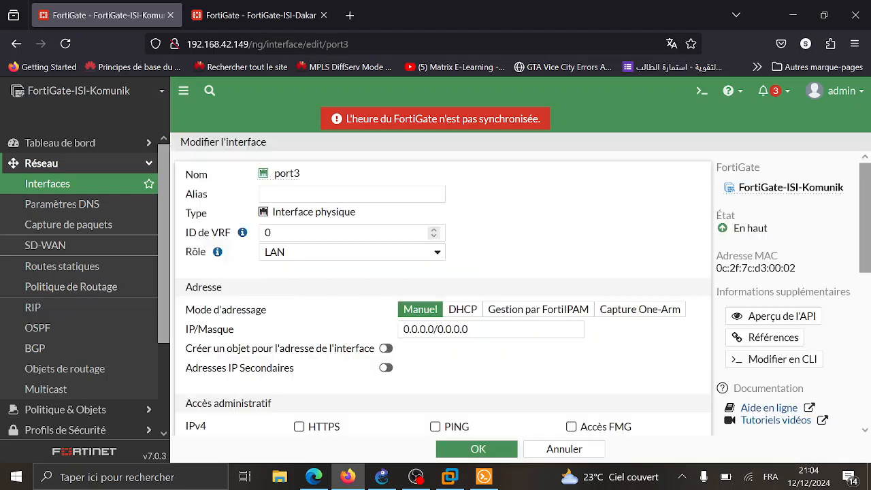
click(351, 195)
text(LAN)
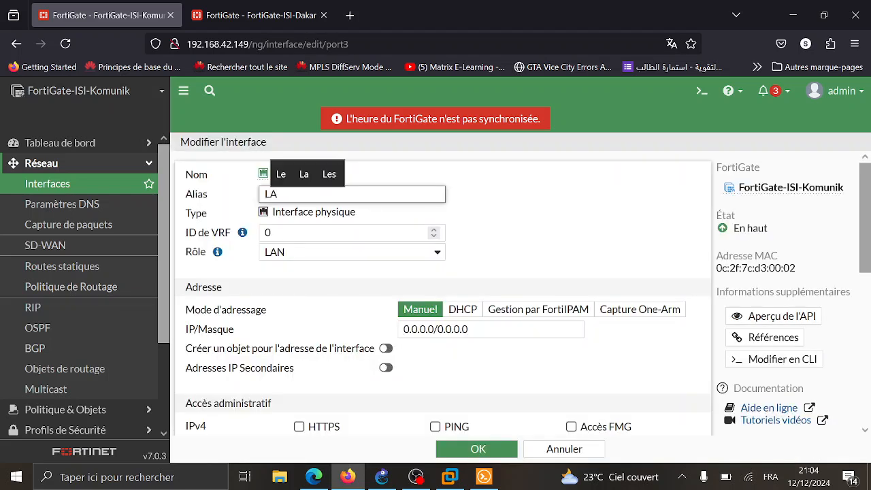
click(455, 449)
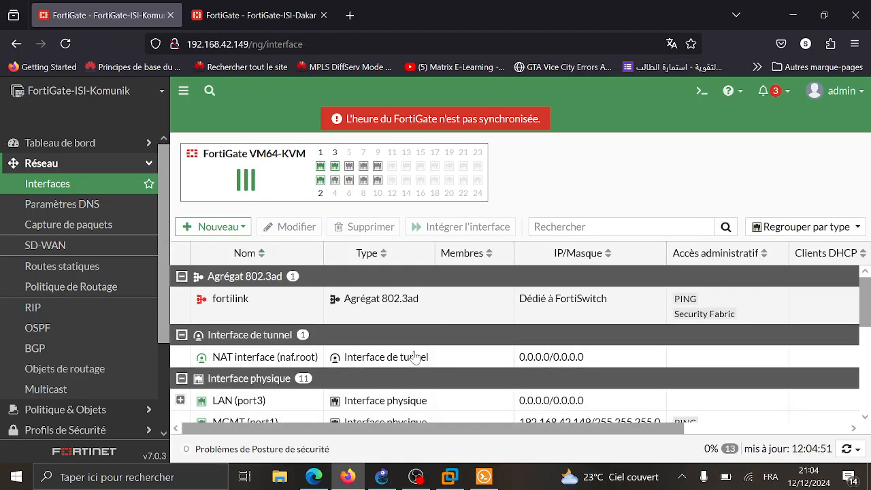
- Create a new interface named RH, alias RH, on parent LAN (port3)
click(230, 229)
click(204, 245)
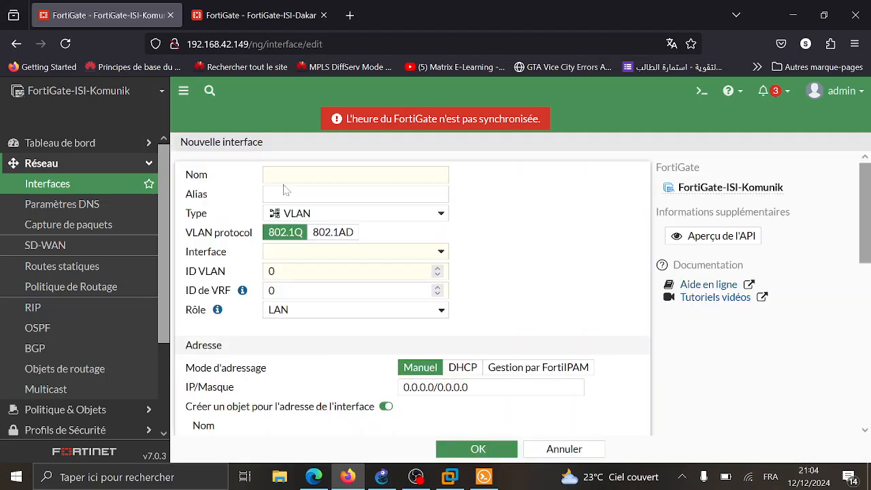
click(269, 175)
text(RH)
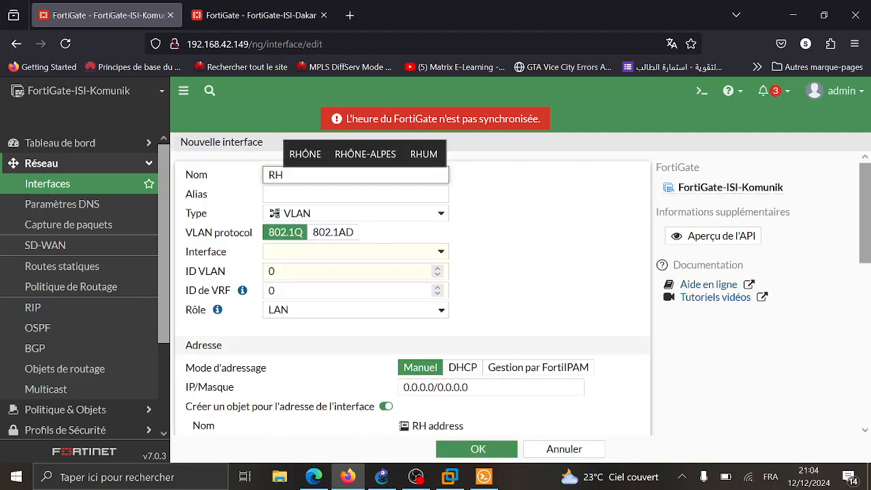
key(Tab)
text(RH)
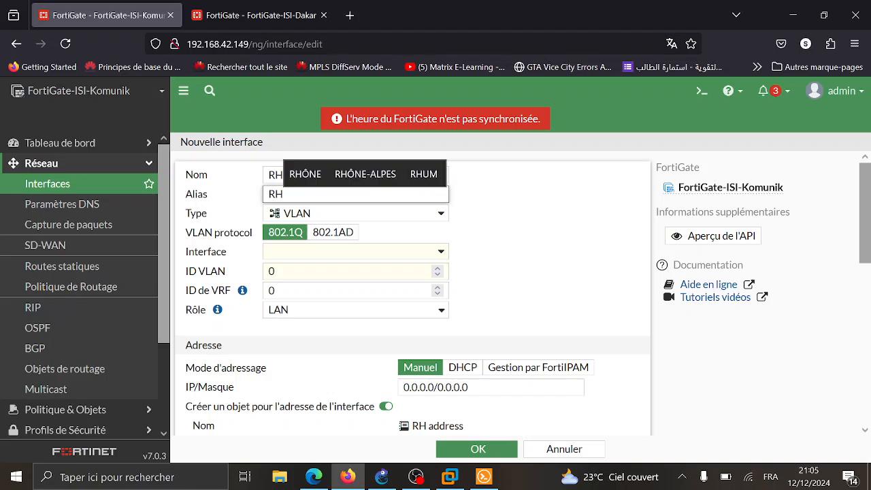
click(324, 251)
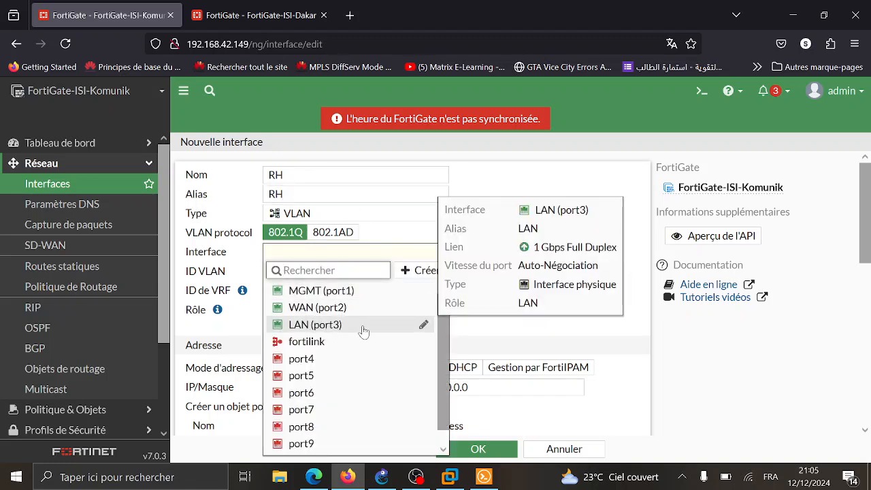
click(357, 328)
- Set RH's address to 192.168.1.1/24, allow PING, and enable the DHCP server
scroll(392, 296, down, 2)
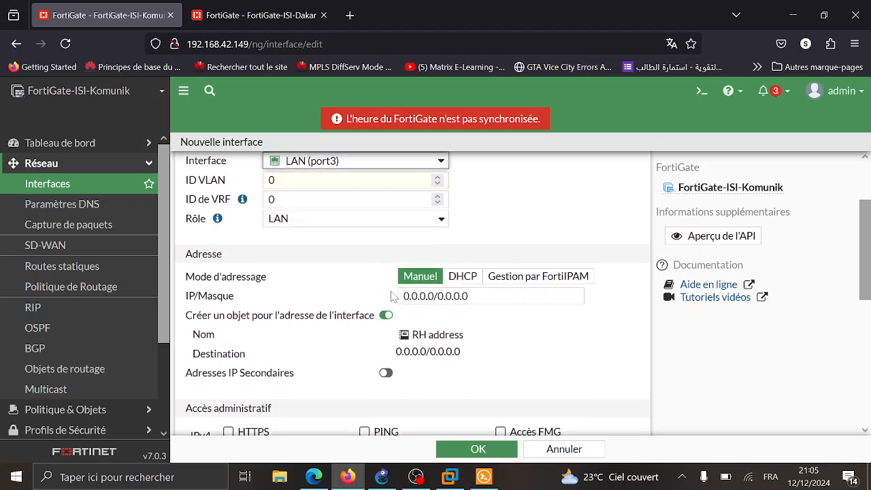
click(434, 295)
drag(434, 295, 404, 296)
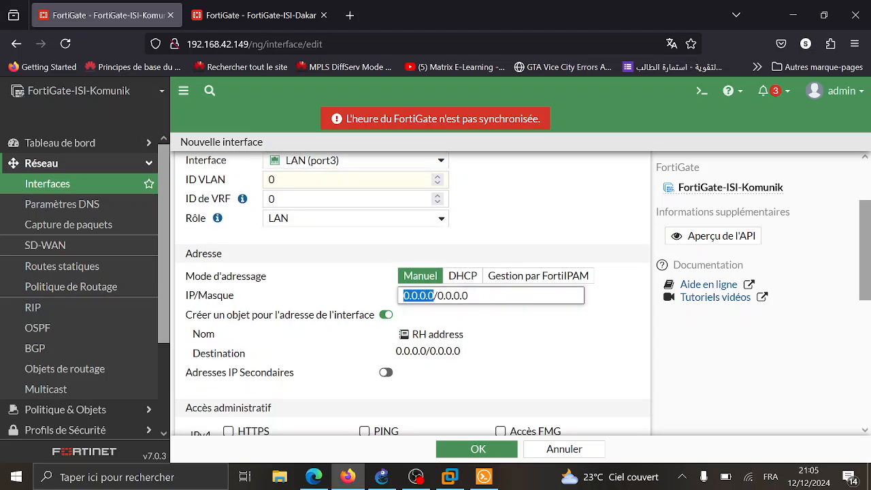
text(192.168.)
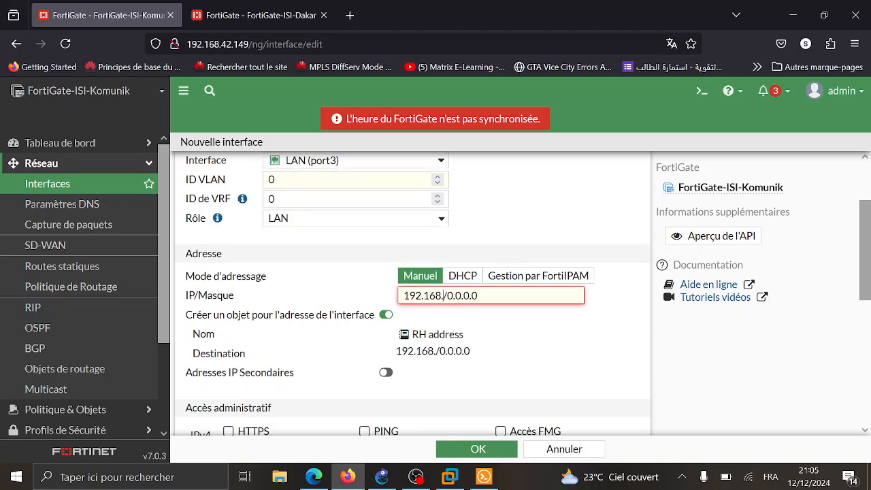
text(1.1)
key(Delete)
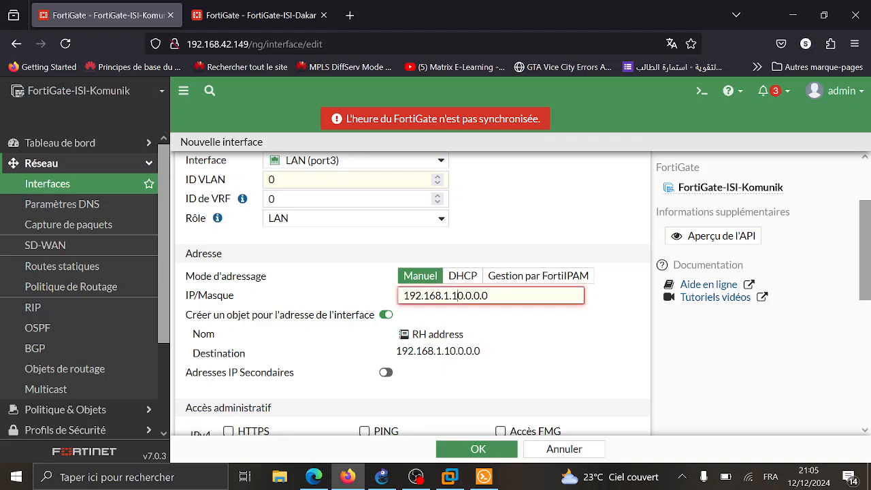
text(/24)
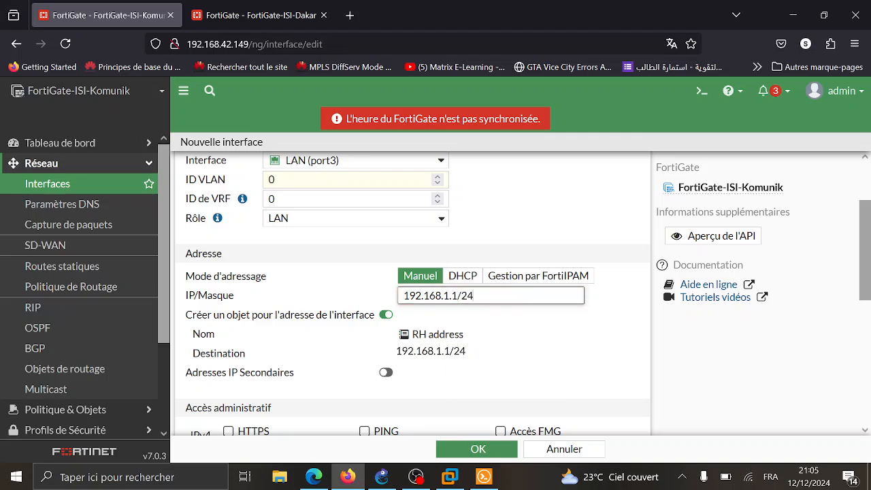
scroll(413, 293, down, 3)
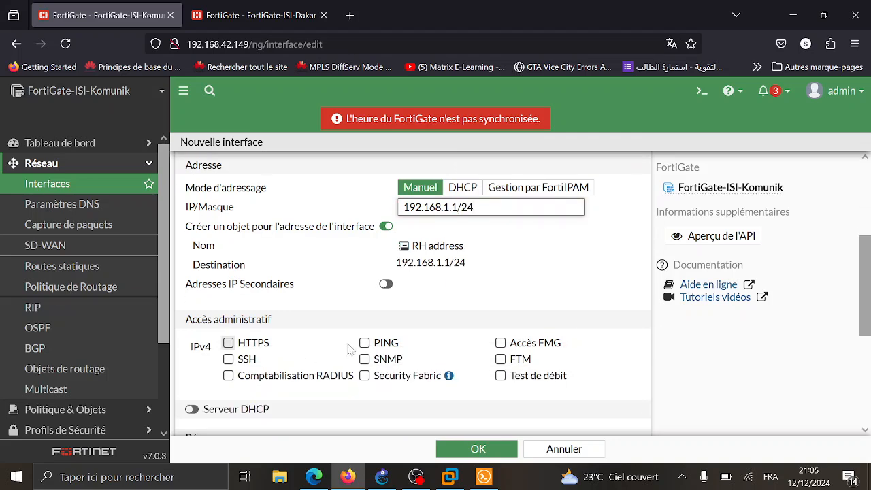
click(364, 344)
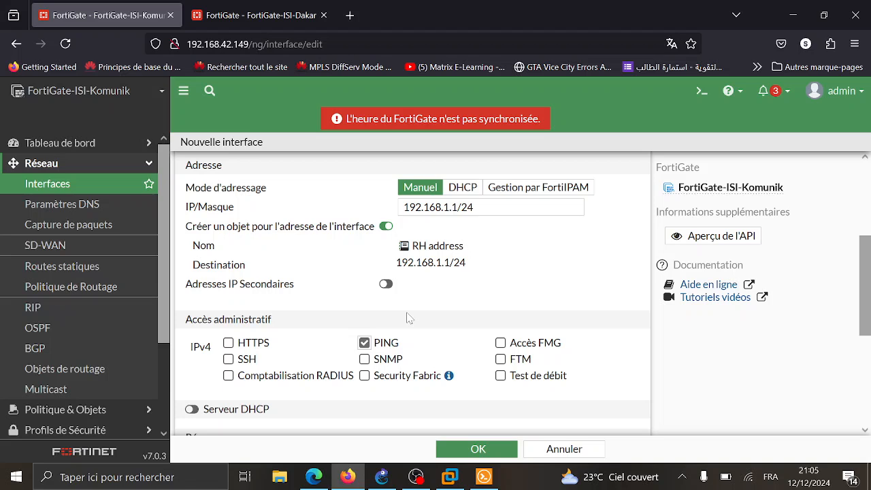
scroll(408, 319, down, 2)
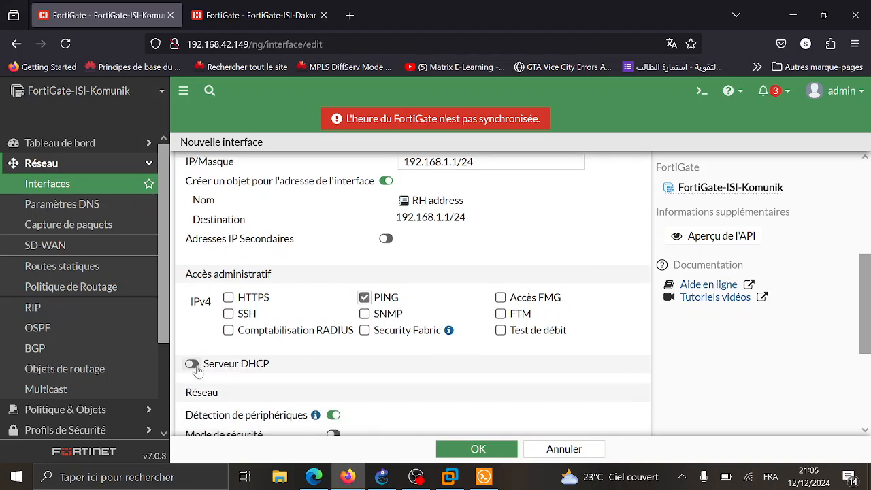
click(191, 365)
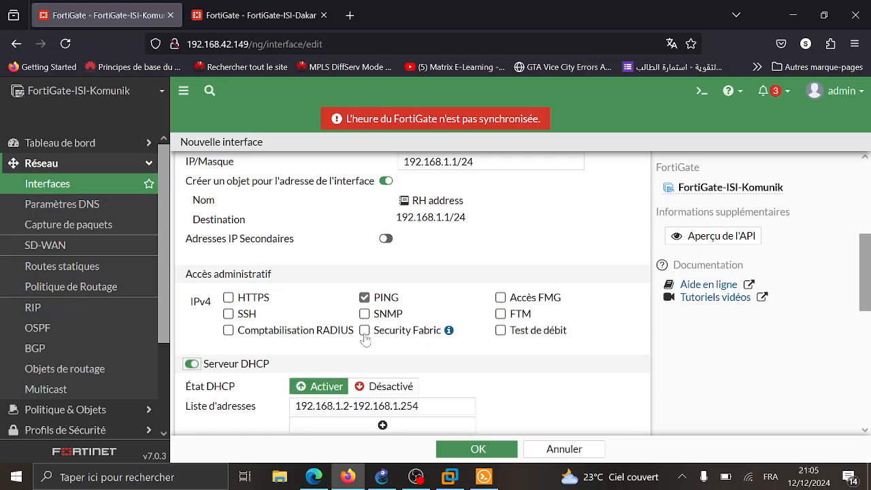
- Correct the VLAN ID to 20 after the save error and save RH
scroll(391, 339, down, 5)
scroll(389, 338, down, 2)
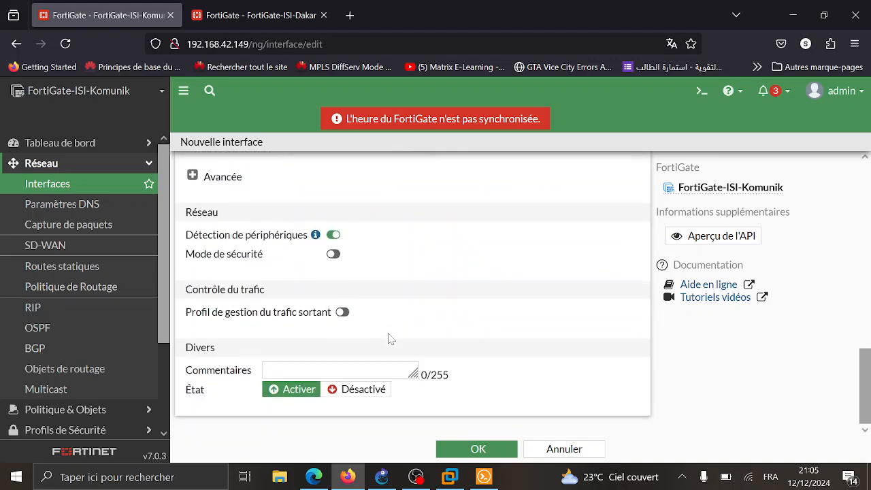
click(485, 449)
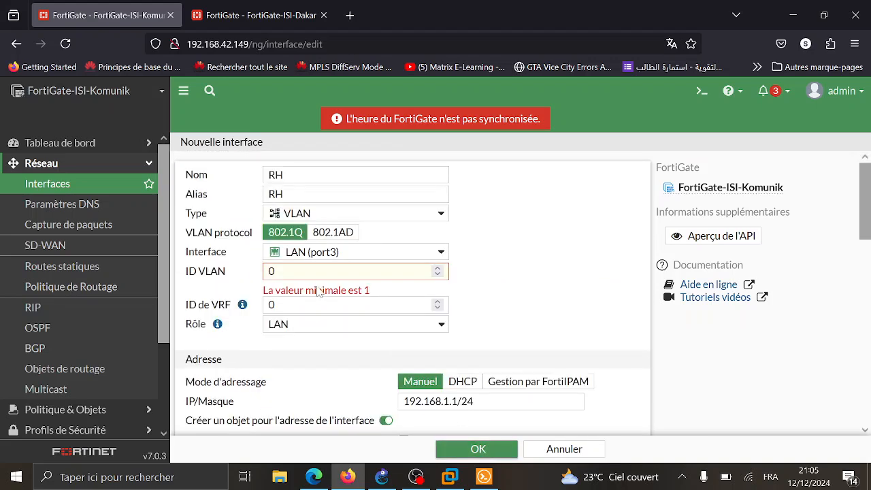
double_click(272, 271)
text(2)
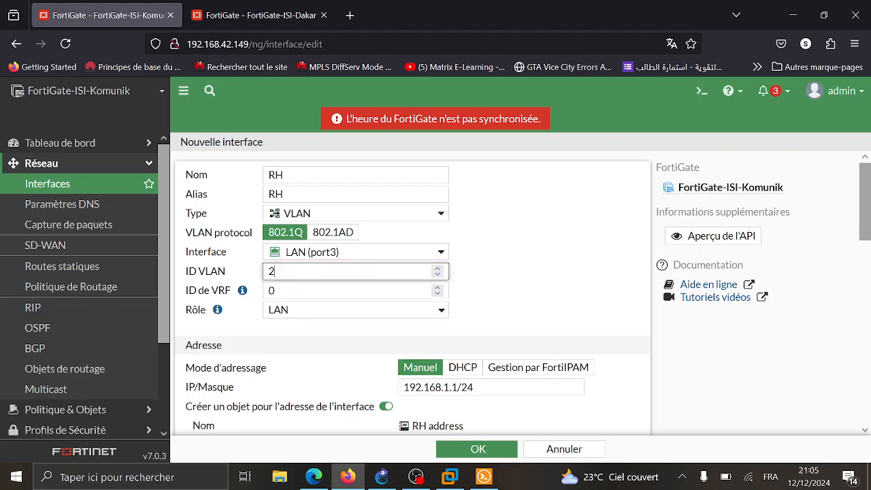
scroll(182, 242, down, 1)
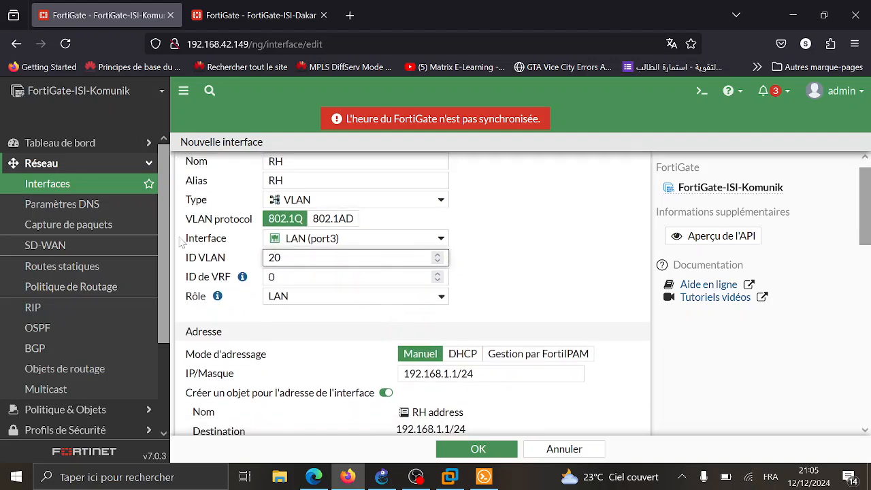
scroll(219, 268, down, 5)
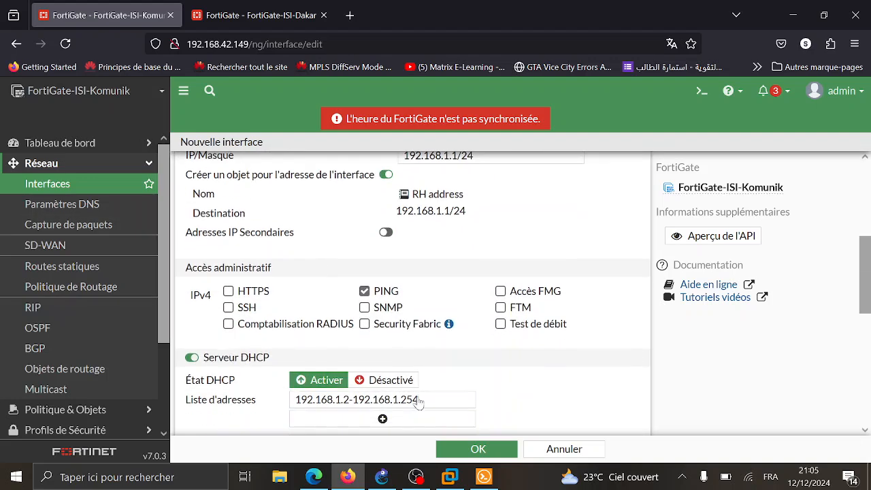
click(459, 450)
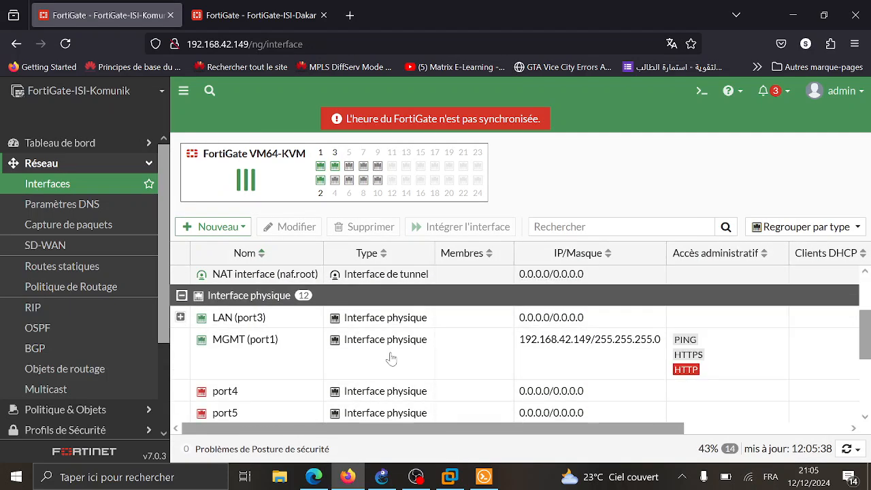
- Verify the IT and RH VLANs under LAN (port3), then switch to the FortiGate-ISI-Dakar tab
click(180, 314)
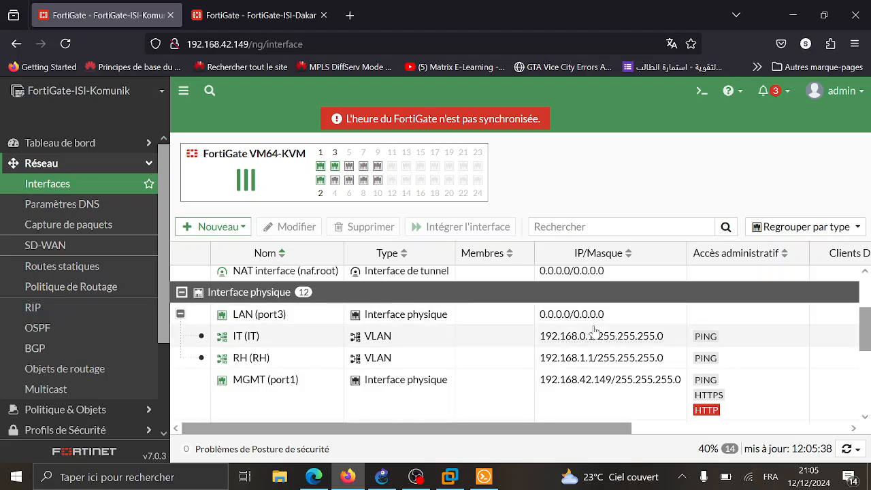
scroll(490, 337, right, 2)
scroll(516, 374, up, 1)
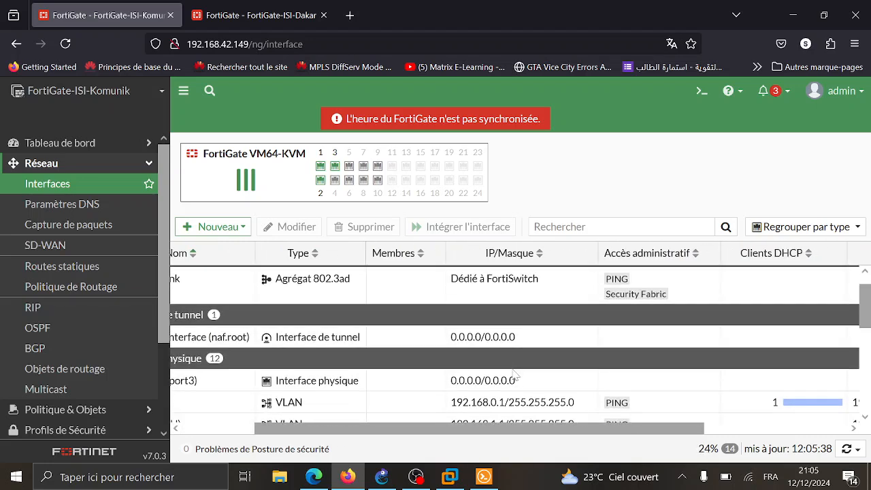
scroll(516, 374, up, 1)
scroll(519, 347, down, 2)
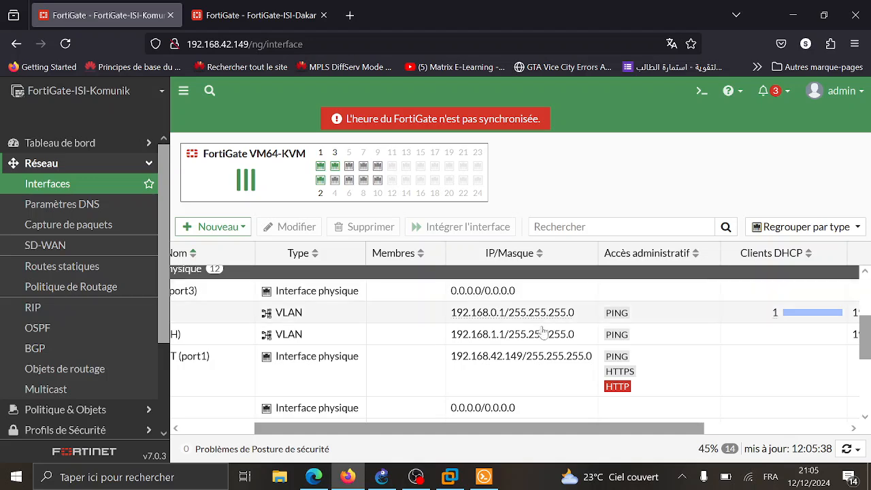
scroll(413, 325, left, 2)
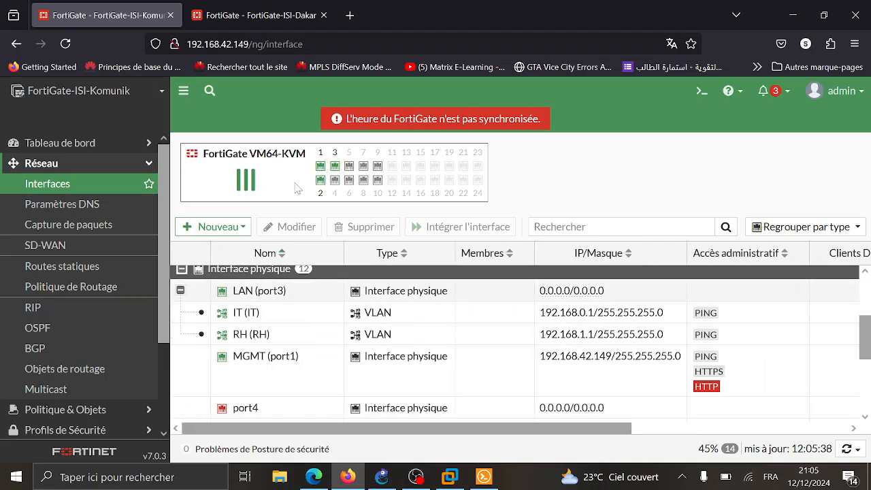
click(278, 7)
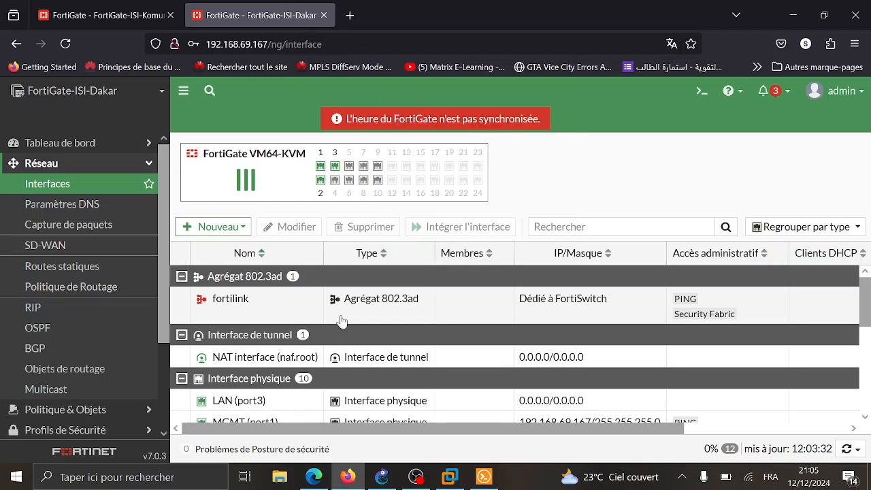
- Create a new interface on Dakar named Marketing, with alias Marketing
scroll(341, 321, down, 2)
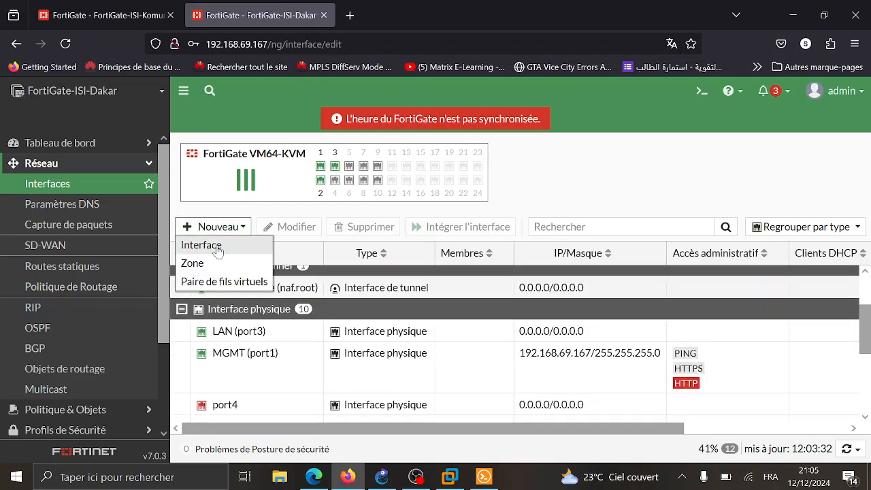
click(215, 249)
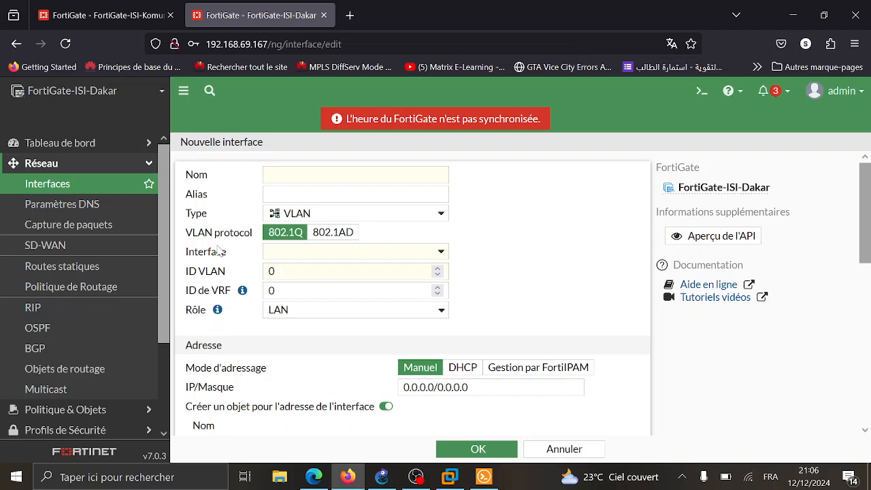
text(Mart)
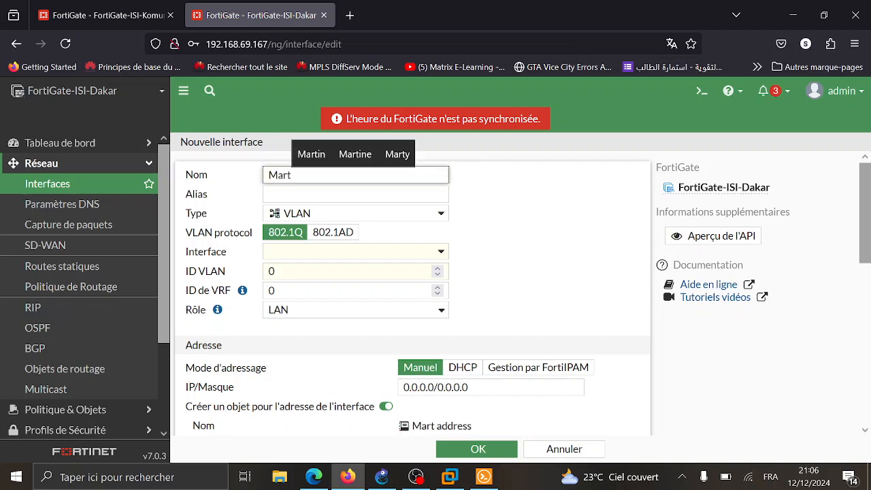
key(BackSpace)
text(keting)
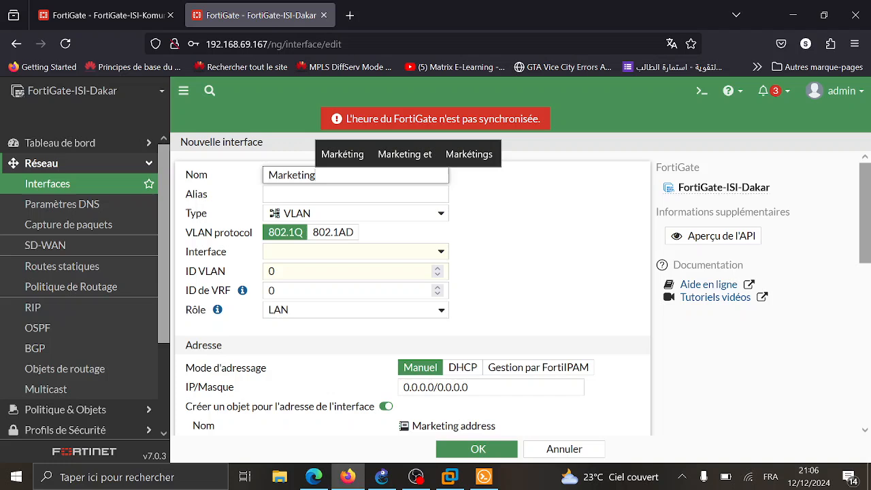
key(Tab)
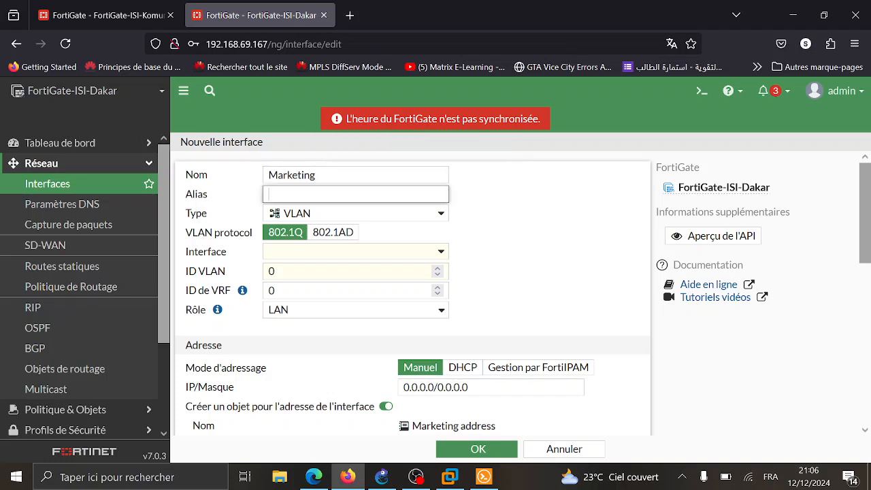
key(shift+Tab)
key(ctrl+c)
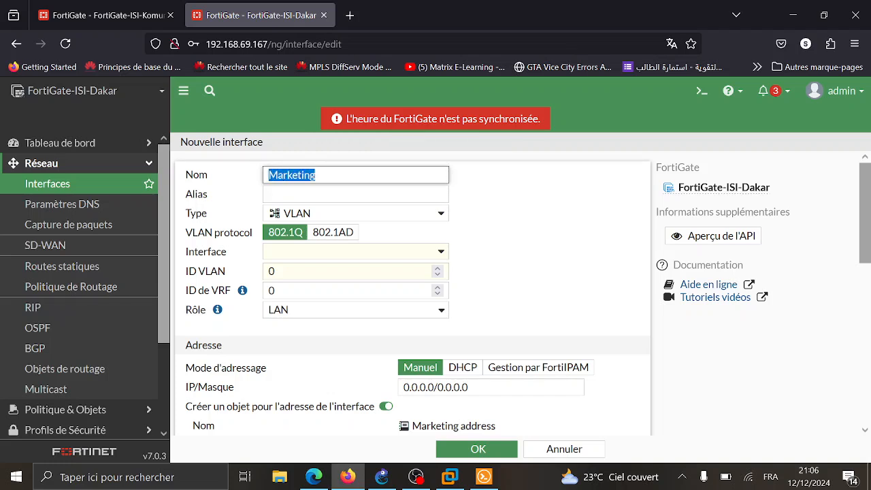
key(Tab)
key(ctrl+v)
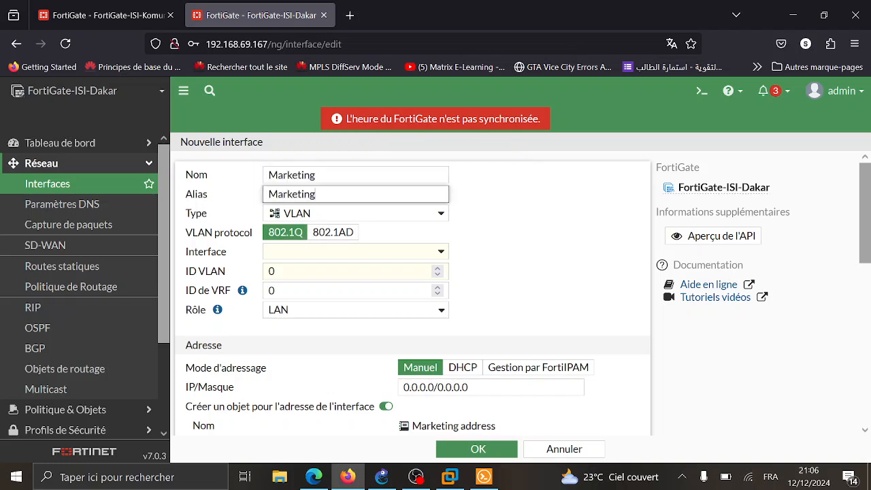
- Put the Marketing VLAN on LAN (port3) with VLAN ID 10
click(327, 251)
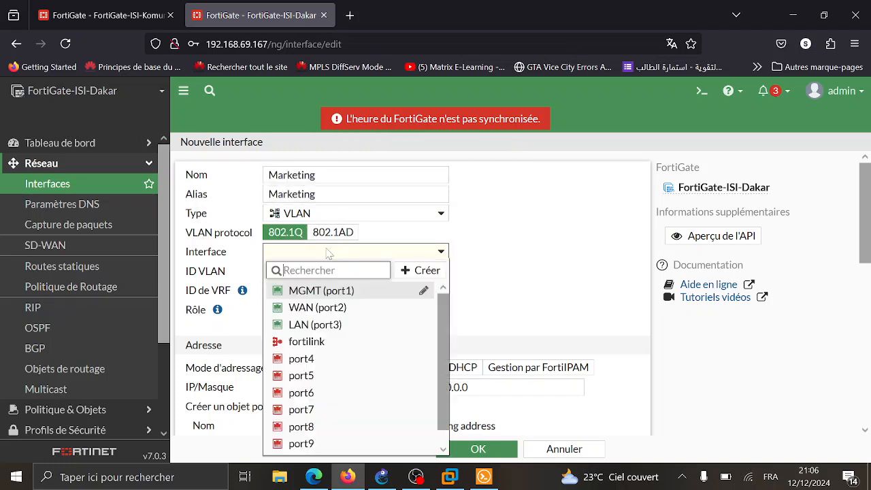
click(339, 325)
click(272, 270)
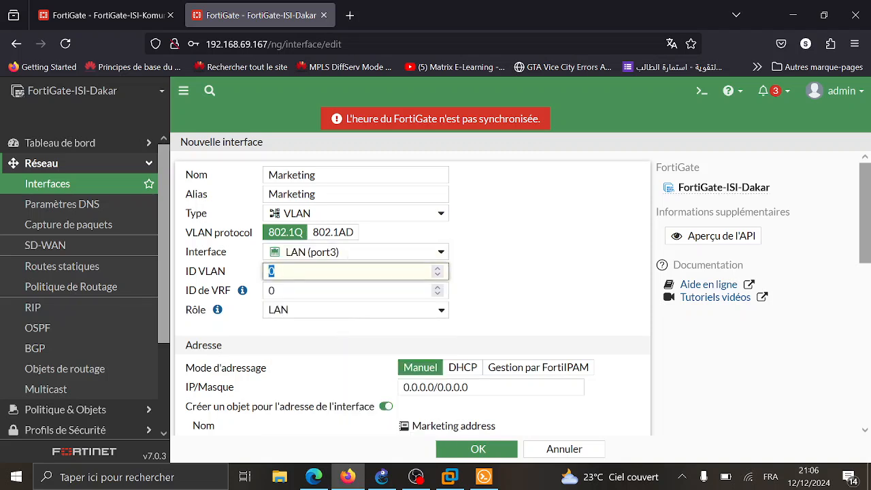
text(10)
scroll(267, 291, down, 2)
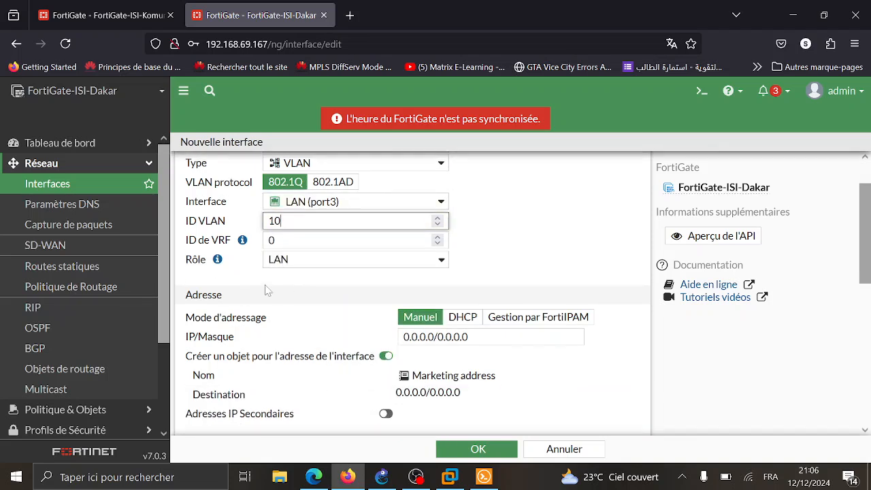
scroll(385, 257, down, 2)
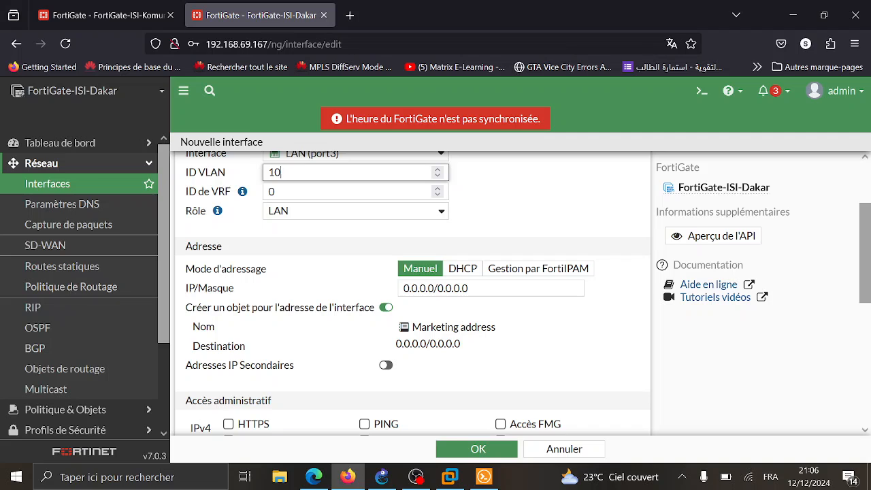
- Set the Marketing interface address to 172.16.0.1/24
click(418, 288)
double_click(419, 288)
text(172.)
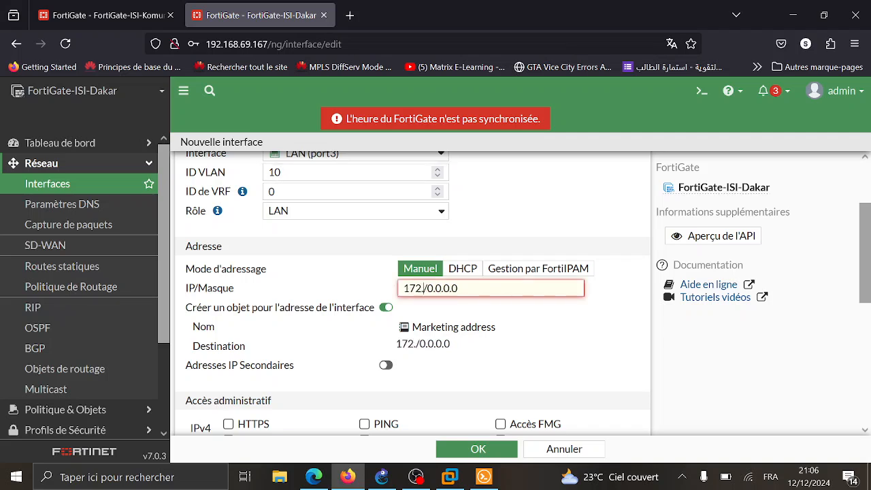
text(16.0.)
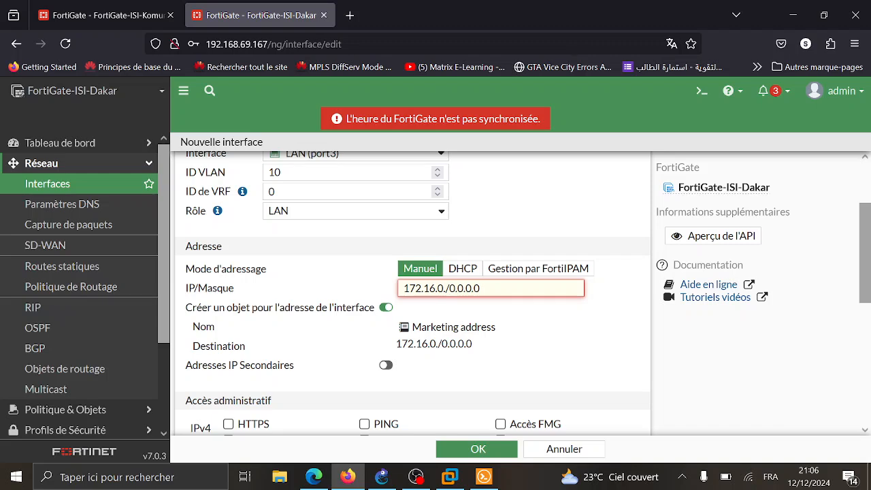
text(1)
key(End)
key(BackSpace)
key(BackSpace)
key(BackSpace)
key(BackSpace)
key(BackSpace)
key(BackSpace)
key(BackSpace)
key(BackSpace)
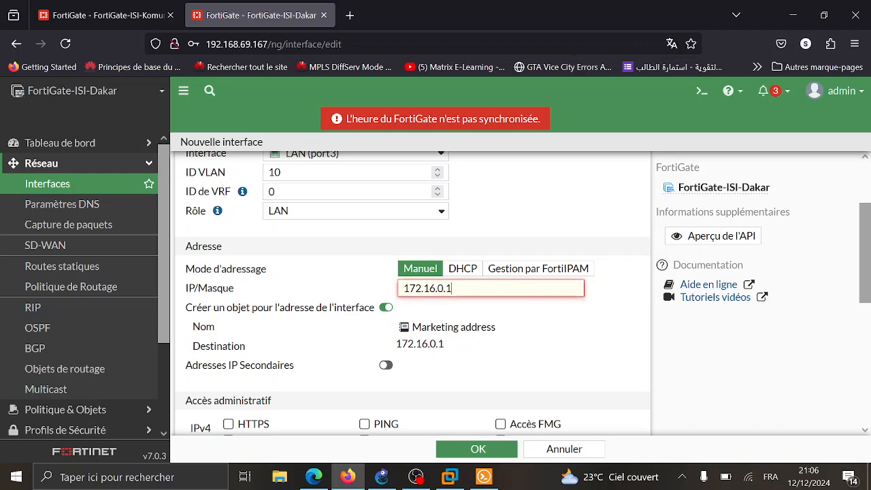
text(/24)
- Allow PING and enable the DHCP server with range 172.16.0.2–172.16.0.254
scroll(408, 293, down, 3)
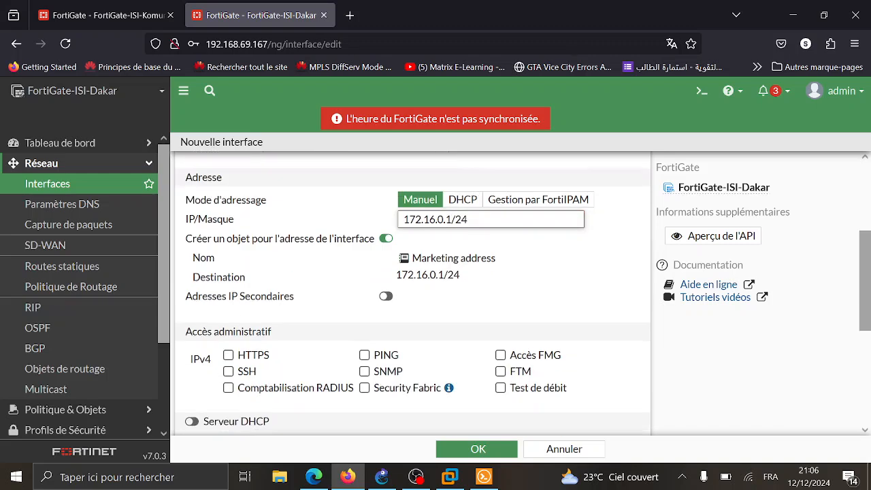
click(364, 282)
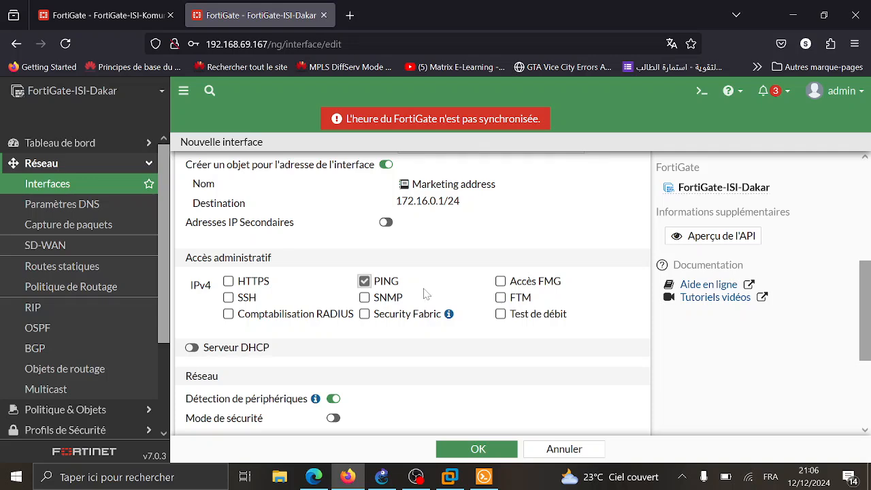
scroll(410, 291, down, 2)
click(192, 270)
scroll(280, 289, down, 2)
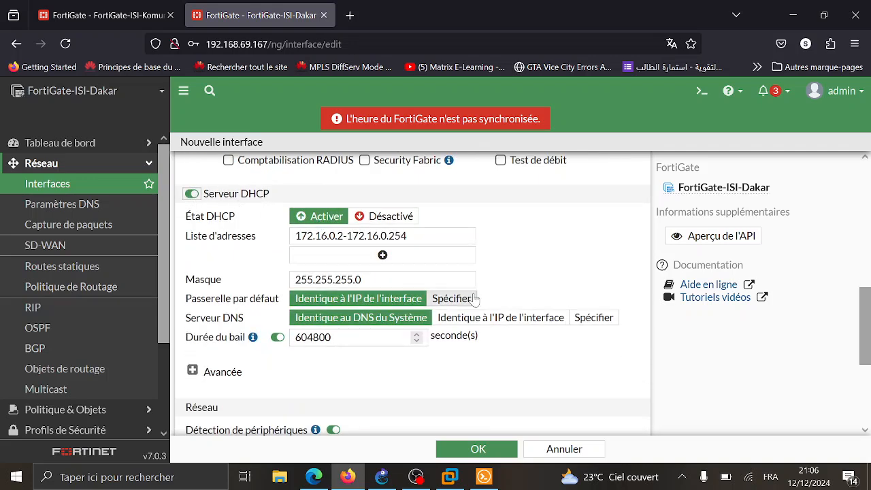
scroll(476, 300, down, 2)
scroll(475, 300, down, 3)
- Save the Marketing VLAN, check it under LAN (port3), and start another new interface
click(477, 451)
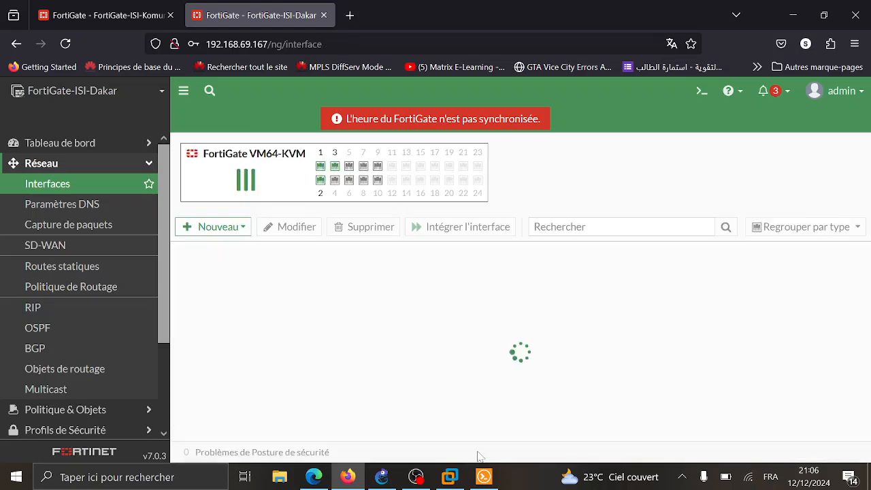
scroll(295, 331, down, 2)
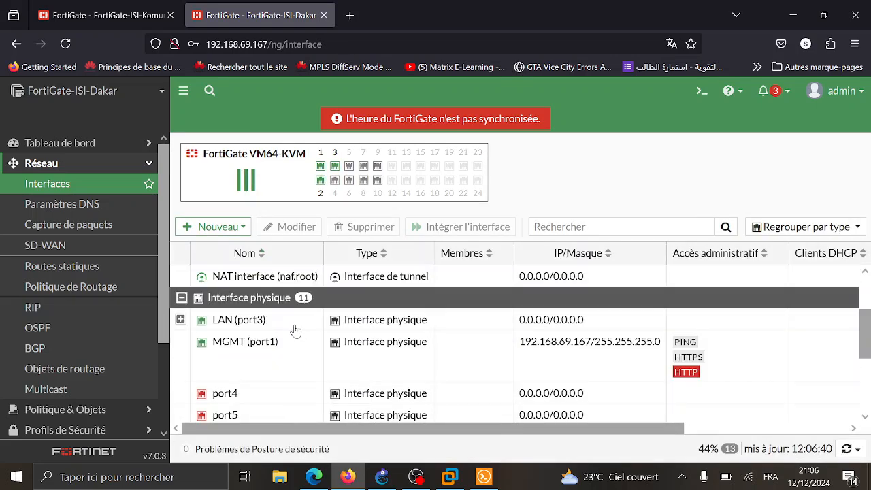
click(181, 319)
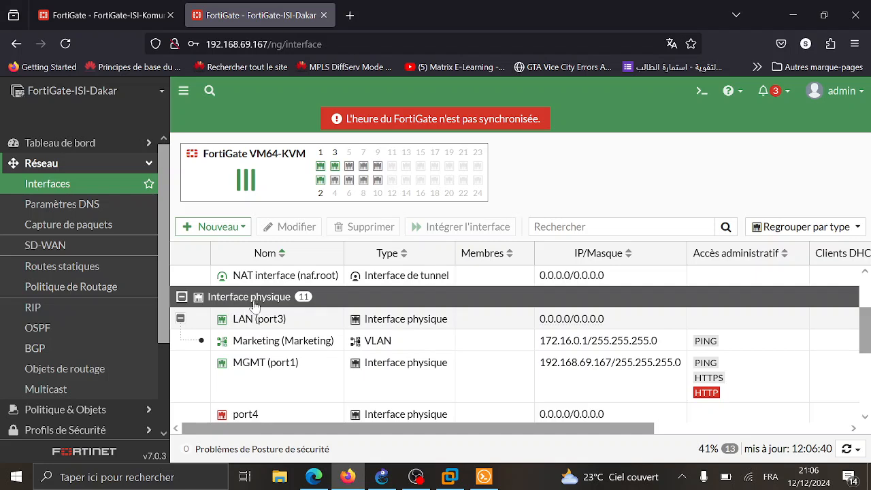
click(238, 227)
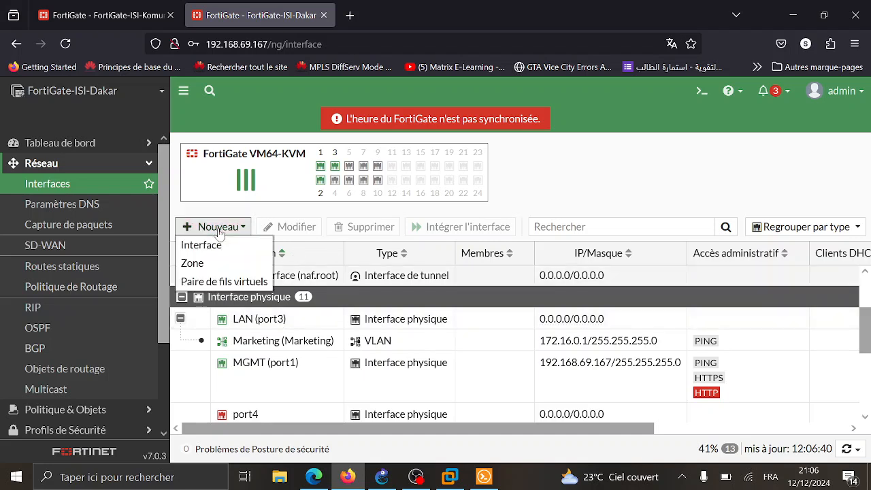
click(238, 250)
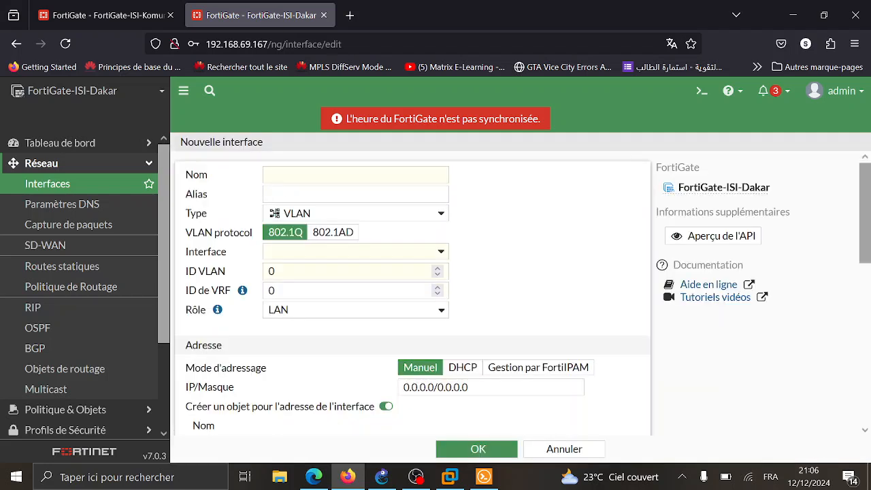
- Name the interface Comptable with alias Comptable, on LAN (port3) with VLAN ID 20
click(279, 175)
text(Com)
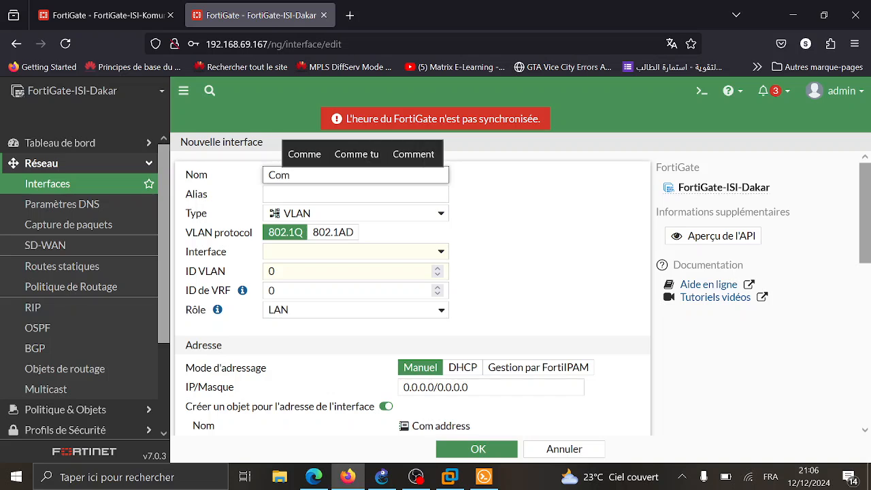
text(ptab)
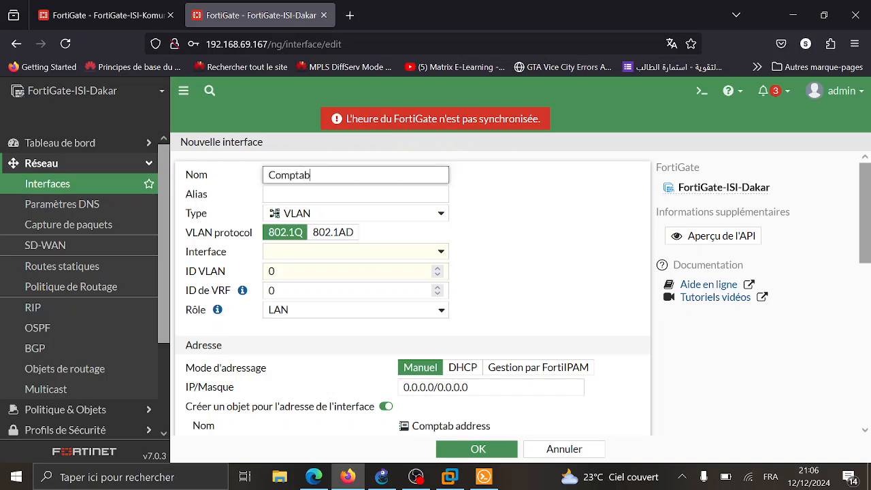
text(le)
key(Tab)
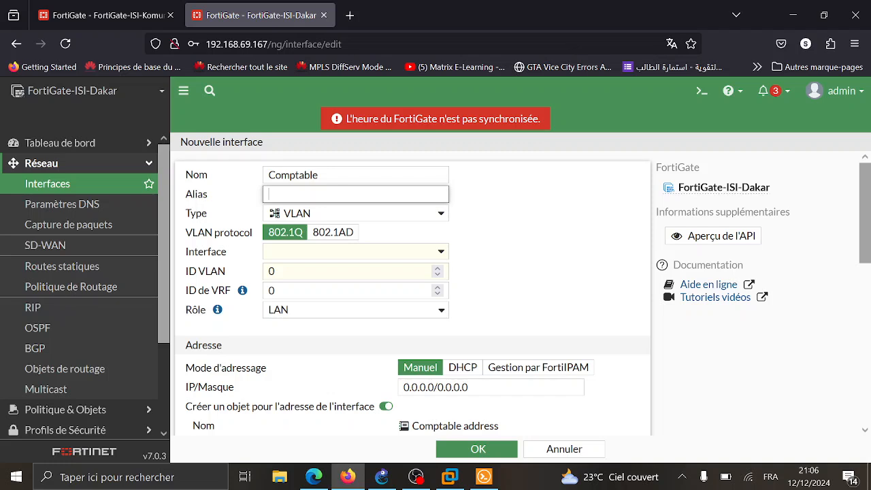
text(Com)
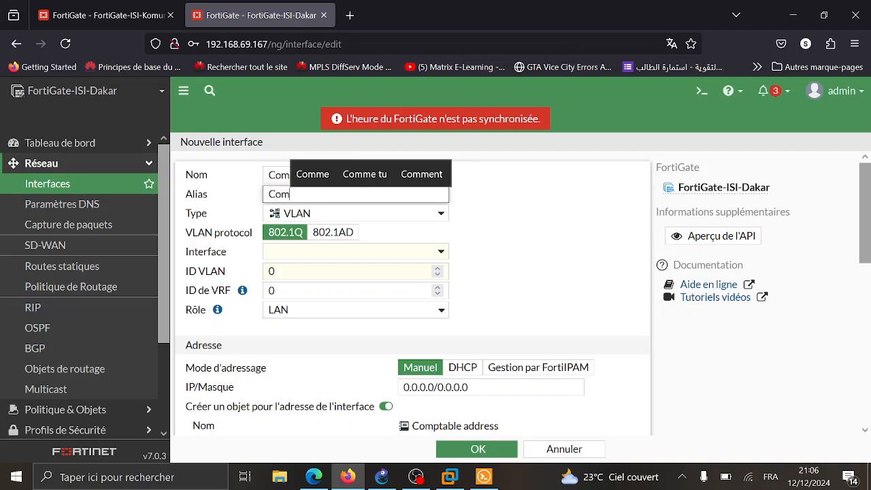
text(ptable)
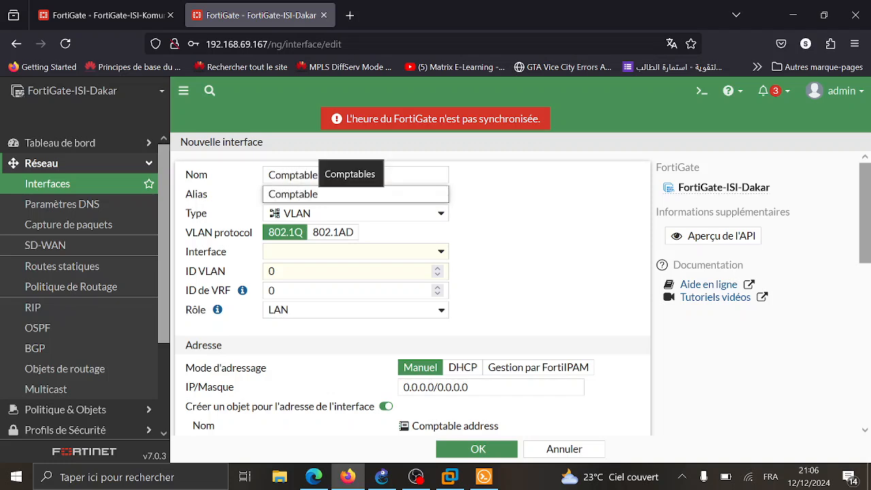
click(332, 255)
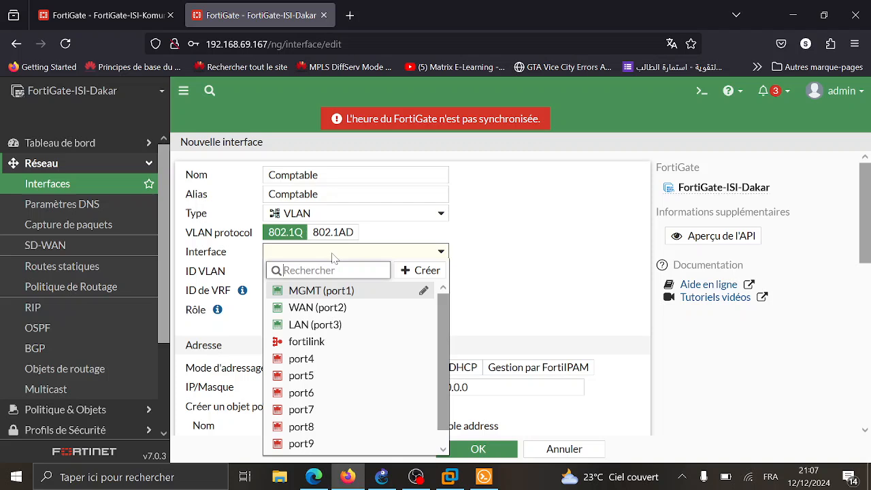
click(335, 325)
key(Tab)
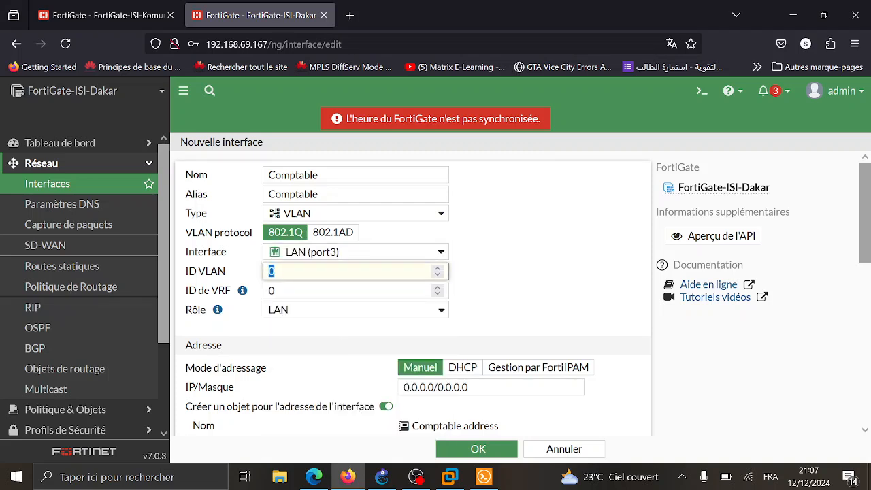
text(20)
- Set the Comptable interface address to 172.16.1.1/24
scroll(409, 293, down, 2)
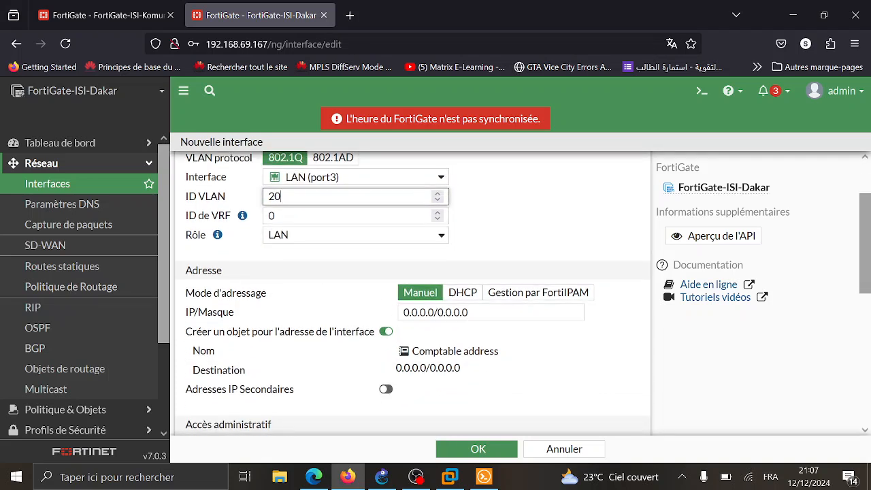
double_click(419, 312)
text(172.16.1.)
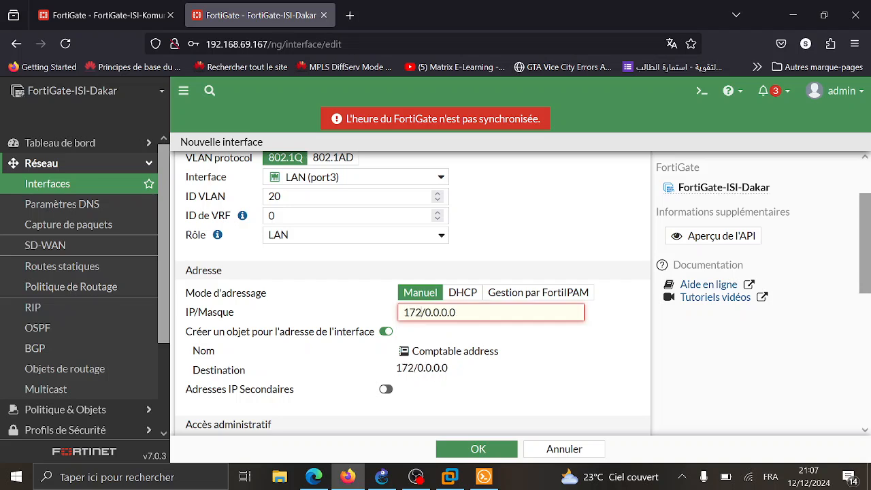
text(1)
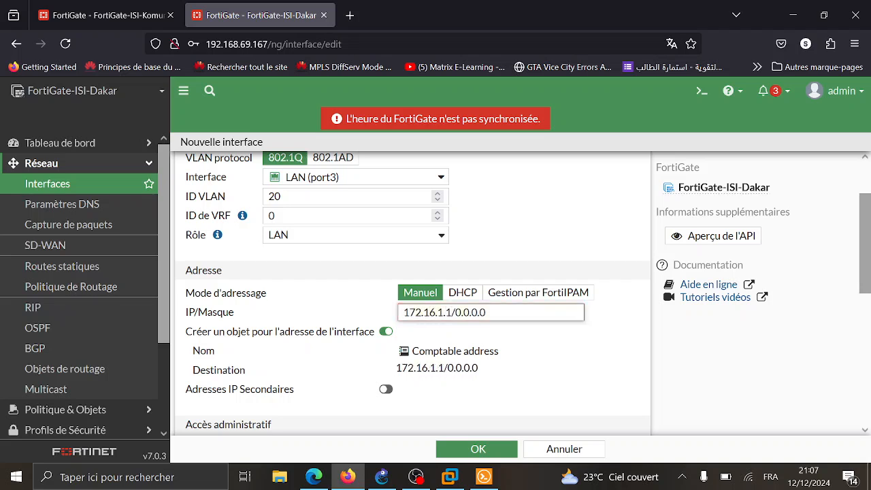
key(shift+End)
key(Delete)
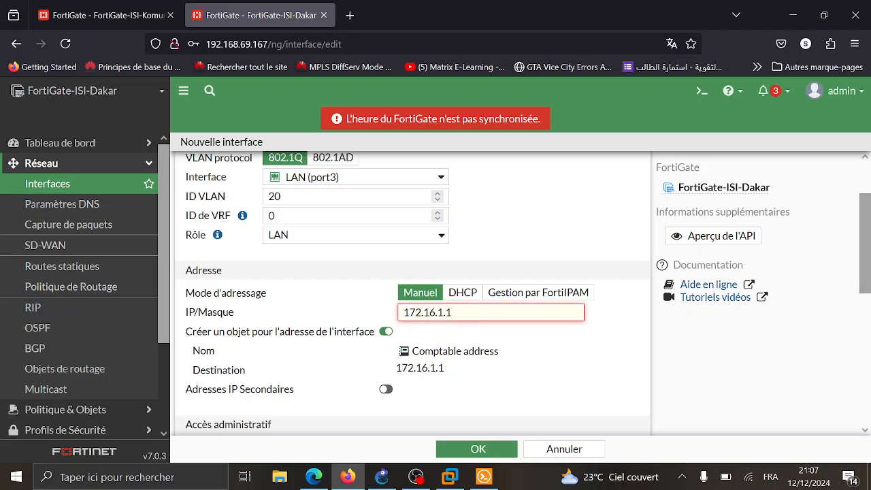
text(/24)
- Allow PING, enable the DHCP server, and save the Comptable VLAN
scroll(347, 340, down, 3)
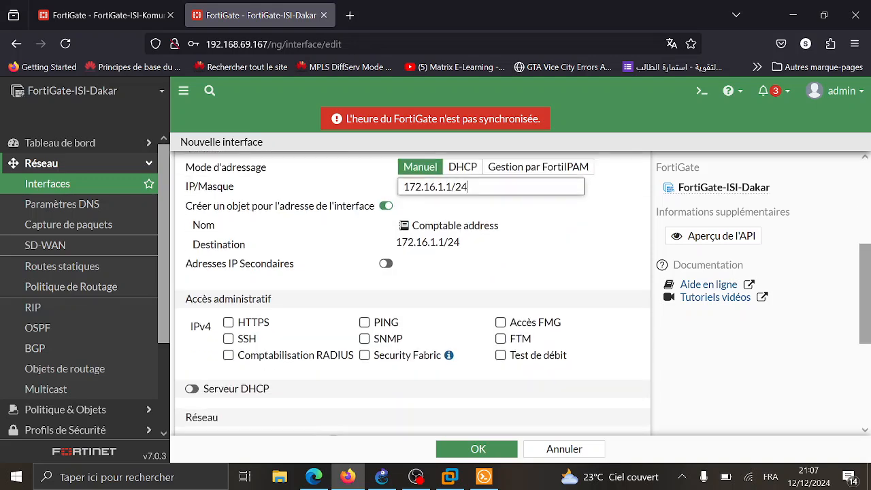
click(364, 322)
scroll(295, 369, down, 1)
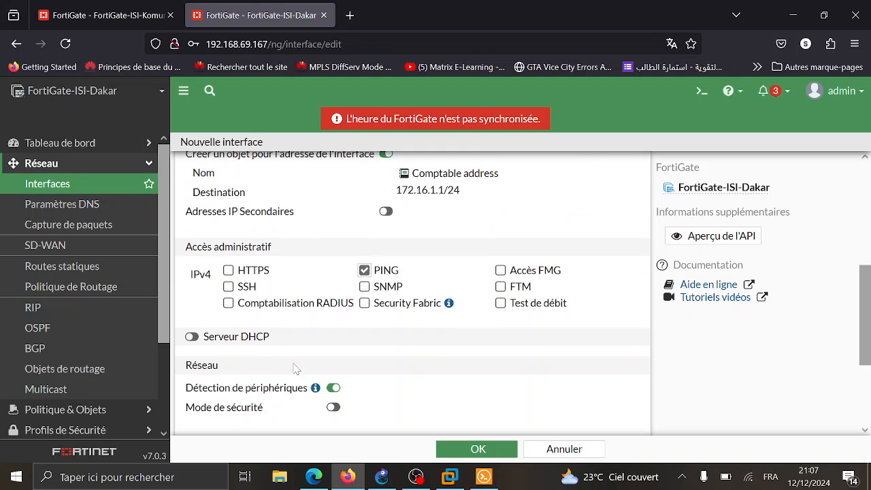
click(190, 337)
scroll(317, 329, down, 5)
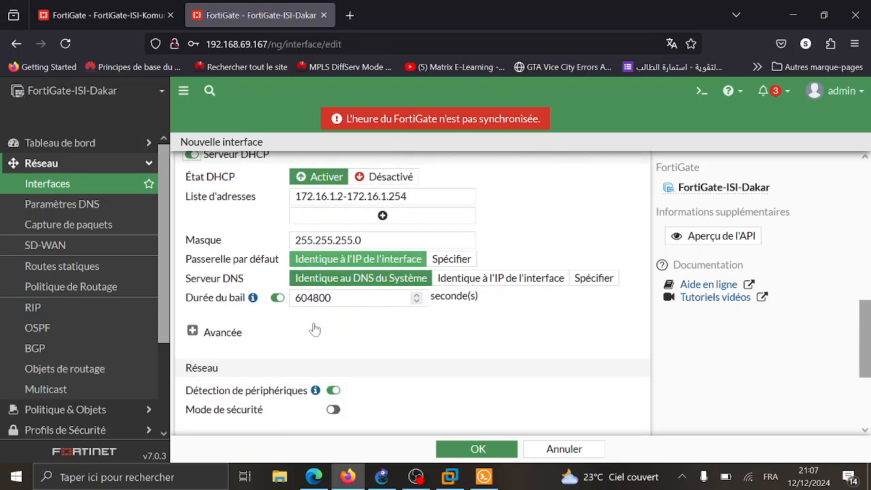
scroll(317, 328, down, 2)
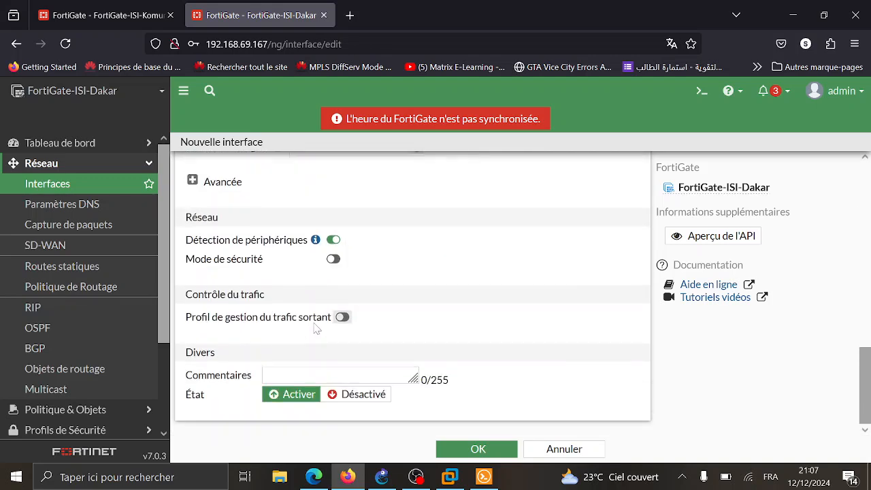
click(458, 447)
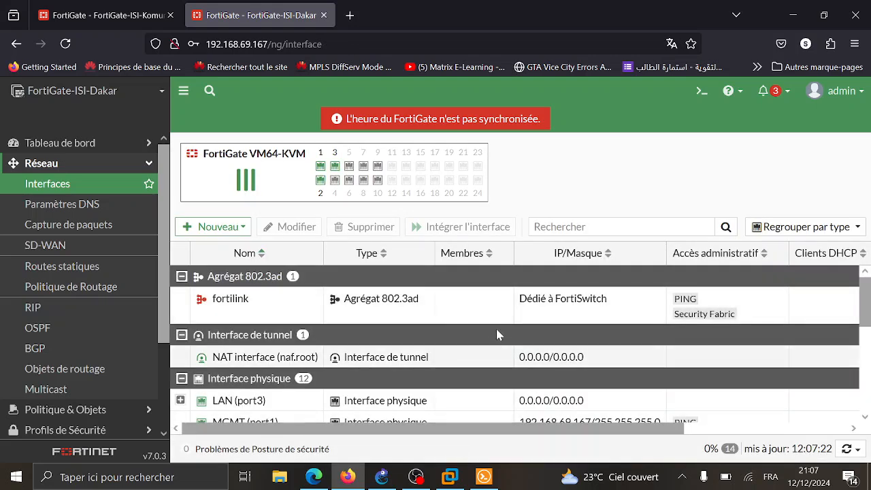
- Review Dakar's interface list, then minimize the browser to return to GNS3
scroll(496, 329, down, 5)
scroll(497, 335, up, 5)
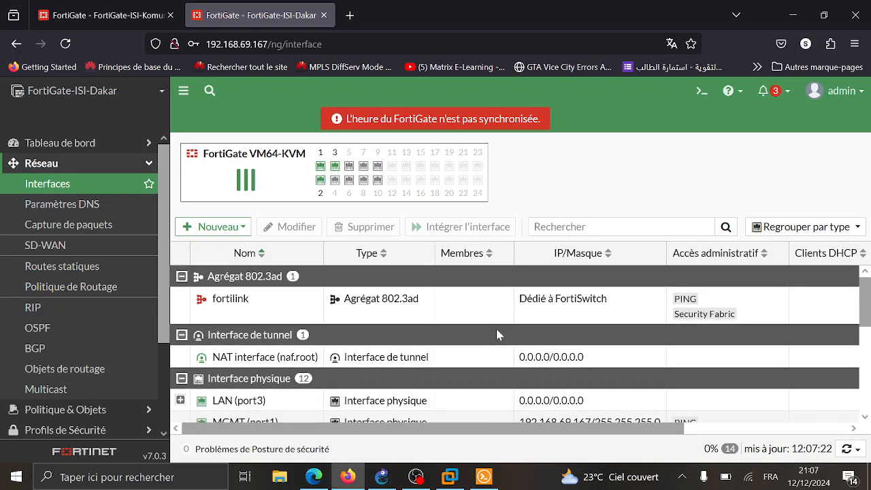
click(793, 15)
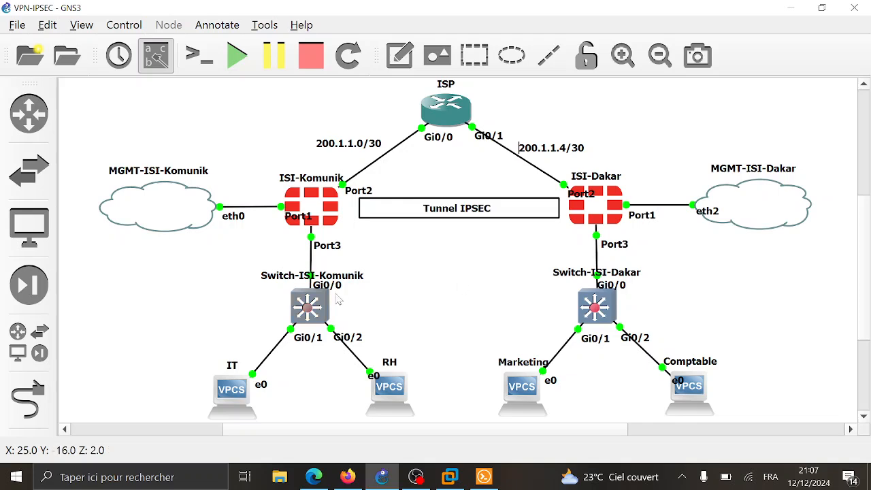
click(317, 310)
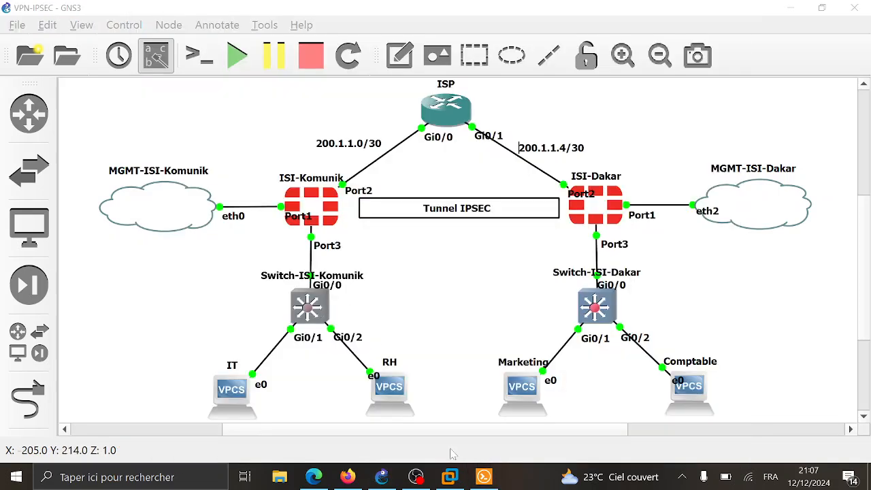
click(493, 477)
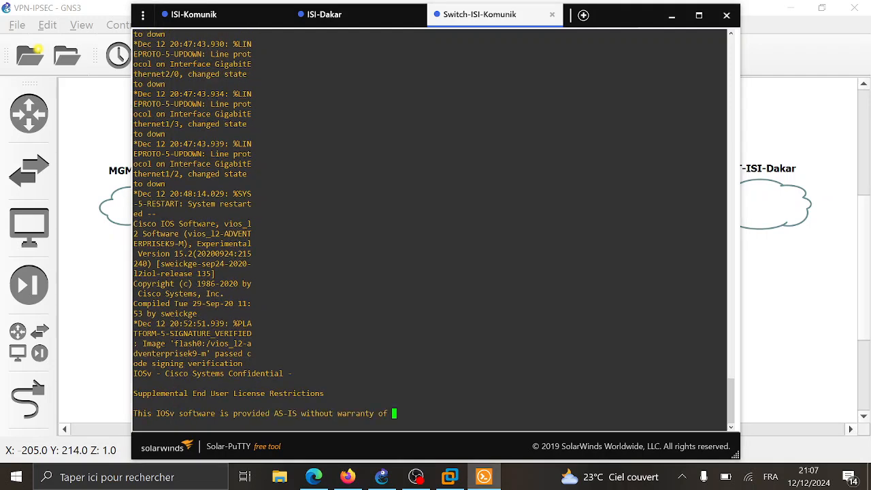
key(Return)
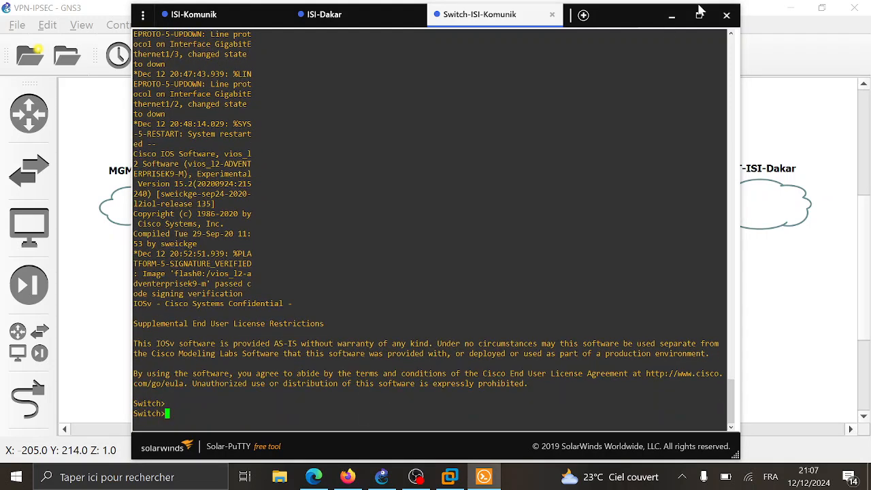
click(726, 15)
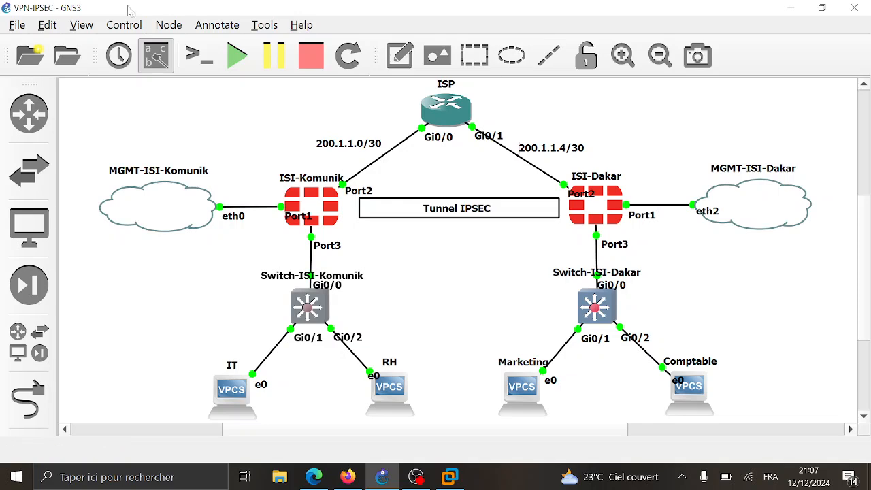
- Set GNS3's Telnet console application to the custom Solar-PuTTY command and save preferences
click(47, 24)
click(96, 114)
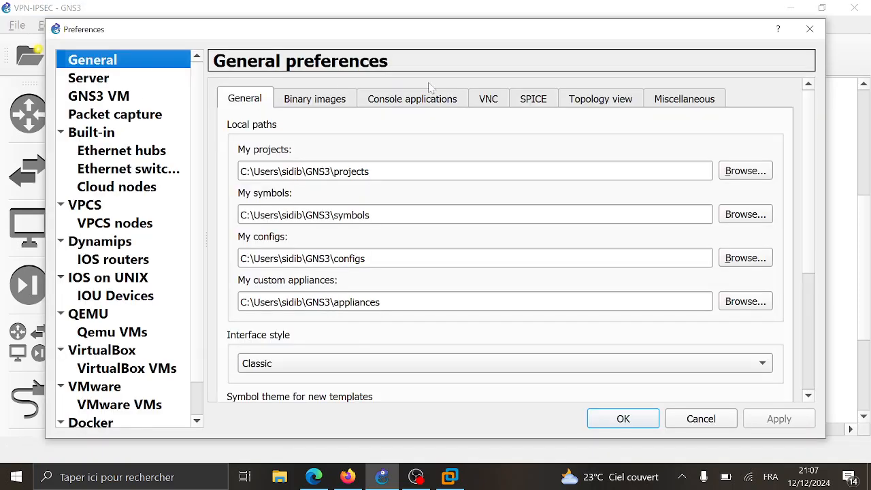
click(427, 103)
click(708, 174)
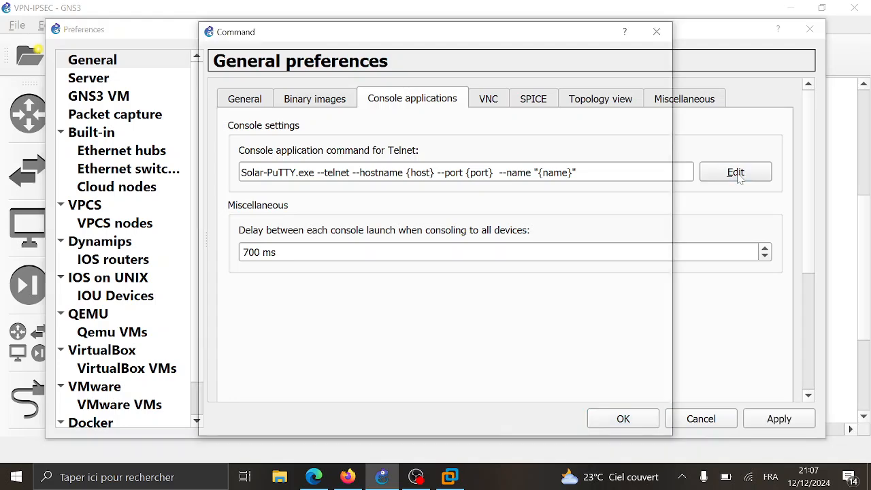
click(400, 82)
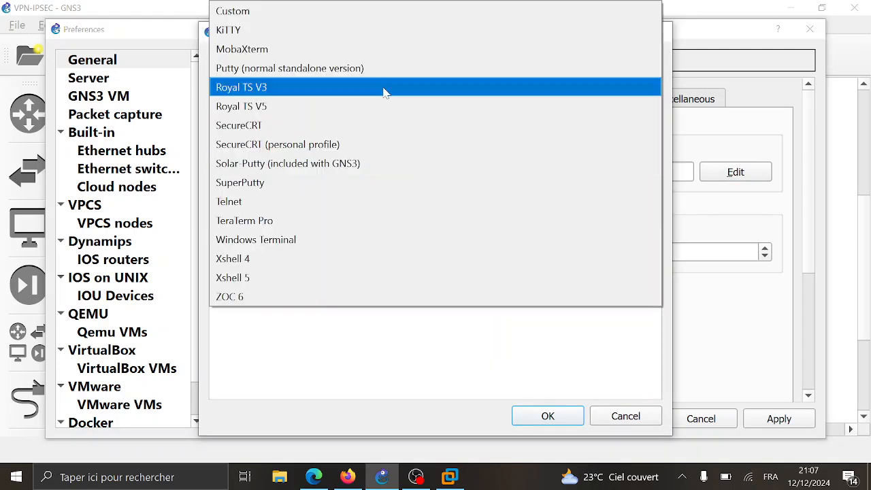
click(333, 14)
click(553, 415)
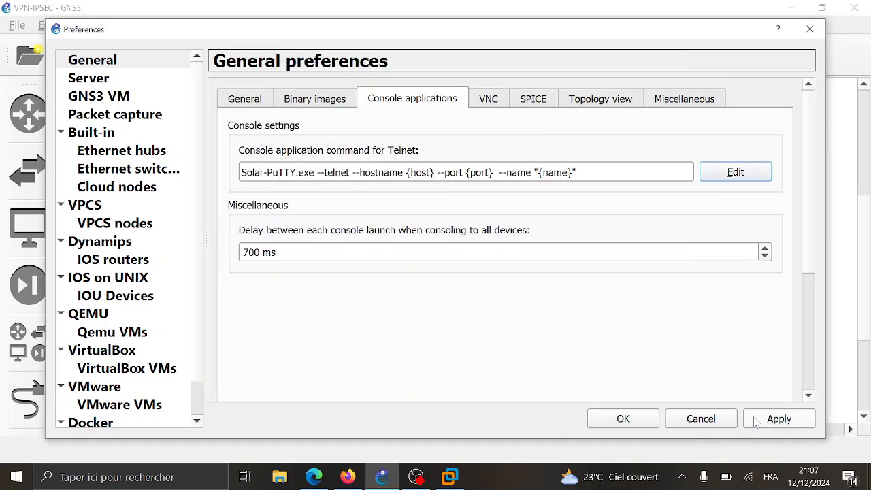
click(778, 418)
click(625, 419)
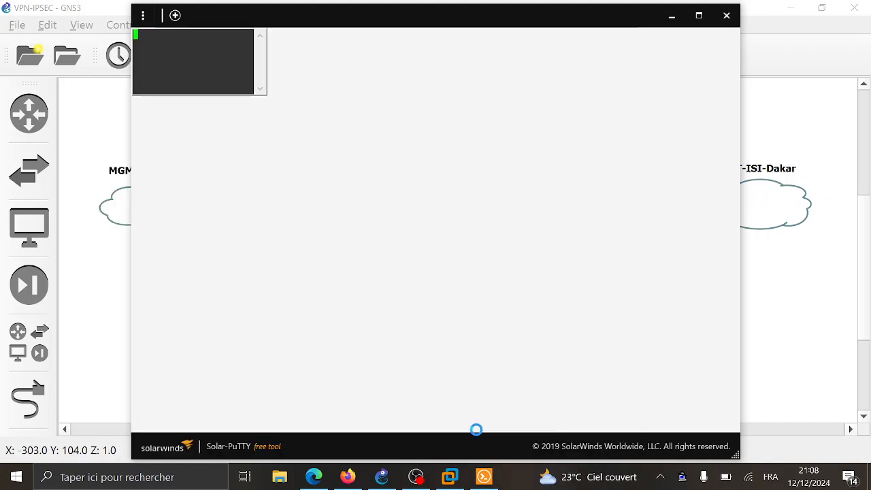
- Enter configuration mode and set the switch hostname to Switch-ISI-Komunik
key(Return)
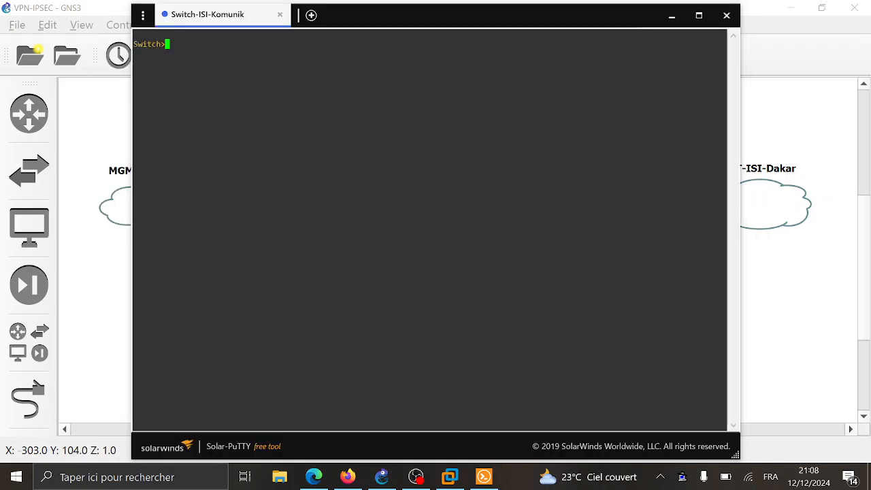
key(Return)
text(en)
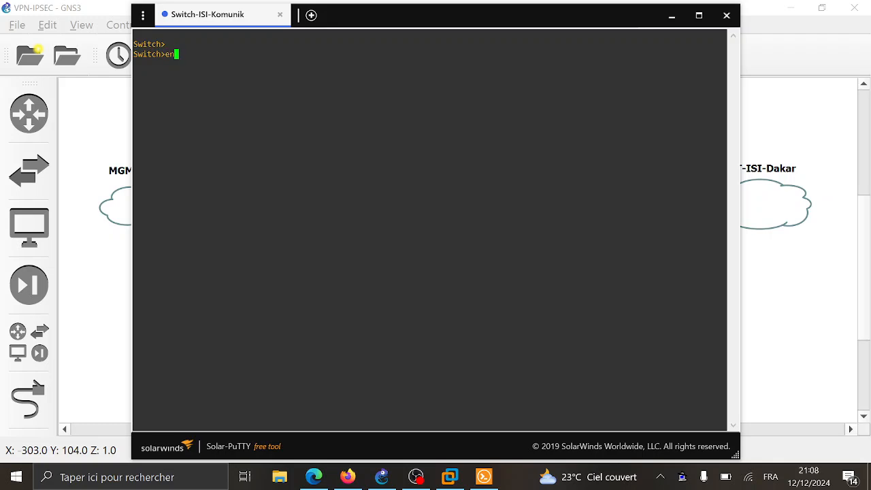
key(Return)
text(conf t)
key(Return)
text(hostname )
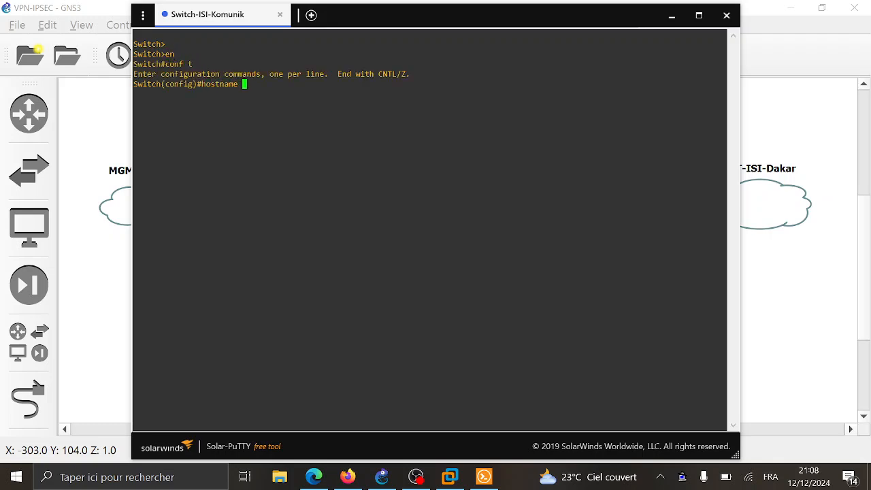
text(Switch-ISI-Komu)
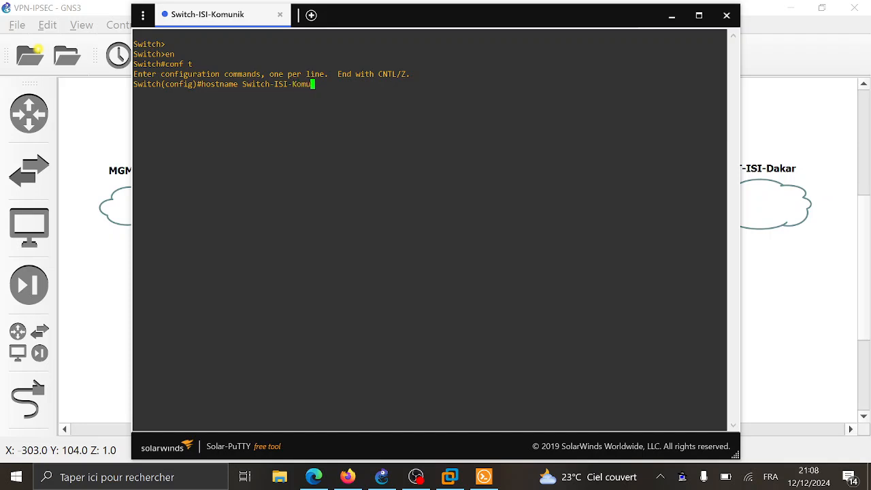
text(nik)
key(Return)
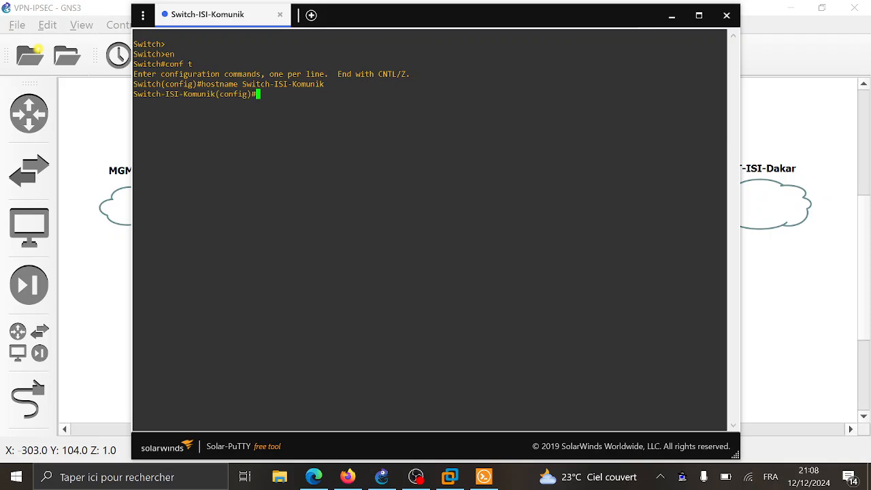
- Create VLAN 10 and name it IT
text(vlan )
text(1)
key(BackSpace)
text(10)
key(Return)
text(name I)
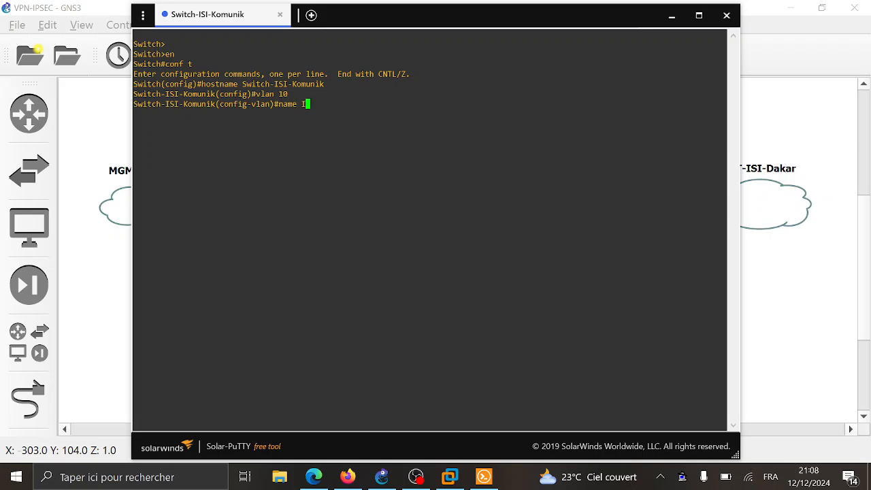
text(T)
key(Return)
text(exit)
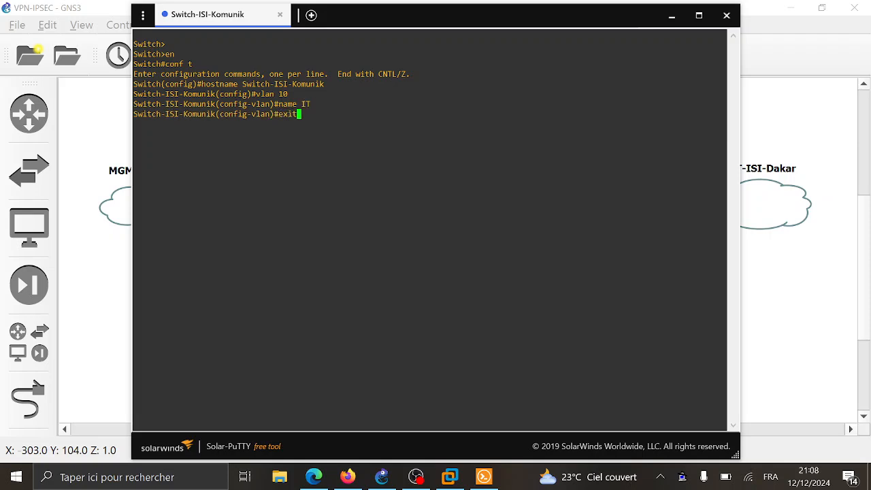
key(Return)
- Create VLAN 20 and name it RH
text(v)
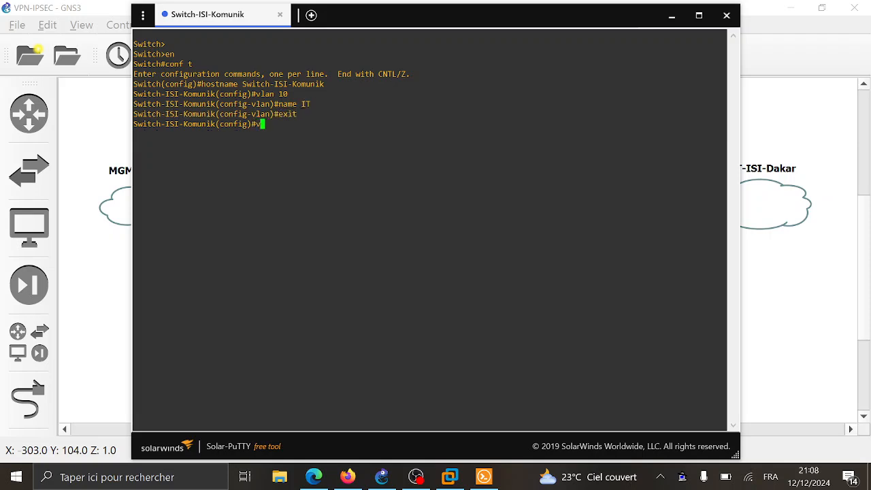
text(lan 20)
key(Return)
text(nik(config-vlan)#n)
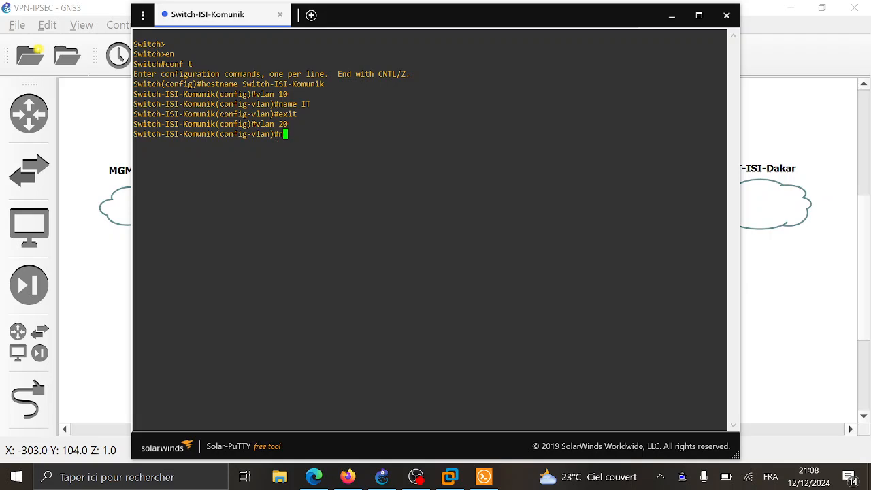
text(ame RH)
key(Return)
text(exit)
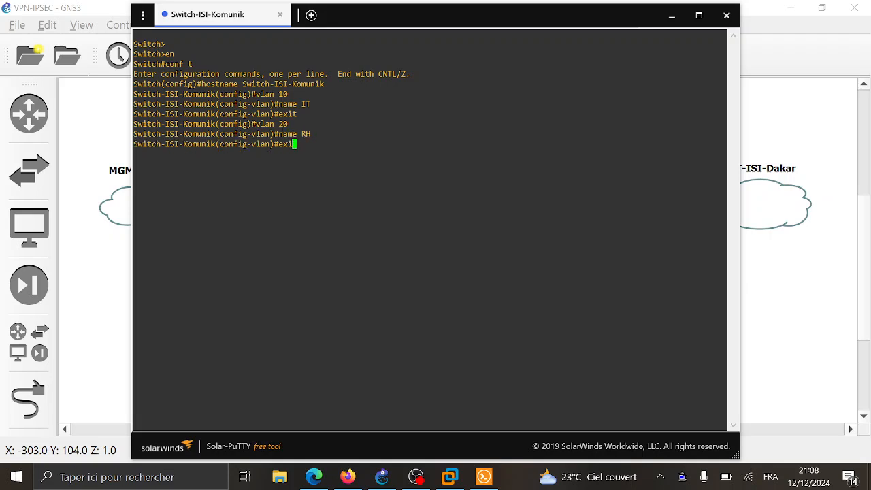
key(Return)
text(ex)
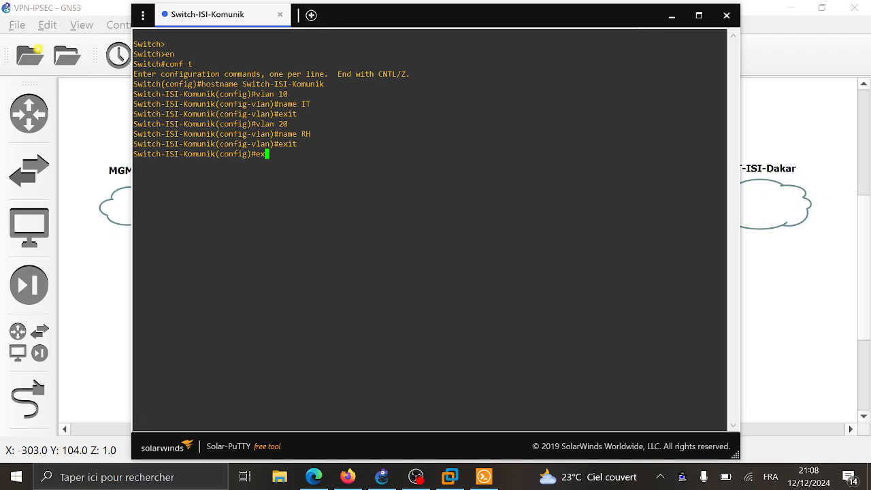
key(BackSpace)
key(BackSpace)
text(inte)
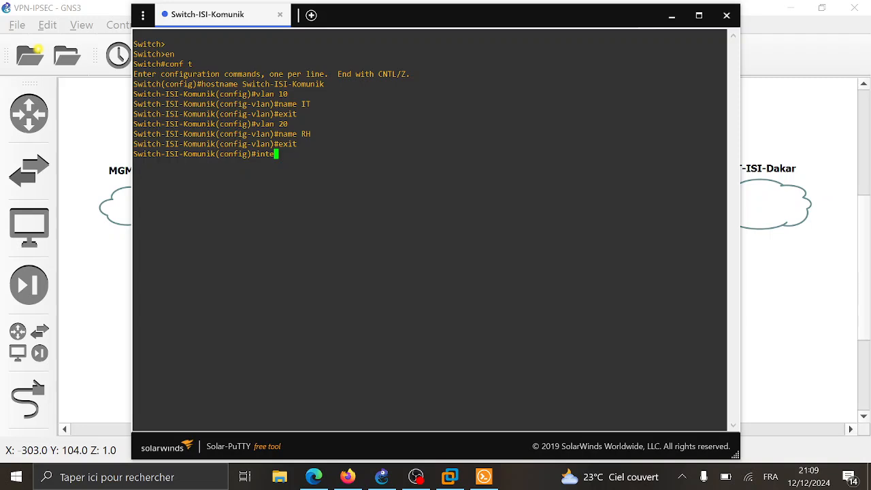
- Set interface g0/1 to switchport mode access
drag(630, 18, 861, 39)
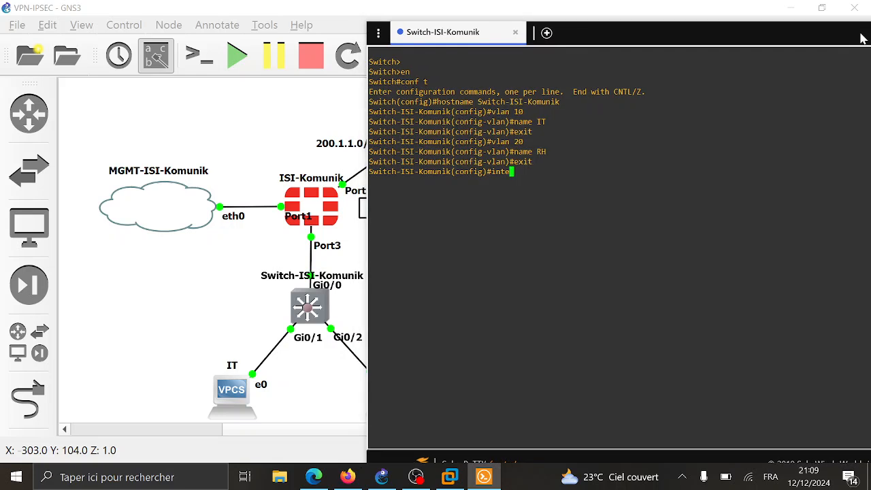
key(BackSpace)
key(Tab)
text(g0/1)
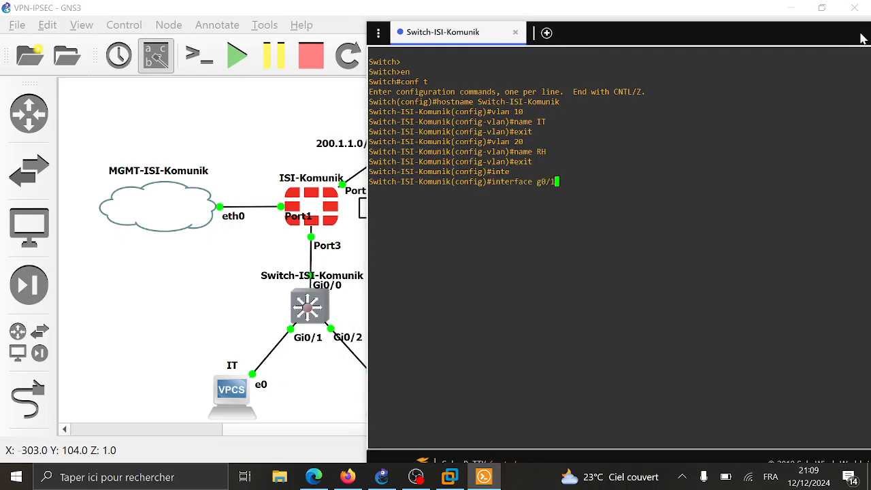
key(Return)
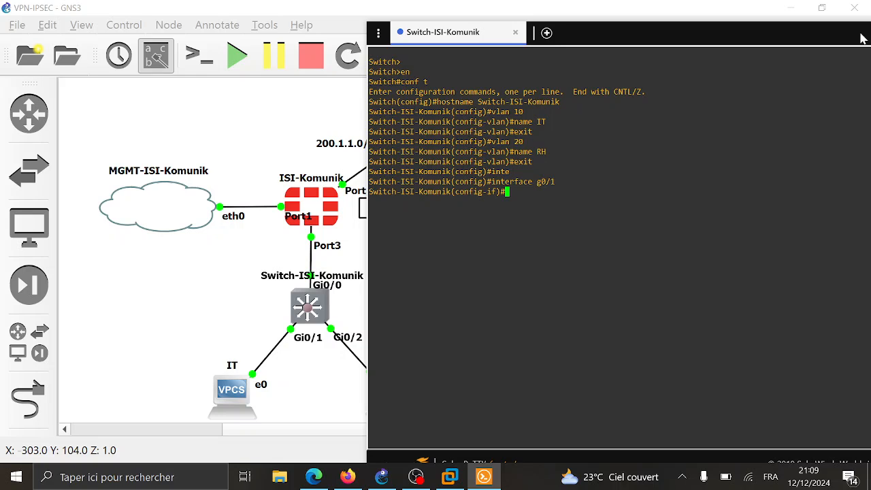
text(swi)
key(Tab)
text(m)
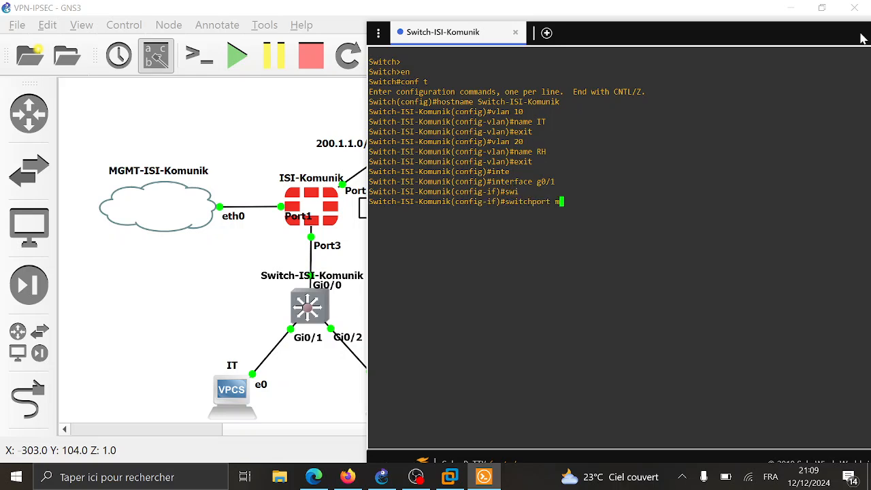
key(Tab)
text(ac)
key(Tab)
key(Return)
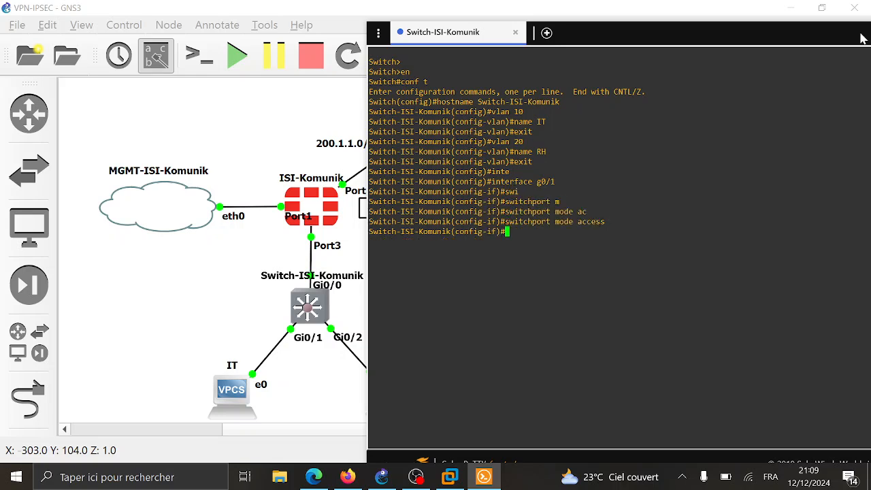
- Assign g0/1 to access VLAN 10 and leave the interface
text(swi)
key(Tab)
text(ac)
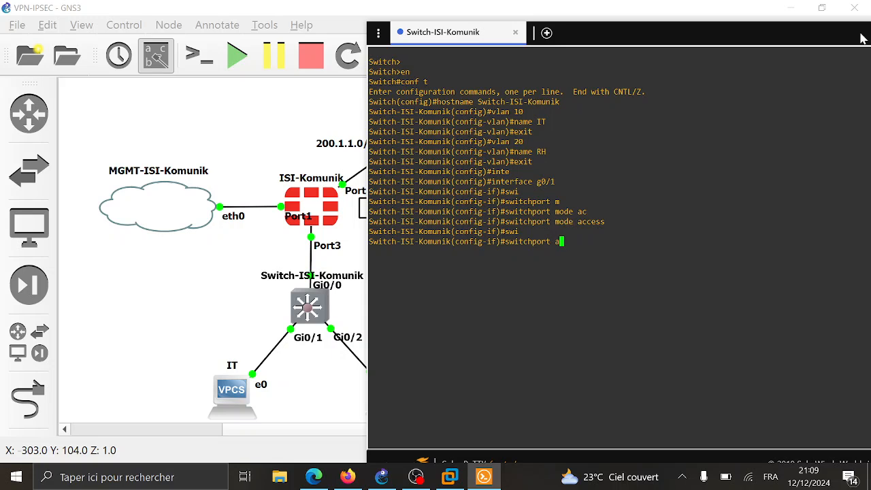
key(Tab)
text(vla)
key(Tab)
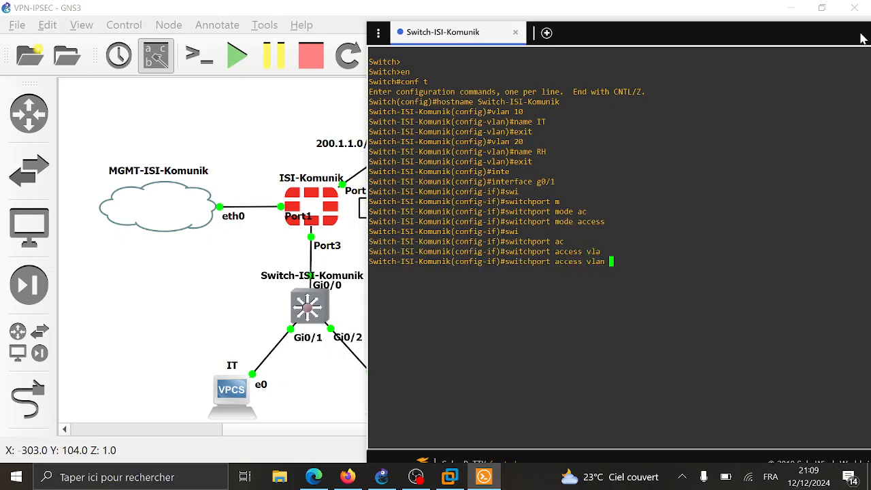
text(10)
key(Return)
text(ex)
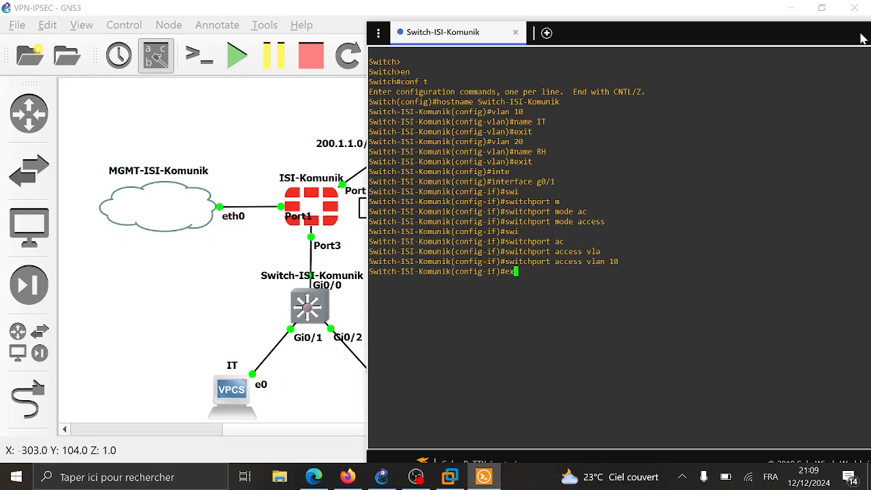
text(it)
key(Return)
- Set interface g0/2 to switchport mode access
text(inter)
key(Tab)
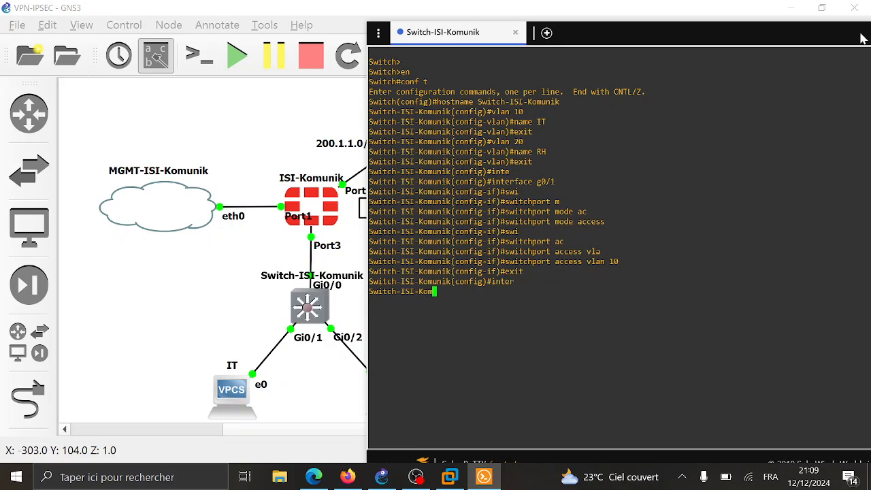
text(g)#interface g0/)
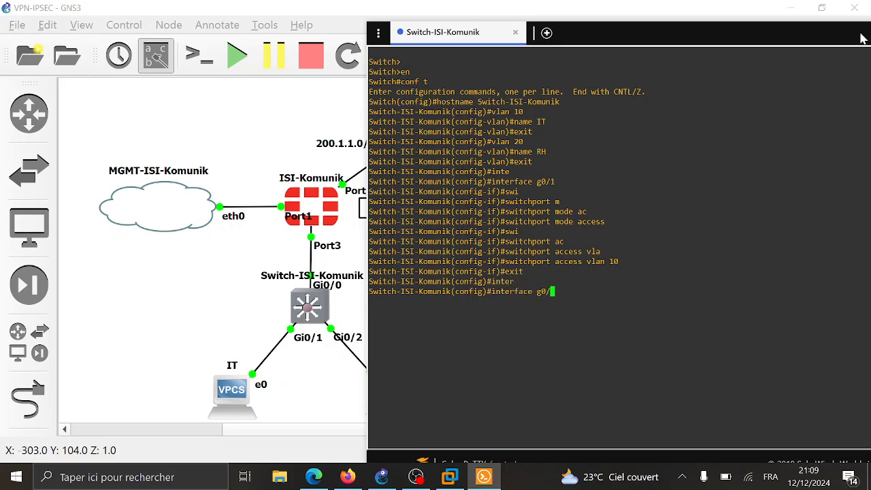
text(2)
key(Return)
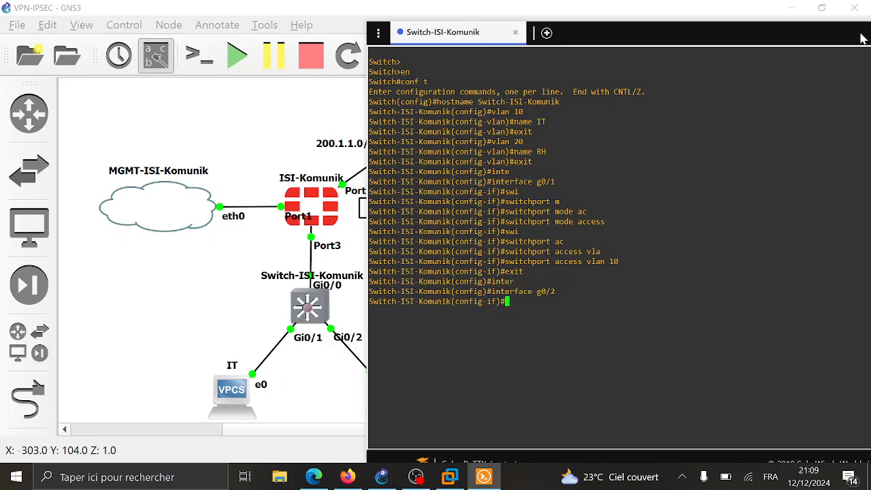
text(swi)
key(Tab)
text(mo)
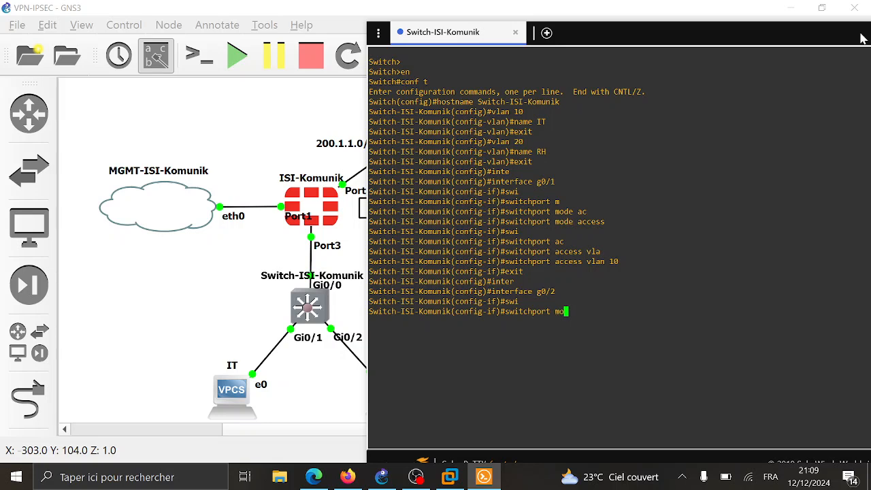
key(Tab)
text(ac)
key(Tab)
key(Return)
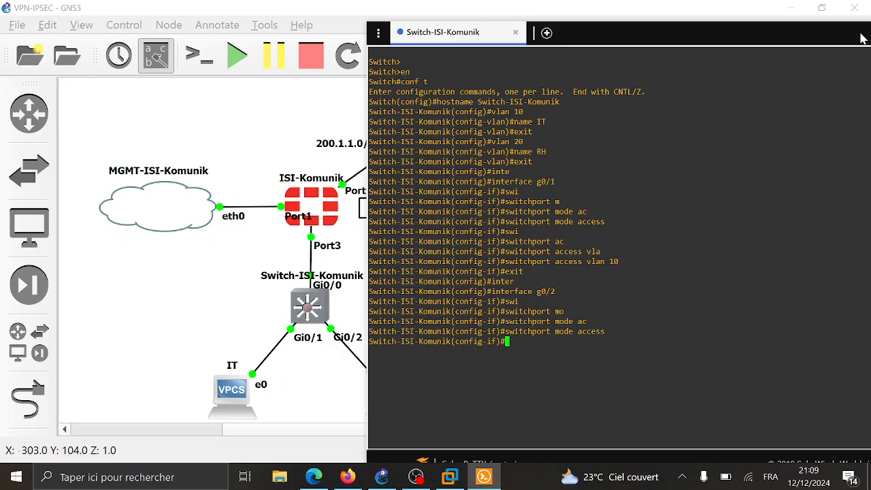
- Assign g0/2 to access VLAN 20 and leave the interface
text(si)
key(BackSpace)
text(wi)
key(Tab)
text(ac)
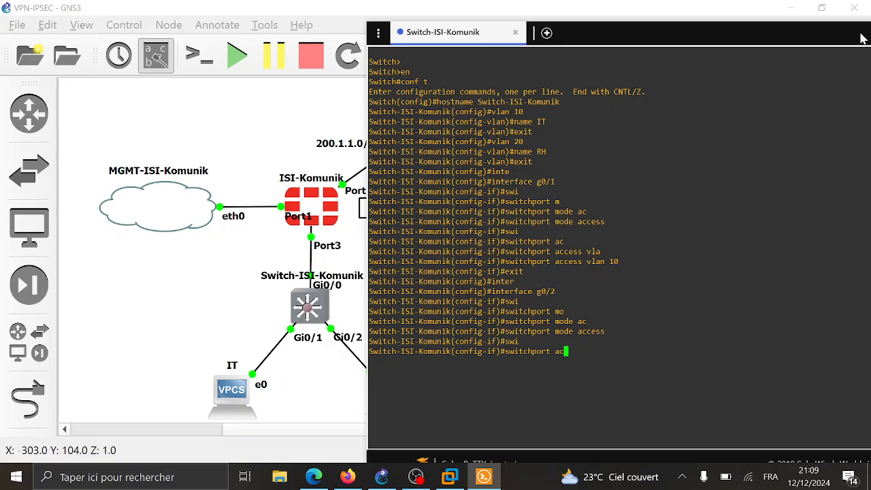
key(Tab)
text(vlan)
key(Tab)
text(20)
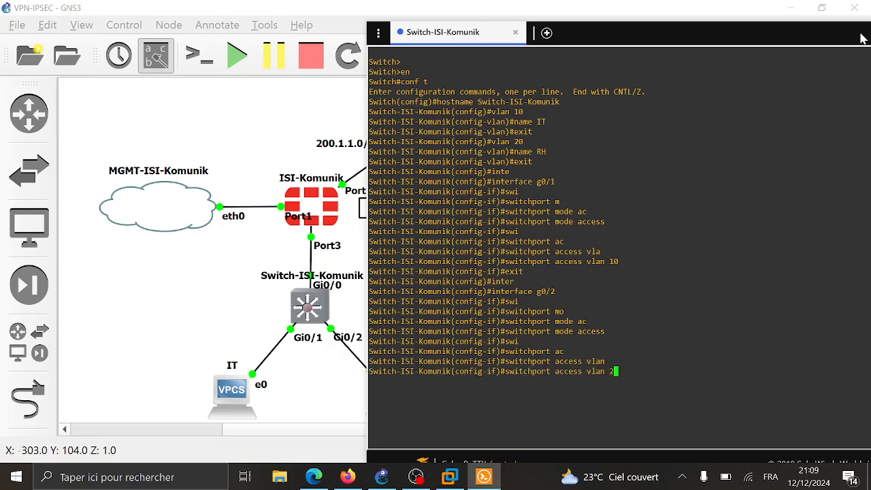
key(Return)
text(exit)
key(Return)
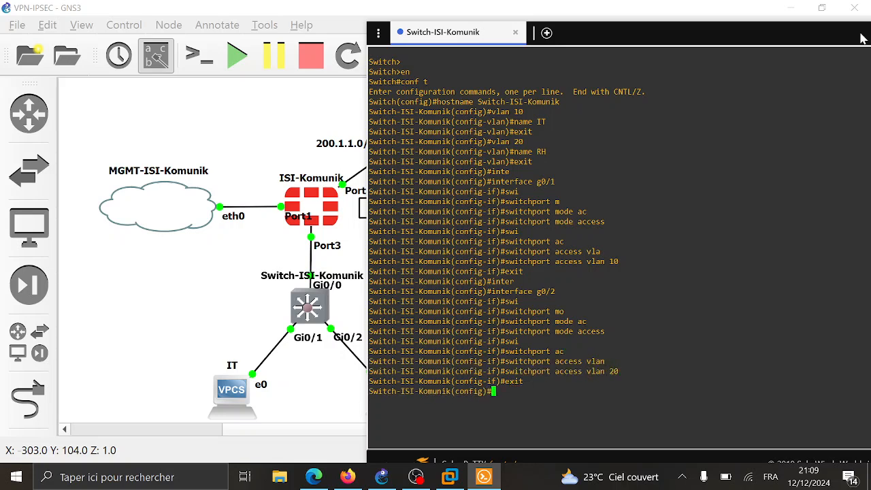
- Set trunk encapsulation dot1q on interface g0/0
text(inter)
key(Tab)
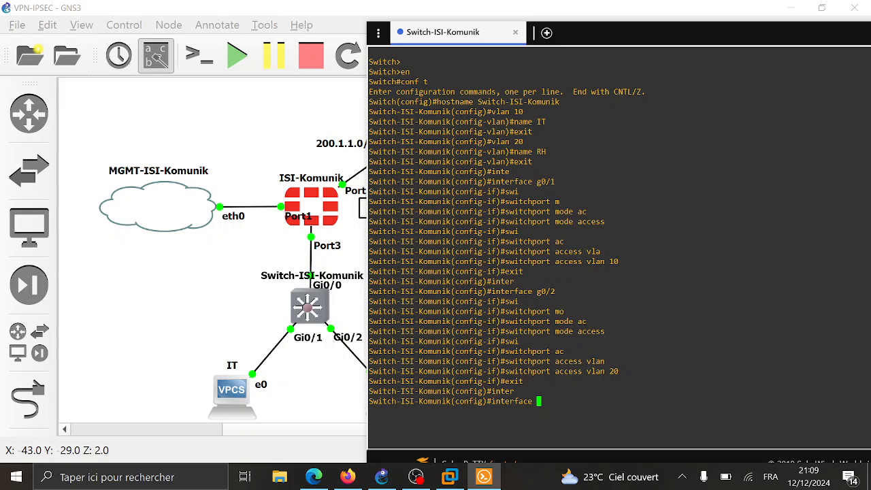
text(g0/0)
key(Return)
text(s)
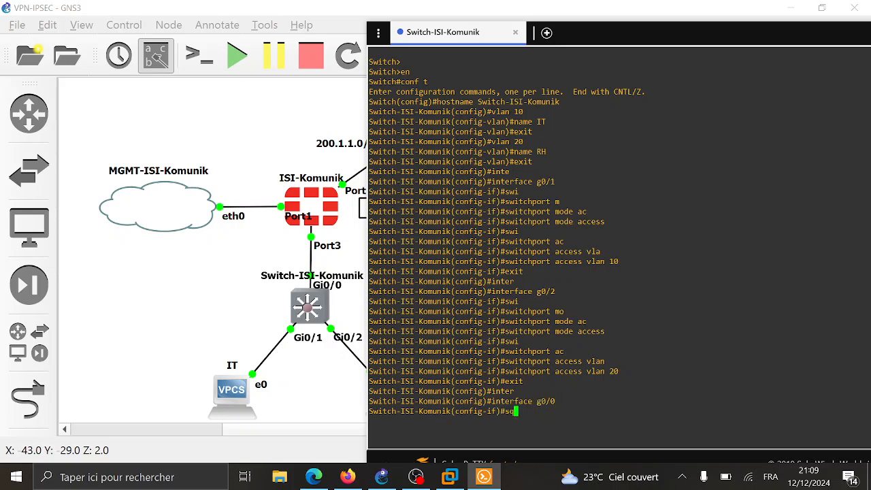
text(w)
key(Tab)
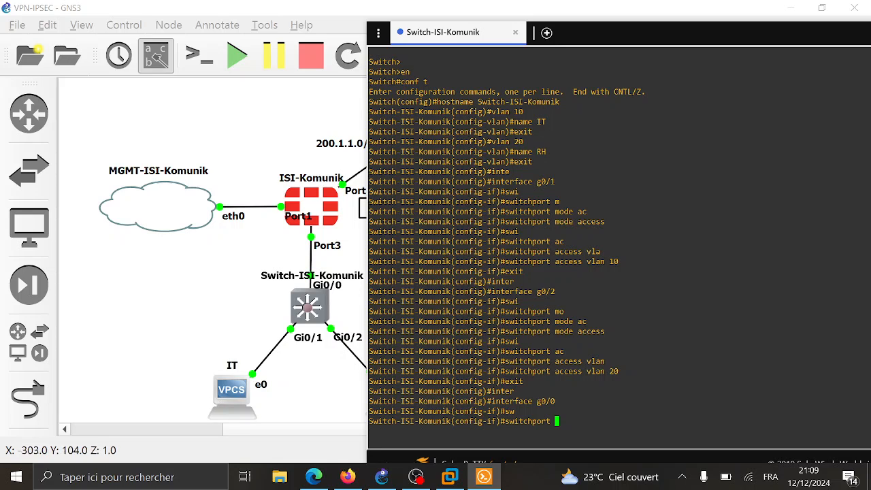
text(tr)
key(Tab)
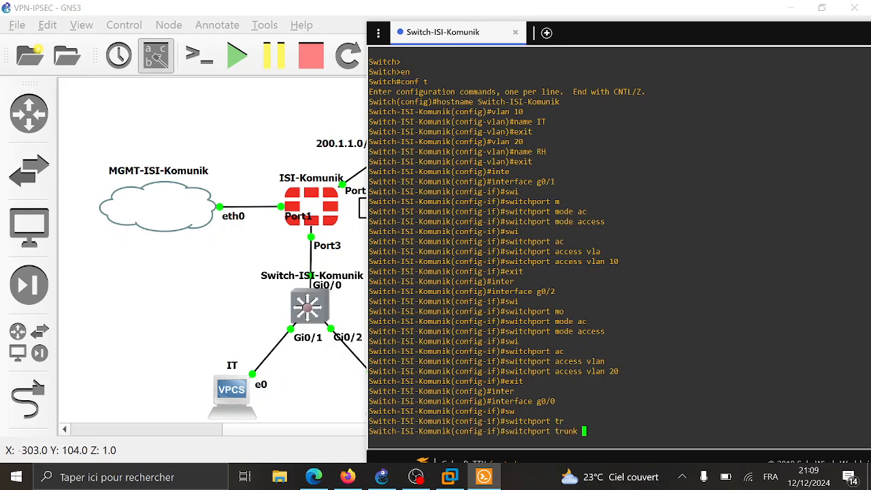
text(en)
key(Tab)
text(d)
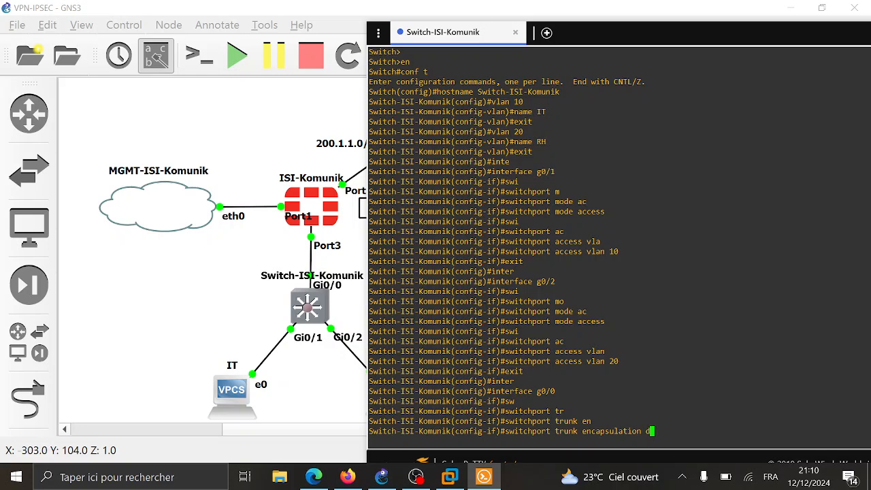
key(Tab)
key(Return)
- Put g0/0 in switchport mode trunk, then end and save with wr
text(swi)
key(Tab)
text(m)
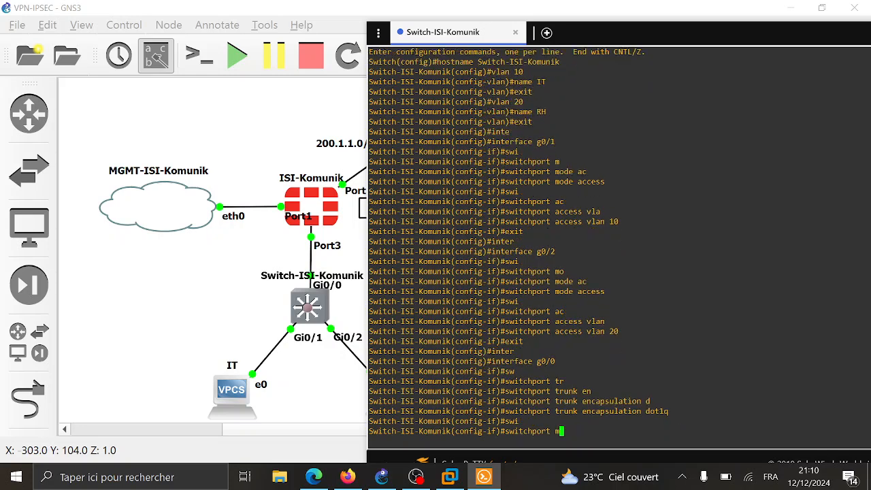
key(Tab)
text(tr)
key(Tab)
key(Return)
text(end)
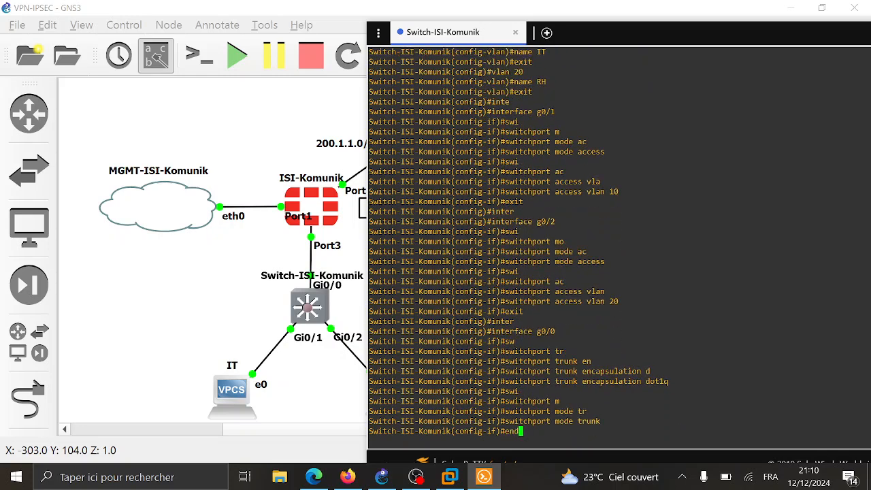
key(Return)
text(wr)
key(Return)
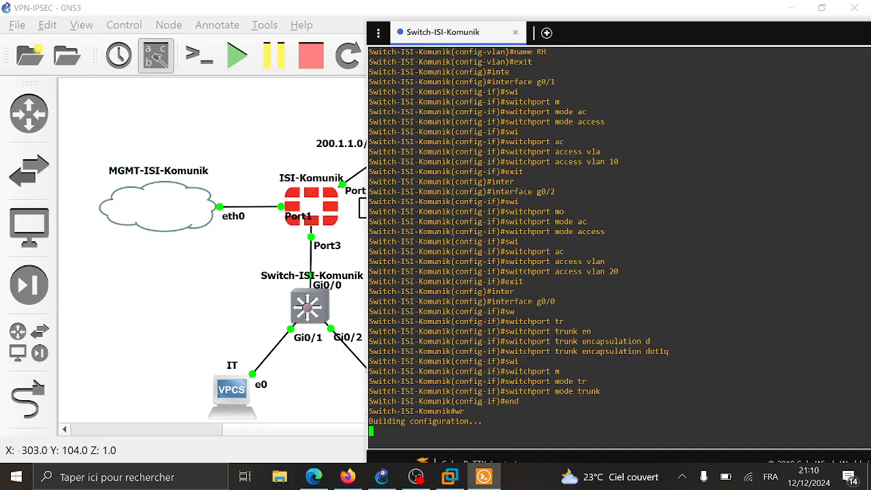
- On the second switch, enter configuration mode and set hostname Switch-ISI-Dakar
drag(747, 36, 468, 19)
click(628, 16)
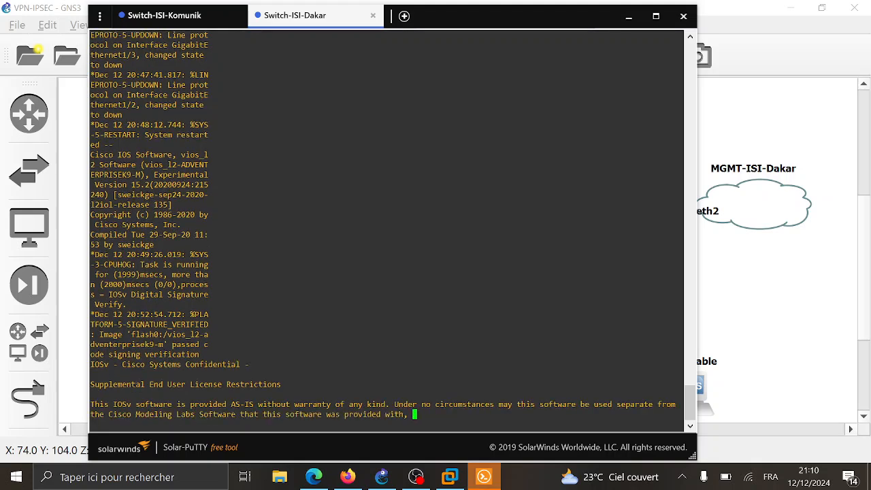
key(Return)
key(Return)
text(en)
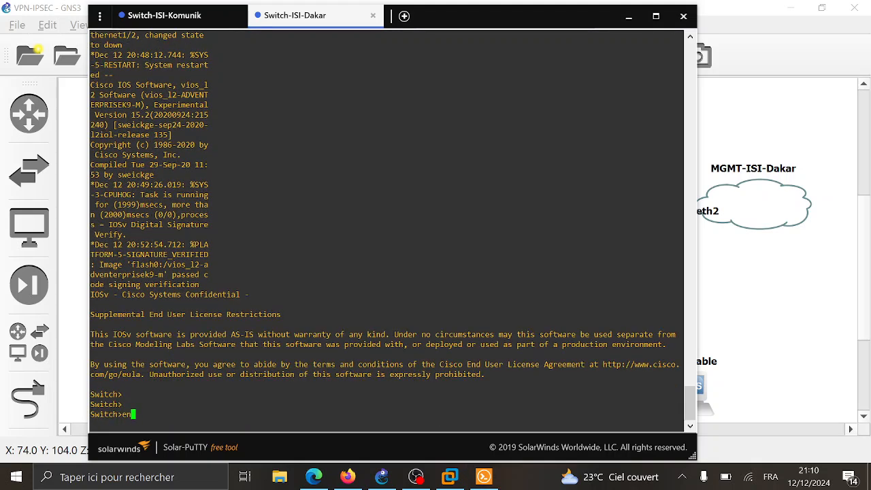
key(Return)
text(conf t)
key(Return)
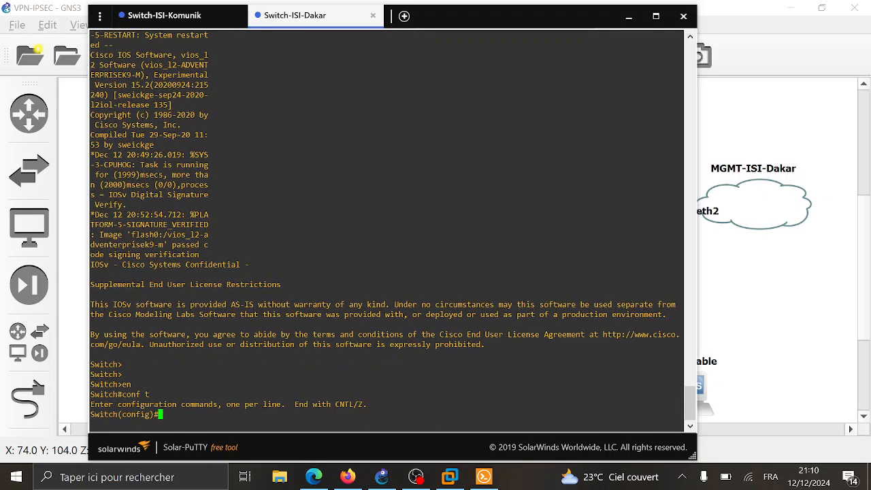
text(hos)
key(Tab)
text(Switch)
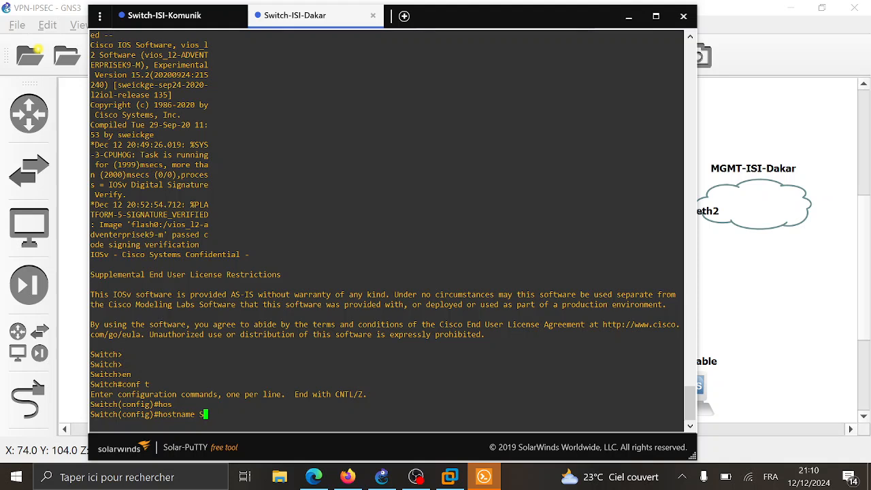
text(-ISI-Dakar)
key(Return)
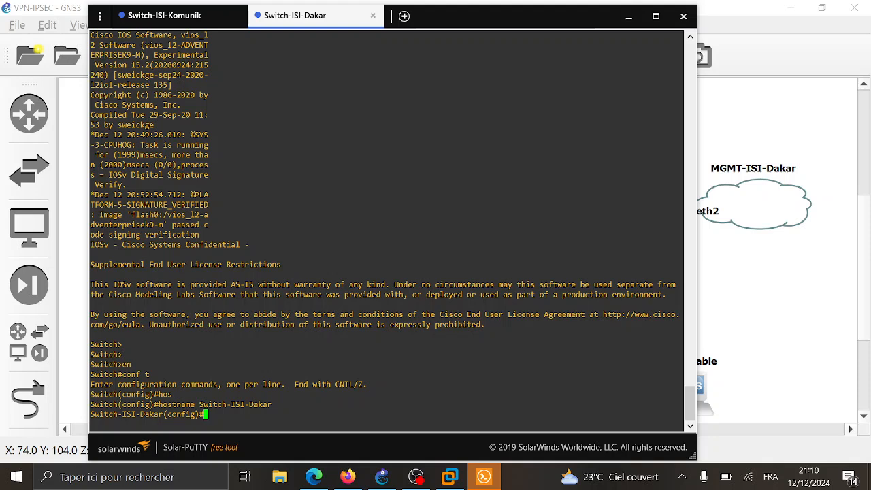
- Create VLAN 10 named Marketing
text(vlan 10)
key(Return)
text(name)
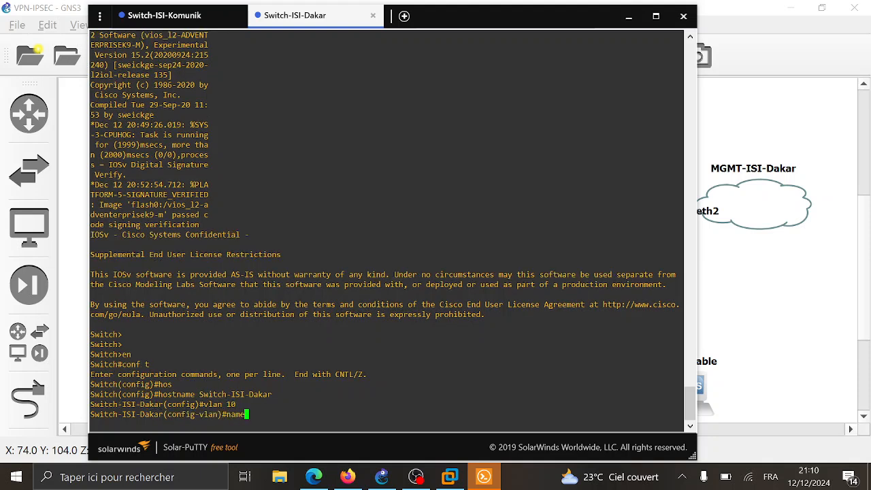
text( marketing)
key(Return)
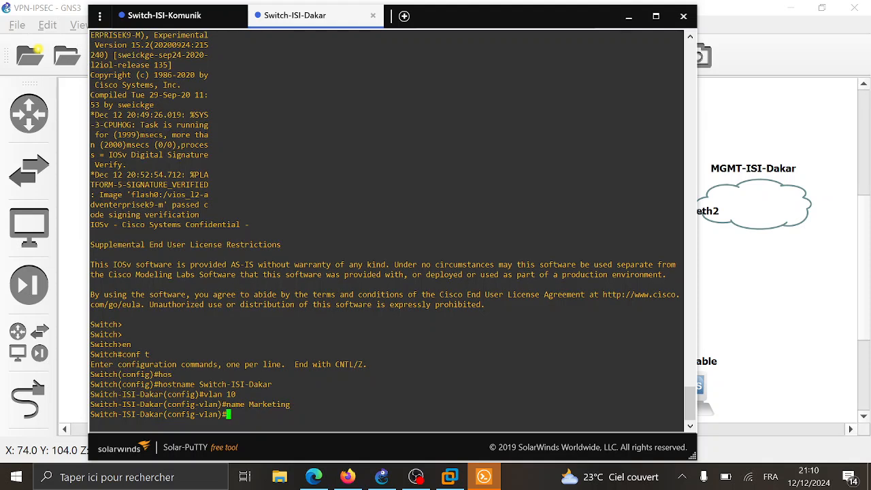
text(exit)
key(Return)
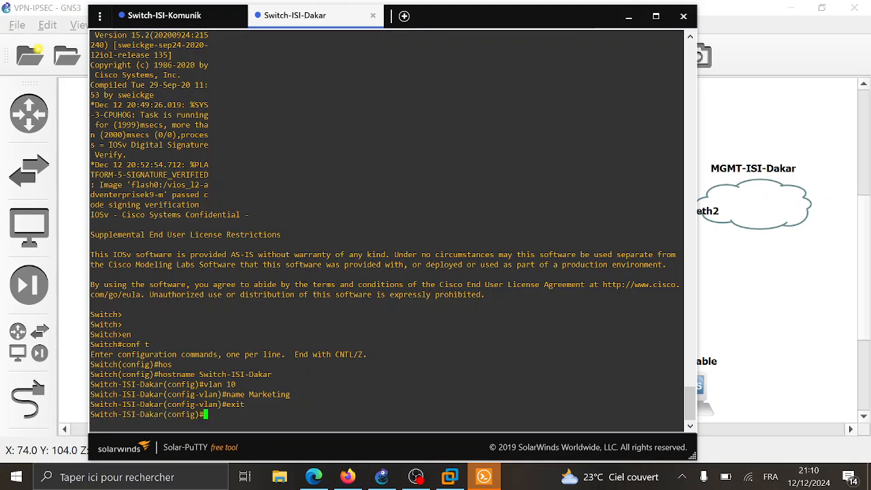
- Create VLAN 20 named Comptable
text(vlan 20)
key(Return)
text(name )
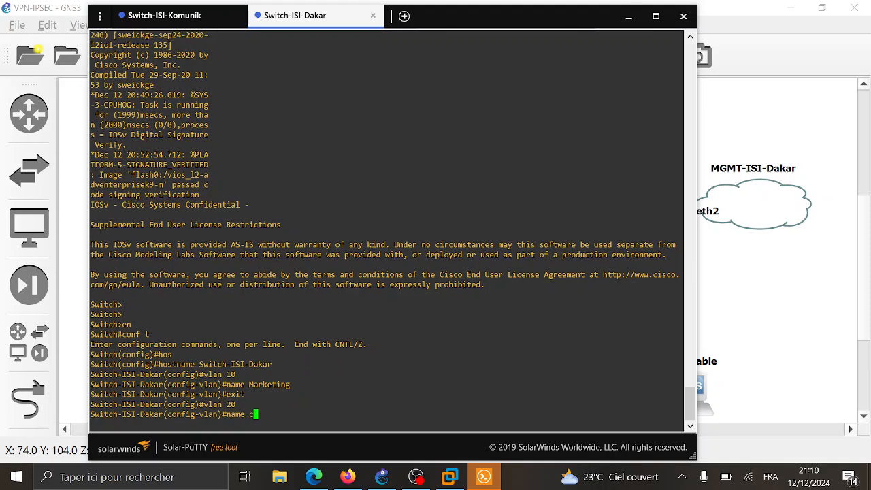
text(Comptable)
key(Return)
text(e)
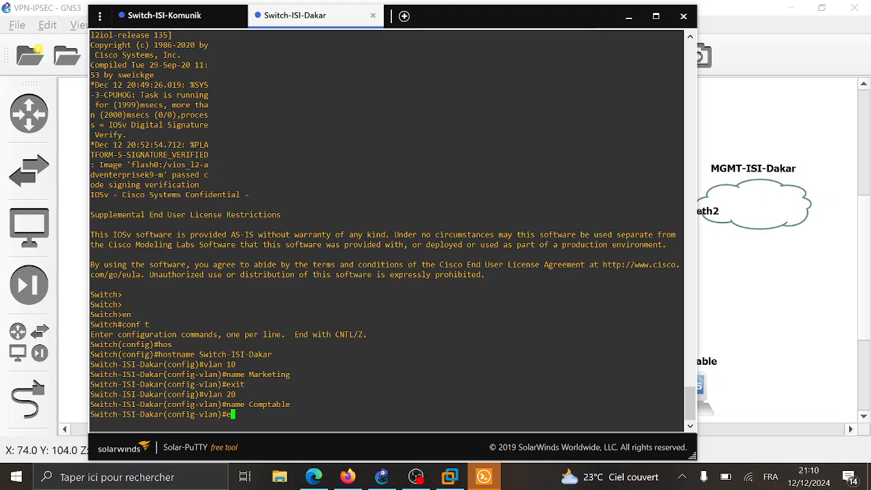
text(xit)
key(Return)
text(inter)
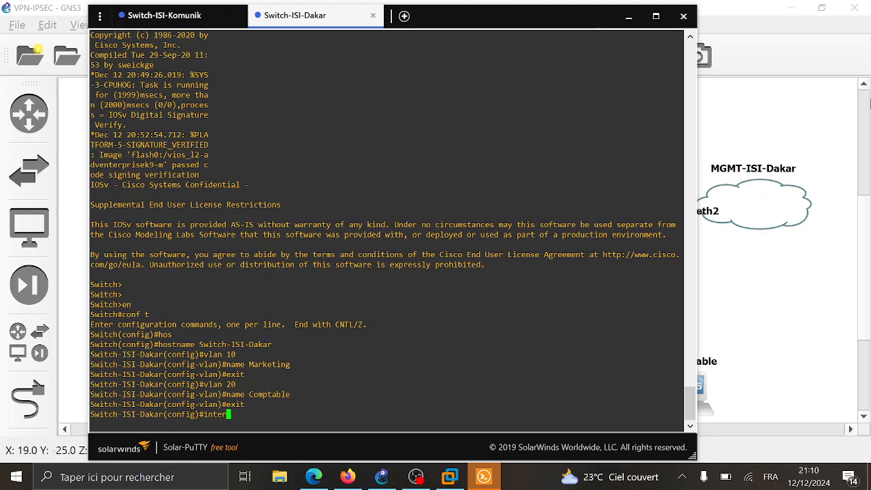
- Tile the GNS3 topology window and the Dakar switch console side by side
click(756, 91)
key(super+Left)
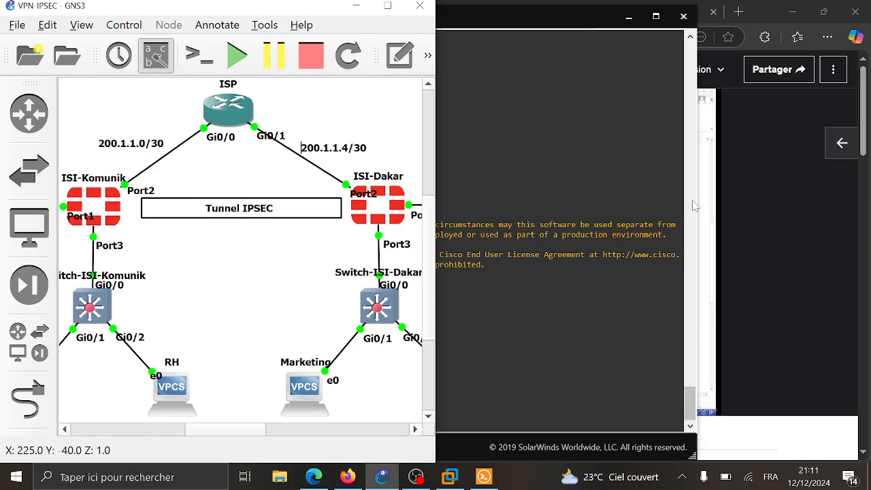
click(524, 8)
drag(553, 22, 640, 39)
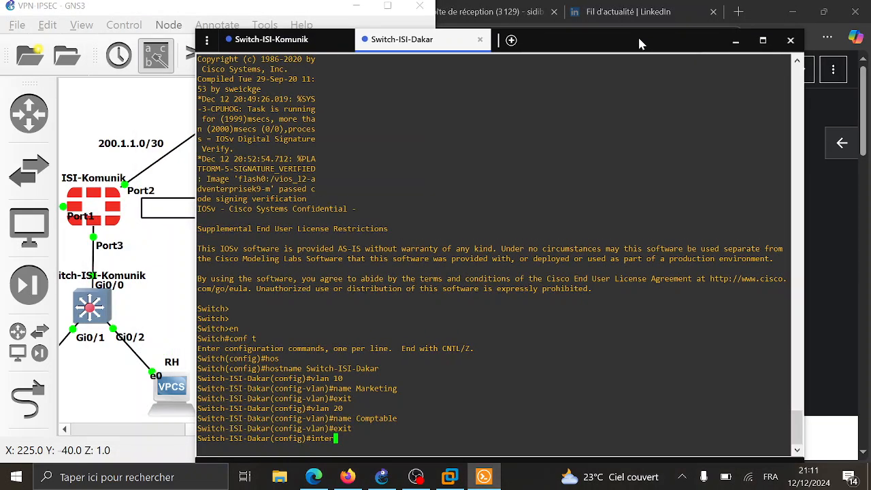
click(306, 10)
key(super+Right)
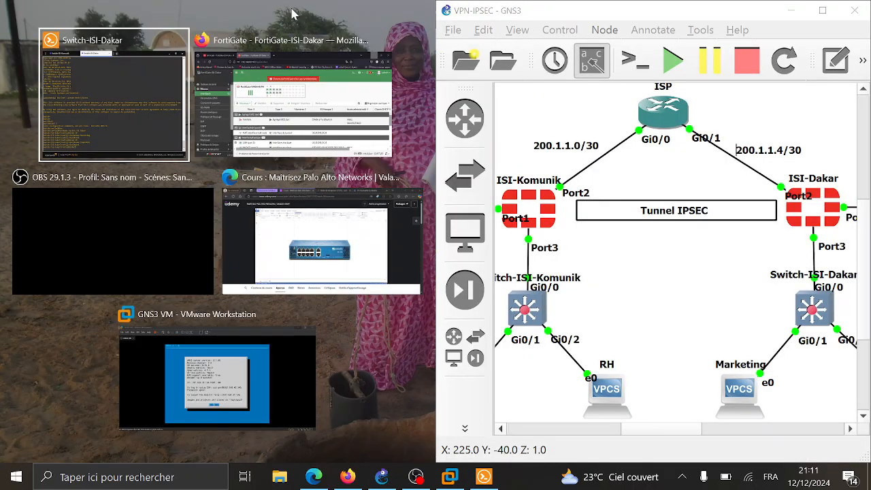
click(113, 95)
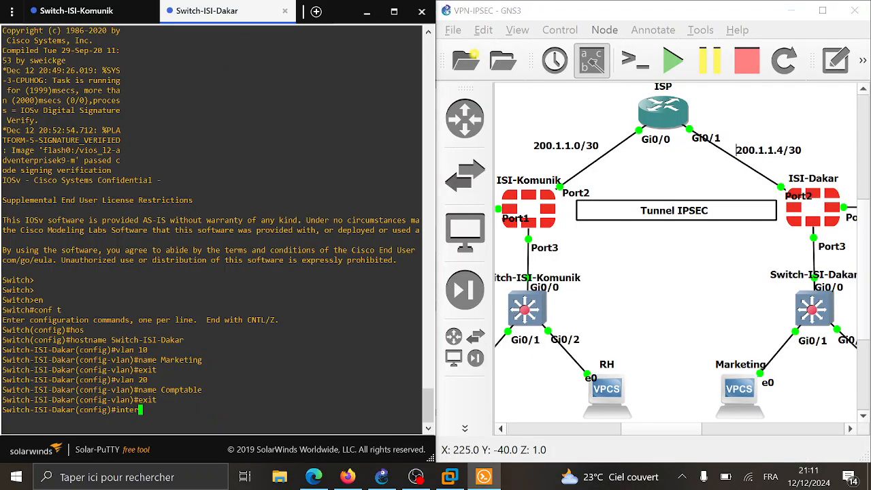
- Enter interface g0/1 and set it to switchport mode access
key(Tab)
text(g)
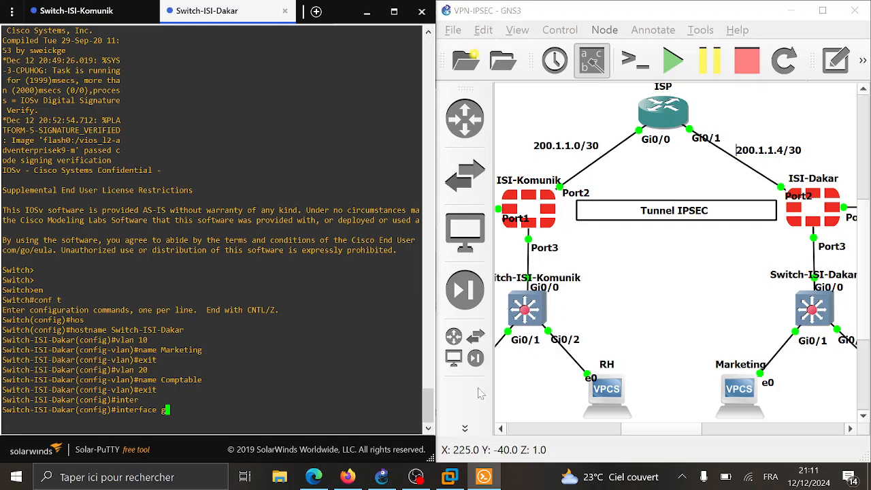
scroll(722, 334, right, 3)
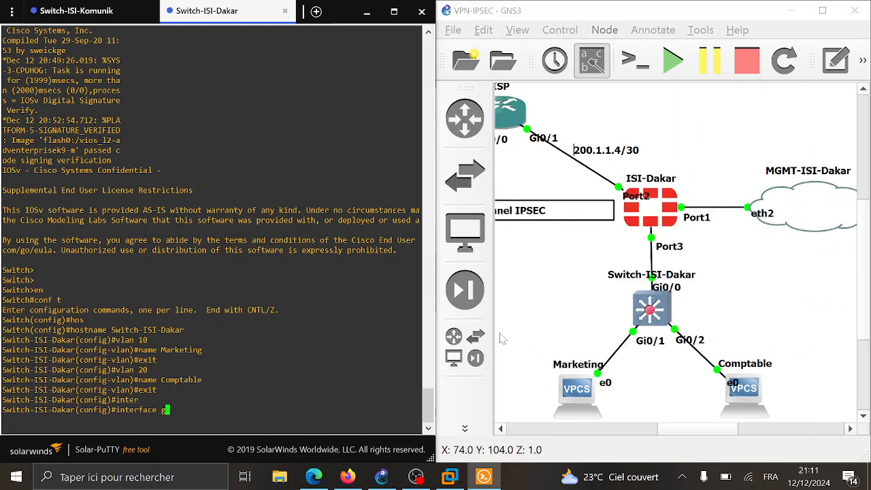
text(0/1)
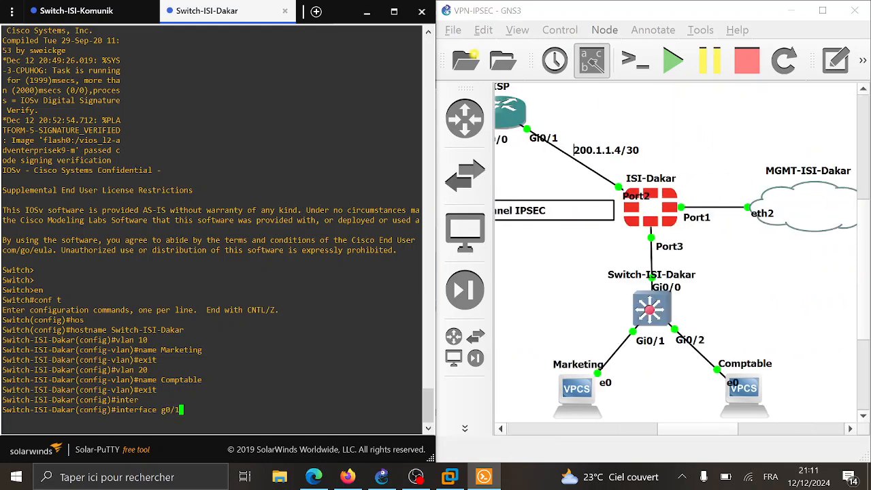
key(Return)
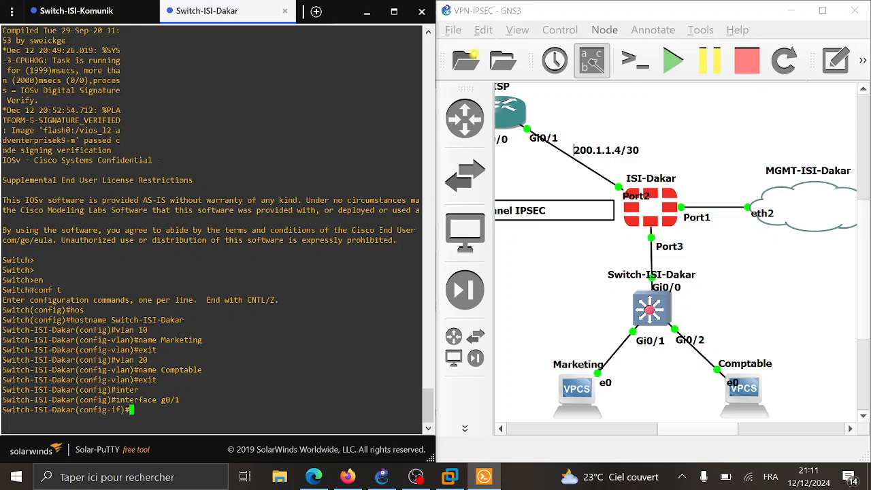
text(swi)
key(Tab)
text(m)
key(Tab)
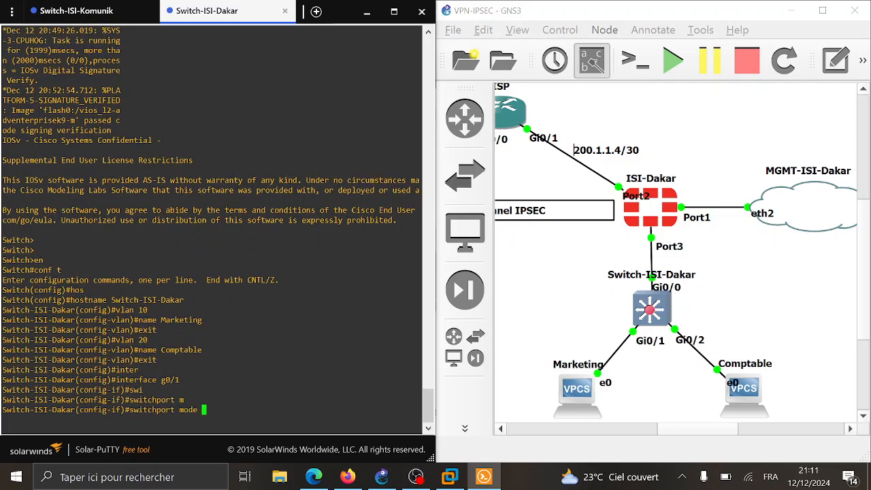
text(ac)
key(Tab)
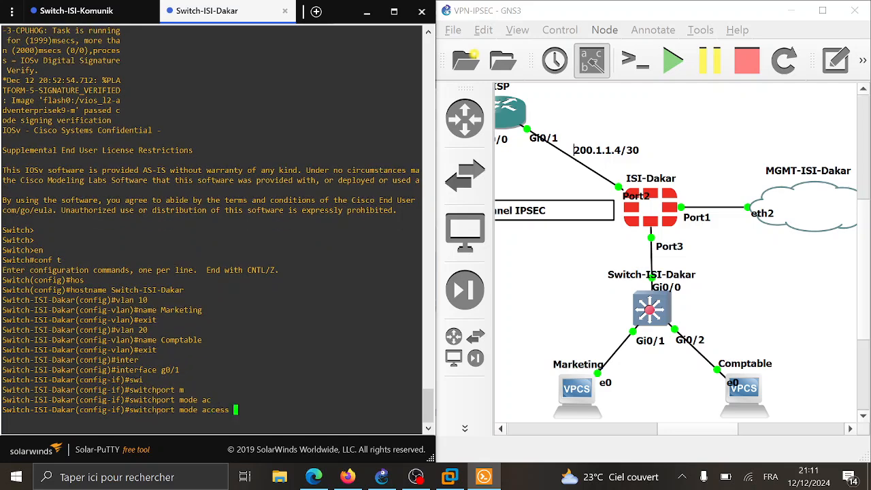
key(Return)
- Assign g0/1 to access VLAN 10 and exit back to global configuration
text(sw)
key(Tab)
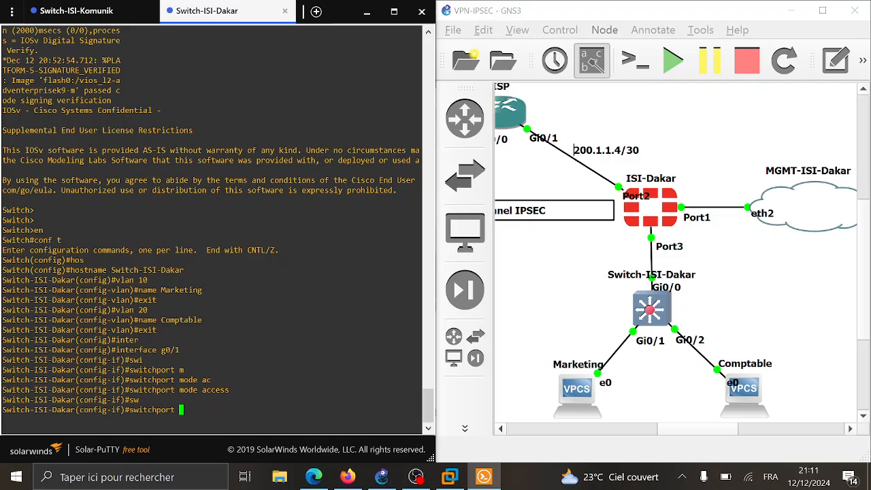
text(ac)
key(Tab)
text(vla)
key(Tab)
text(1)
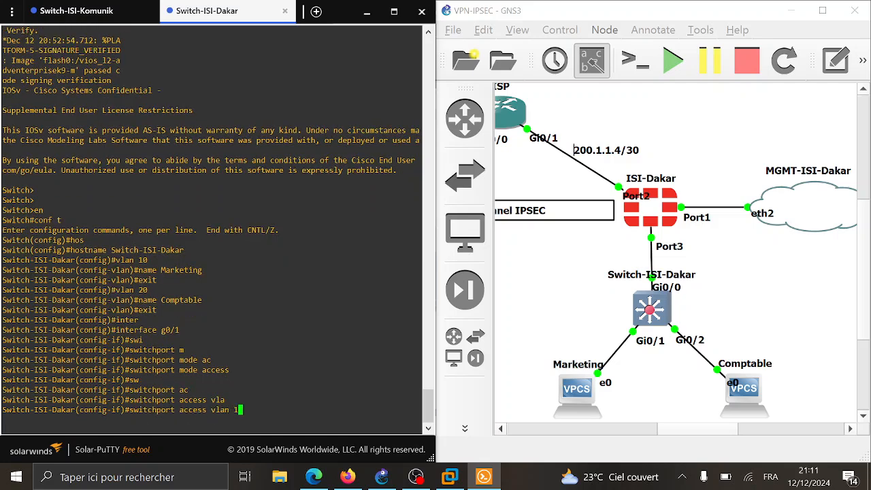
text(0)
key(Return)
text(exut)
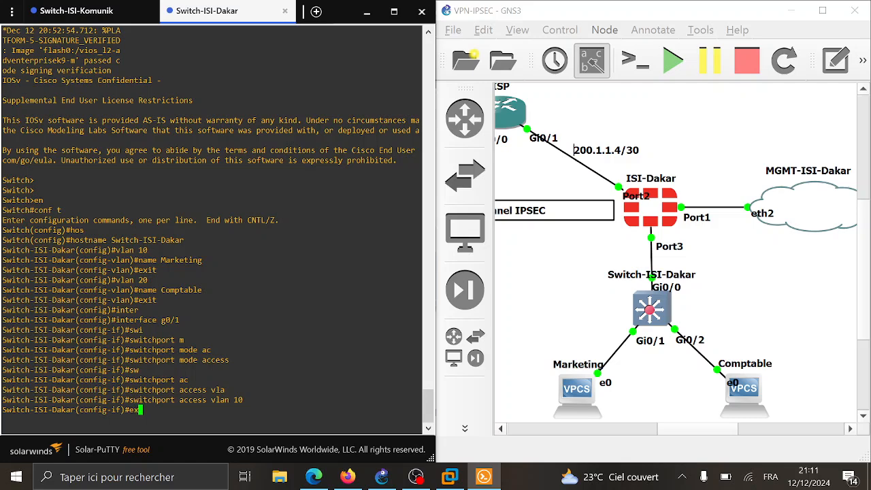
key(Return)
text(exit)
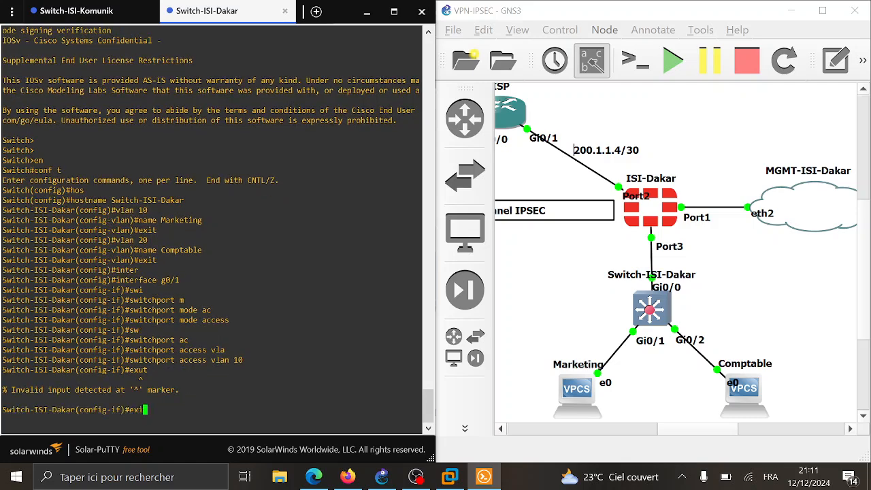
key(Return)
text(inter)
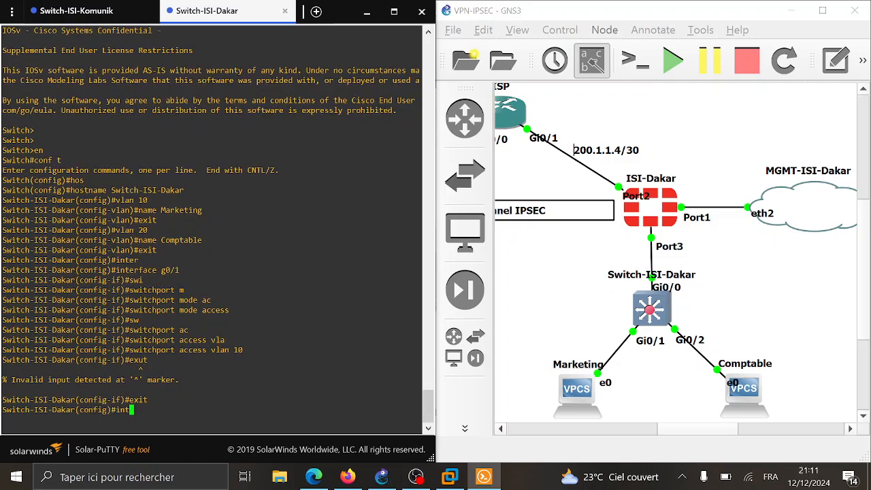
key(Tab)
- Enter interface g0/2 and set it to switchport mode access
text(g0/)
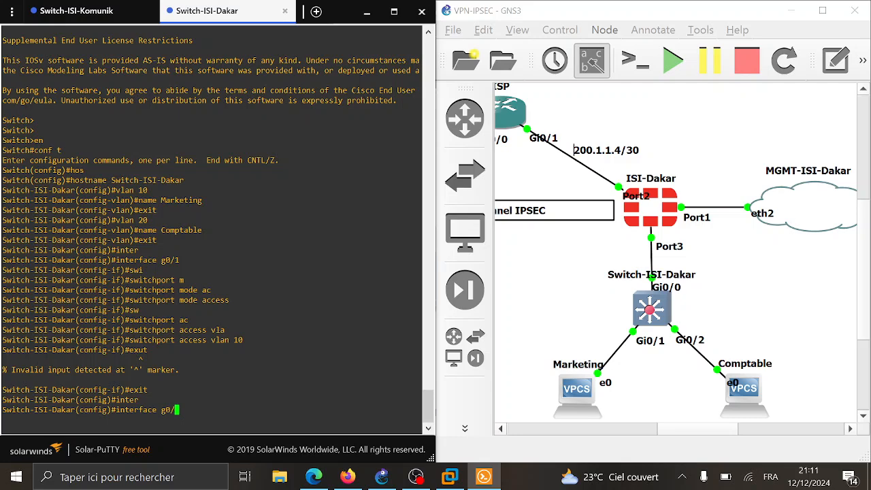
text(2)
key(Return)
text(sw)
key(Tab)
text(m)
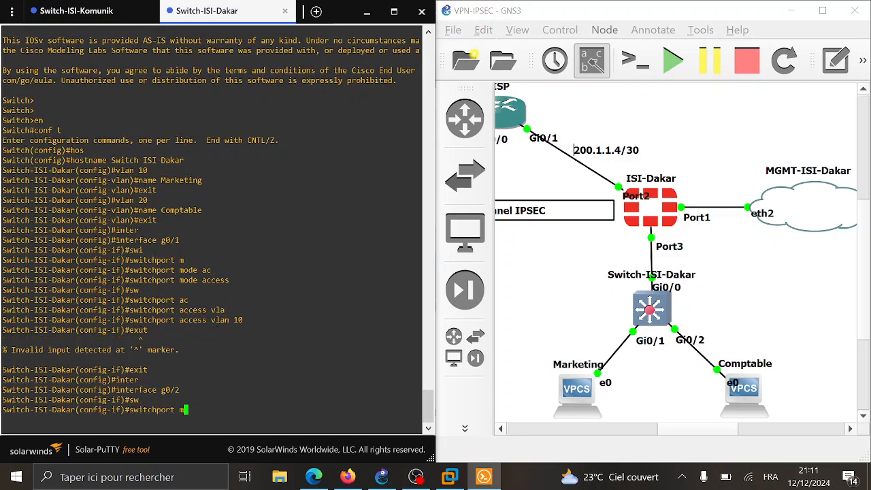
key(Tab)
text(ac)
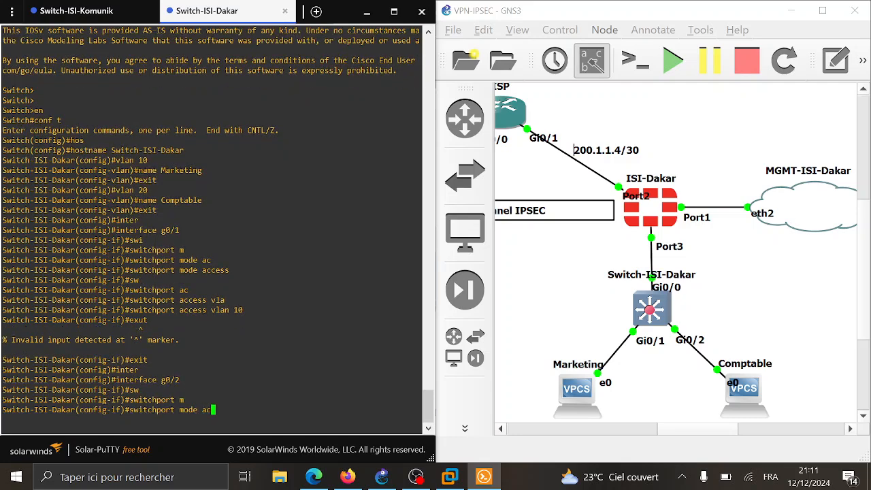
key(Tab)
key(Return)
- Assign g0/2 to access VLAN 20 and exit the interface
text(swi)
key(Tab)
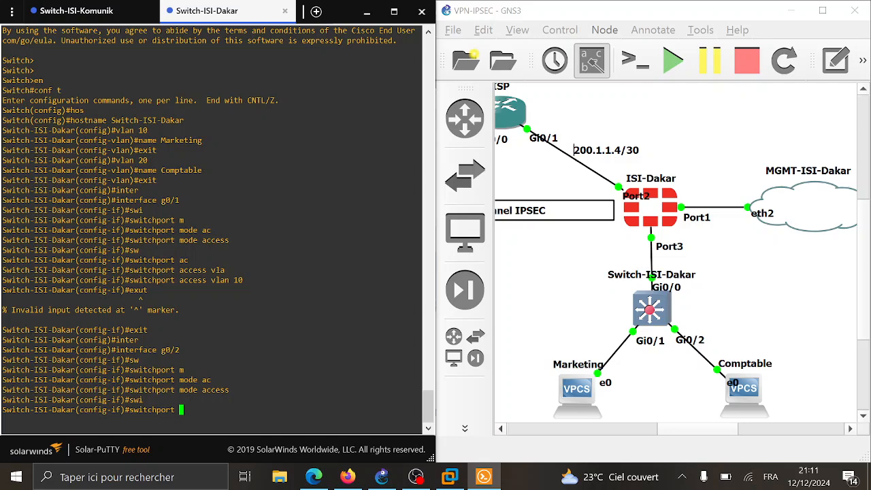
text(ac)
key(Tab)
text(vla)
key(Tab)
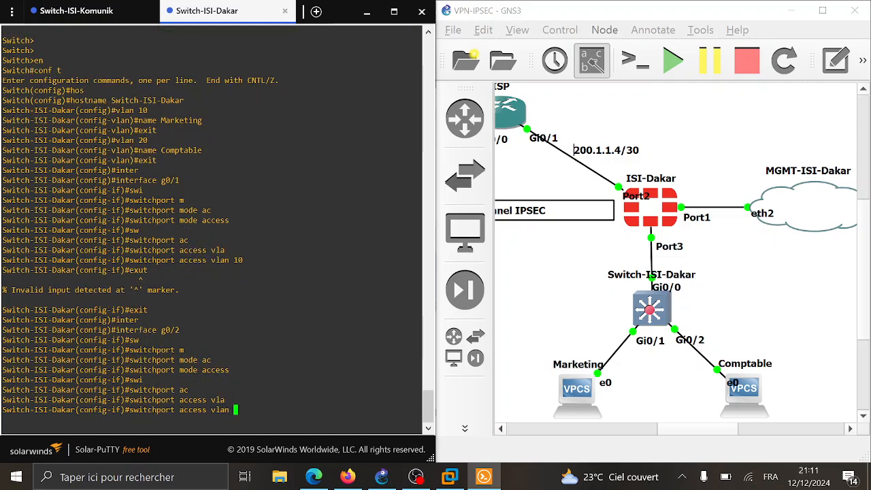
text(20)
key(Return)
text(exit)
key(Return)
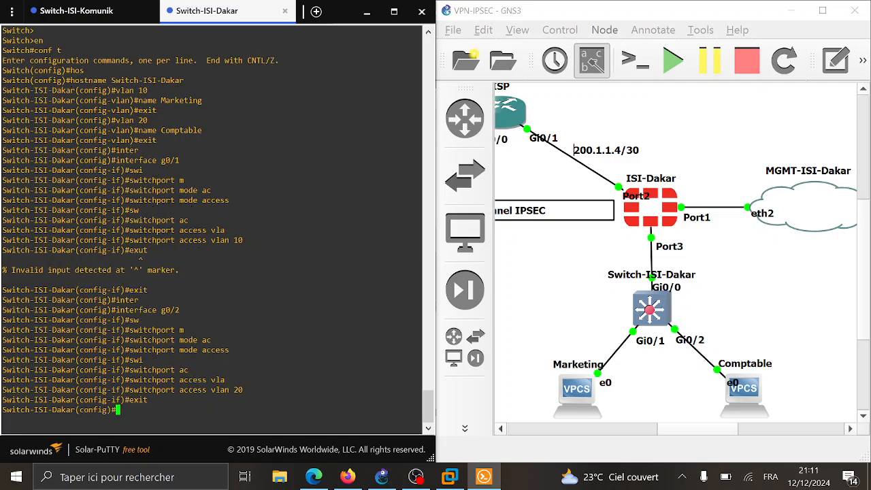
- On interface g0/0, set the trunk encapsulation to dot1q
text(inter)
key(Tab)
text(g0/0)
key(Return)
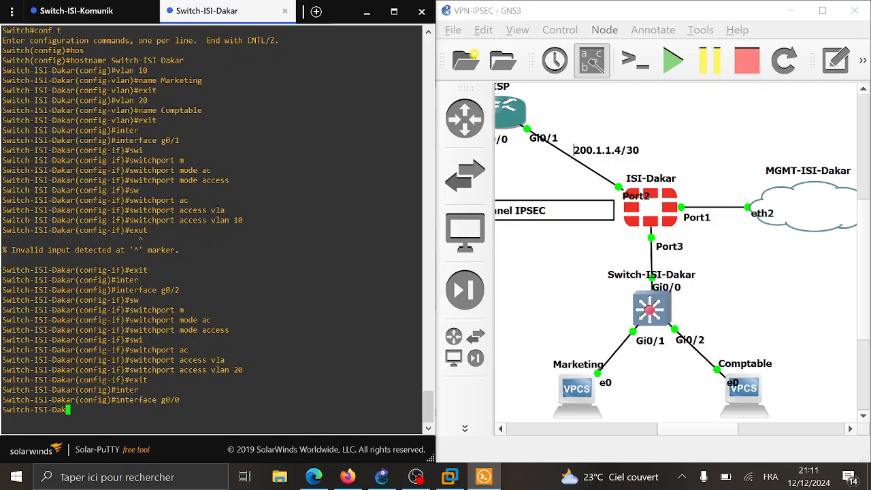
text(sw)
key(Tab)
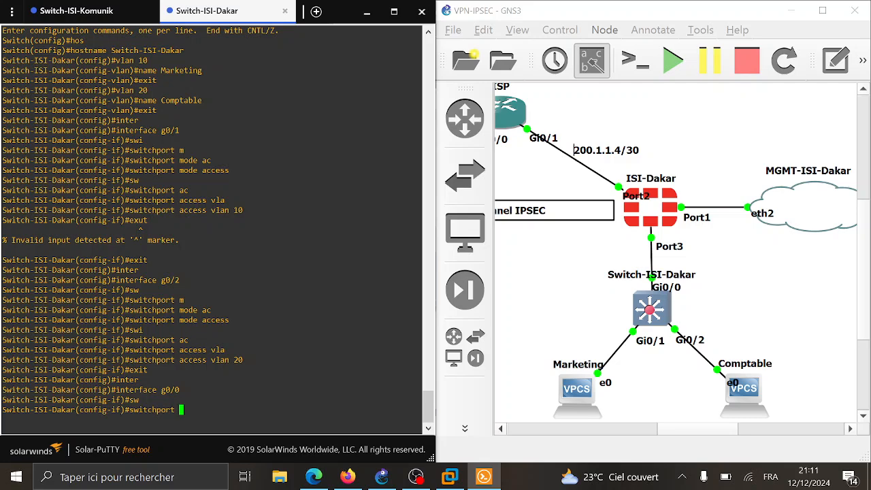
text(tr)
key(Tab)
text(en)
key(Tab)
text(d)
key(Tab)
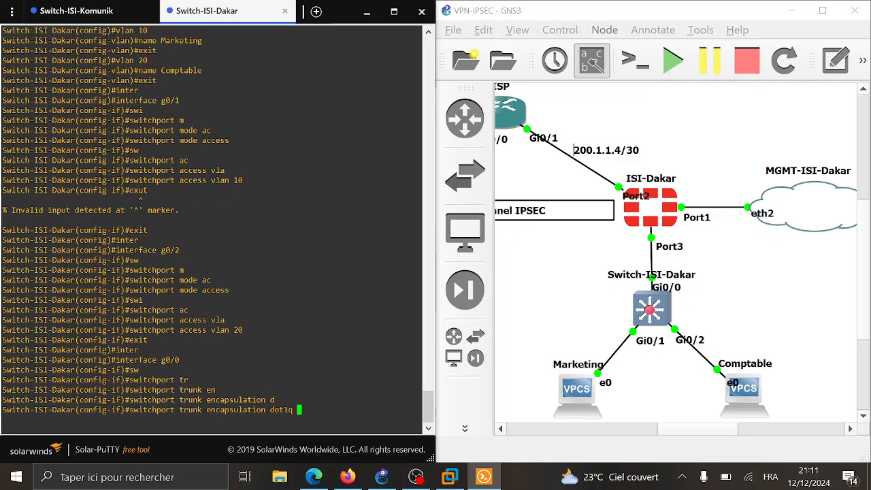
key(Return)
- Put g0/0 in trunk mode, then end and save the configuration with wr
text(sw)
key(Tab)
text(m)
key(Tab)
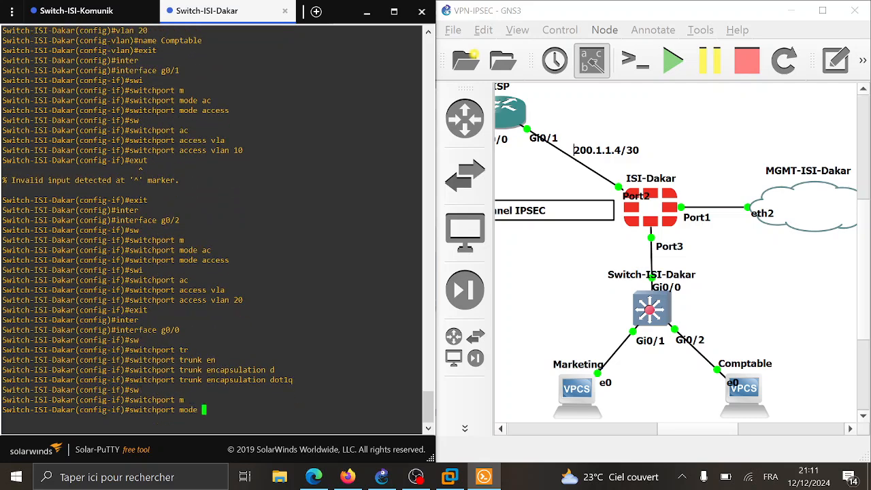
text(tr)
key(Tab)
key(Return)
text(e)
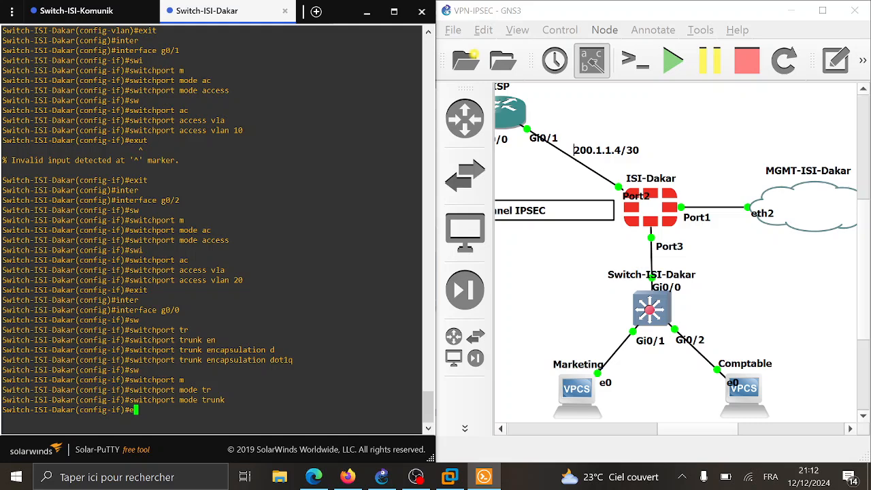
text(nd)
key(Return)
text(wr)
key(Return)
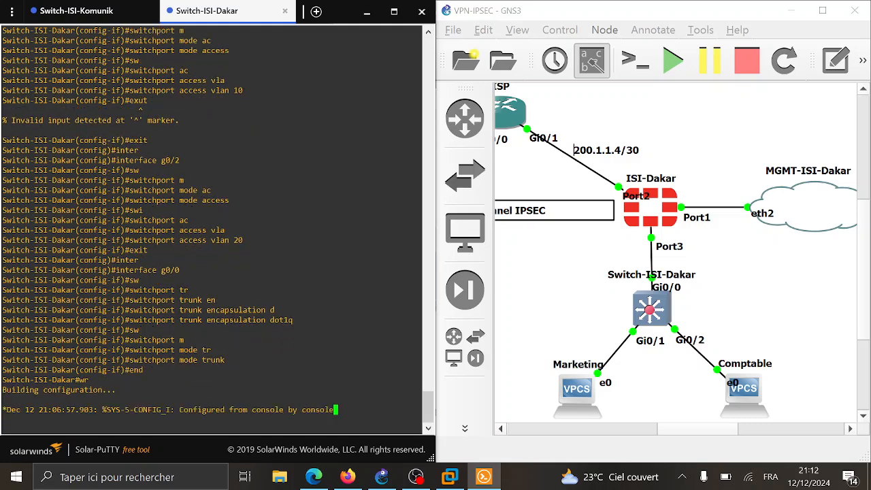
- Close the switch console, maximize GNS3 to show the full topology, and select the IT PC
click(422, 16)
click(820, 12)
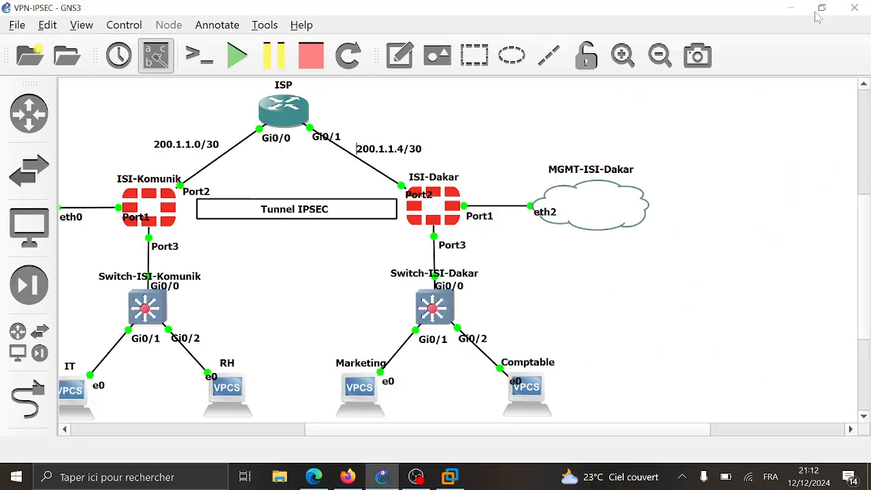
scroll(380, 219, left, 6)
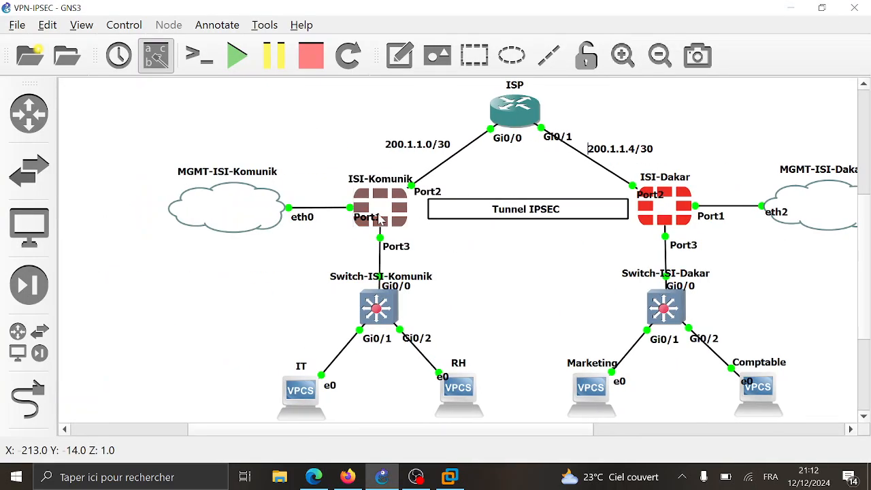
scroll(497, 301, down, 3)
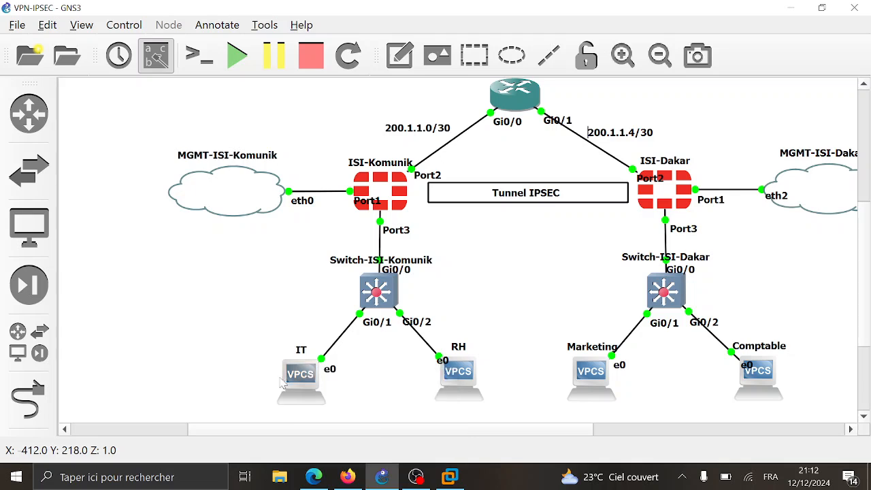
click(303, 385)
- Open the IT VPCS console and run 'ip dhcp' to request an address
double_click(302, 383)
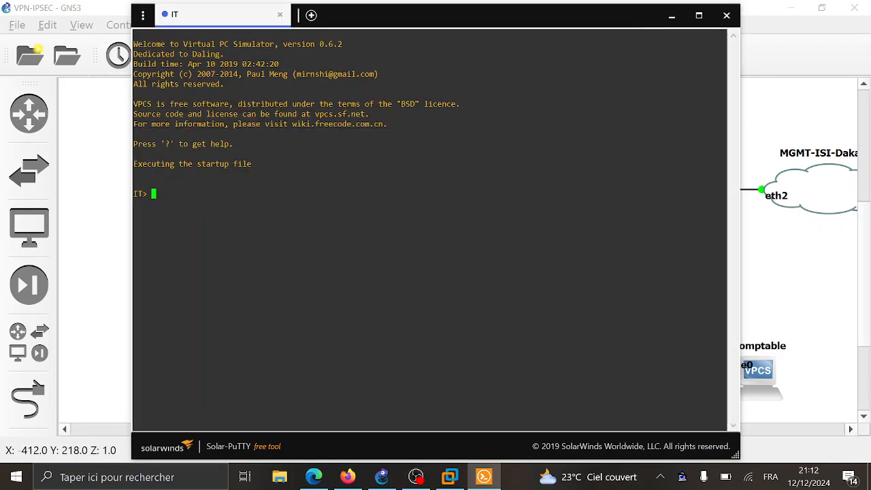
text(ip dh)
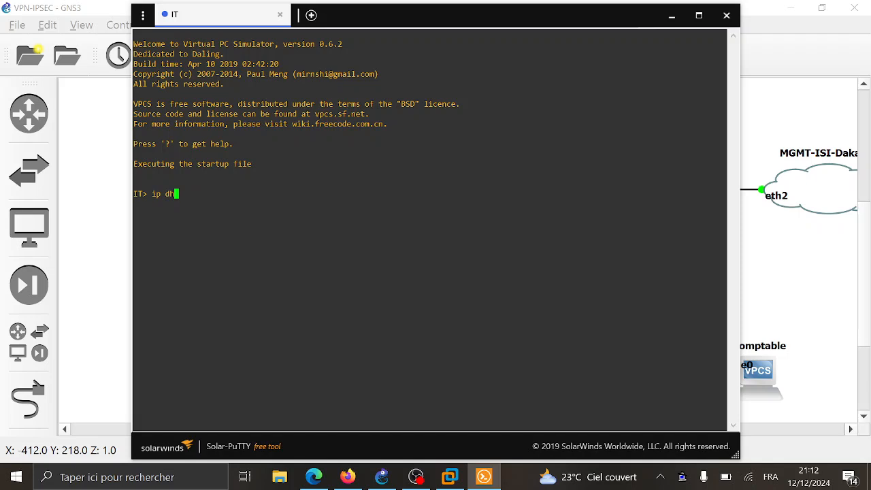
text(cp)
key(Return)
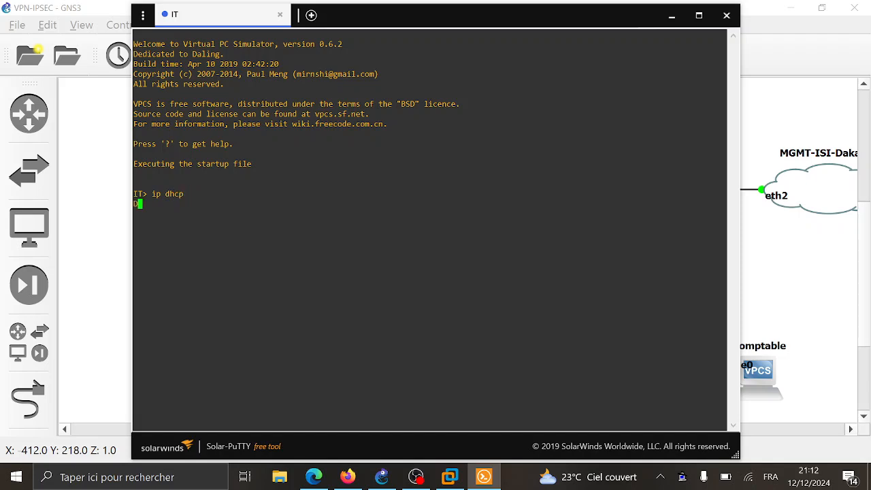
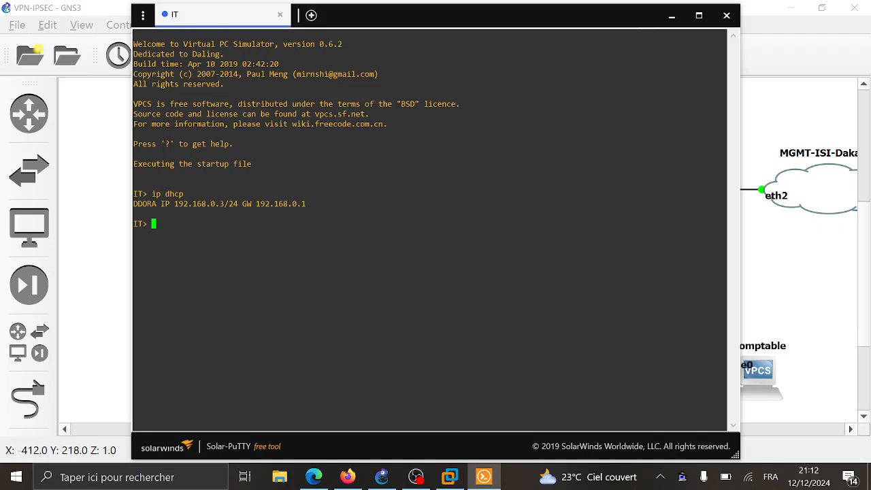
- Close the IT console and run 'ip dhcp' on the RH PC, leasing 192.168.1.2/24 via gateway 192.168.1.1
mouse_move(354, 204)
mouse_down()
mouse_move(354, 214)
mouse_move(340, 184)
mouse_move(340, 194)
mouse_up()
click(132, 211)
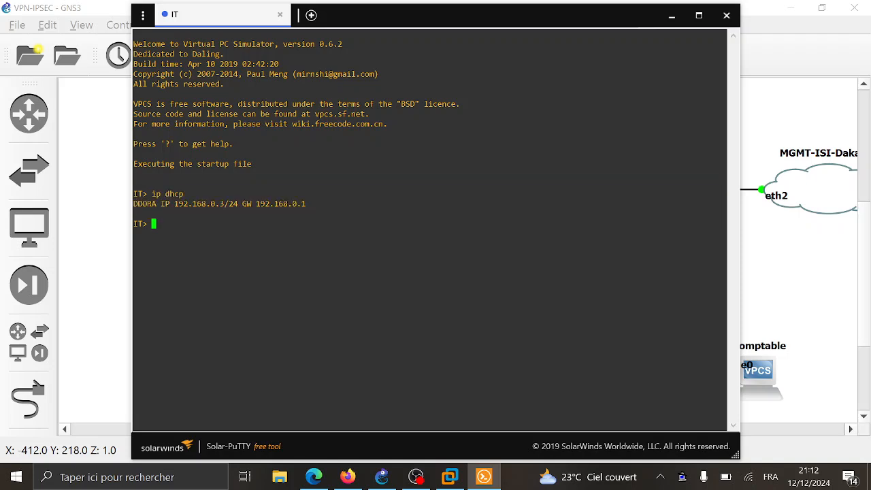
click(726, 17)
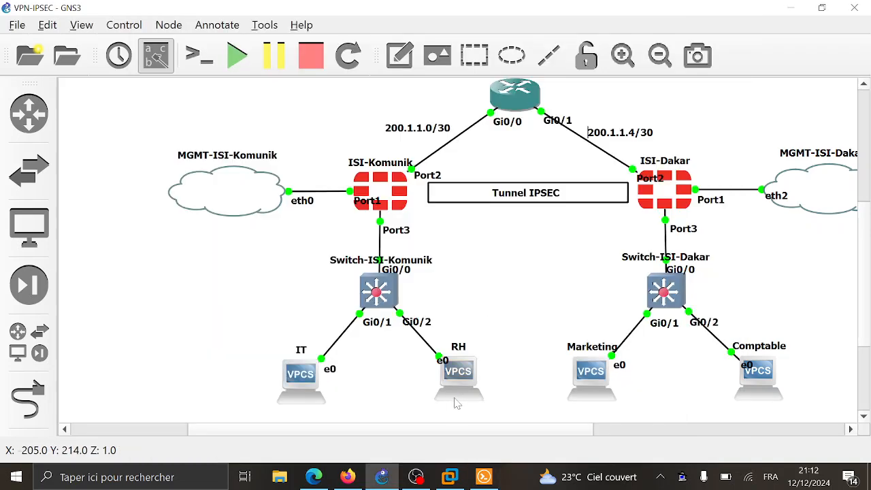
double_click(456, 403)
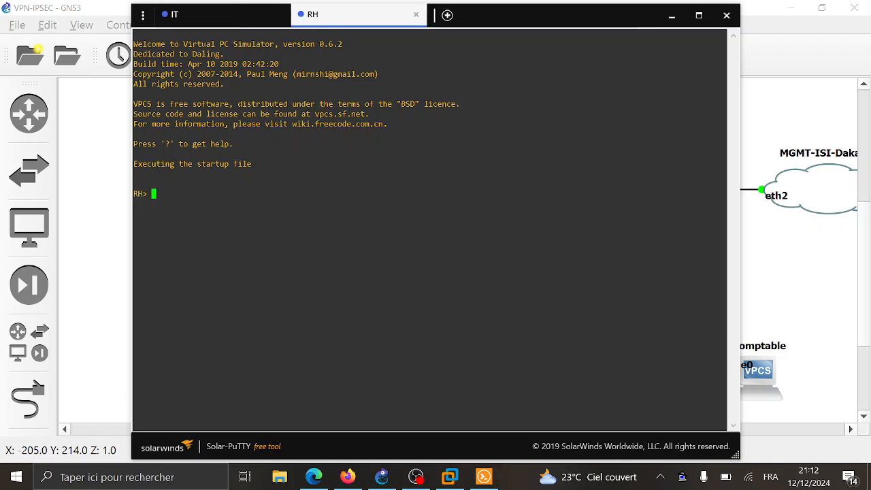
text(ip dhcp)
key(Return)
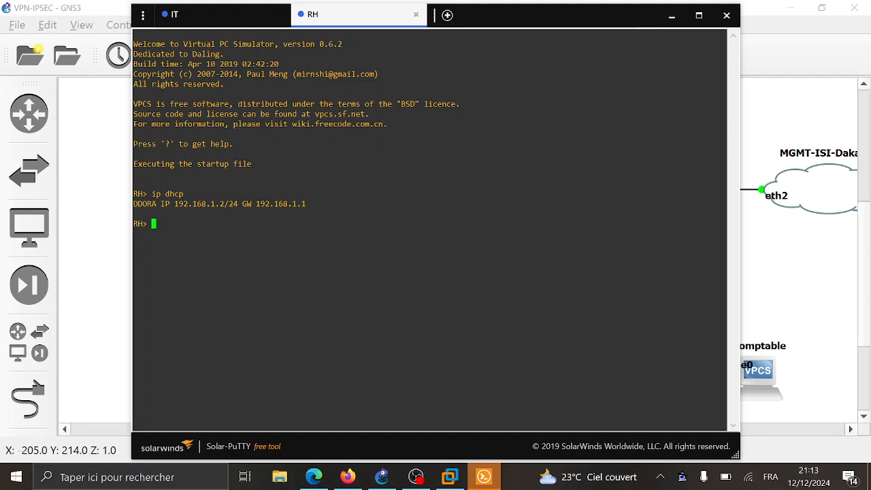
click(816, 294)
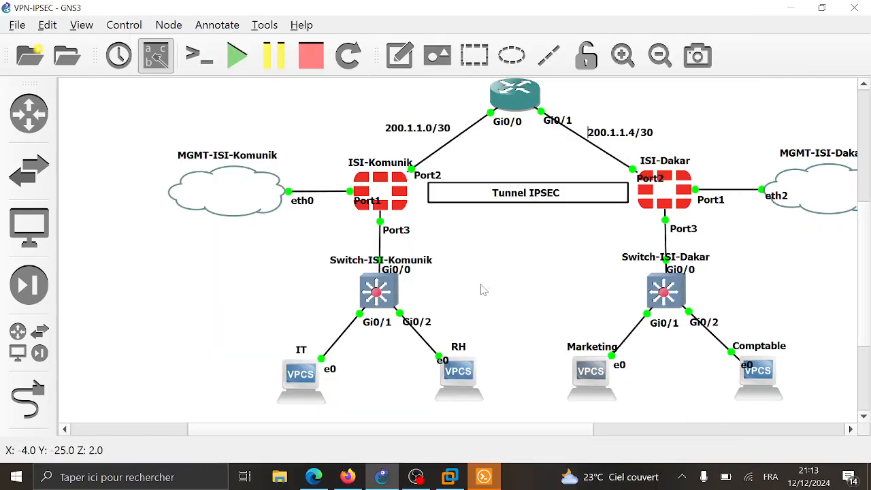
- Run 'ip dhcp' on the Marketing PC, leasing 172.16.0.2/24 with gateway 172.16.0.1
click(483, 477)
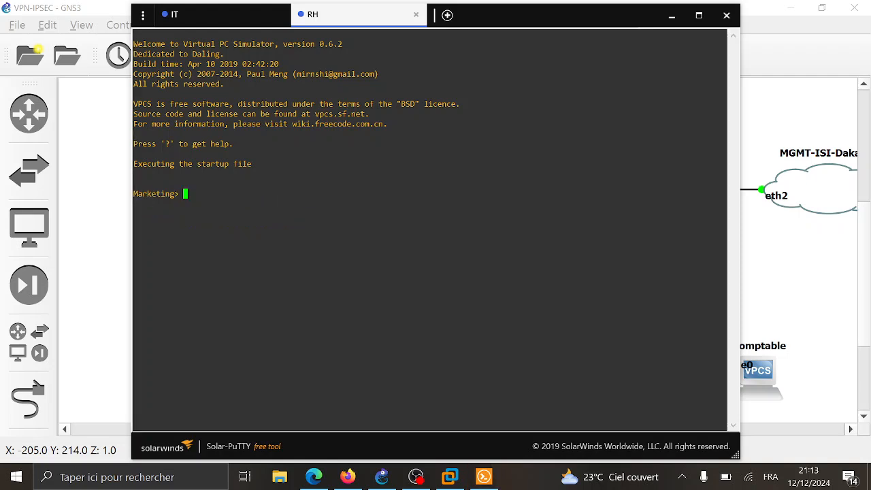
text(ip dh cp)
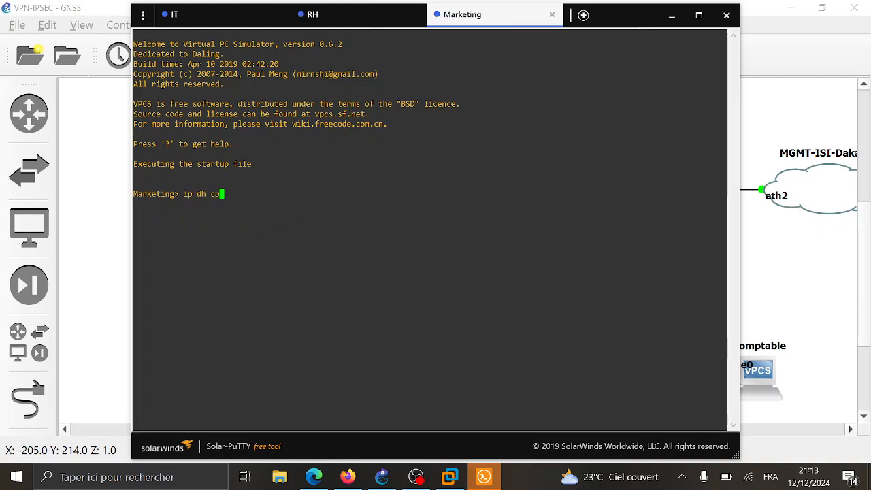
key(Return)
text(ip )
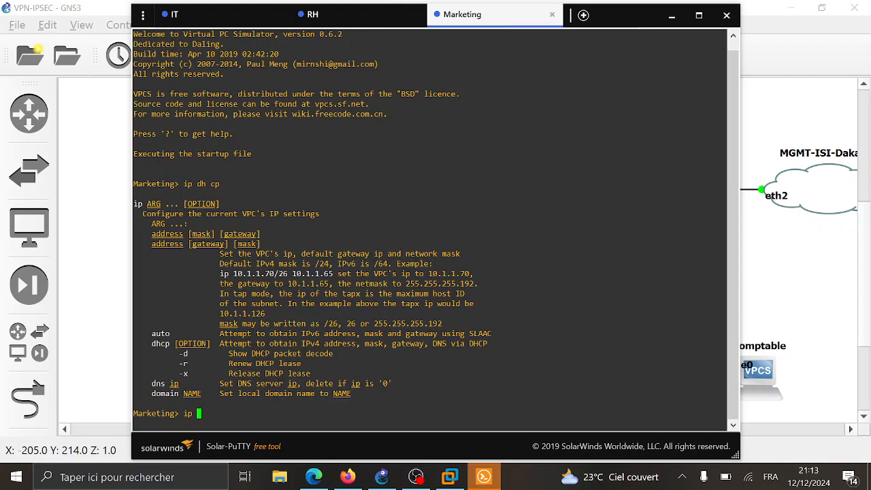
text(dhcp)
key(Return)
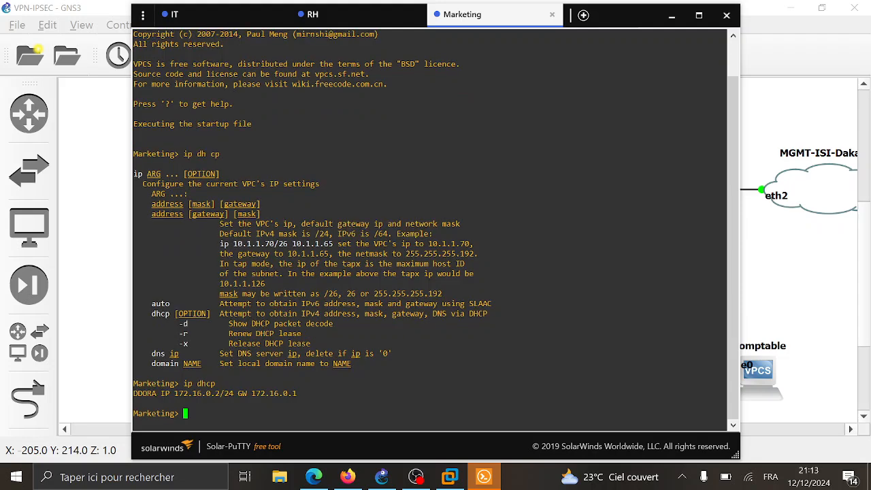
click(767, 387)
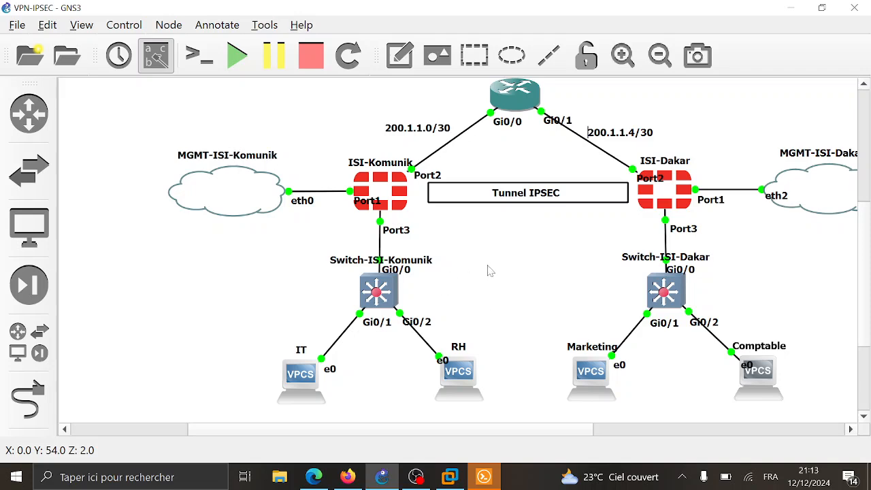
- Open the Comptable PC's console and run 'ip dhcp' to request an address
click(484, 476)
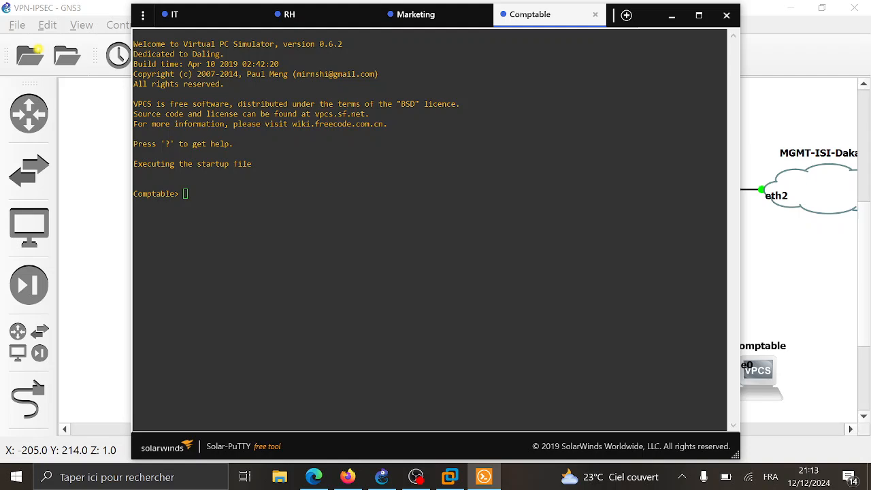
text(ip)
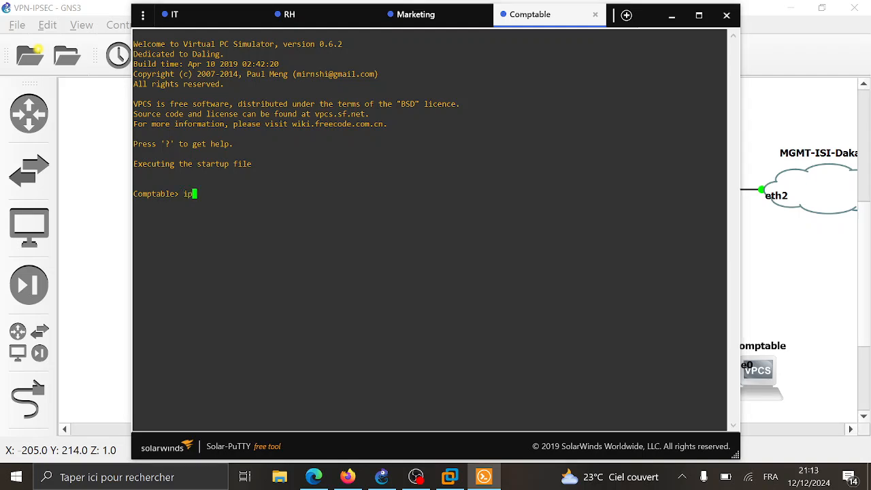
text(ddhcp)
key(Return)
- Compare the IT and RH leases, then ping 192.168.1.2 from IT; all five requests time out
click(209, 15)
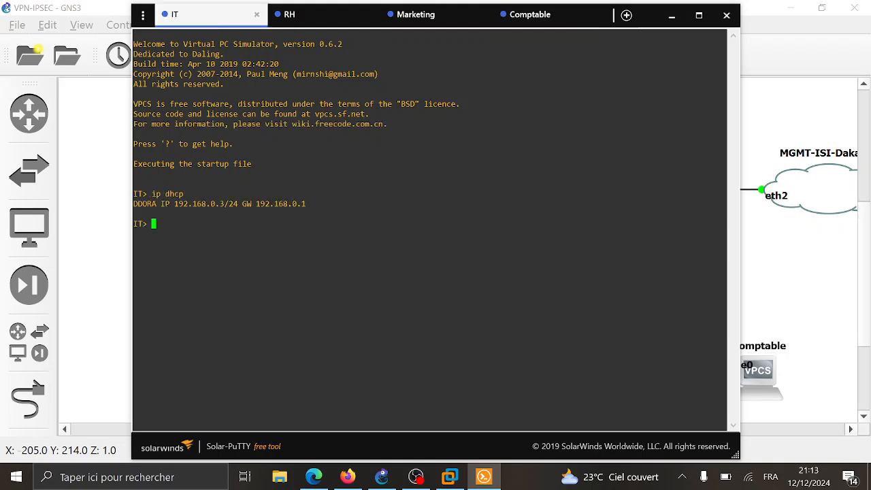
click(320, 19)
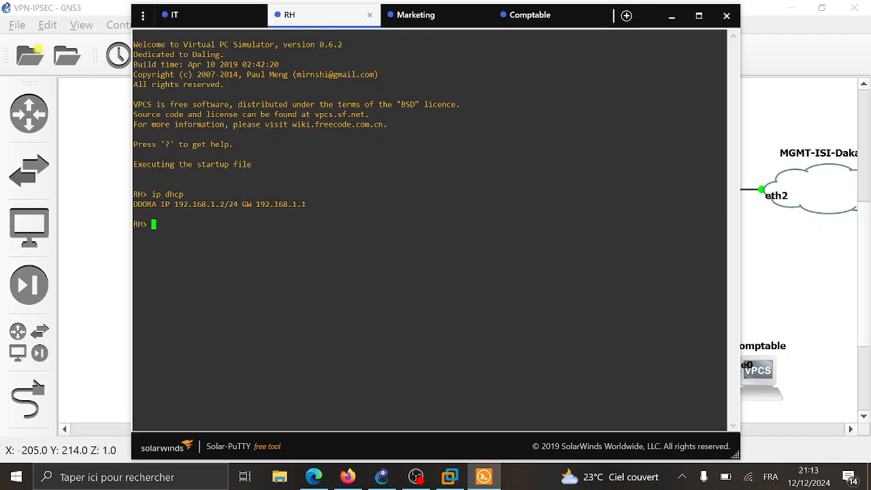
click(215, 21)
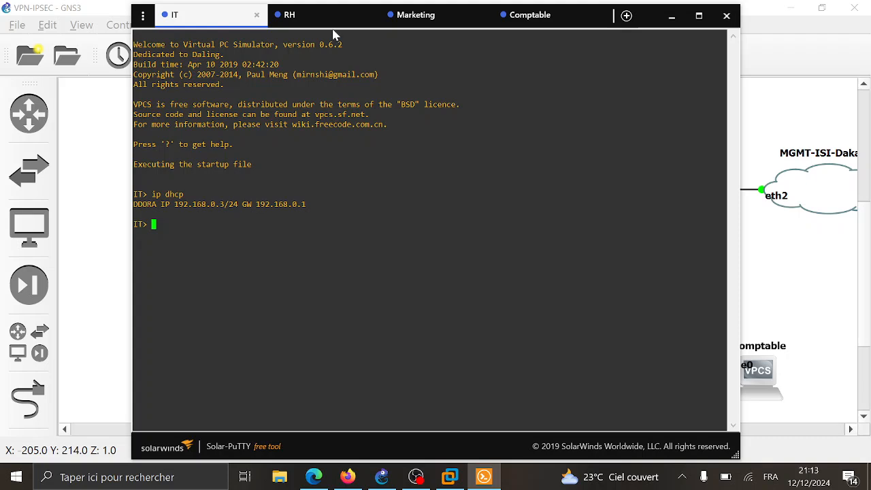
click(306, 19)
click(212, 18)
text(ping 192.168.1.2)
key(Return)
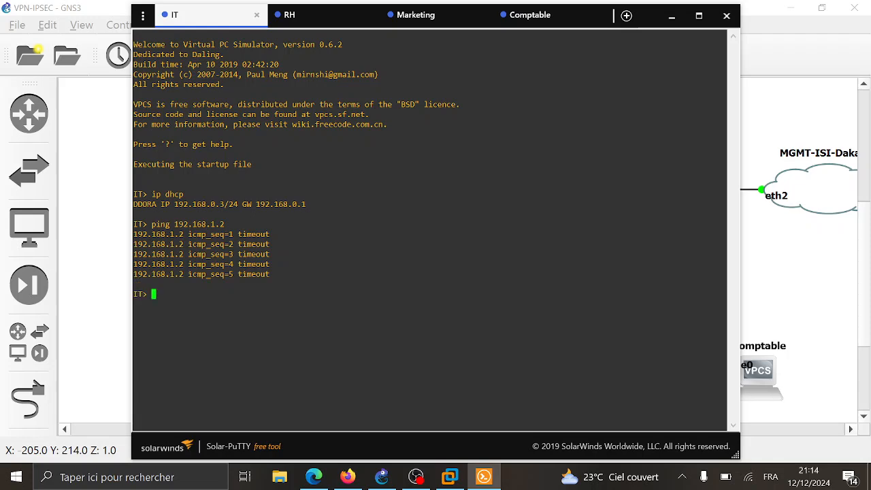
- Log in as admin to the FortiGate at 192.168.42.149 and dismiss the filesystem check reminder
click(672, 17)
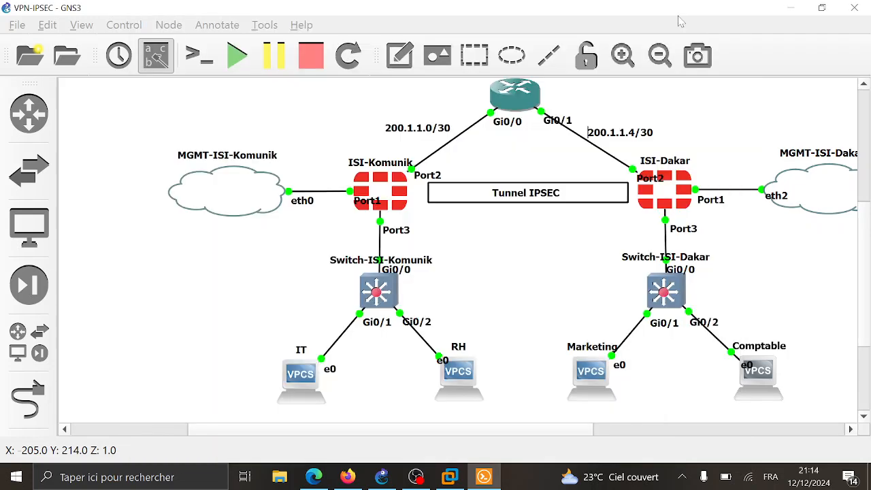
click(348, 476)
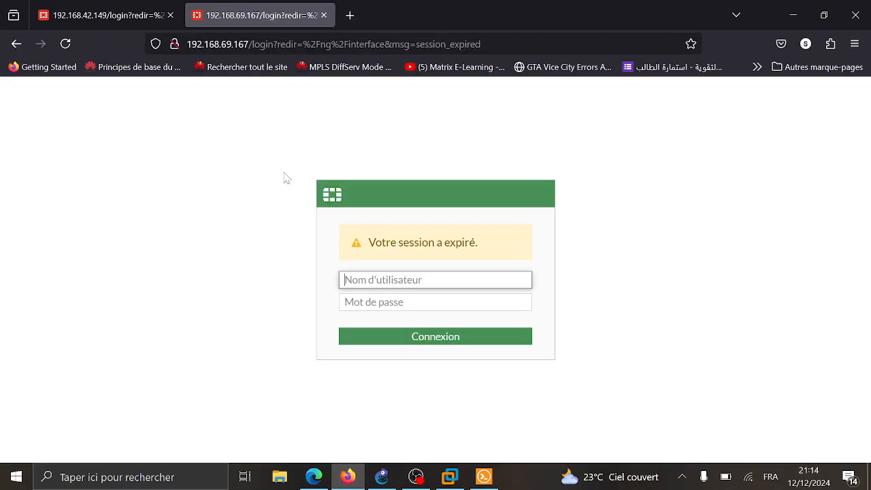
click(102, 14)
text(admin)
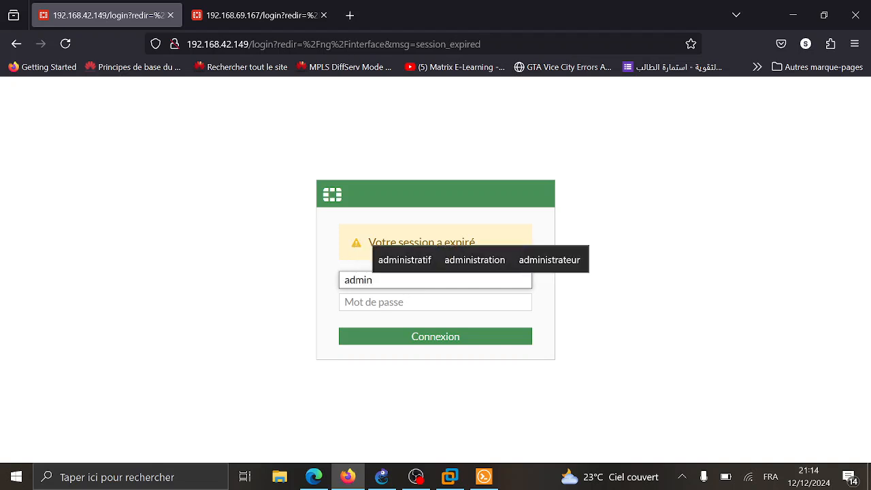
key(Tab)
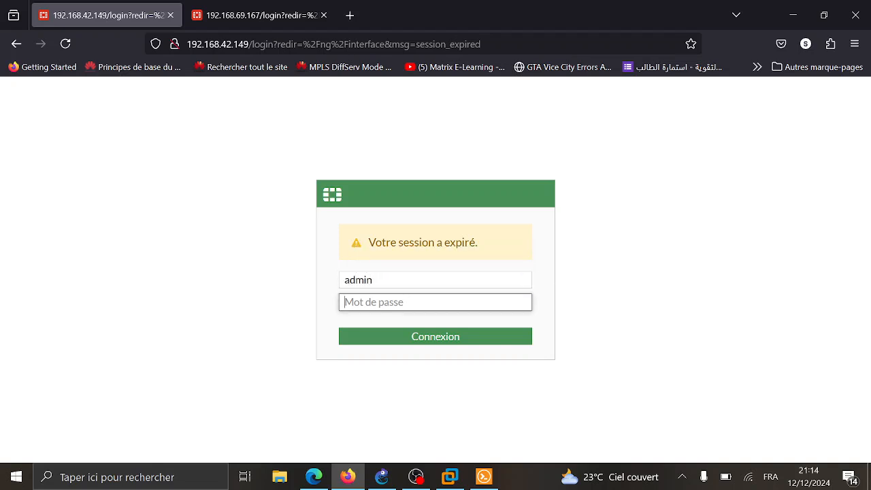
text(•)
key(Return)
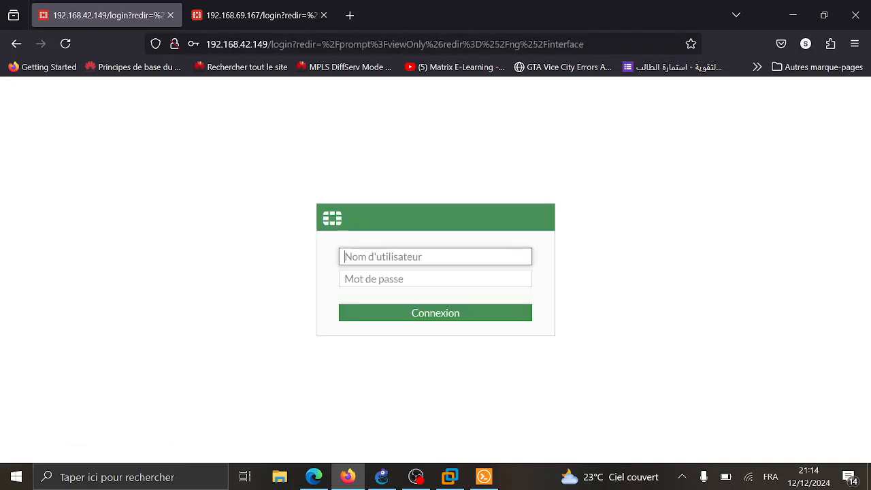
text(admin)
key(Tab)
text(•)
key(Return)
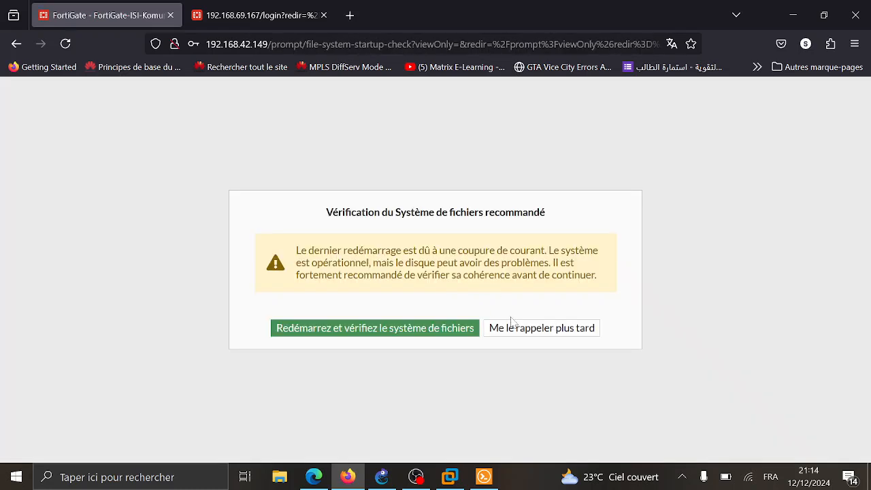
click(514, 330)
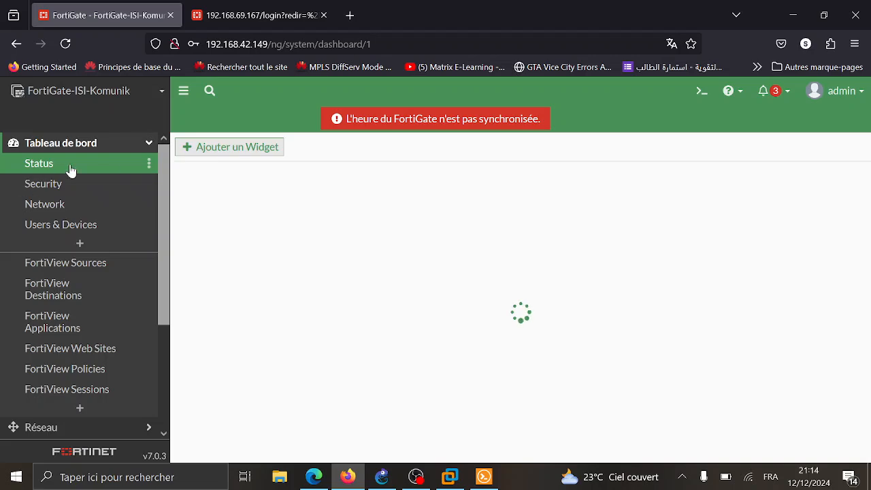
- Show the Réseau > Interfaces list with the side navigation collapsed
click(115, 142)
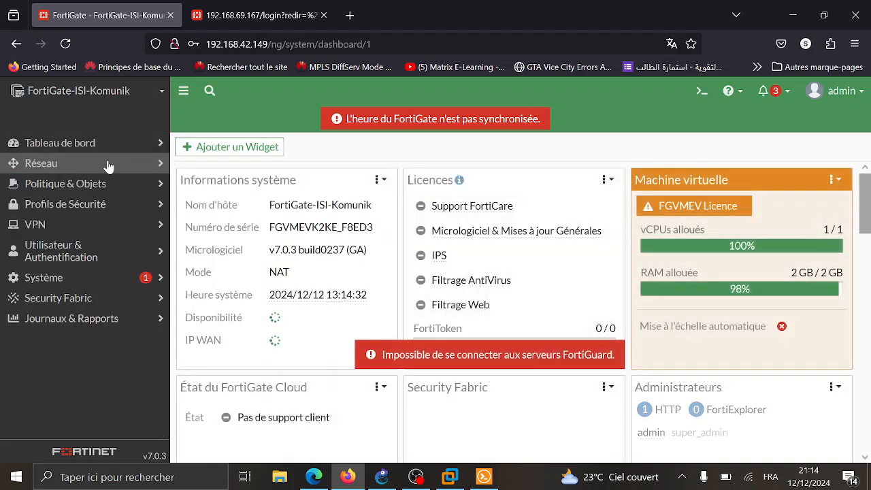
click(106, 165)
click(47, 187)
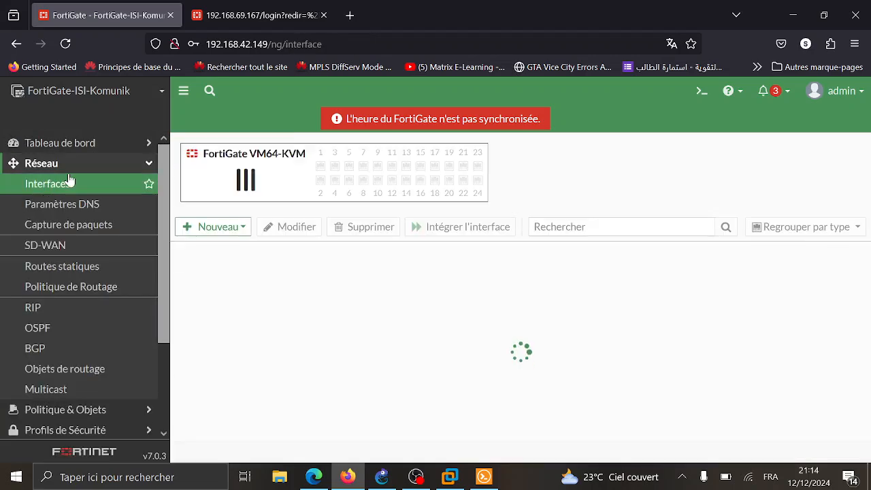
click(139, 162)
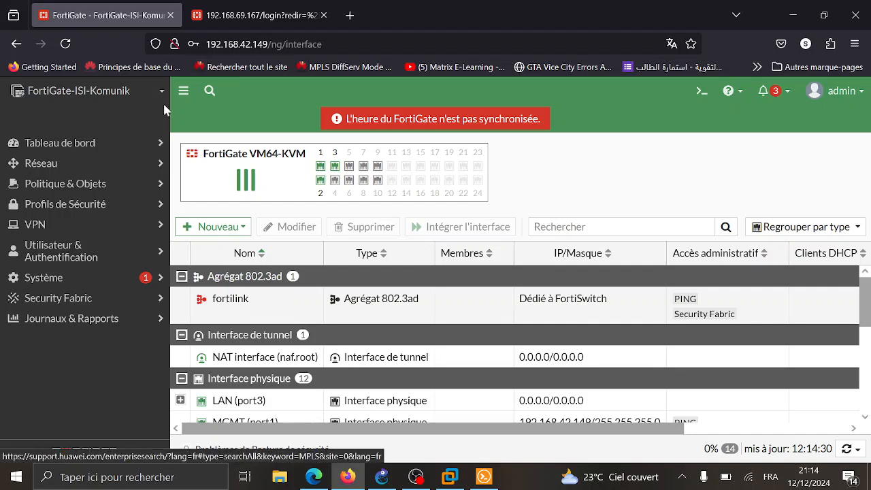
click(183, 90)
scroll(75, 307, down, 1)
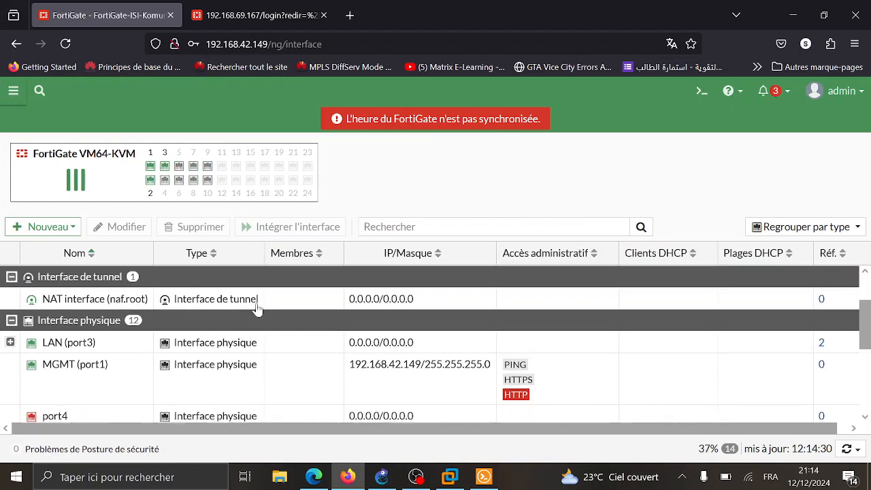
- Start a new zone named Inter-Vlan, allowing intra-zone traffic, with members IT and RH
click(67, 225)
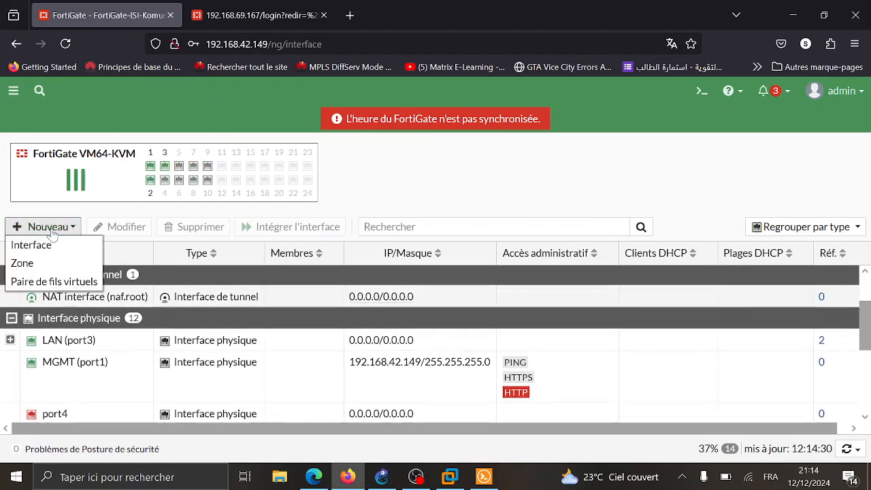
click(80, 270)
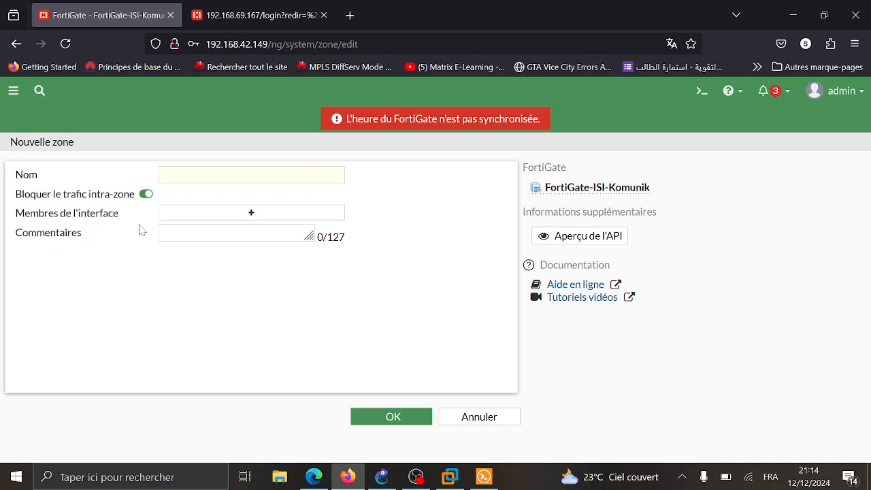
click(208, 175)
text(Inte)
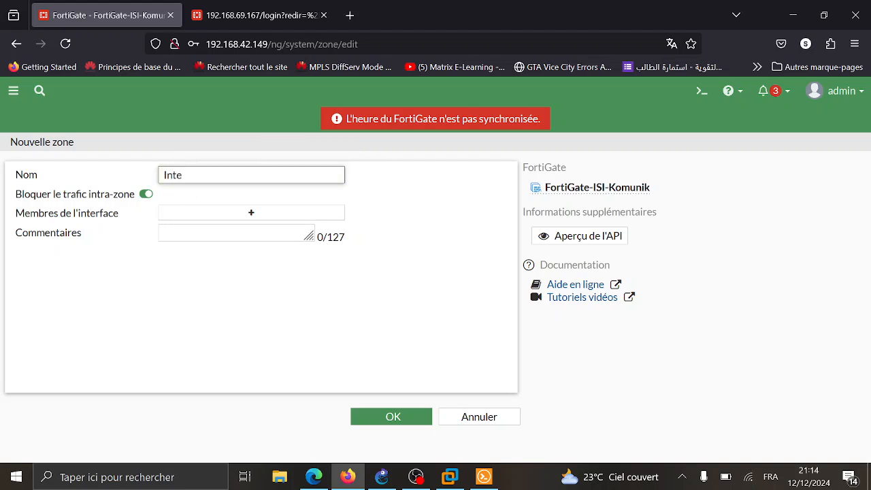
text(r-Vlan)
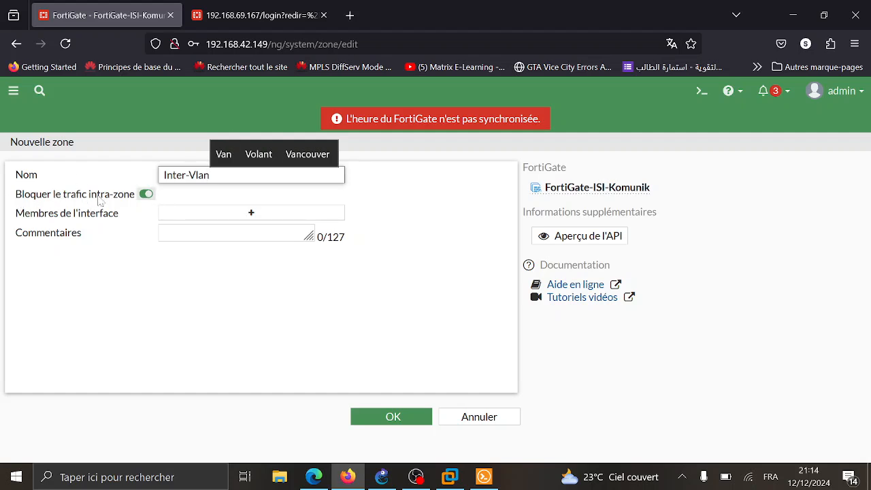
click(145, 195)
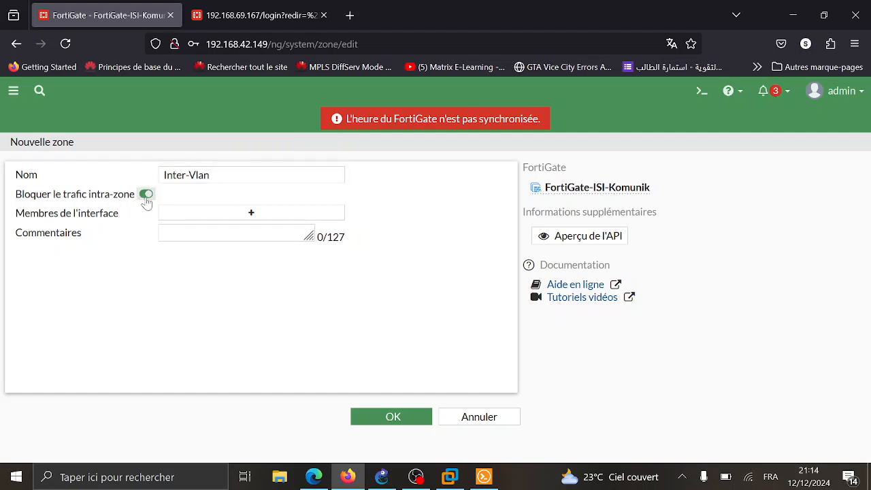
click(230, 215)
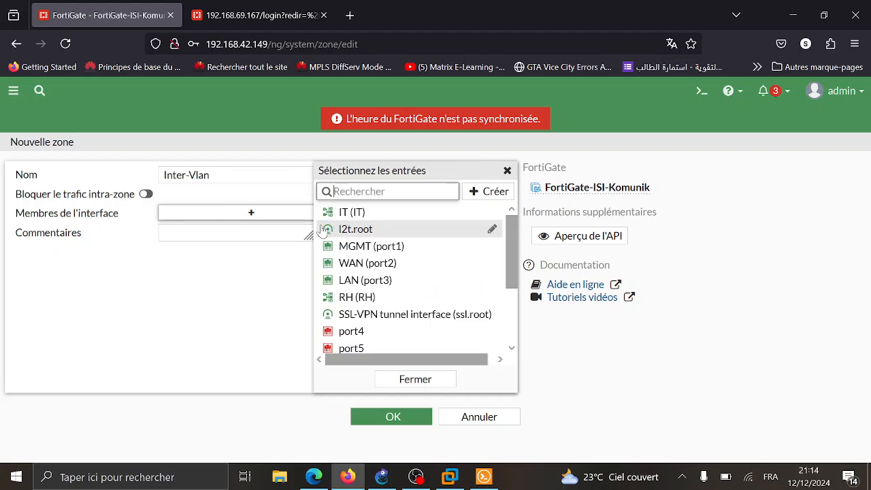
scroll(385, 292, down, 3)
scroll(385, 293, up, 3)
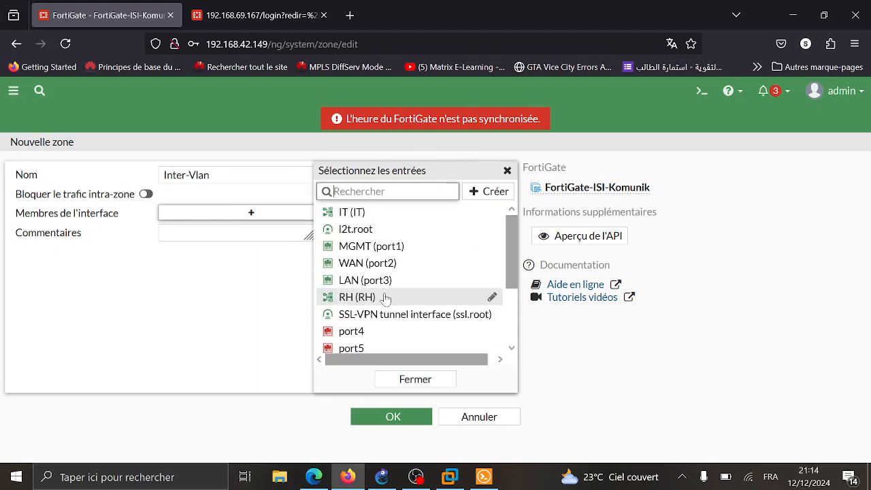
click(357, 212)
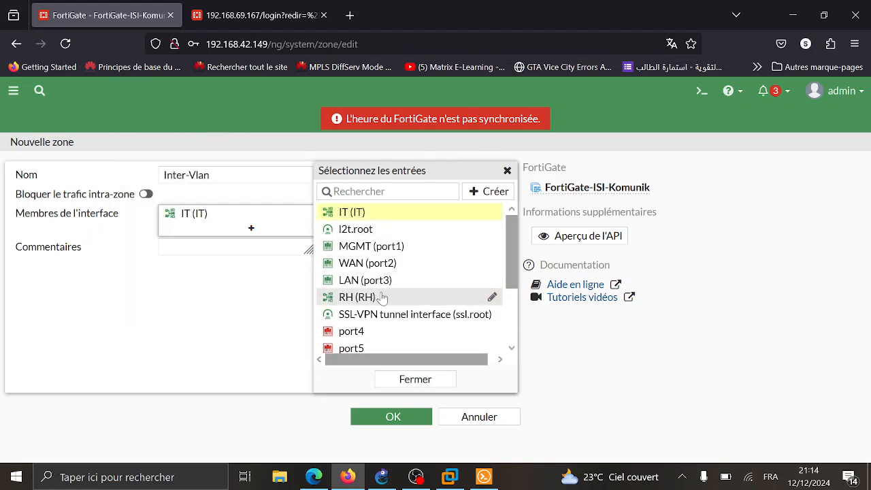
click(381, 297)
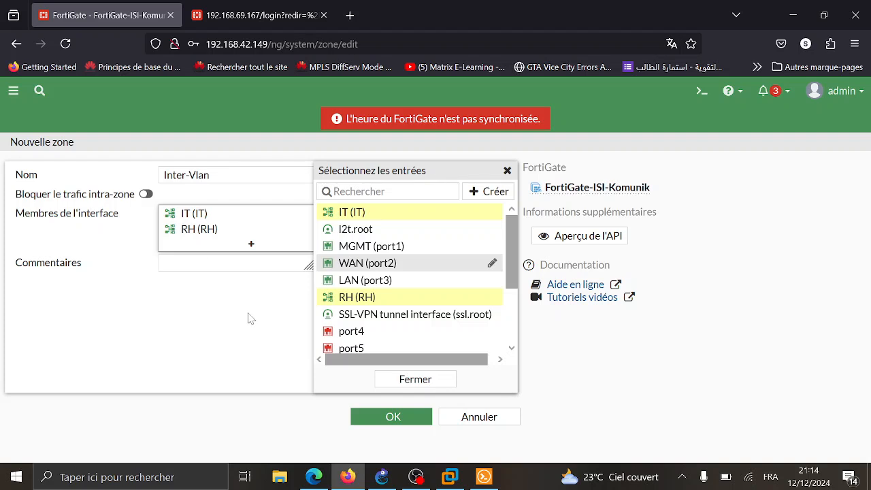
- Comment the zone 'routage Inter-vlan' and save it
click(237, 263)
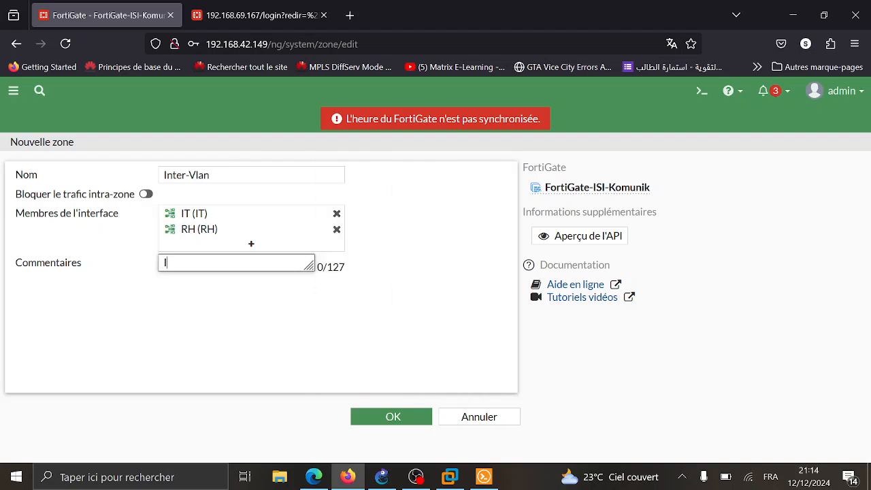
text(Inter-vlan)
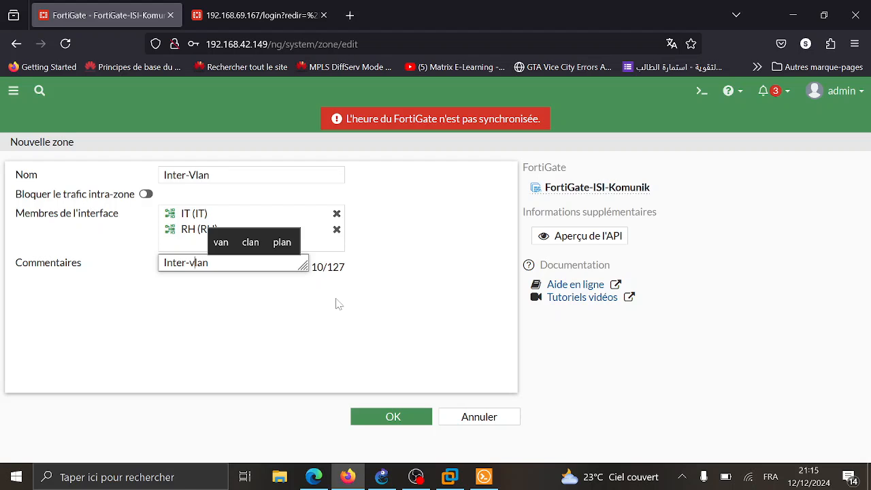
key(Home)
text(routage)
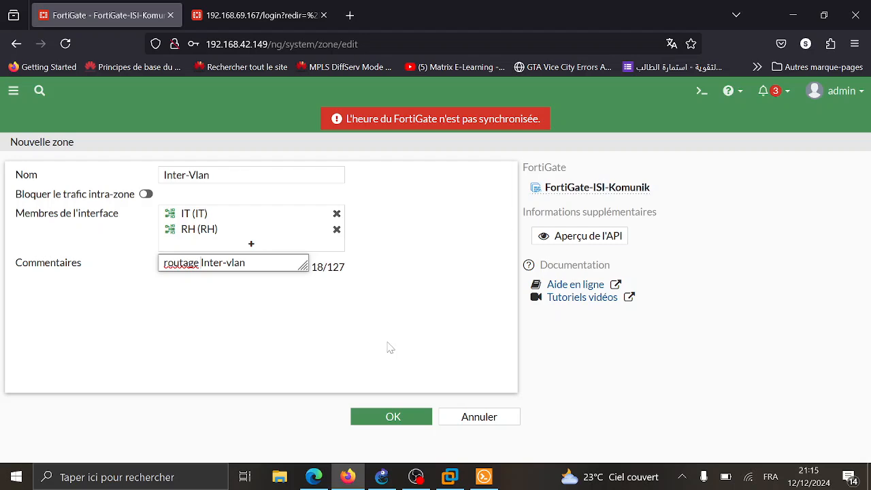
click(381, 416)
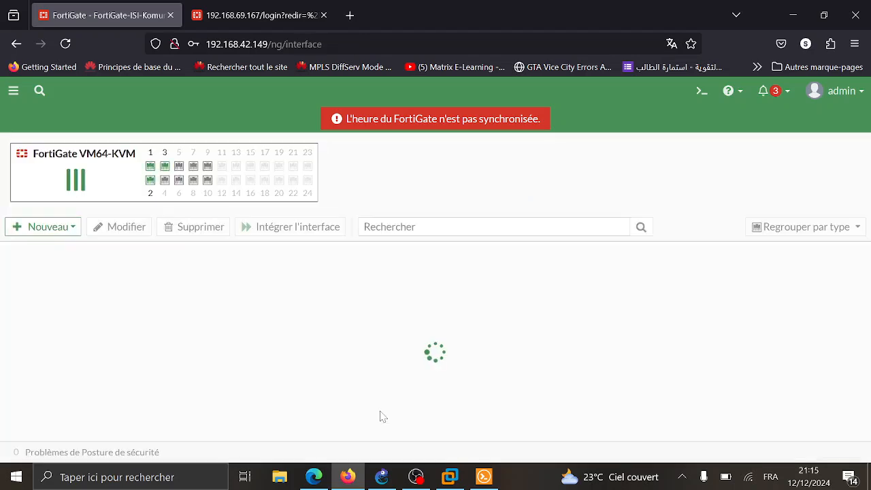
click(484, 477)
- Rerun the ping to 192.168.1.2 from IT, which now receives replies
key(Up)
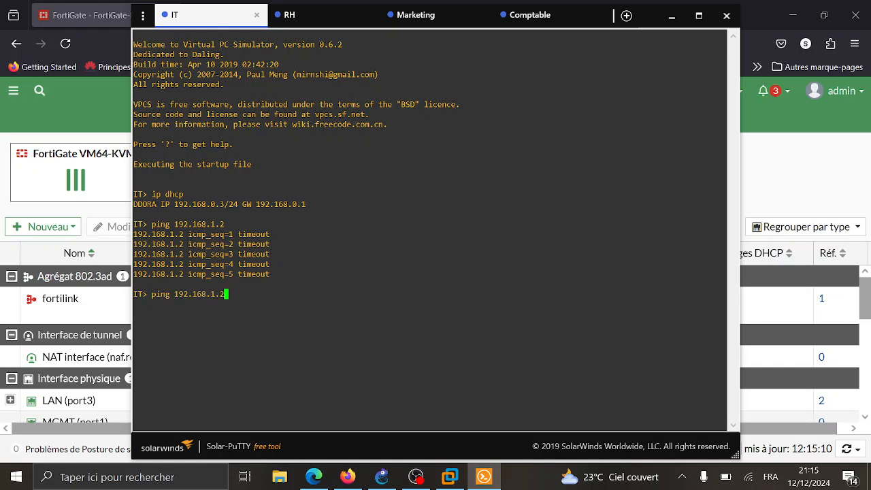
key(Return)
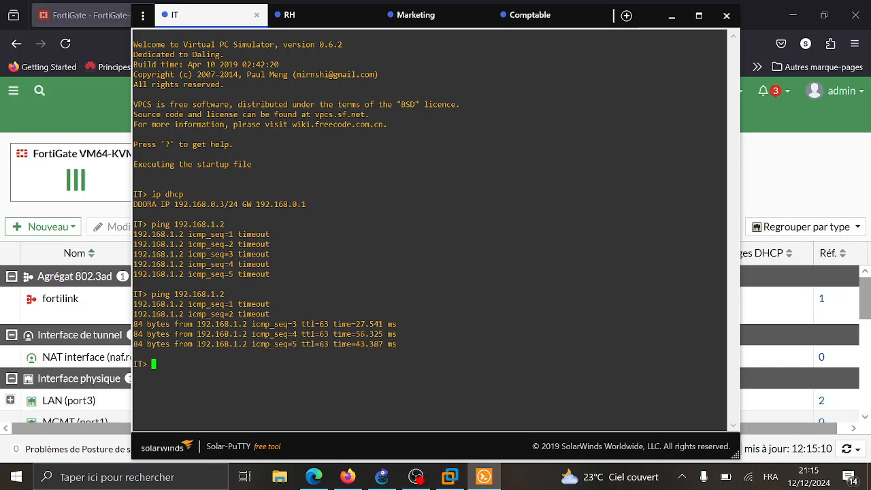
click(672, 16)
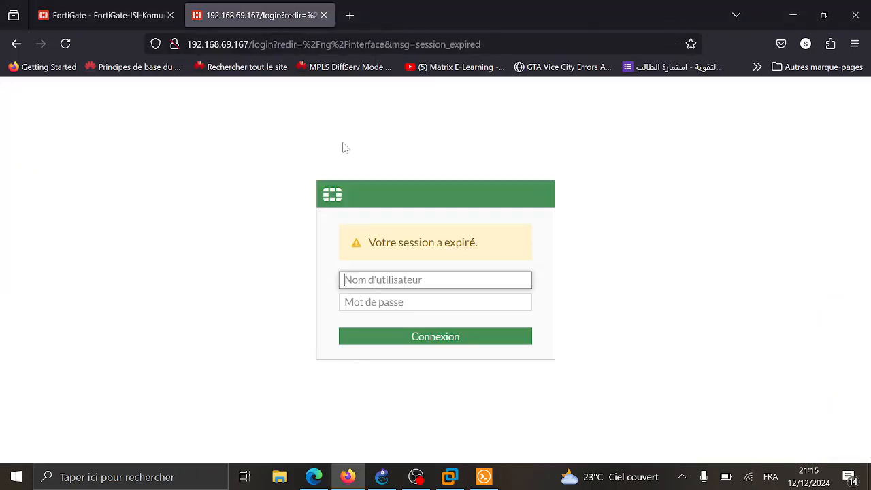
- Log in as admin to the ISI-Dakar FortiGate and postpone the filesystem check
text(admin)
key(Tab)
text(a)
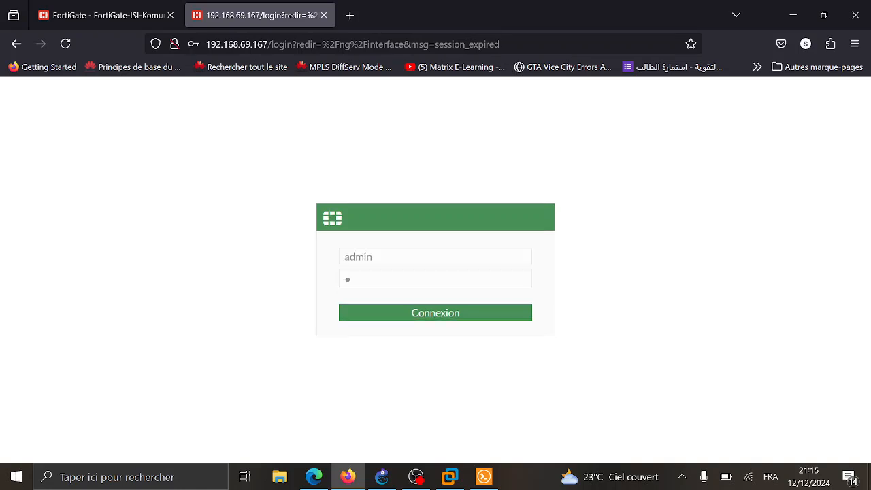
key(Return)
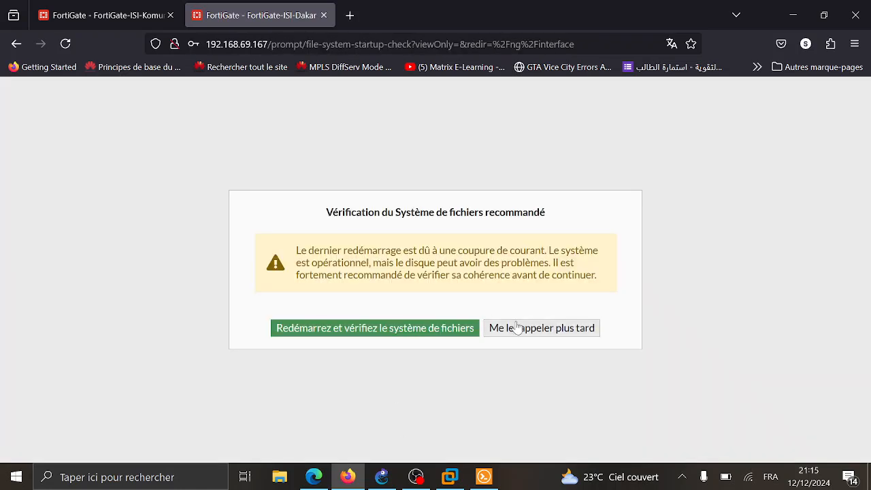
click(519, 328)
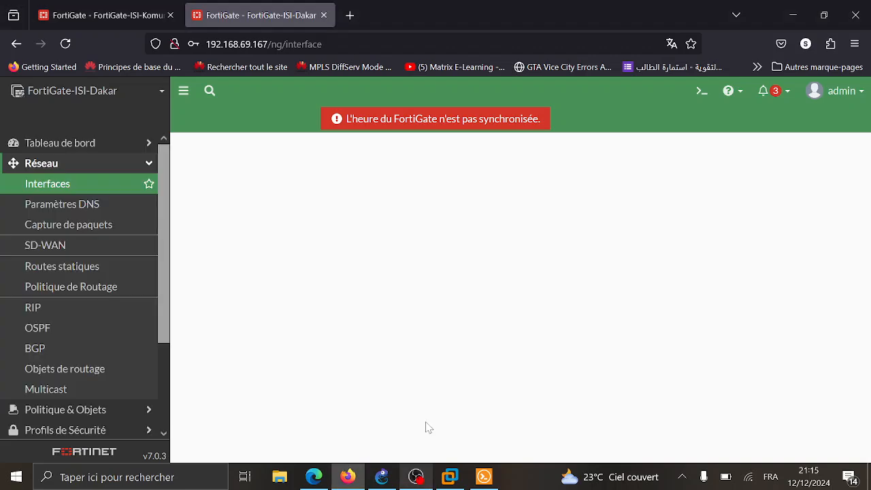
- Start a new zone named Inter-vlan, allowing intra-zone traffic, with members Marketing and Comptable
scroll(260, 323, down, 2)
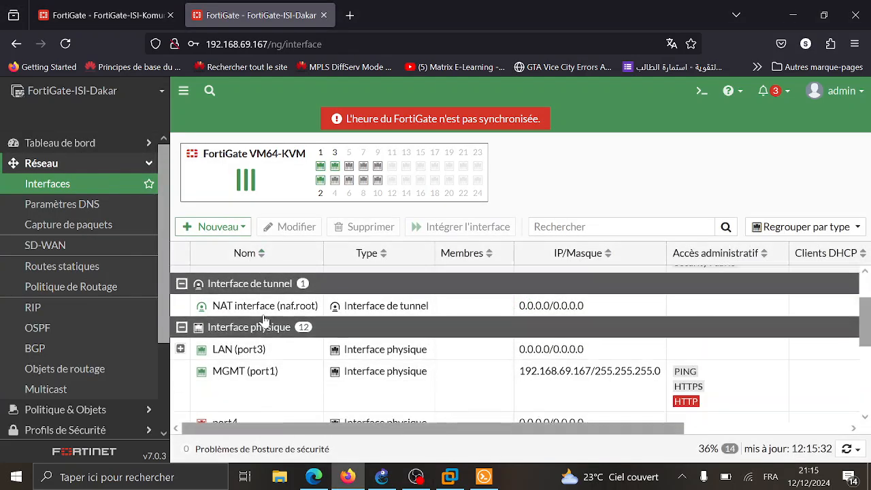
click(220, 226)
click(229, 264)
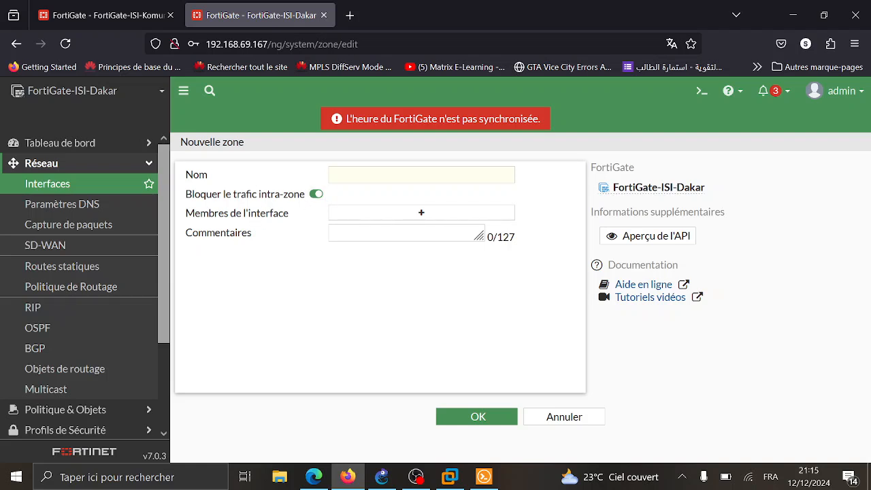
click(421, 175)
text(Inter-vlan)
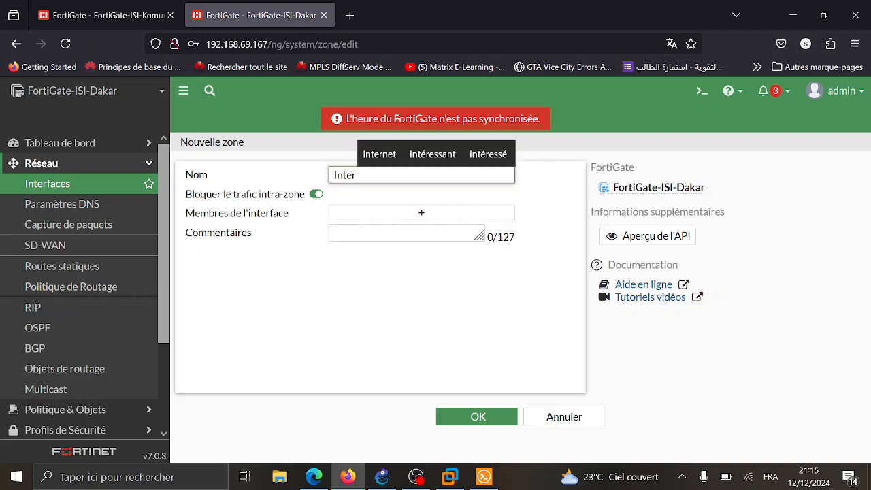
click(316, 194)
click(377, 217)
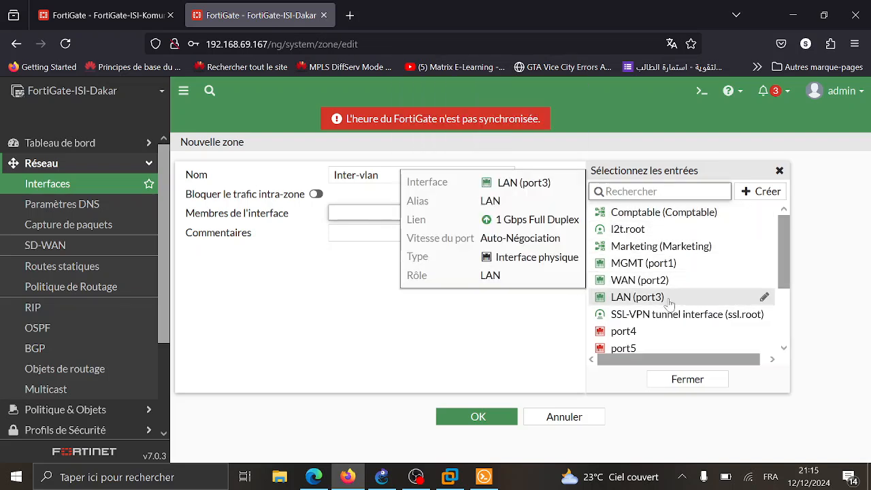
scroll(671, 299, down, 3)
scroll(671, 305, up, 3)
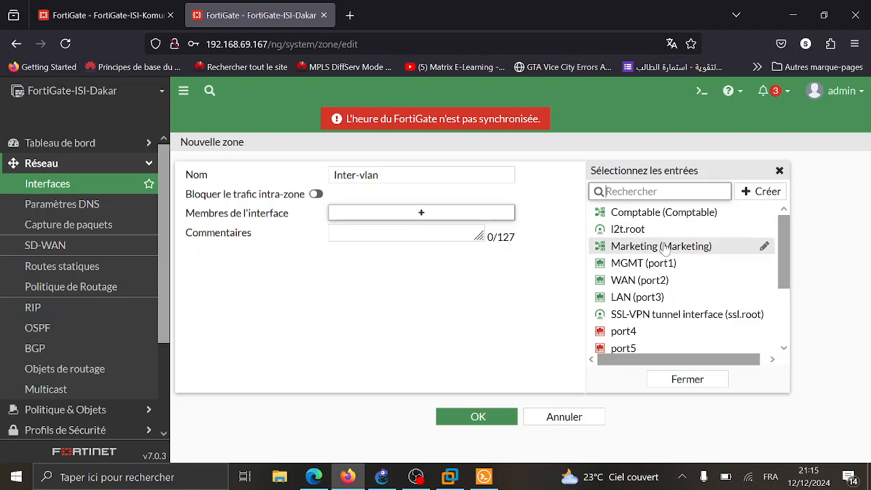
click(659, 245)
click(652, 213)
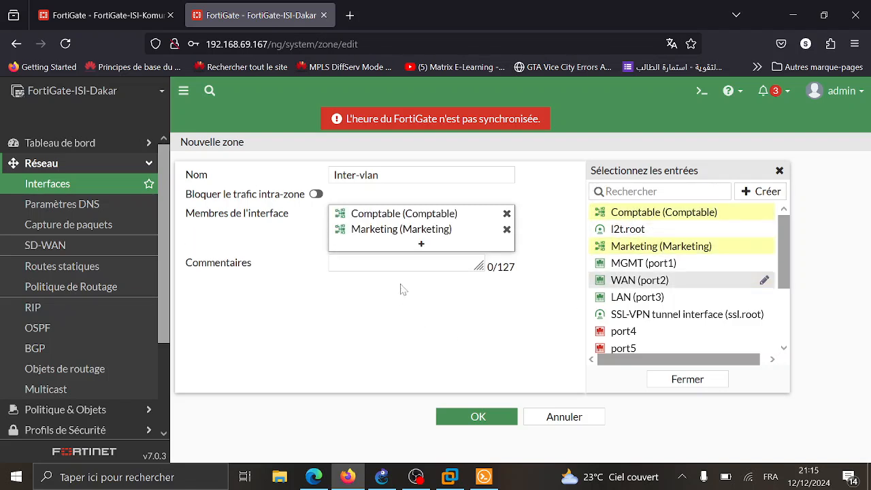
- Comment the zone 'routage inter-vlan' and save it
click(402, 263)
text(routage)
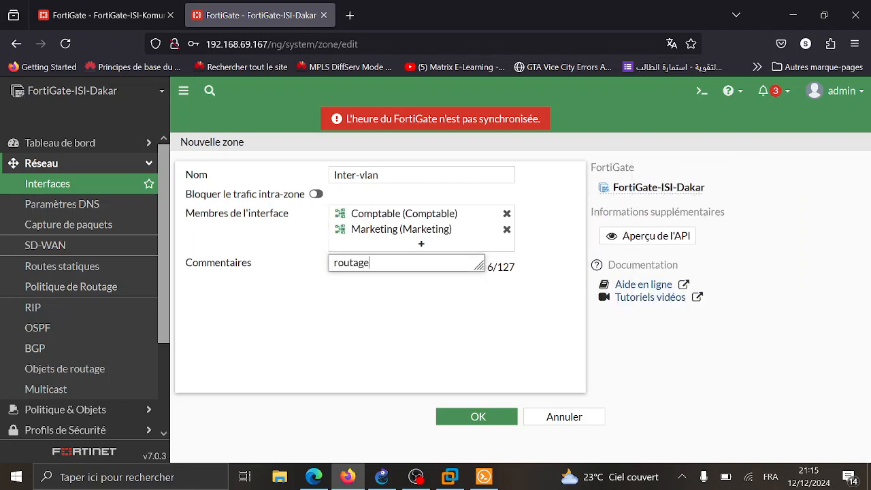
text( inter-vla)
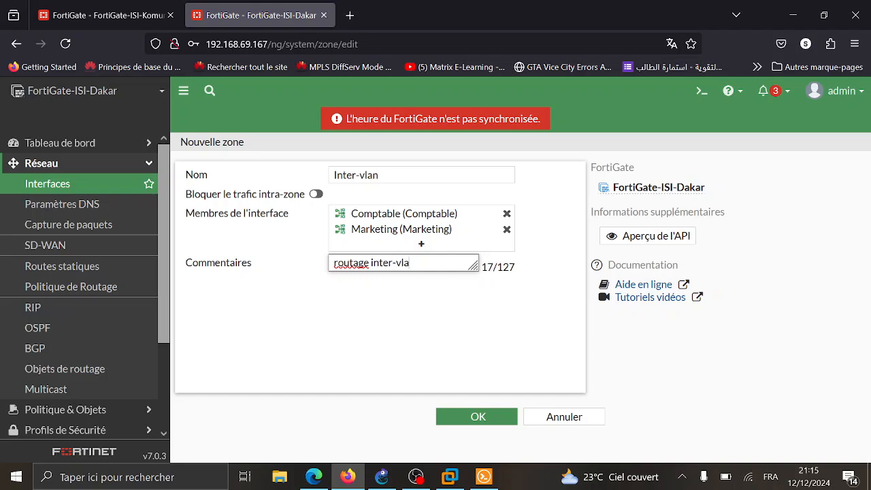
text(n)
click(478, 417)
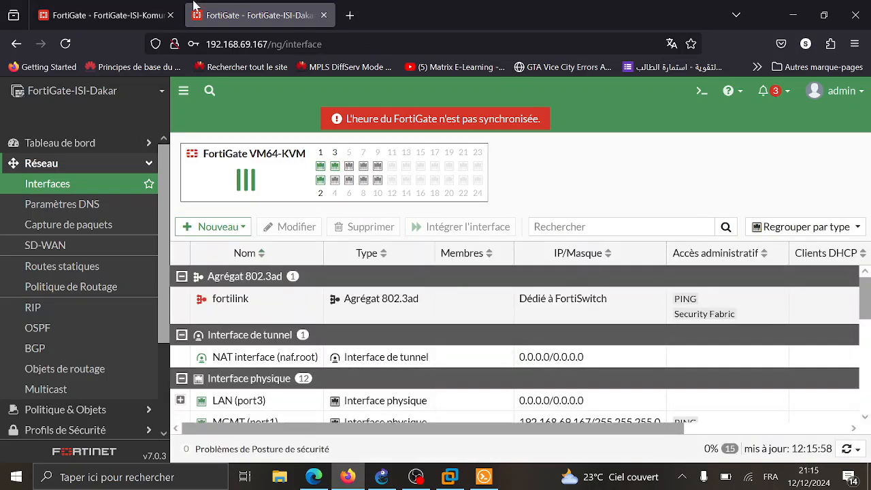
- Return to the GNS3 topology and bring up the ISP router's console
click(127, 6)
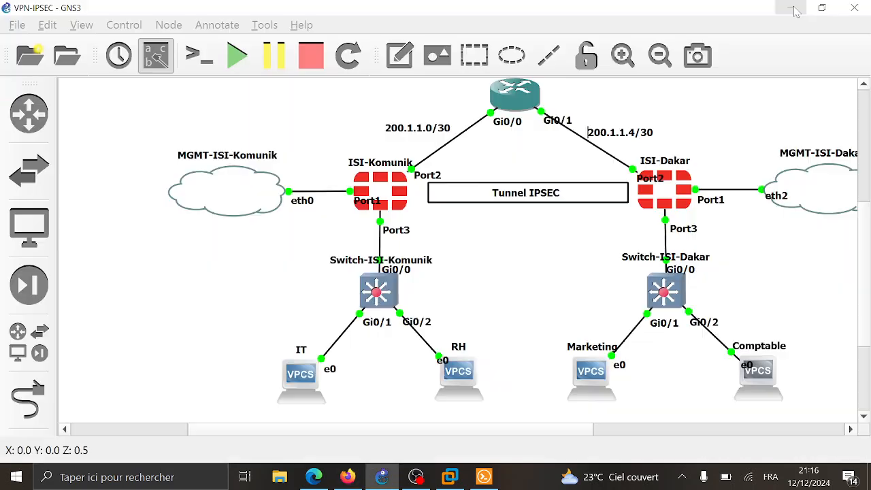
click(793, 15)
scroll(544, 177, up, 2)
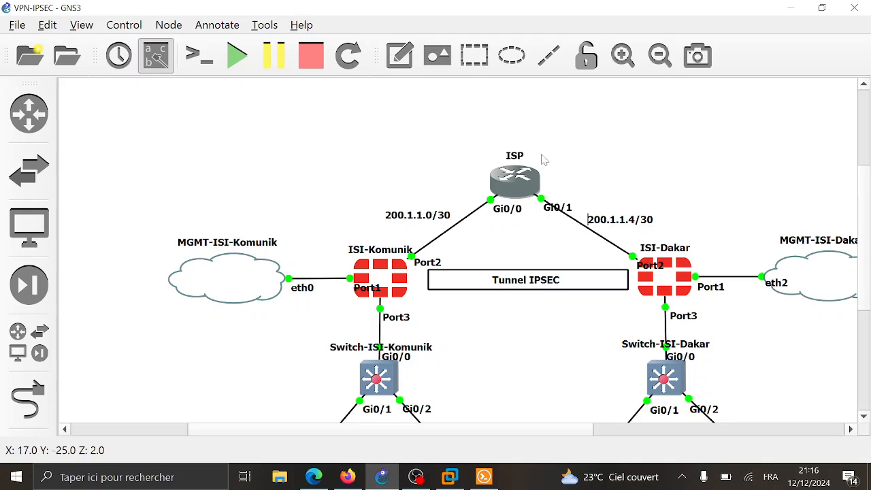
scroll(657, 175, down, 2)
scroll(657, 175, right, 5)
scroll(657, 176, left, 3)
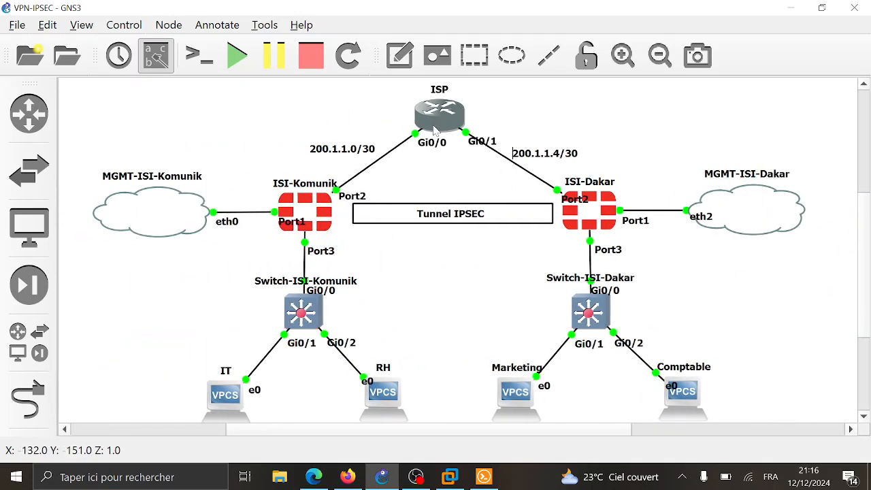
click(480, 478)
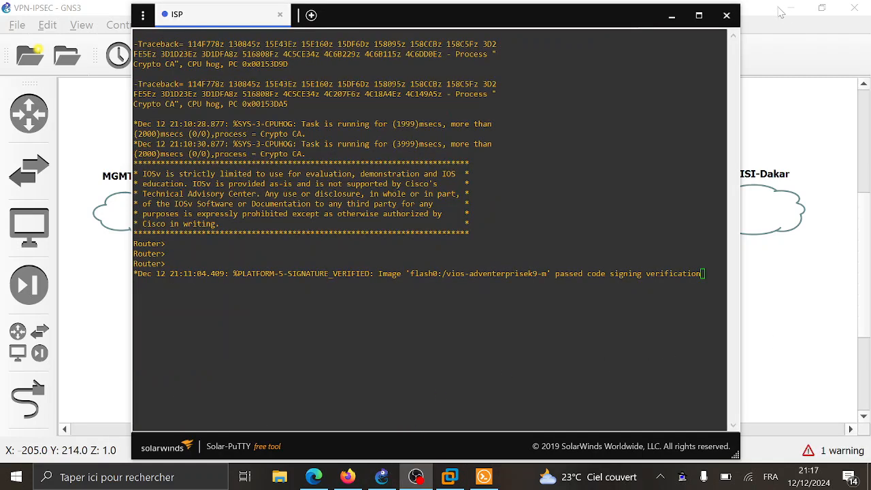
- Enter configuration mode on the router and set its hostname to ISP
key(Return)
key(Return)
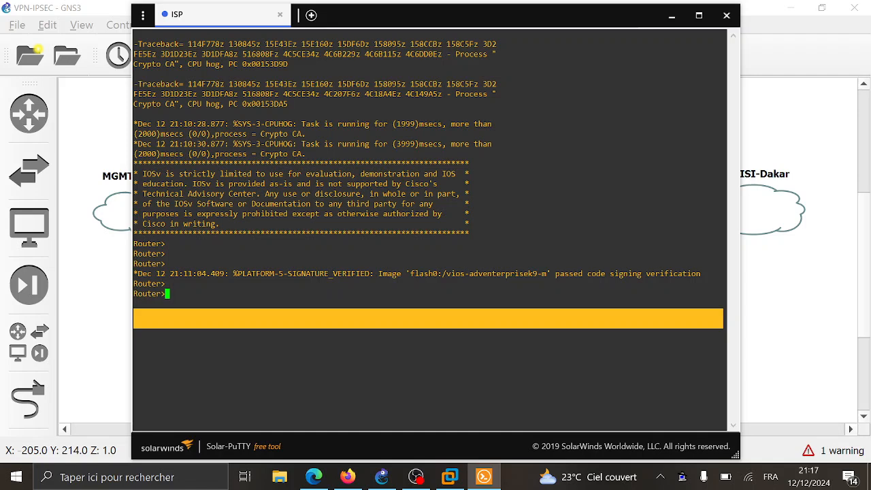
text(en)
key(Return)
text(conf t)
key(Return)
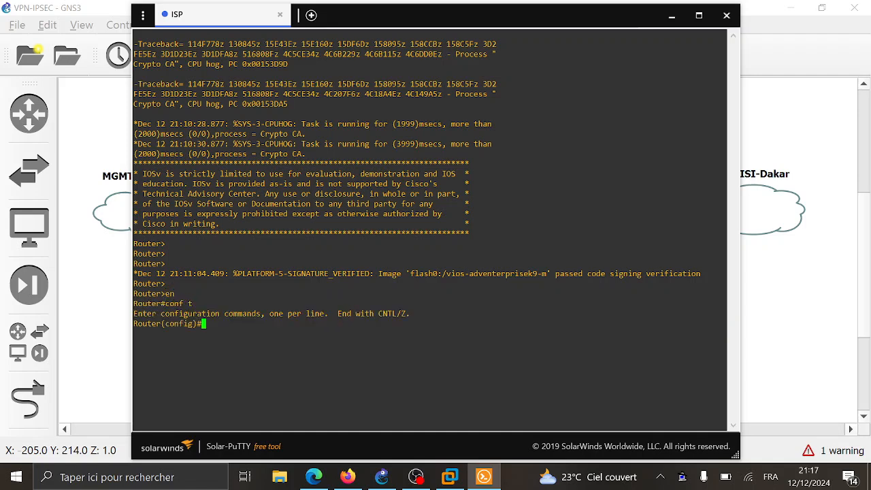
text(hos)
key(Tab)
text(ISP)
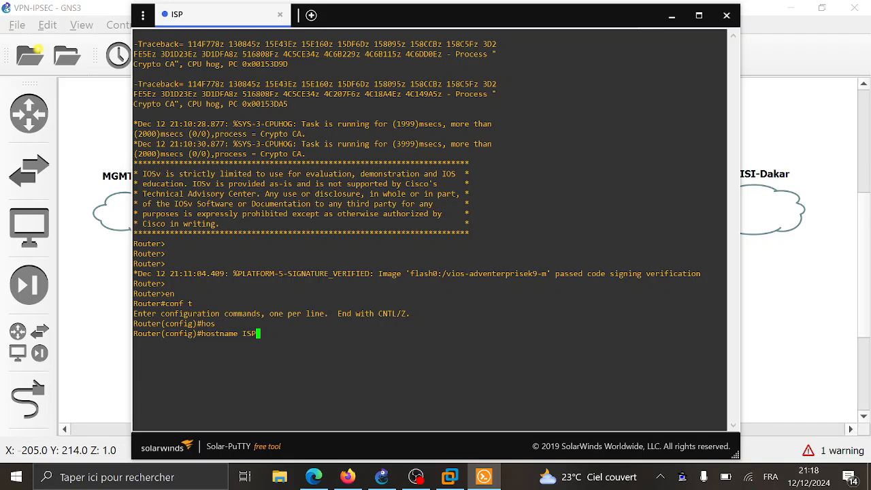
key(Return)
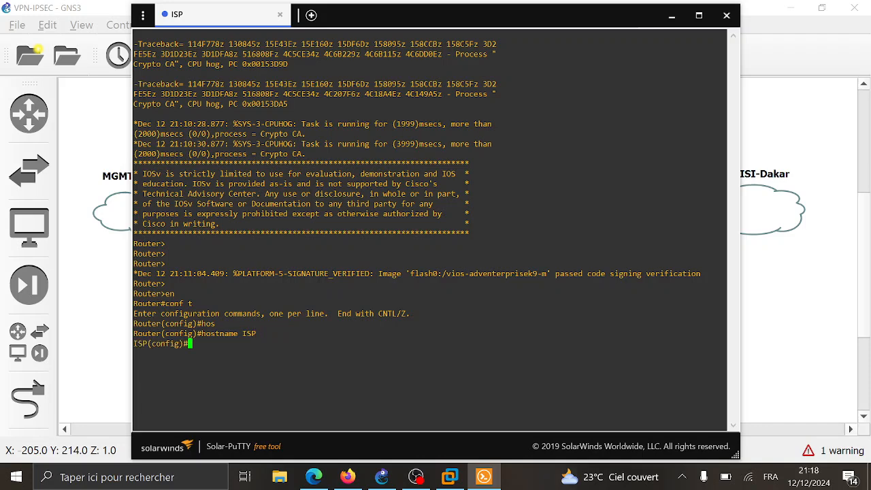
- Tile the GNS3 topology on the right half and the ISP console on the left
click(820, 250)
key(super+Right)
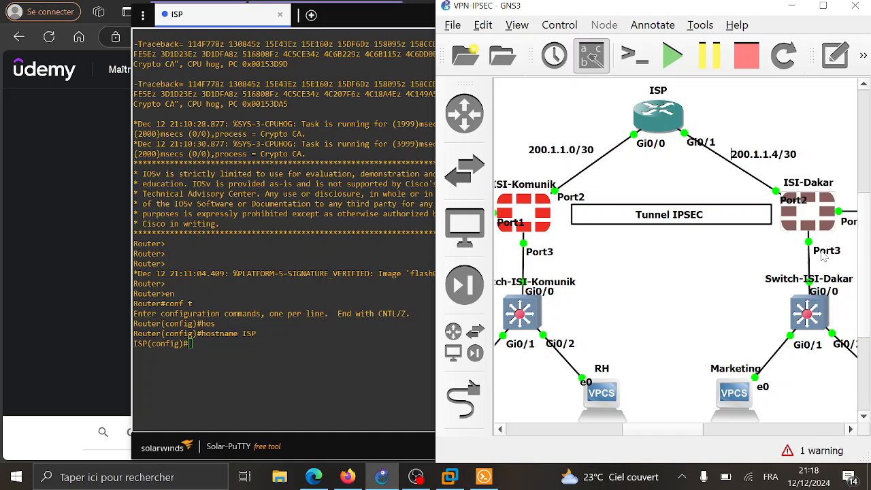
key(super+Left)
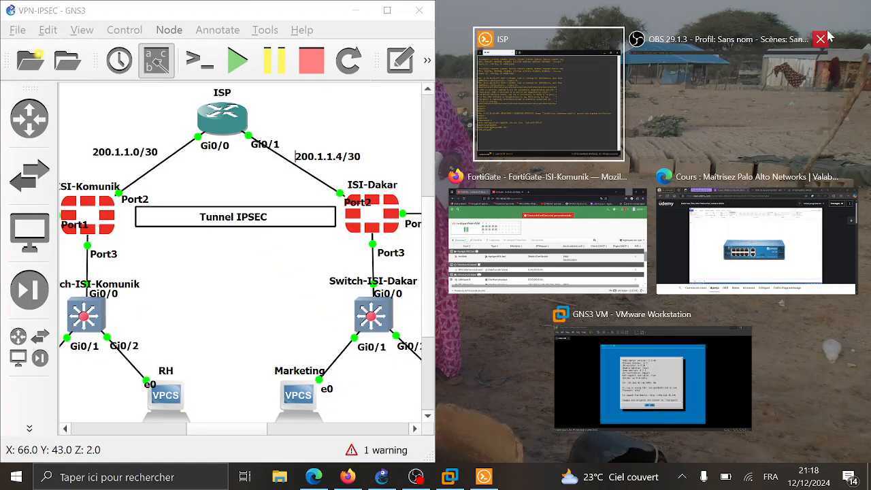
click(825, 36)
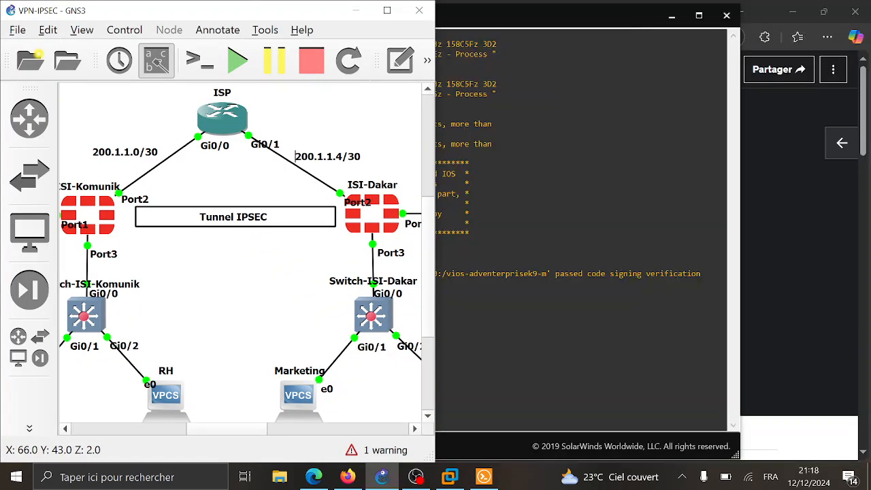
key(super)
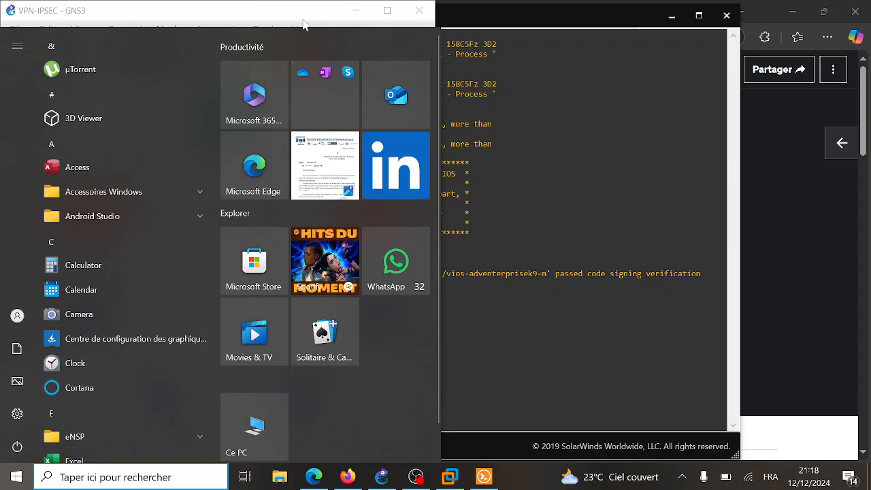
click(280, 4)
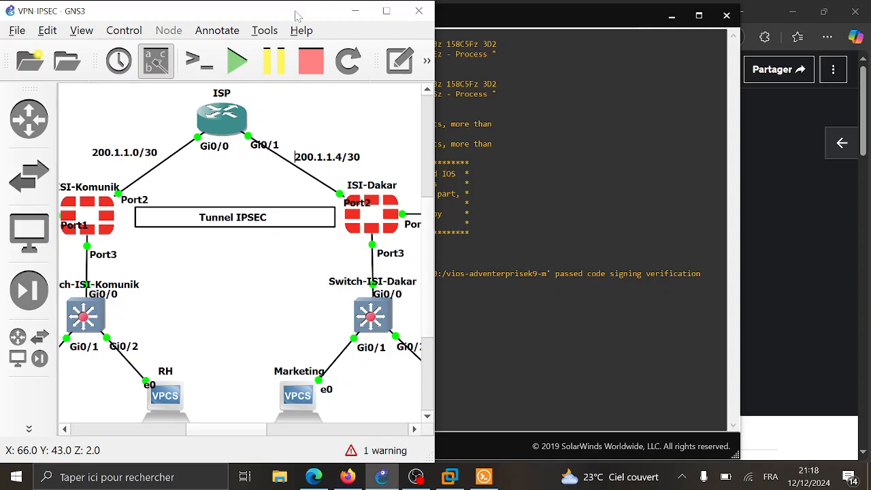
key(super+Up)
key(super+Down)
key(super+Right)
key(super+Right)
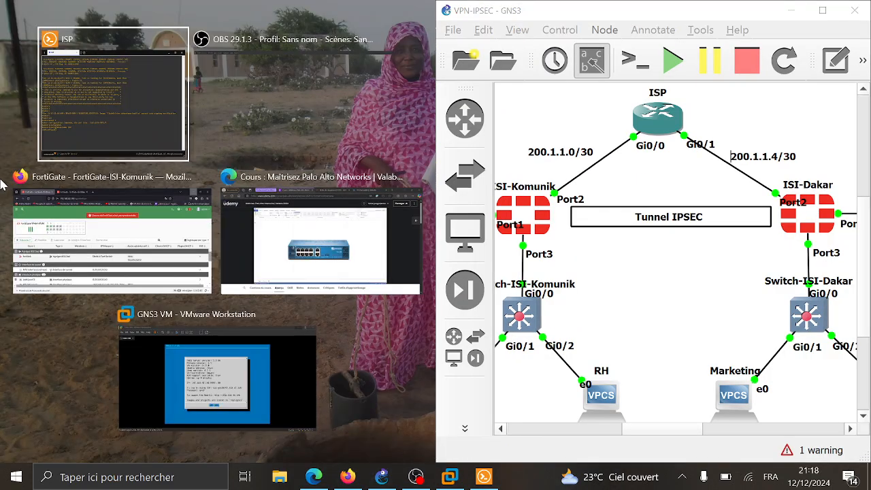
click(87, 105)
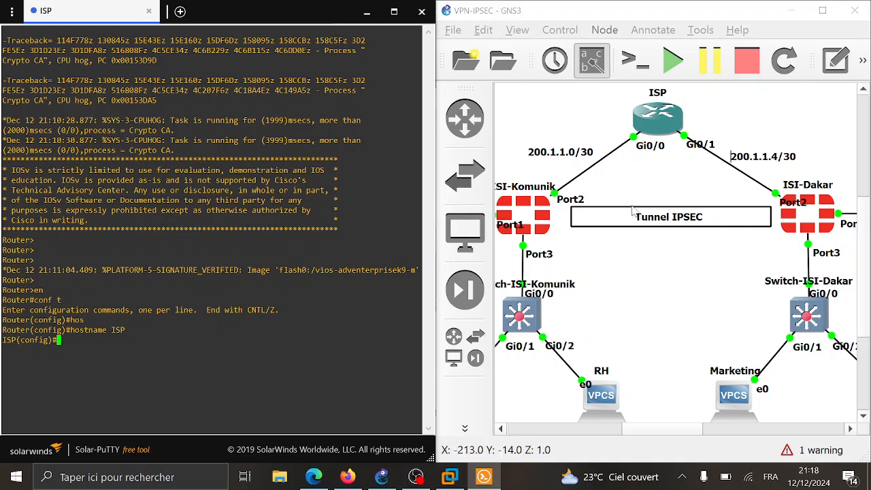
- Give g0/0 the address 200.1.1.1 255.255.255.252 and enable it
click(647, 153)
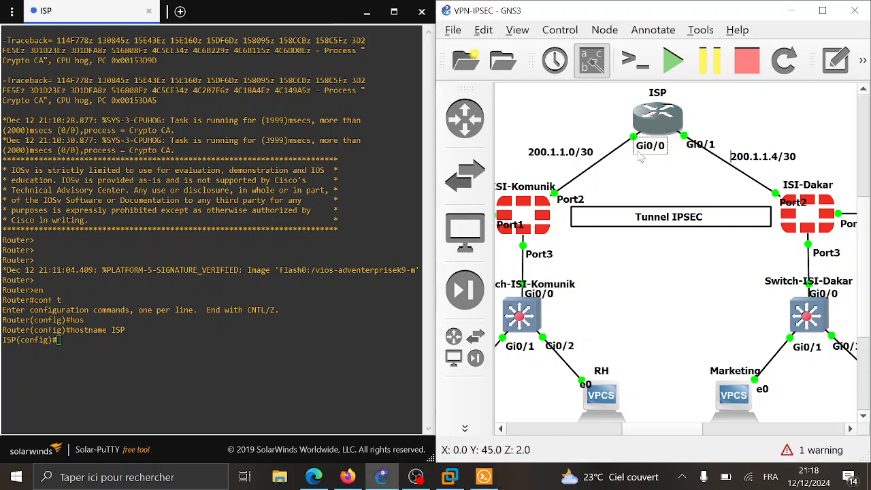
click(162, 140)
text(inter)
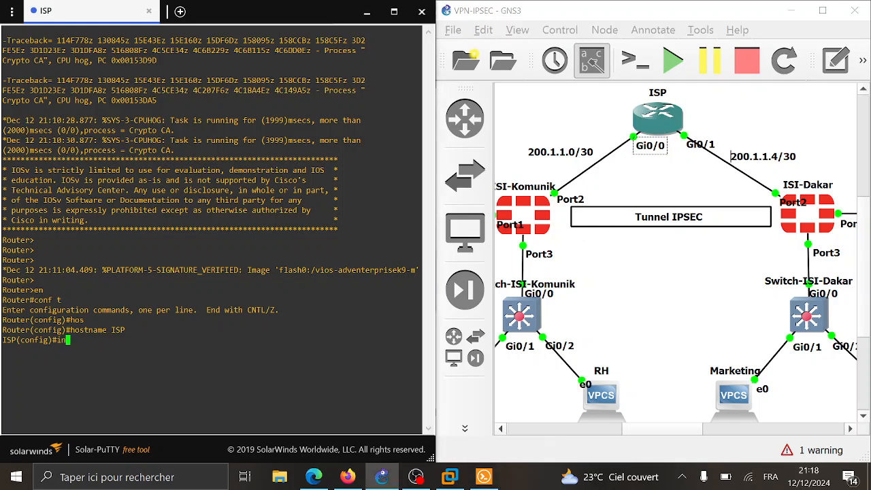
key(Tab)
text(g0/0)
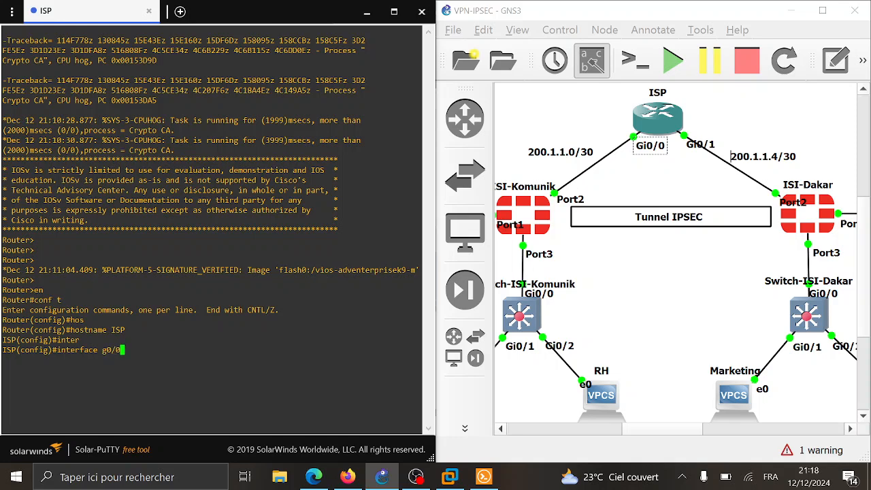
key(Return)
text(ip a)
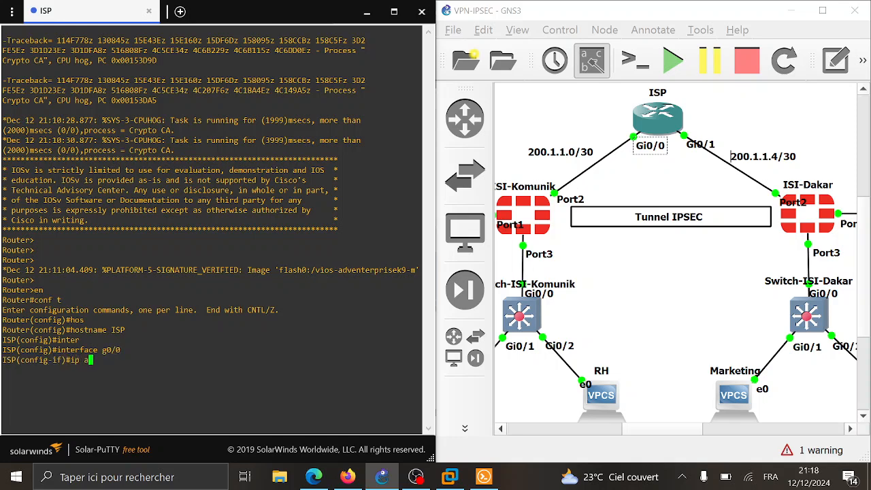
text(dd 200.1.1.1 255.)
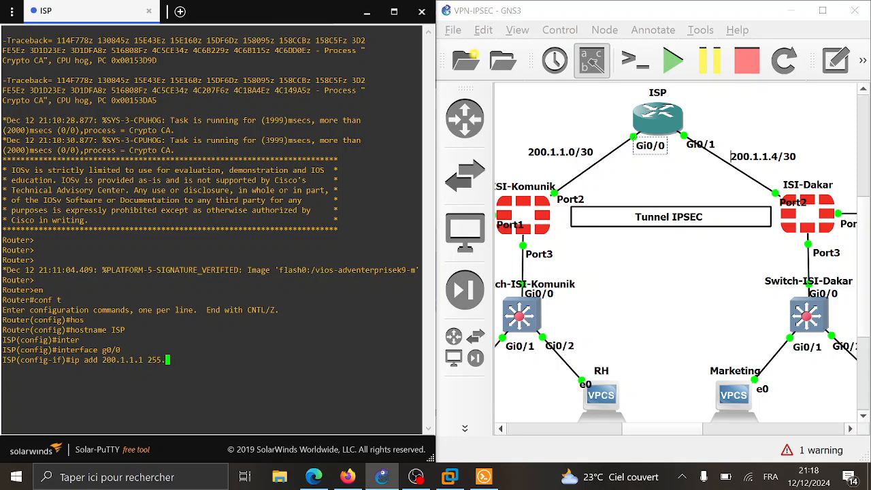
text(255.255.252)
key(Return)
text(no)
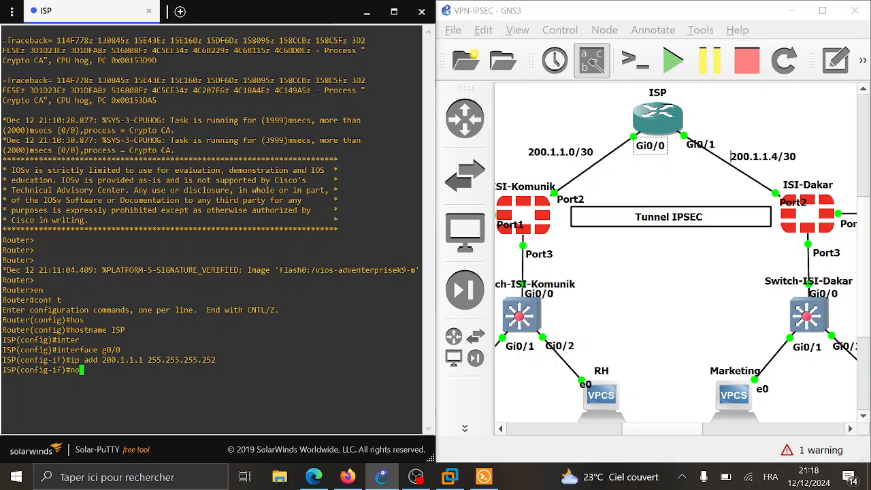
text( sh)
key(Return)
text(exit)
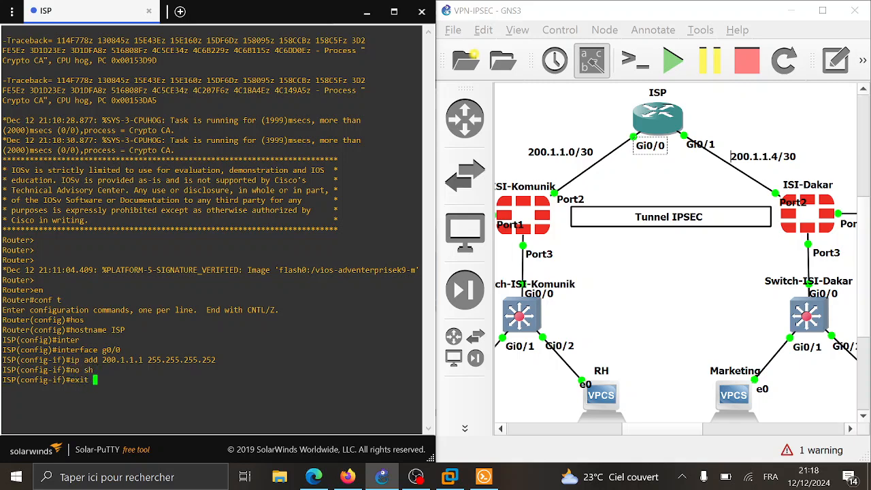
key(Return)
- Give g0/1 the address 200.1.1.5 and enable it
text(intef)
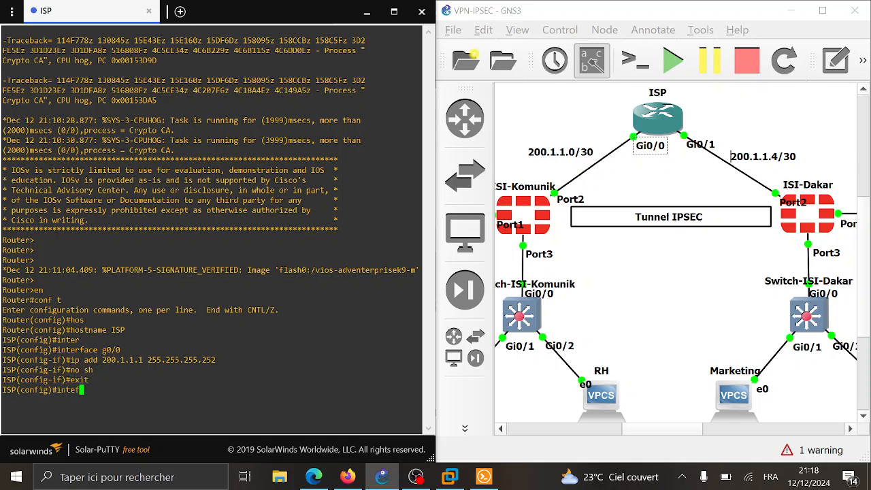
key(BackSpace)
text(r)
key(Tab)
key(Tab)
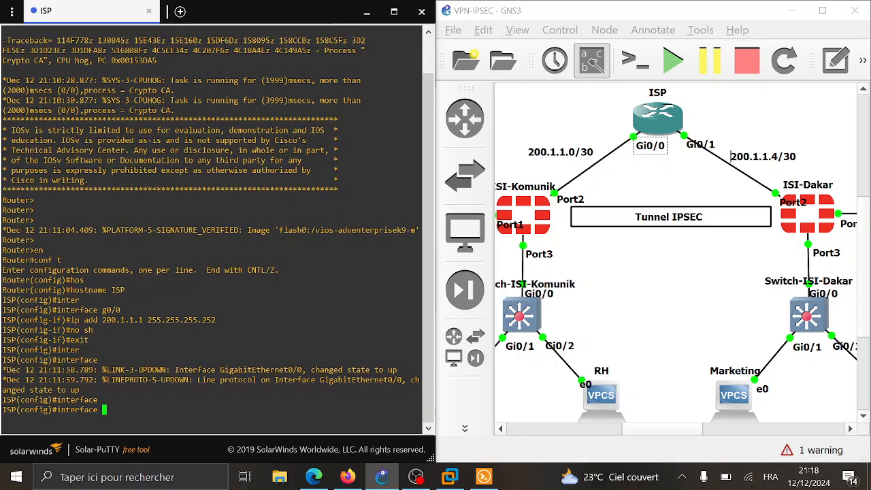
text(g0/1)
key(Return)
text(ip add )
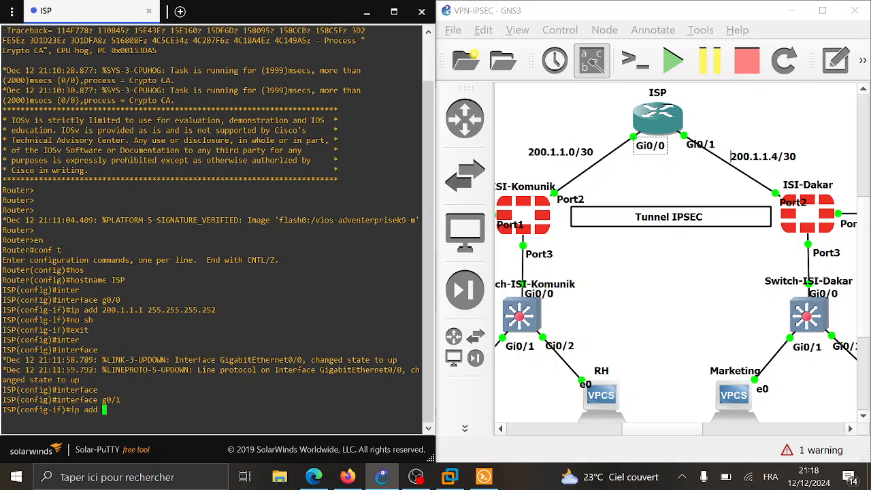
text(200.1.1.5 255.255.2)
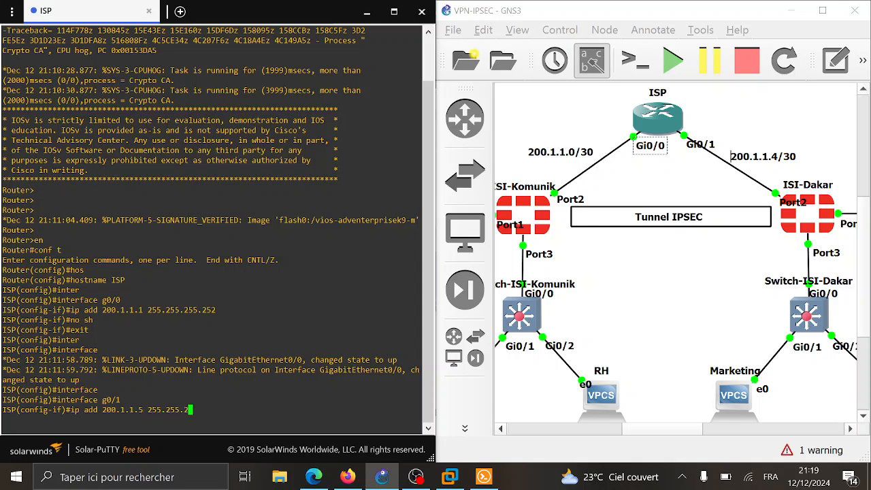
text(55.255.252)
key(Return)
text(no sh)
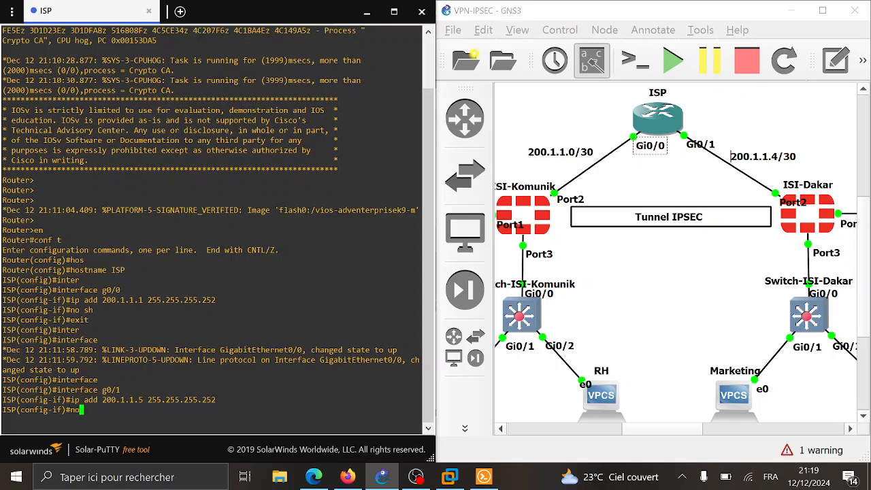
key(Return)
text(exit)
key(Return)
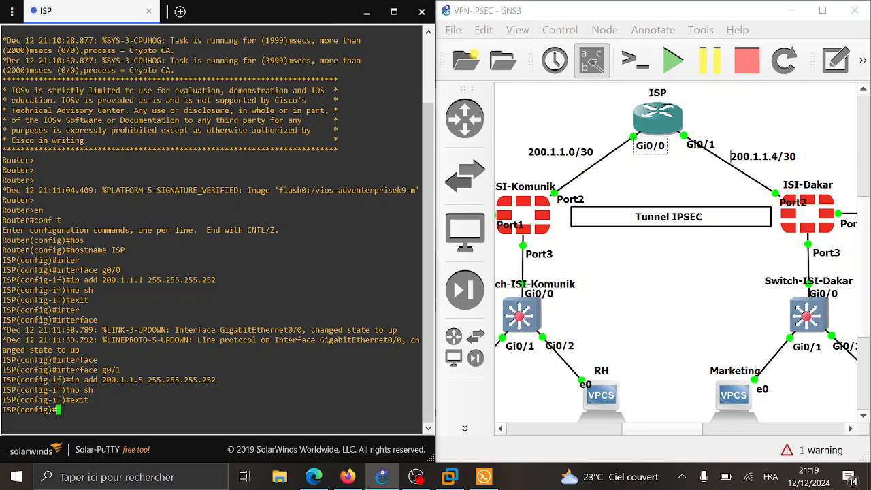
- Start entering a route command at a fresh ISP prompt
key(Return)
key(Return)
key(Return)
key(Return)
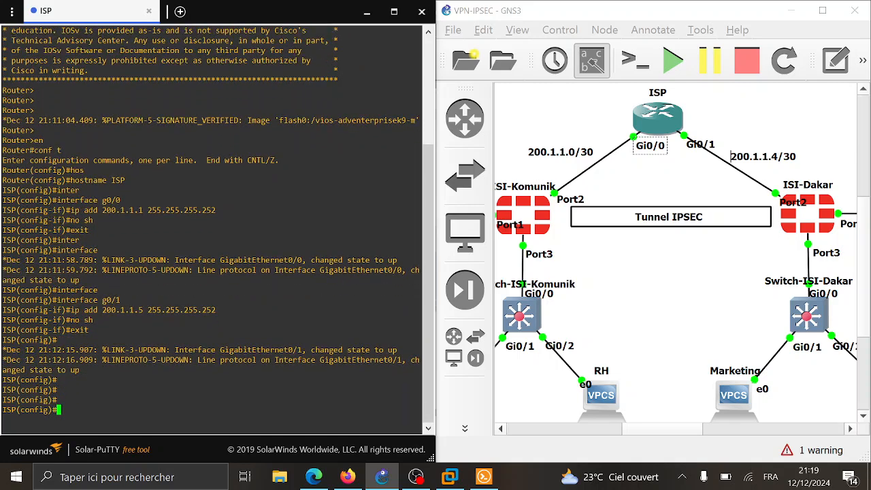
text(route)
key(Tab)
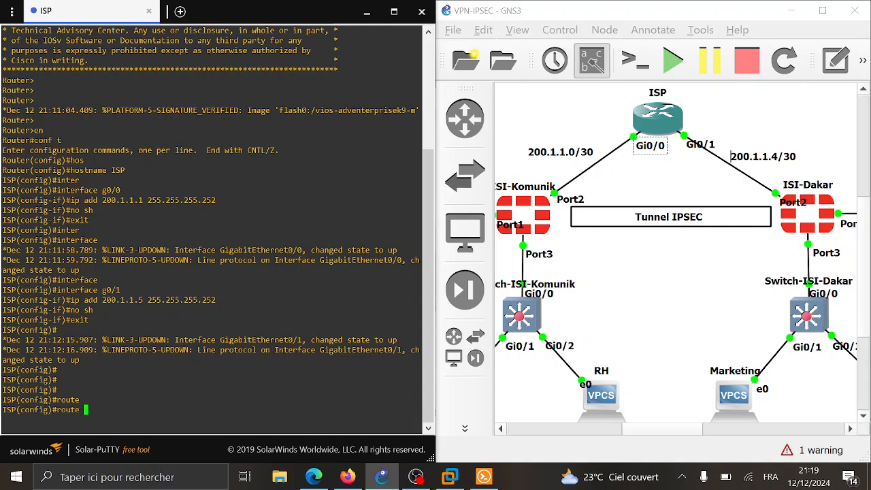
- Add default routes 0.0.0.0 0.0.0.0 out g0/0 and g0/1 on the ISP router
key(BackSpace)
key(BackSpace)
key(BackSpace)
key(BackSpace)
key(BackSpace)
key(BackSpace)
text(ip route 0.0.0.0 0.0.0)
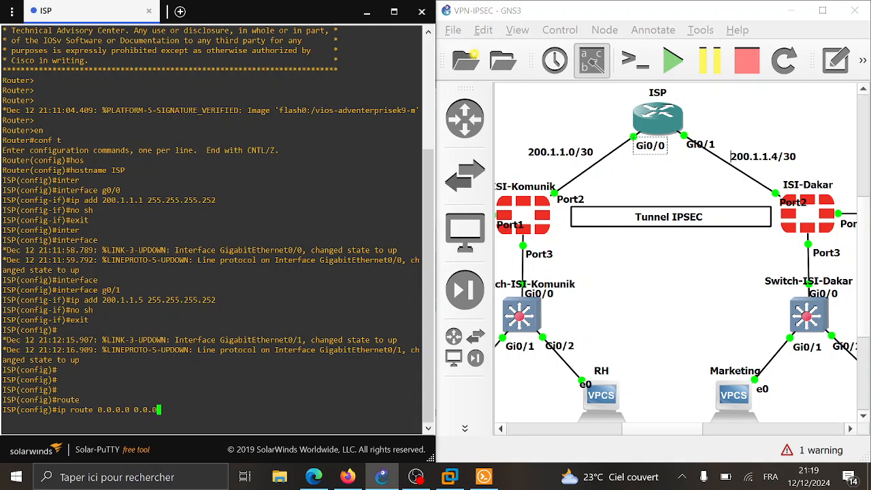
text(.0)
drag(135, 410, 102, 410)
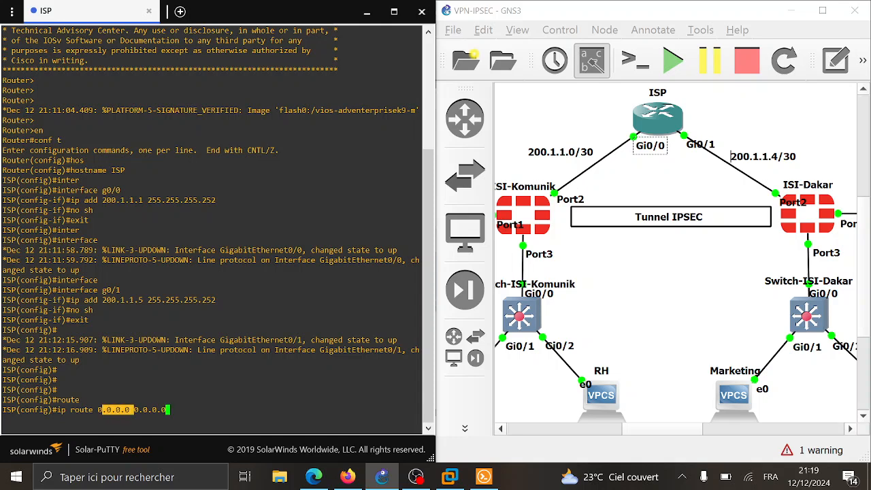
drag(417, 410, 112, 410)
drag(168, 409, 124, 410)
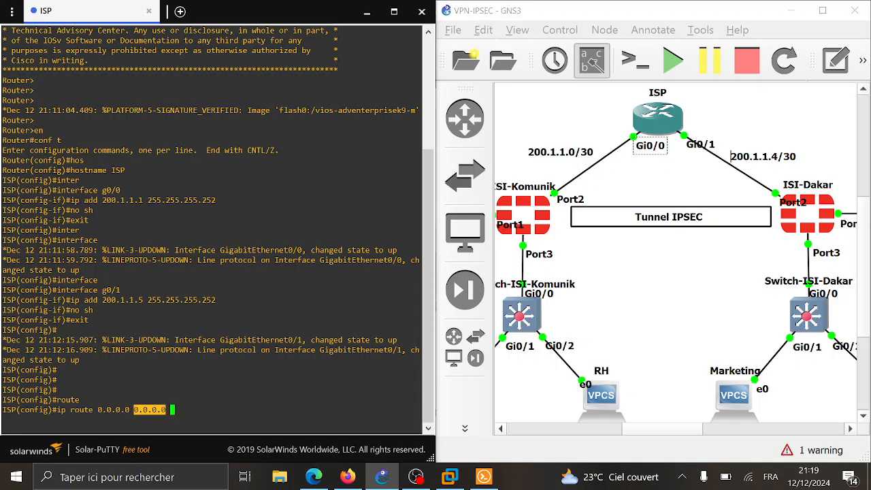
text(g0/0)
key(Return)
key(Up)
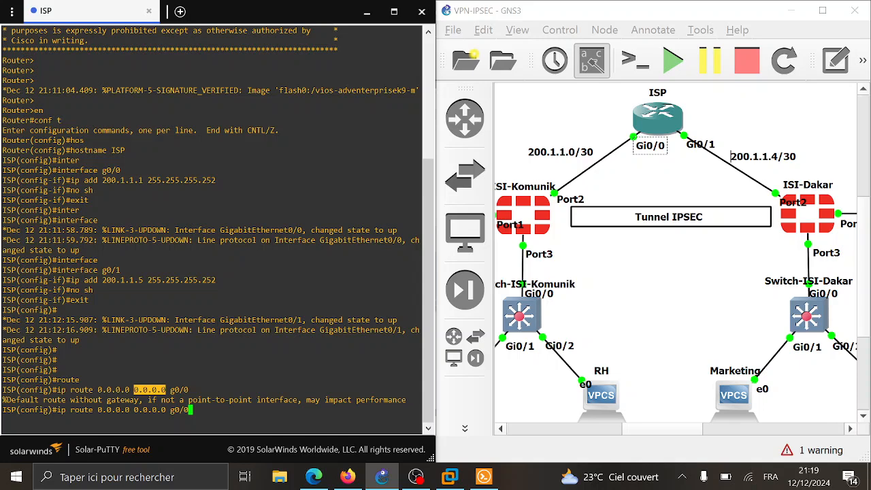
key(BackSpace)
text(1)
click(150, 390)
key(Return)
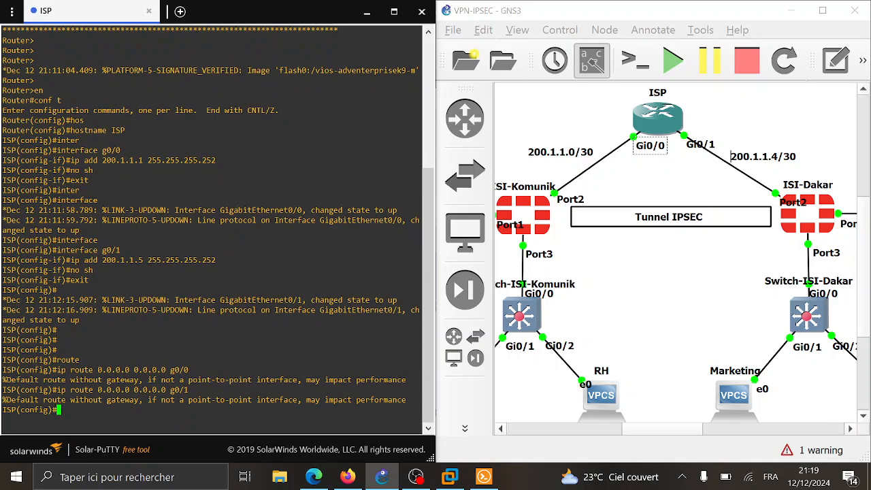
- Exit configuration mode, save the router configuration with wr, and minimize the console
text(end)
key(Return)
text(wr)
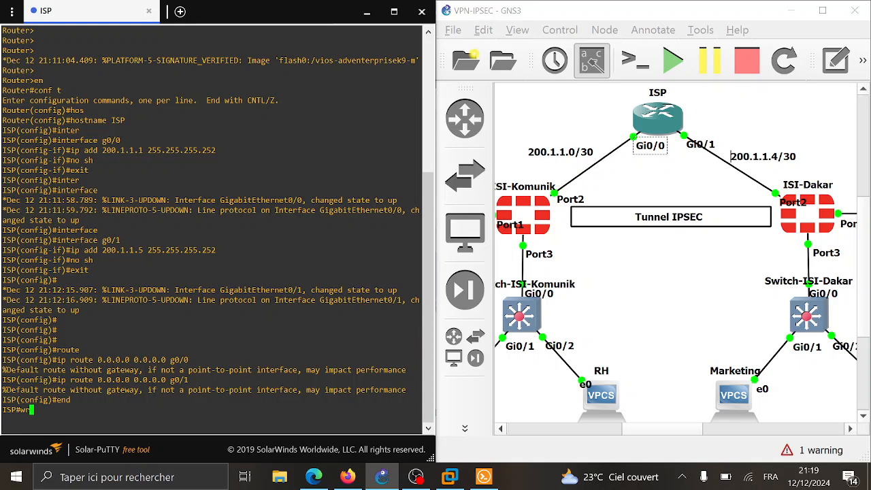
key(Return)
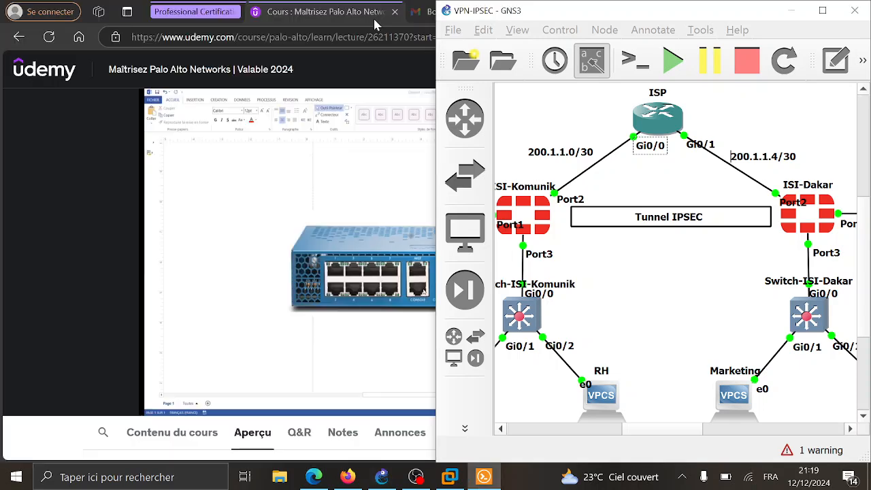
click(367, 11)
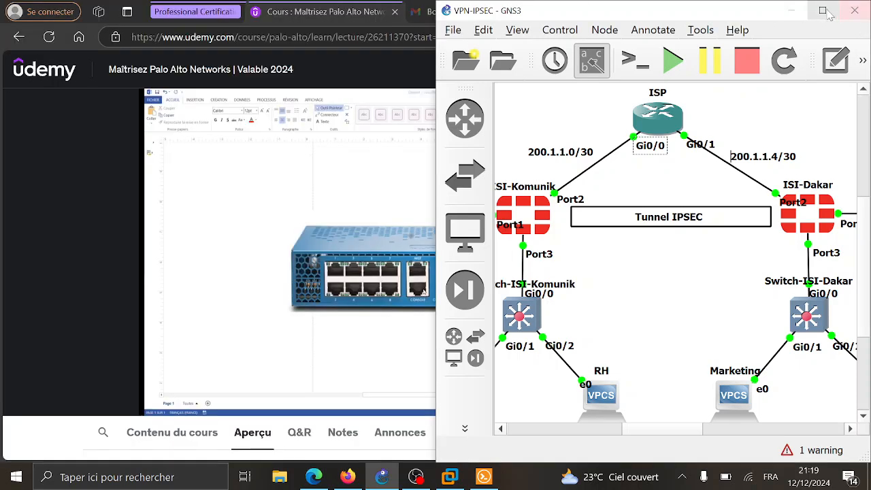
- Run 'execute ping 200.1.1.6' from the ISI-Komunik CLI console; every attempt returns sendto failed
click(822, 11)
click(349, 474)
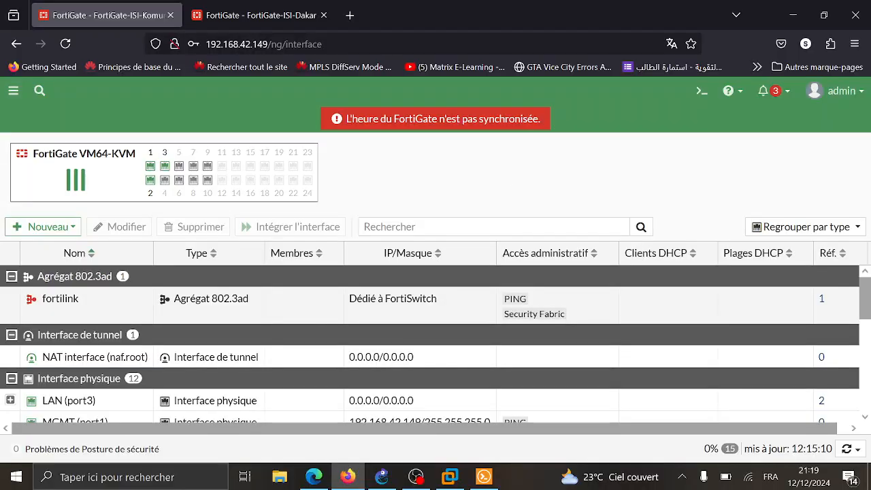
click(703, 92)
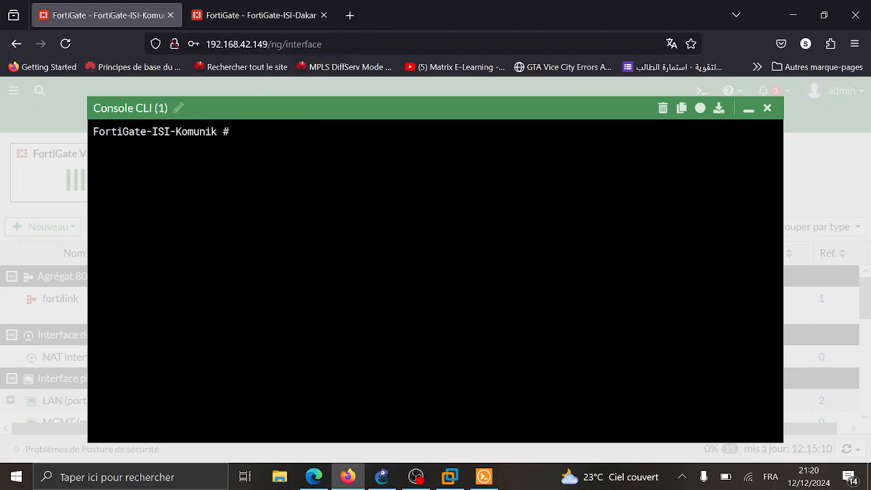
text(execute ping 200.1.1.)
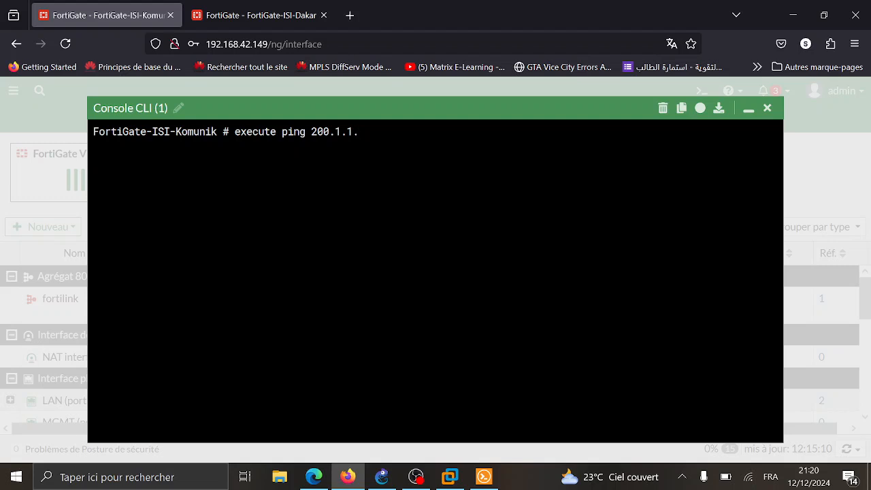
text(6)
key(Return)
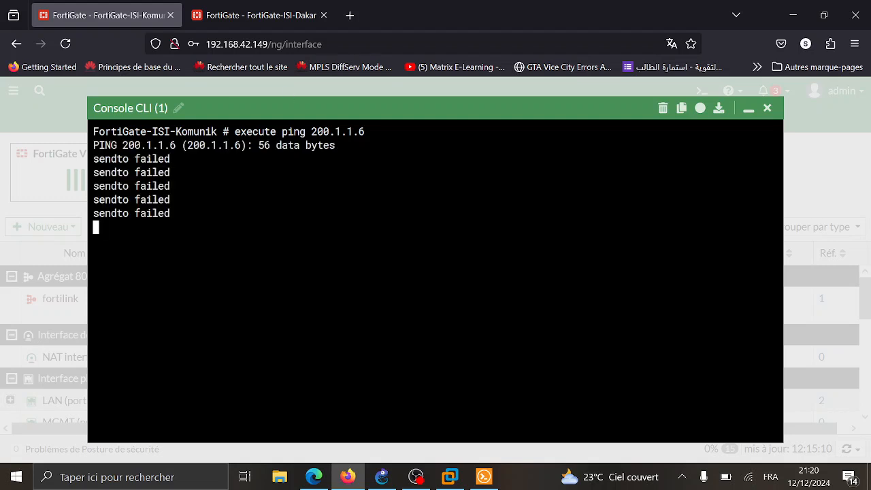
click(767, 109)
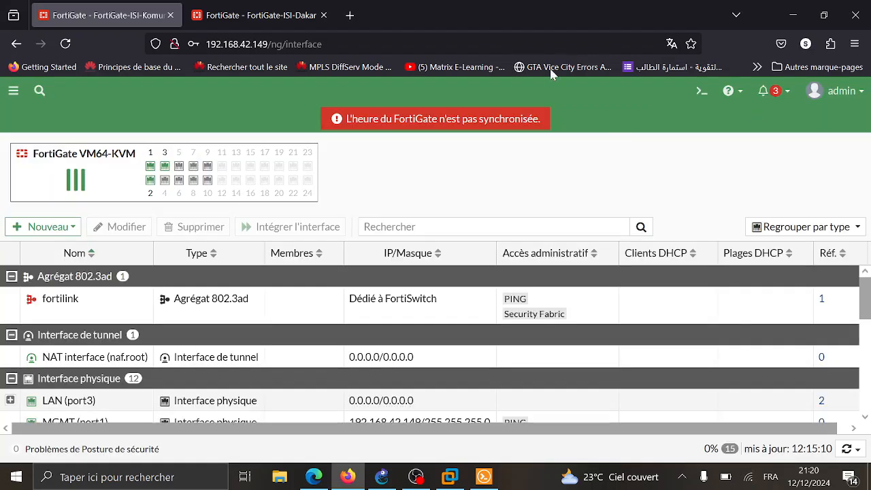
- Create a default static route on ISI-Komunik via gateway 200.1.1.1 on WAN (port2)
click(13, 90)
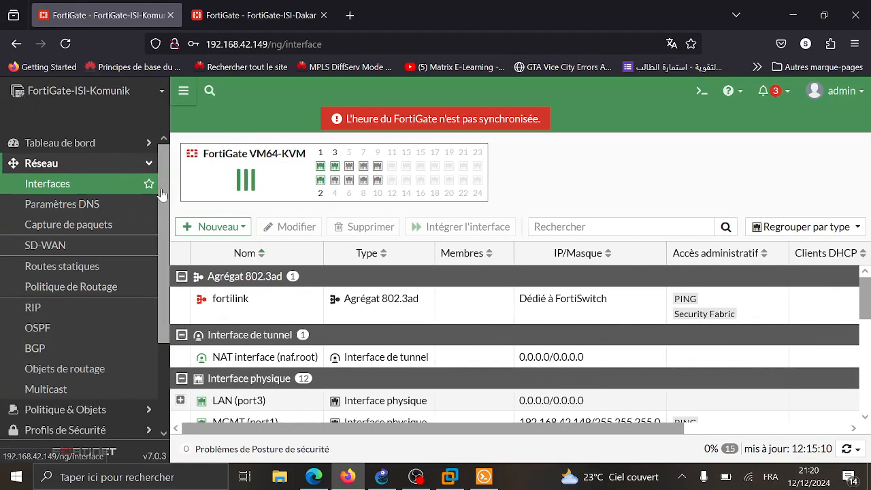
click(85, 274)
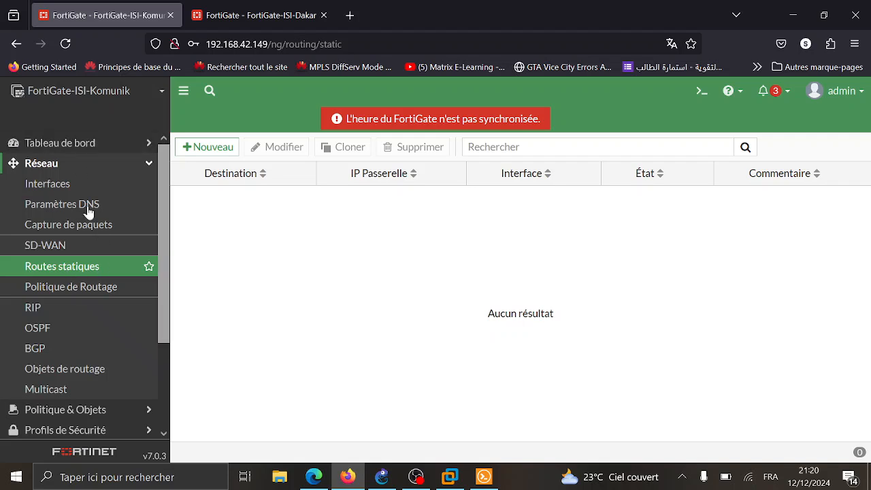
click(229, 147)
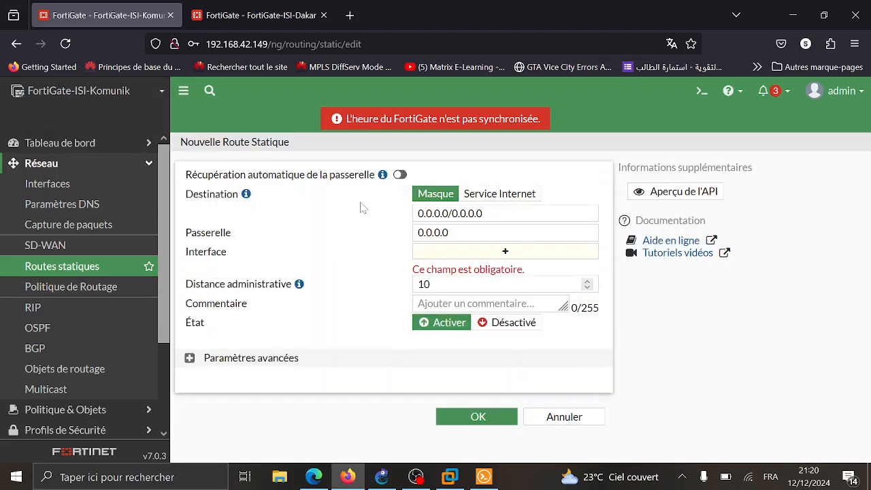
click(476, 232)
key(ctrl+a)
text(20)
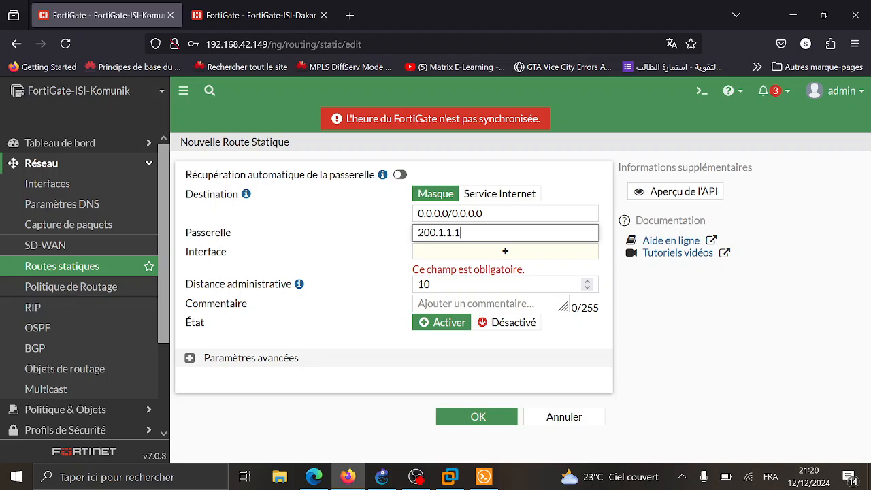
click(507, 253)
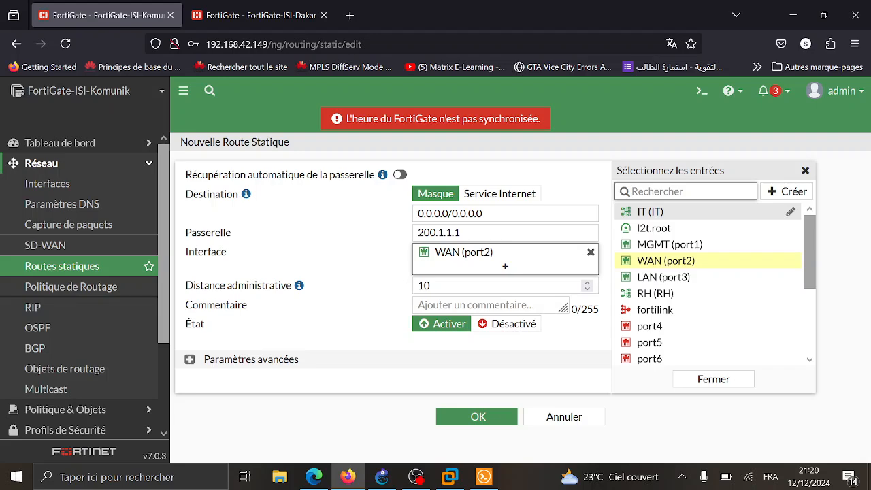
click(473, 417)
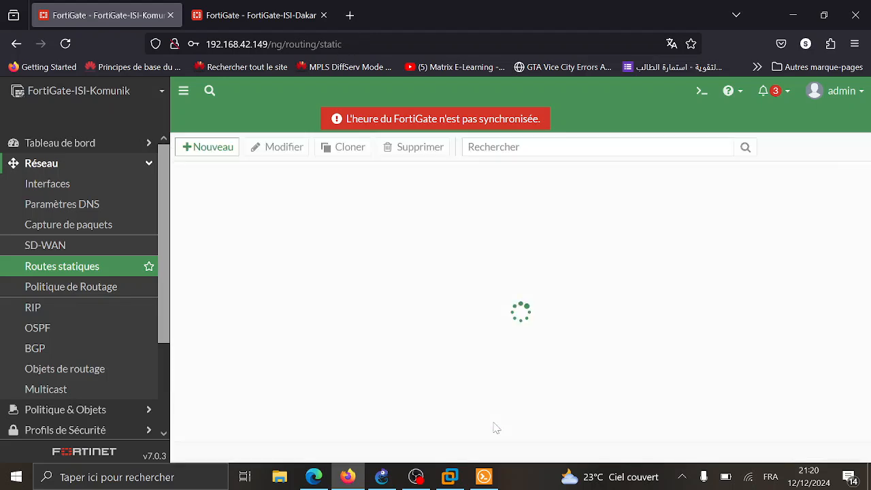
click(250, 14)
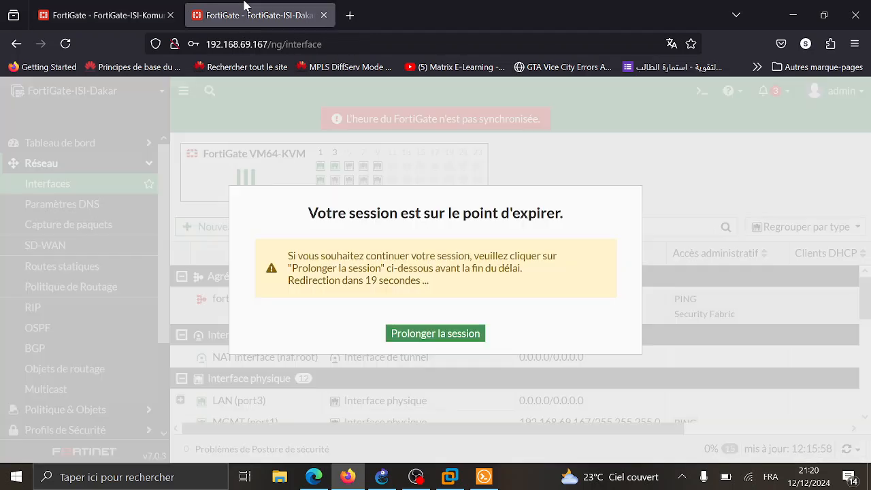
- Extend the ISI-Dakar session and add a default static route via 200.1.1.5 on WAN (port2)
click(441, 336)
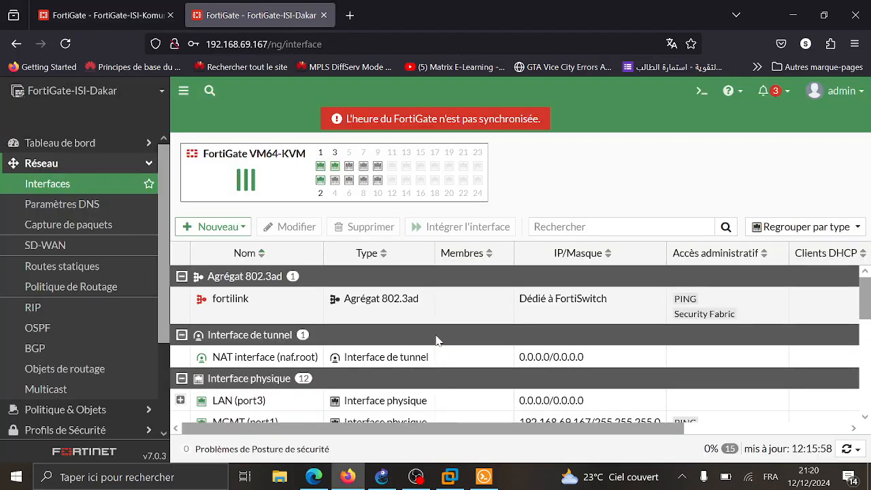
click(109, 286)
click(71, 267)
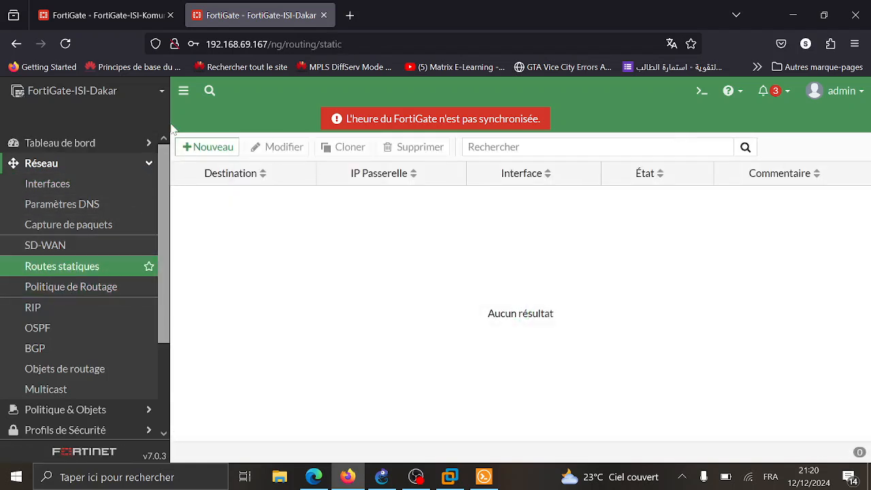
click(210, 148)
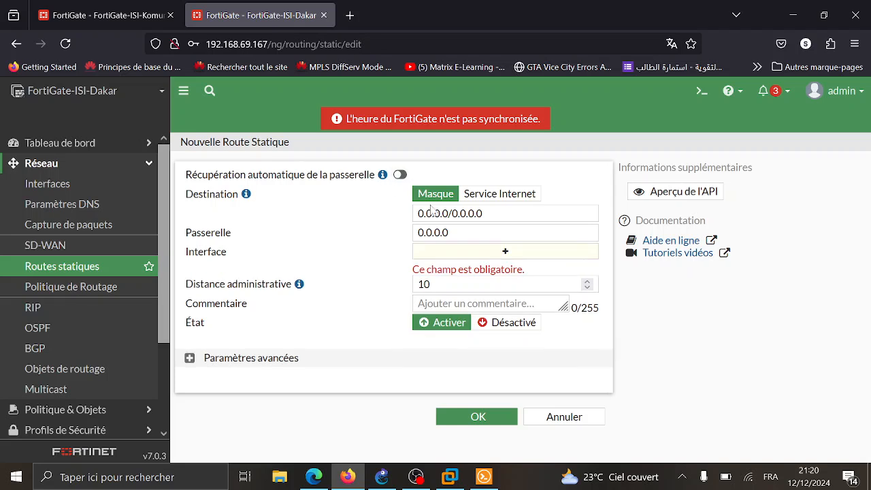
click(432, 232)
key(ctrl+a)
text(2)
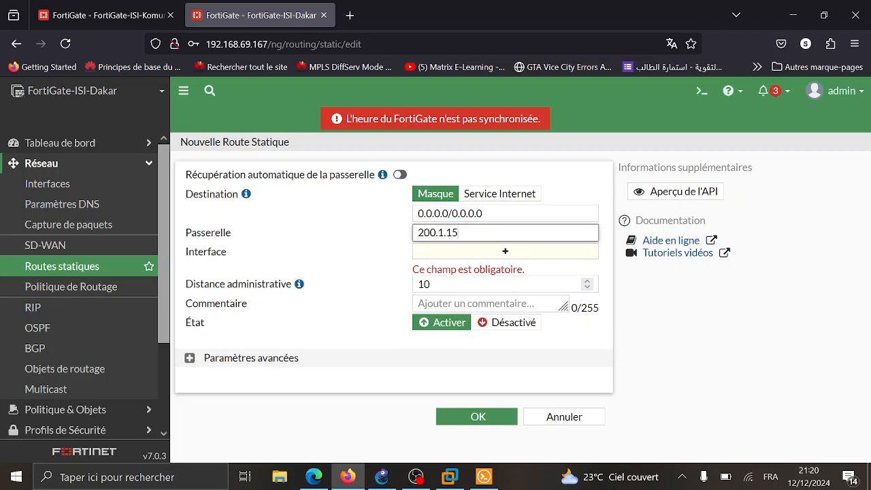
click(451, 259)
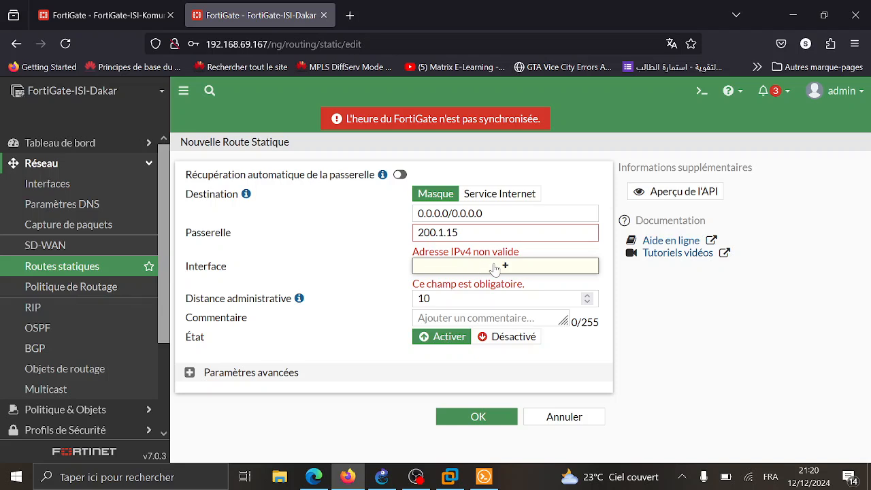
click(485, 266)
click(453, 232)
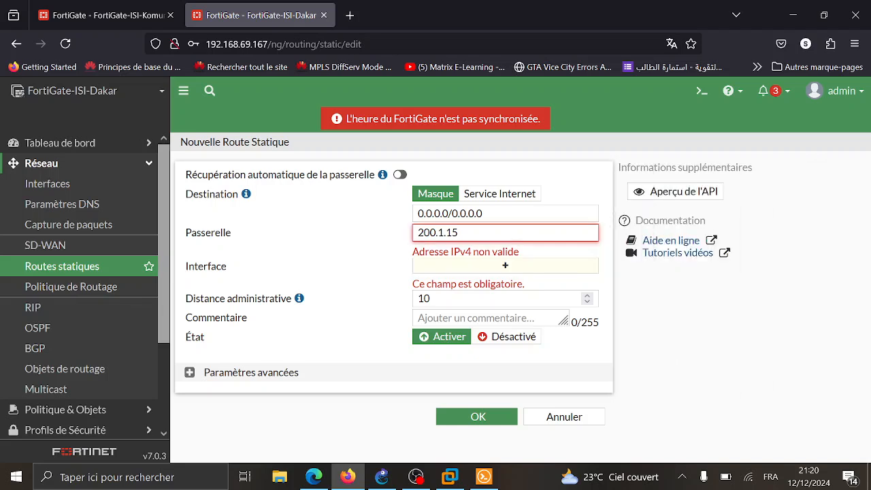
click(481, 265)
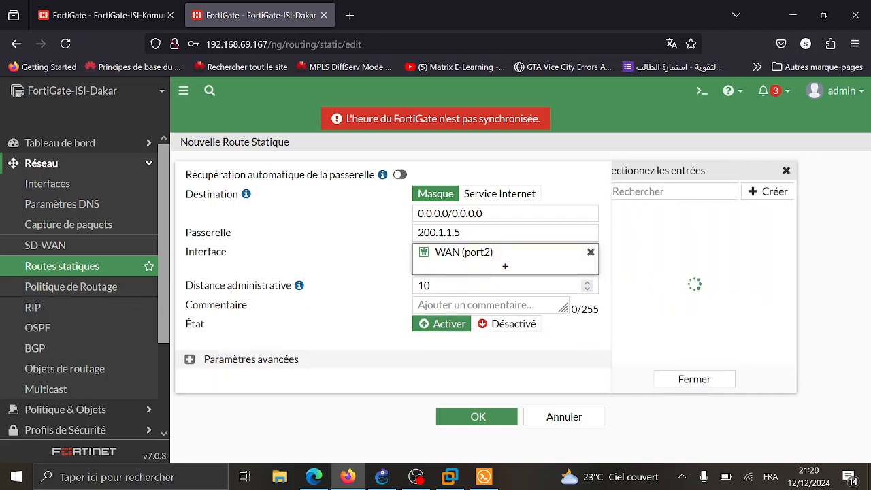
click(493, 417)
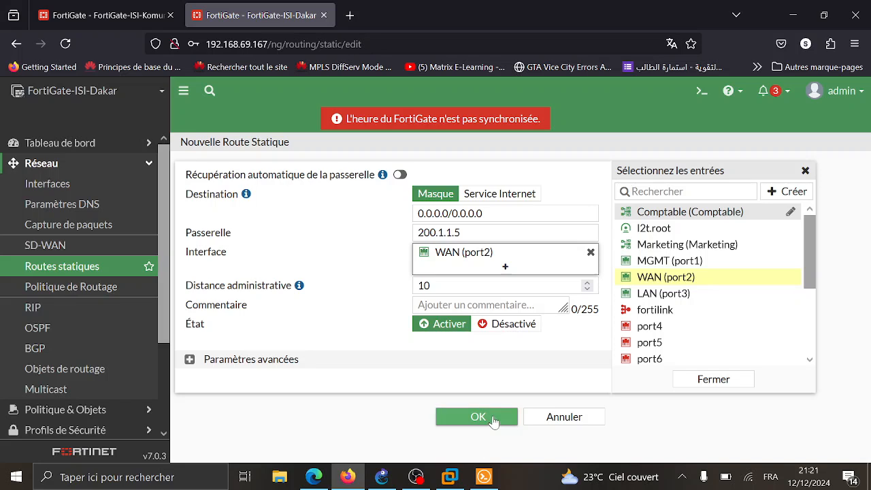
- Rerun the ping to 200.1.1.6 from ISI-Komunik's CLI, now getting 5/5 replies with 0% loss
click(129, 15)
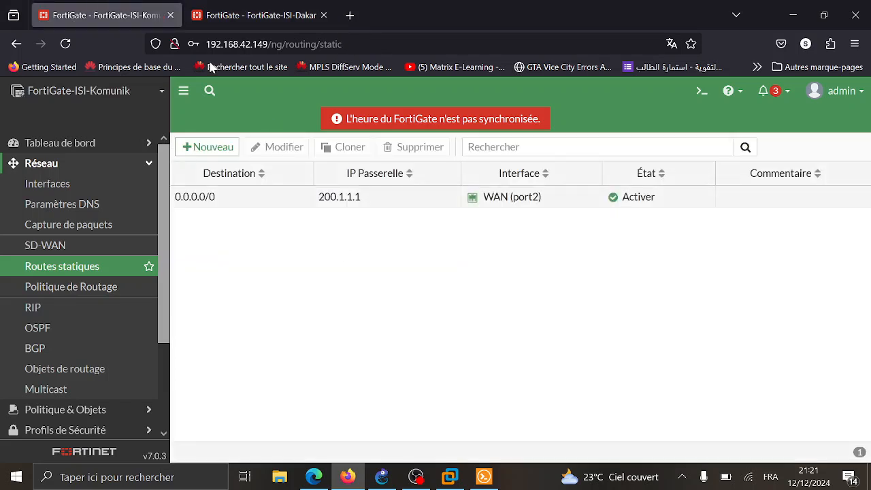
click(701, 96)
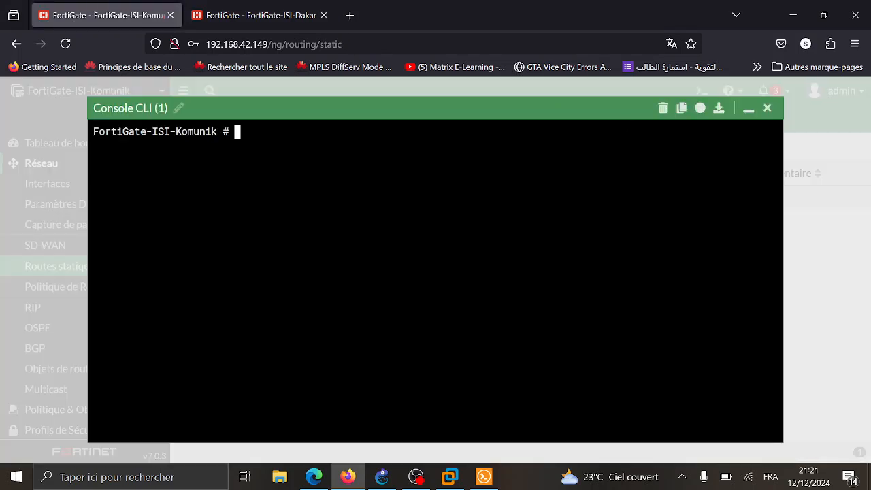
text(execute ping )
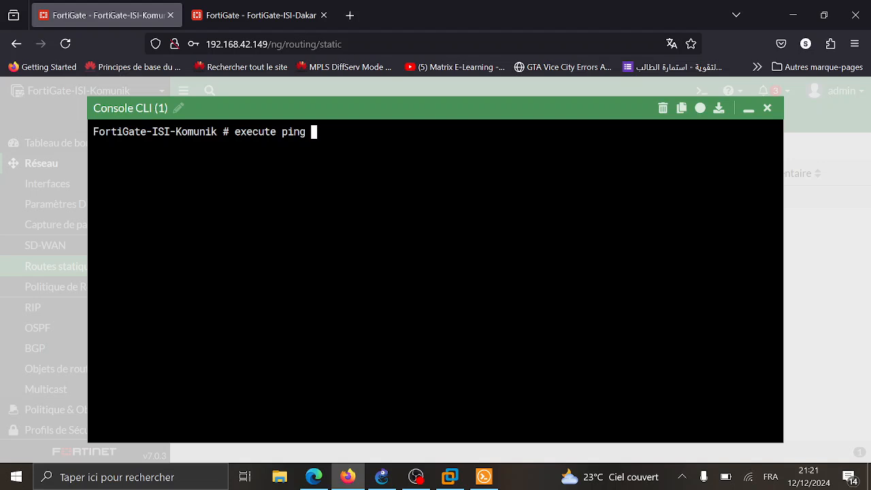
text(200.1.1.6)
key(Return)
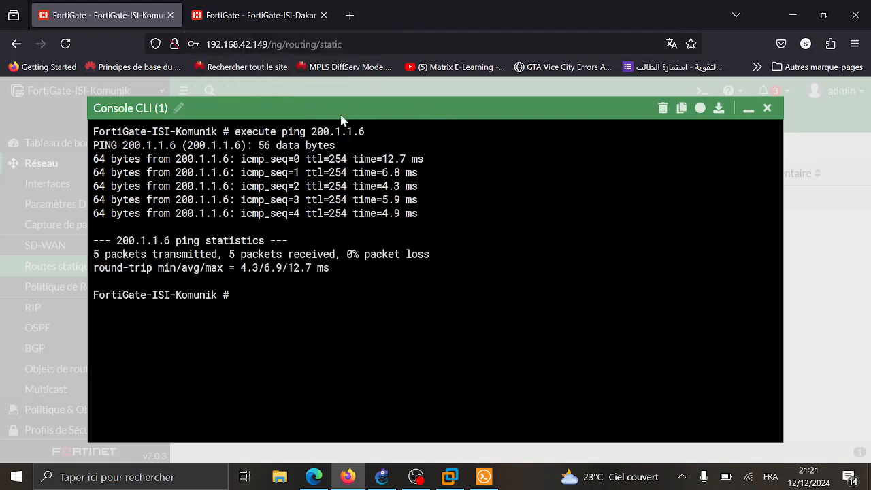
click(767, 107)
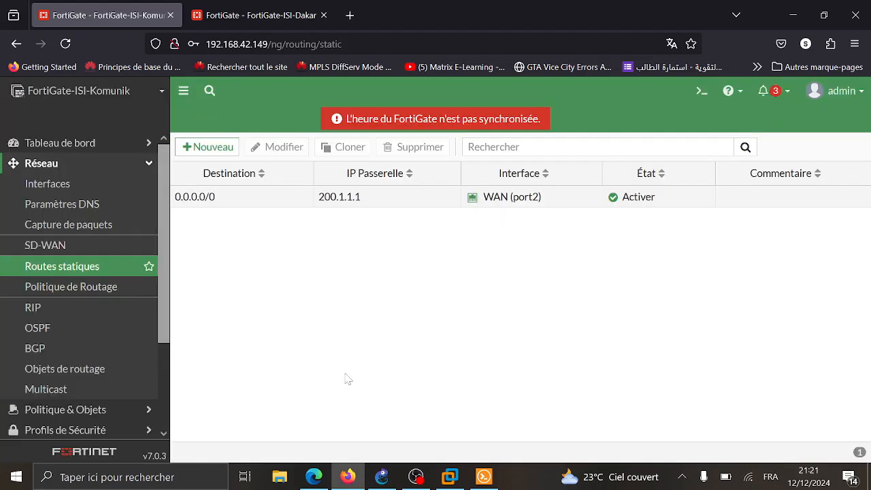
click(382, 476)
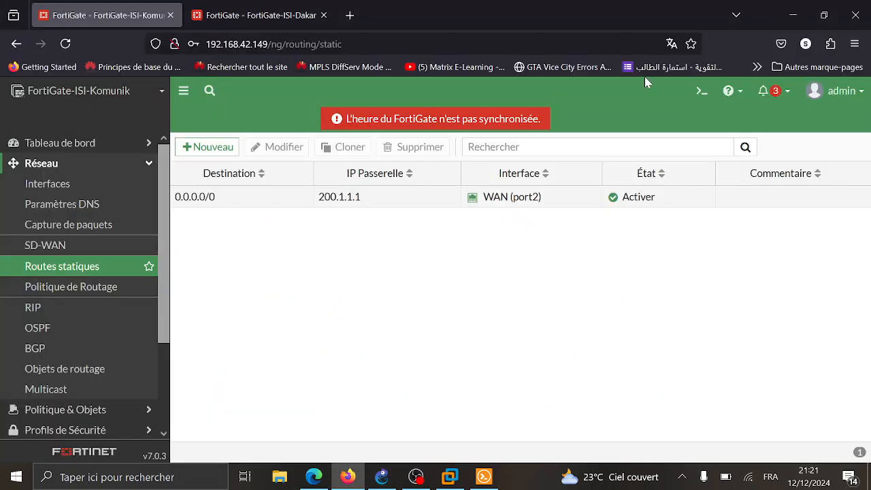
- Open the IPsec Wizard from the VPN menu on ISI-Komunik and hide the sidebar
click(790, 7)
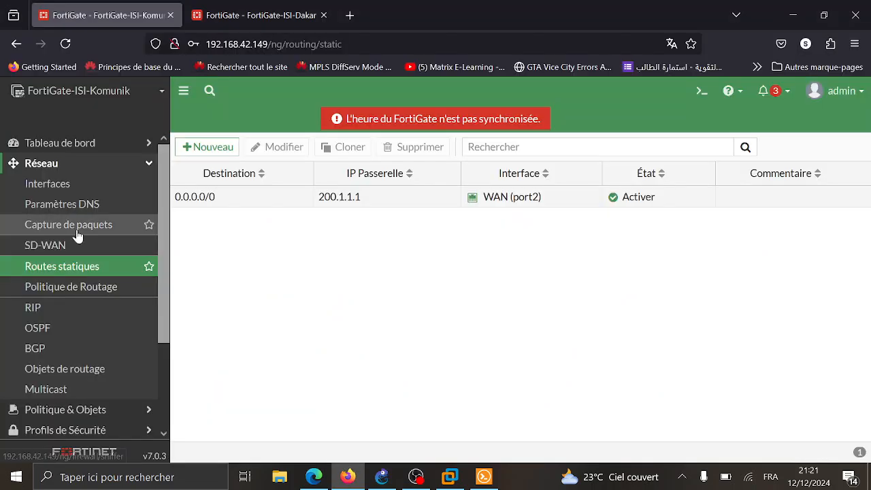
click(99, 167)
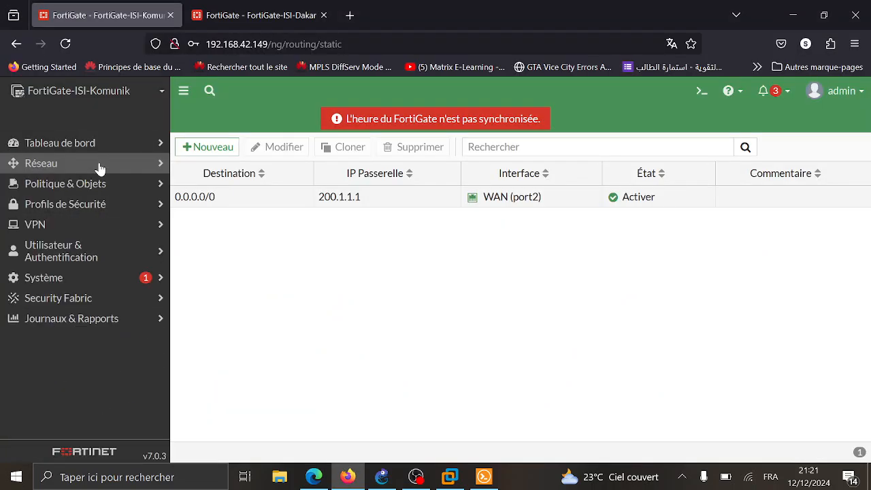
click(95, 227)
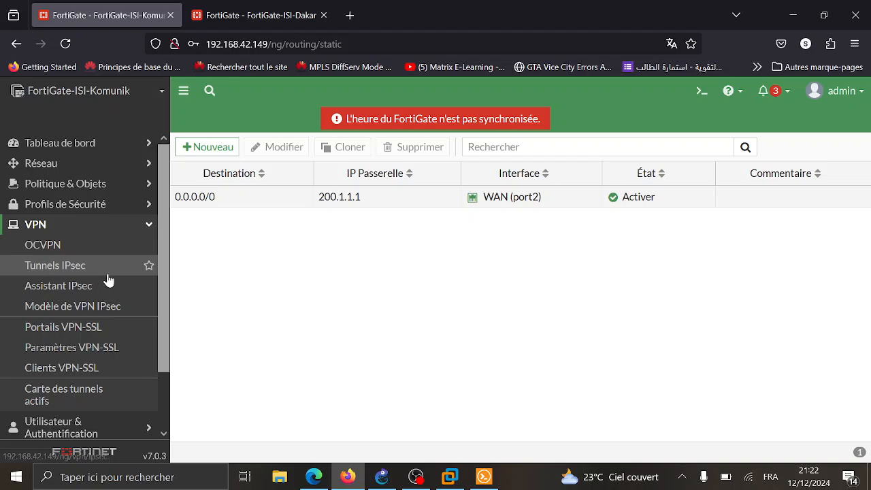
click(92, 291)
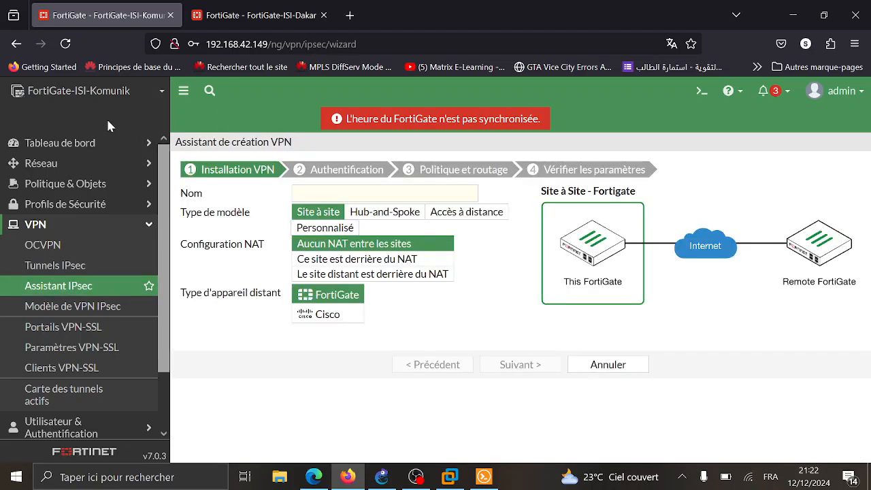
click(183, 90)
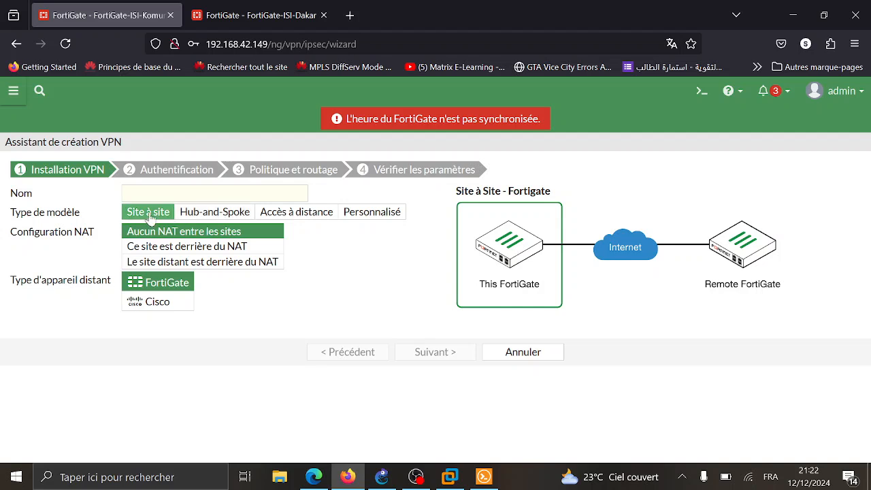
- Compare the Hub-and-Spoke, Accès à distance and Personnalisé templates, leaving Personnalisé selected
click(217, 212)
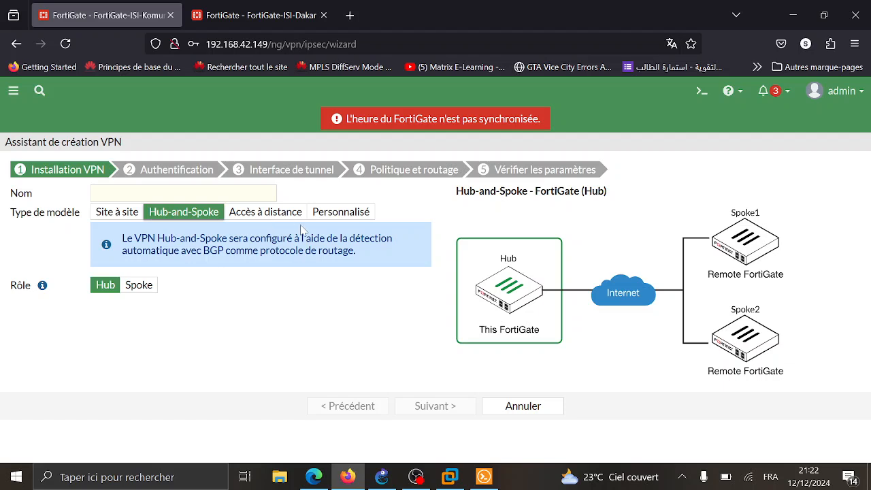
click(253, 213)
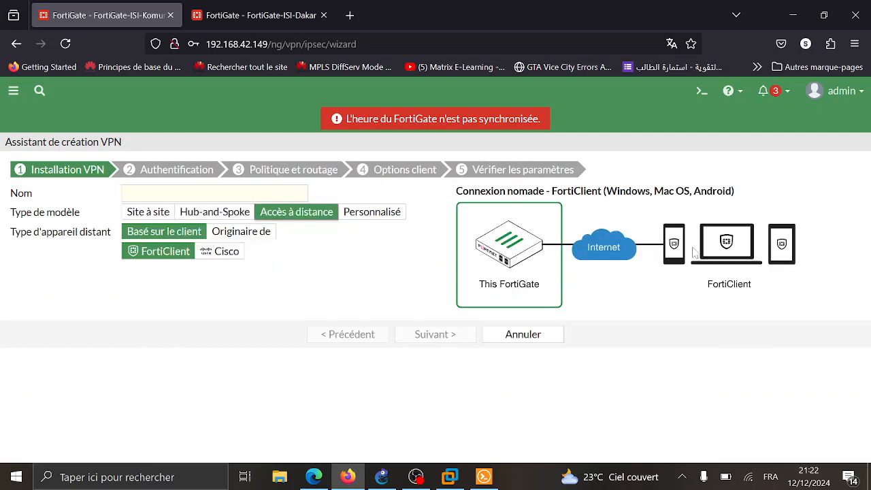
click(379, 213)
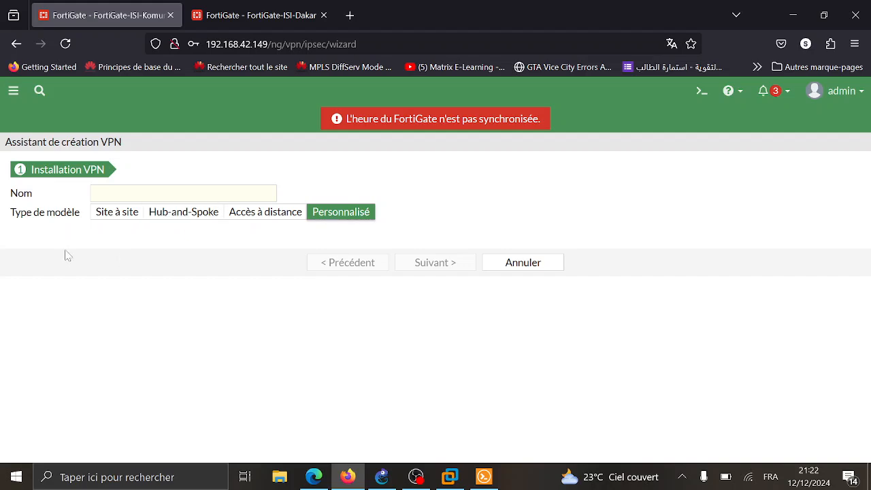
click(347, 476)
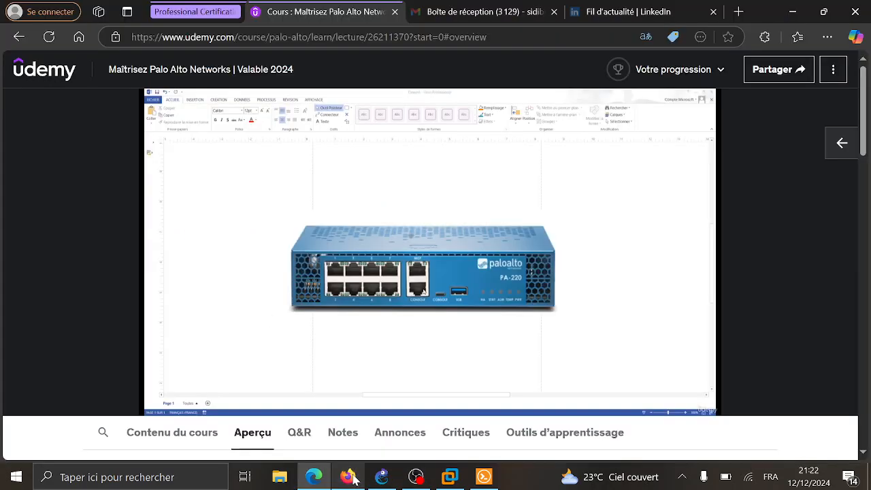
click(348, 477)
click(382, 477)
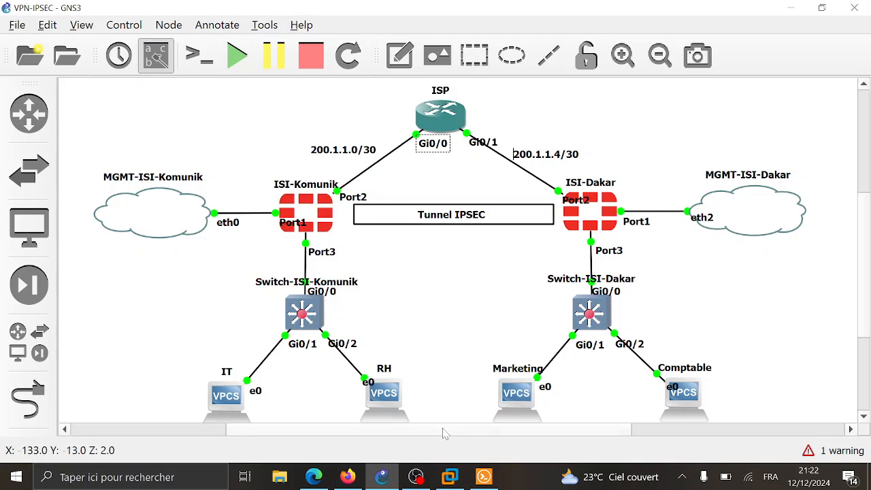
click(353, 479)
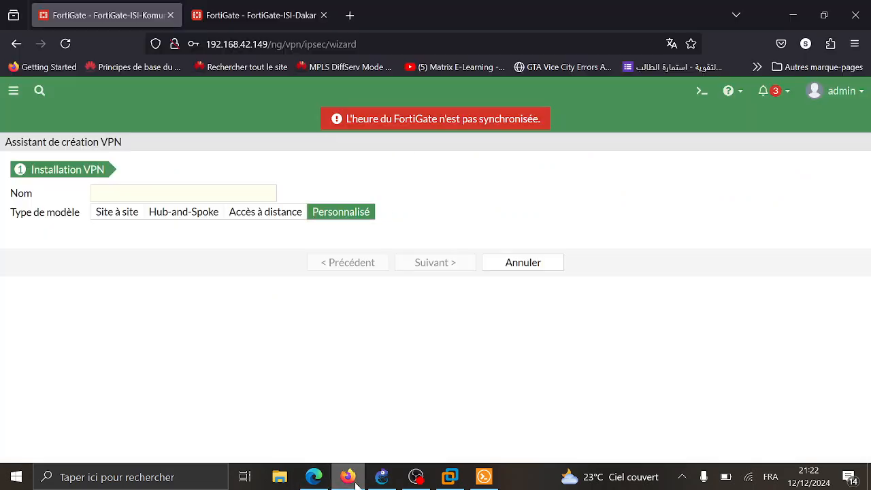
- Choose the Site à site template with Aucun NAT entre les sites
click(105, 218)
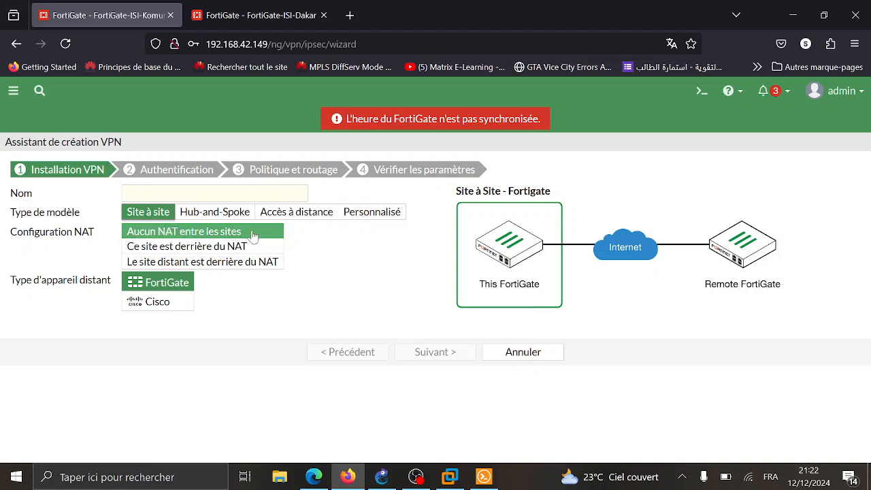
click(231, 246)
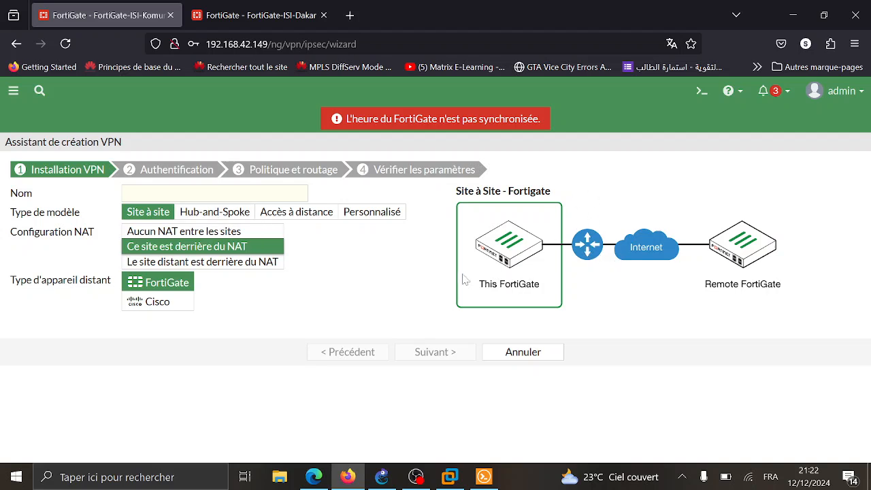
click(227, 232)
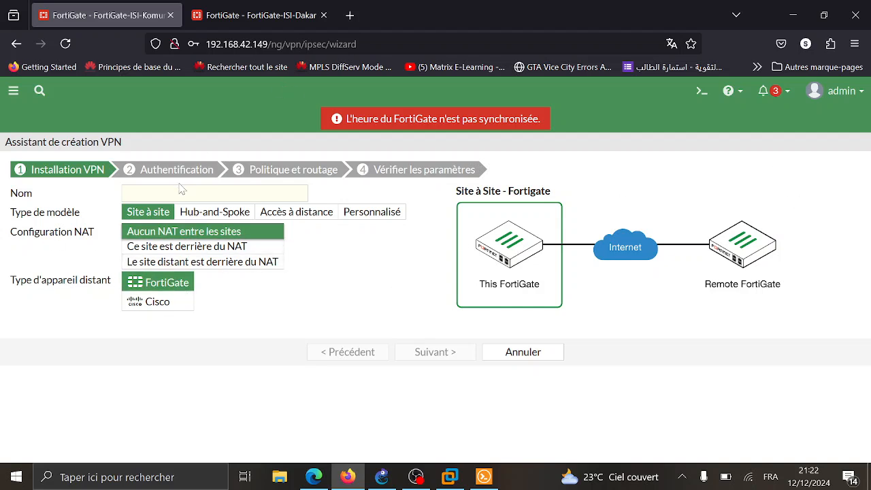
- Name the tunnel Komunik-Dakar and continue to the Authentification step
click(215, 193)
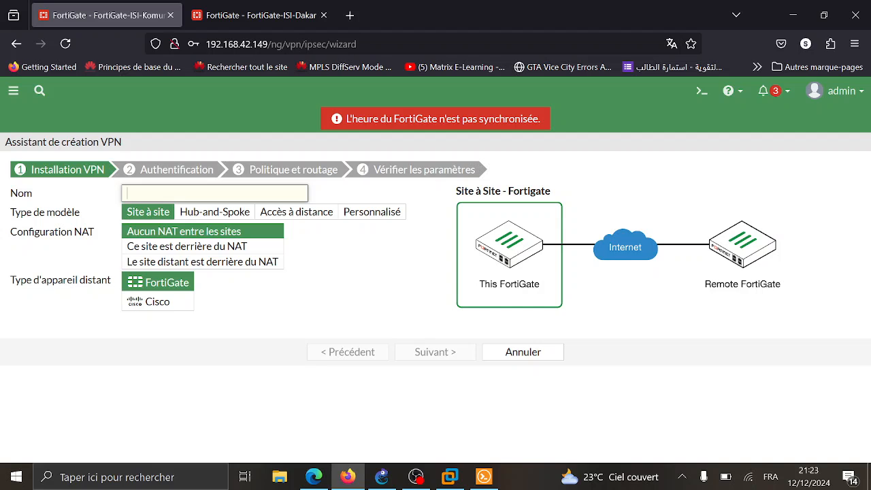
text(kOm)
key(BackSpace)
key(BackSpace)
key(BackSpace)
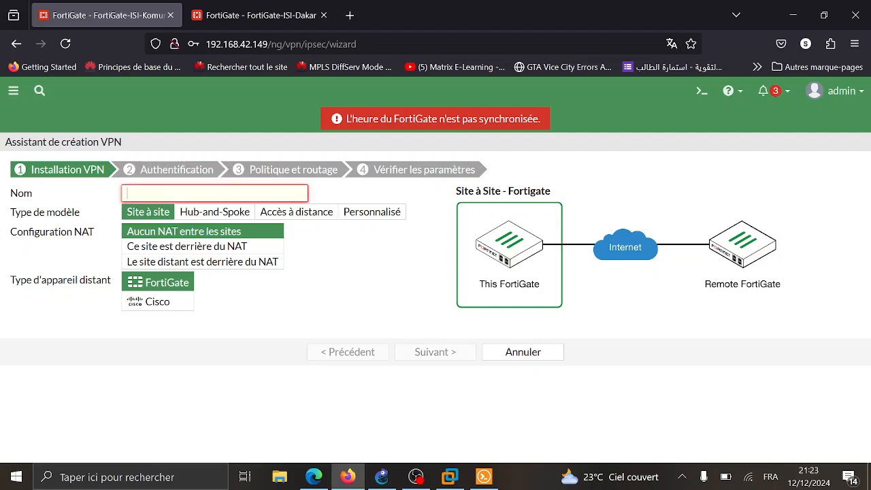
text(K)
key(BackSpace)
text(Kom)
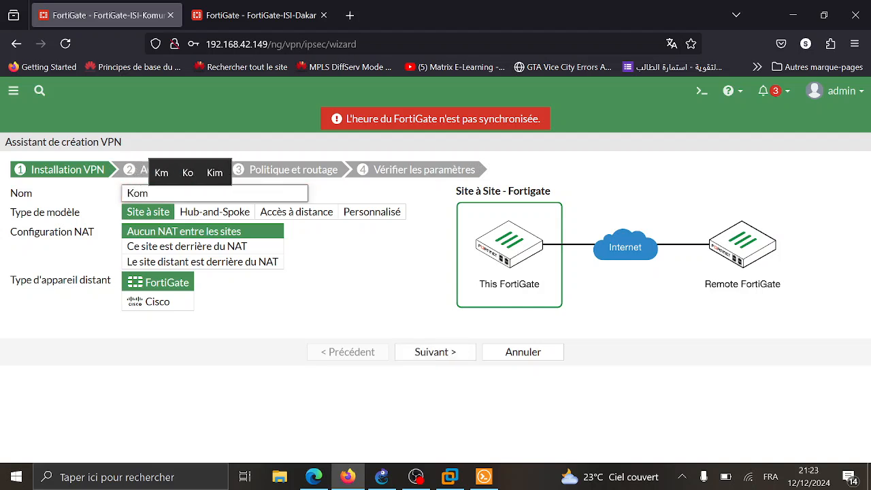
text(unik-)
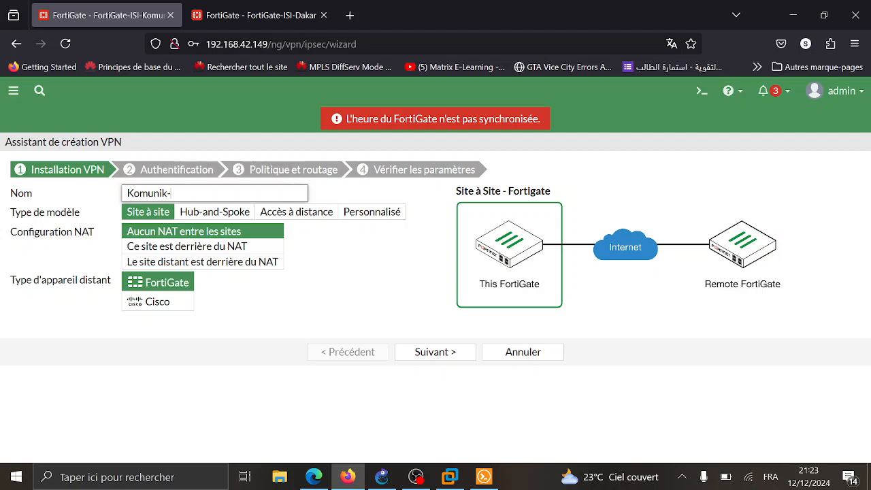
text(d)
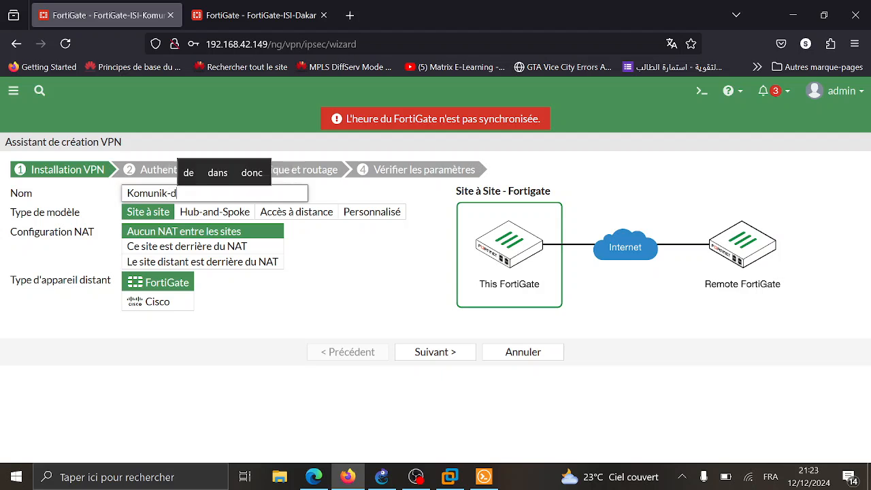
key(BackSpace)
text(Dakar)
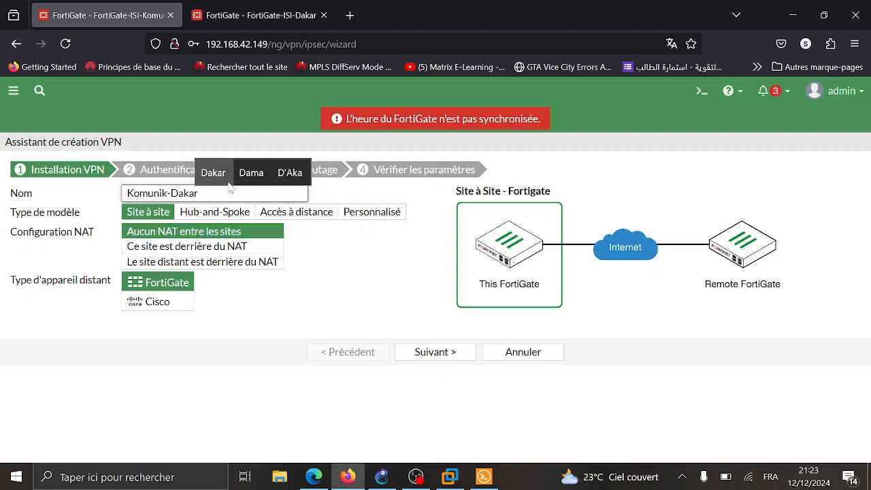
click(424, 358)
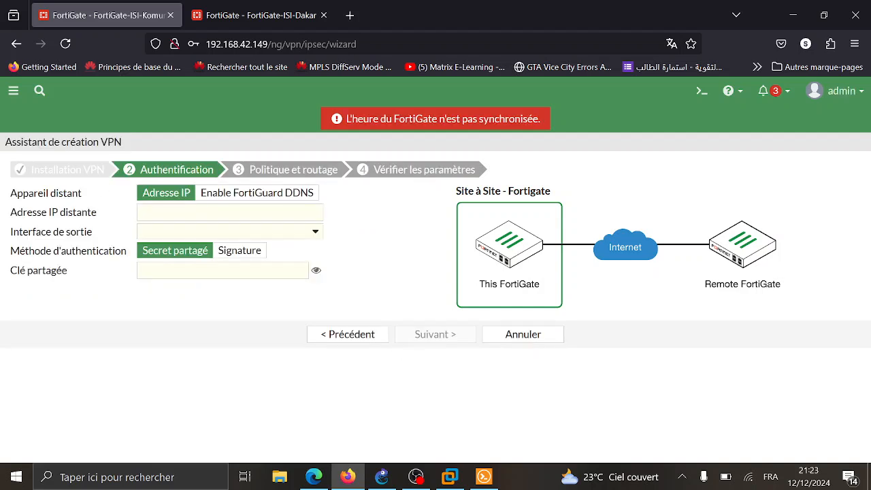
- Set the remote peer IP address to 200.1.1.6
click(229, 212)
text(200.1.1.)
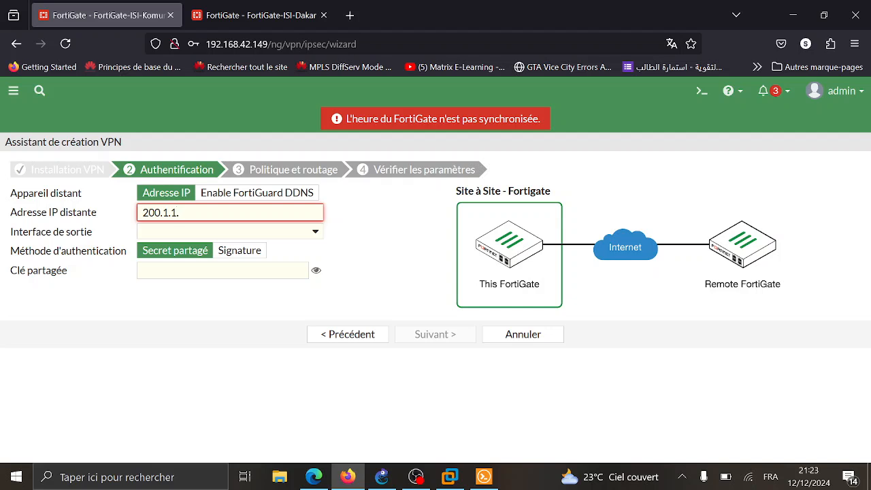
text(6)
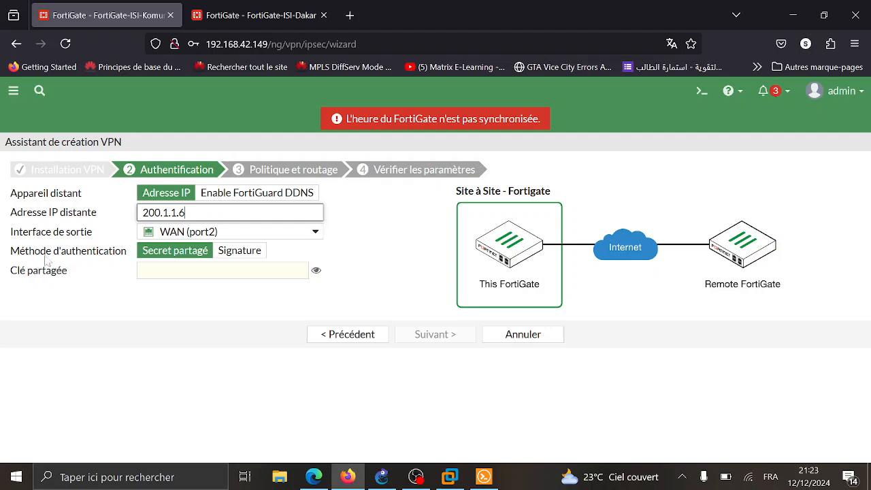
- Use pre-shared key authentication, enter the shared key, verify it, and continue to Politique et routage
click(242, 252)
click(204, 253)
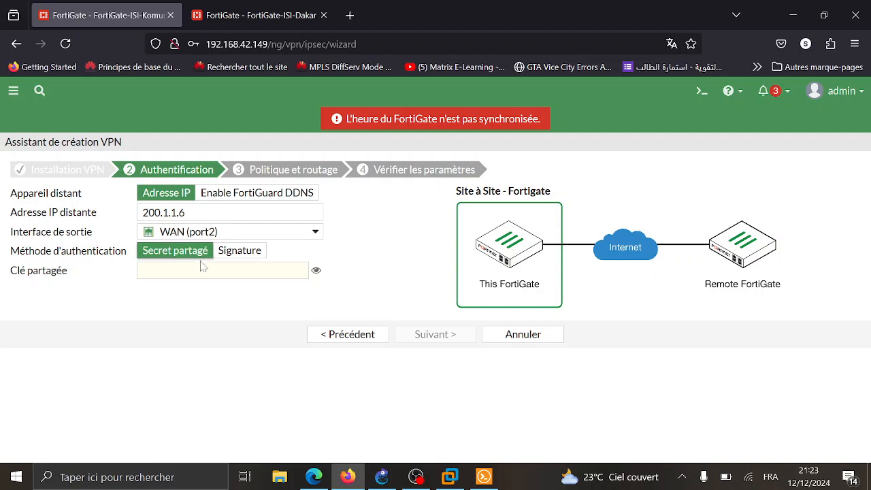
click(143, 270)
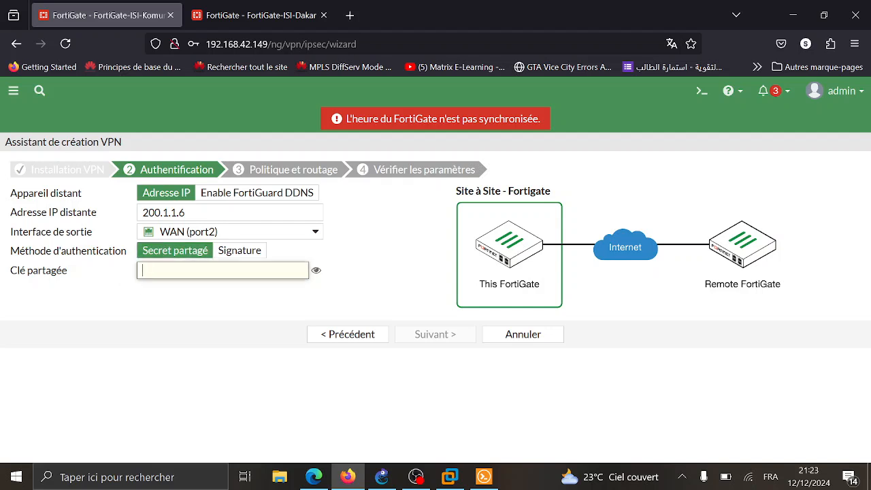
text(passwo)
click(317, 271)
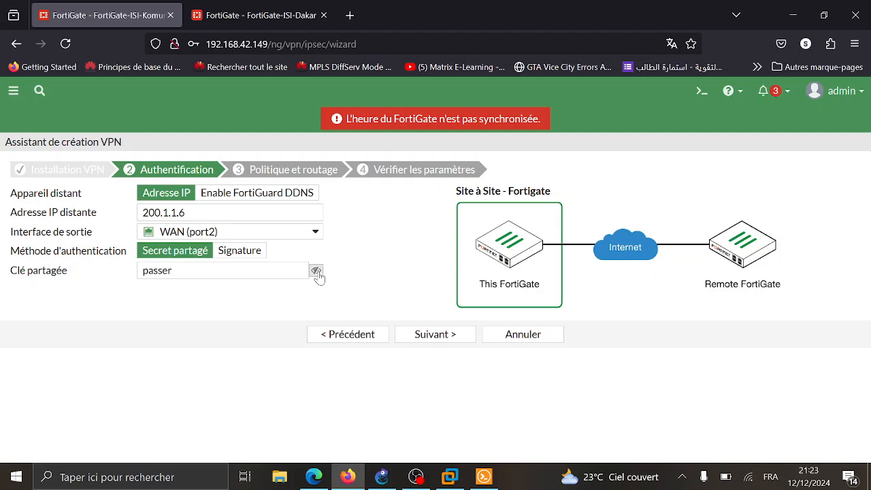
click(316, 271)
click(317, 271)
click(316, 272)
click(423, 338)
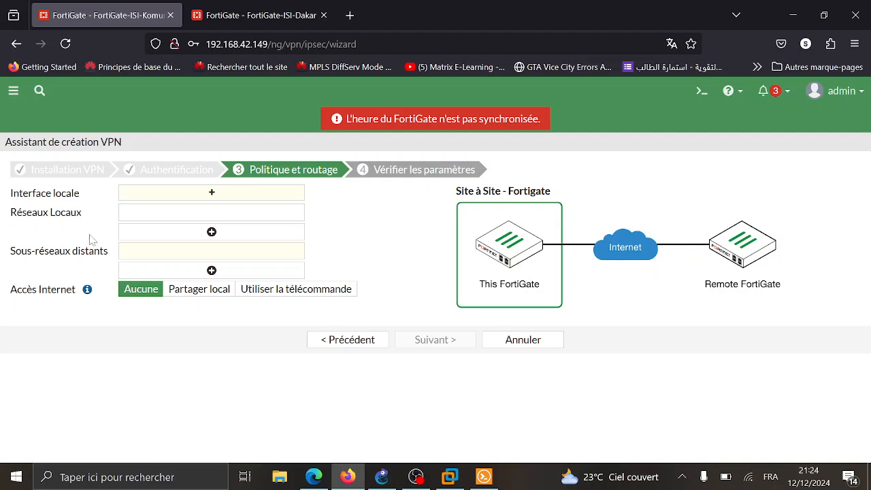
- Select LAN (port3) as local interface and add local network 192.168.0.1/24 plus a second 192.168.1 row
click(172, 196)
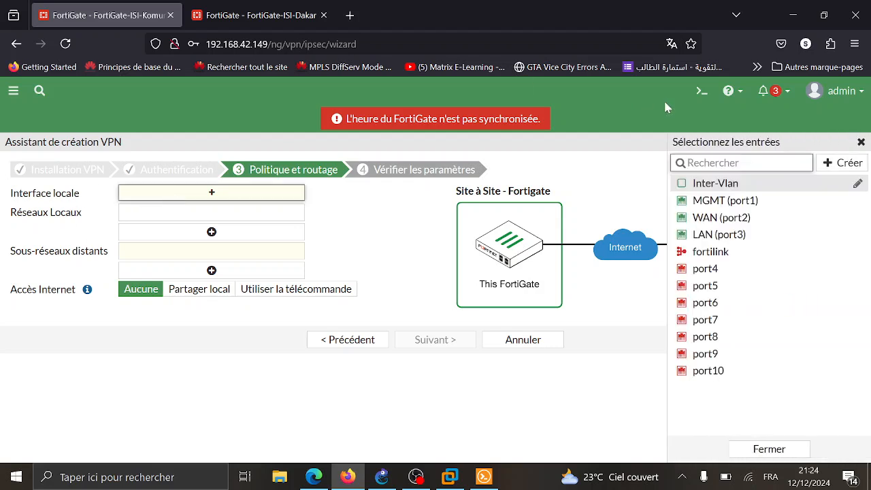
click(744, 235)
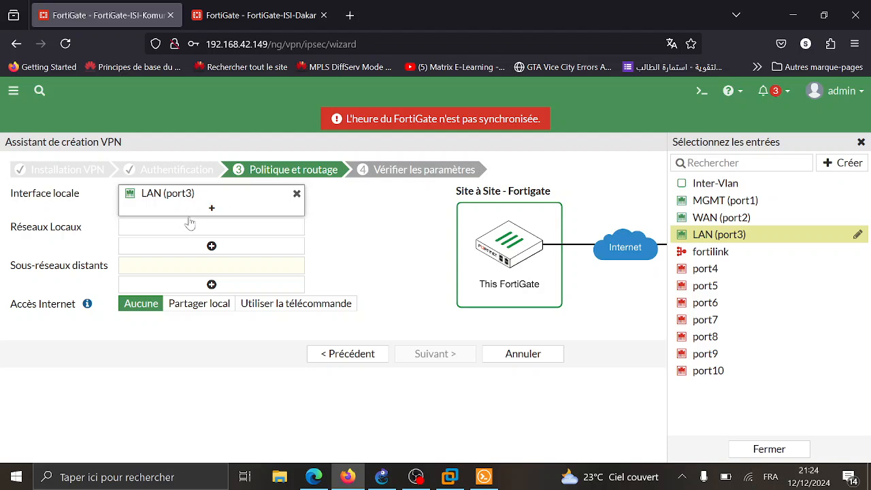
click(189, 225)
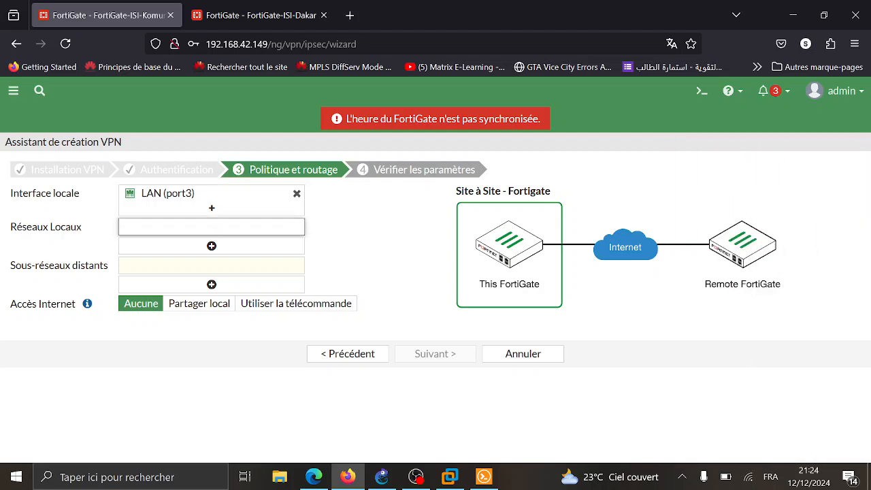
text(192.168.0.1)
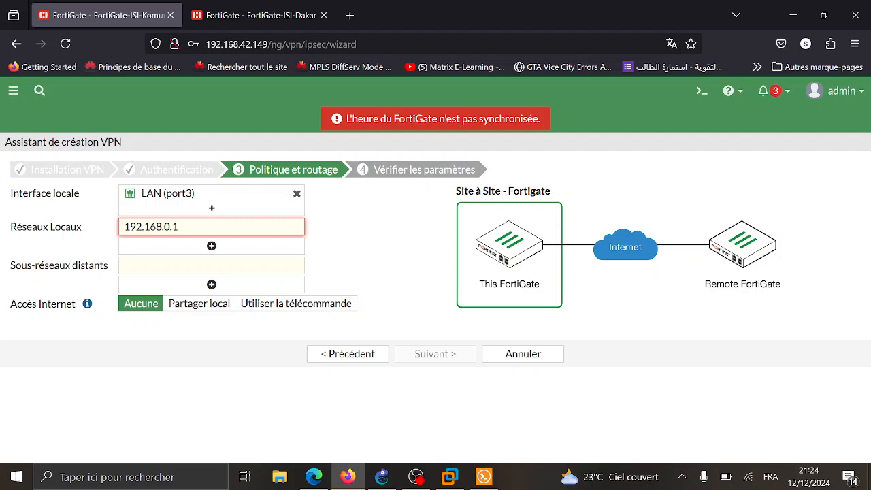
text(/24)
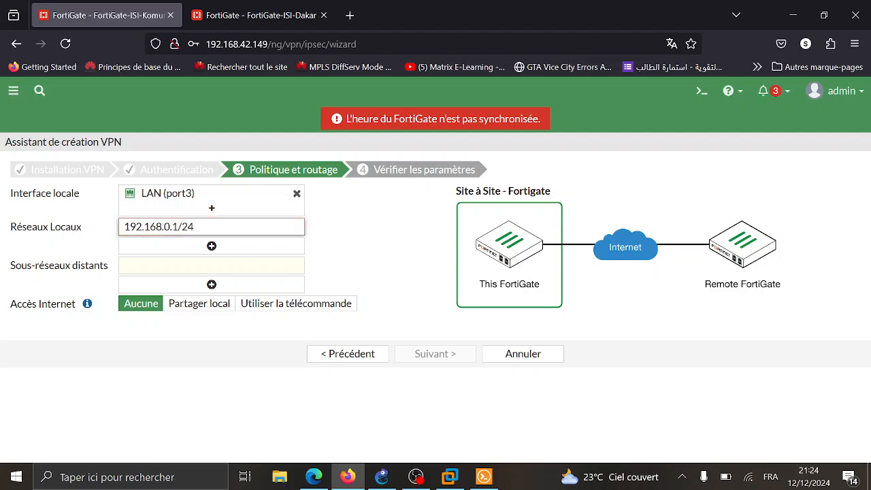
key(Tab)
key(Return)
click(212, 246)
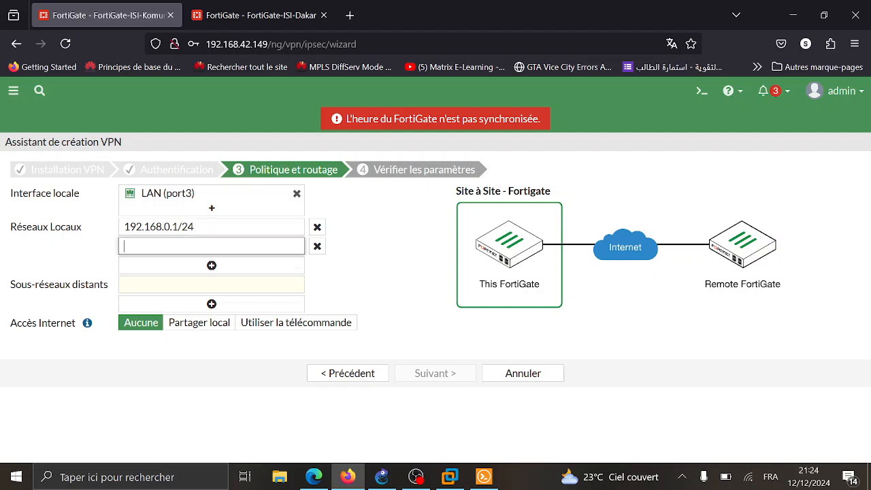
key(shift+Tab)
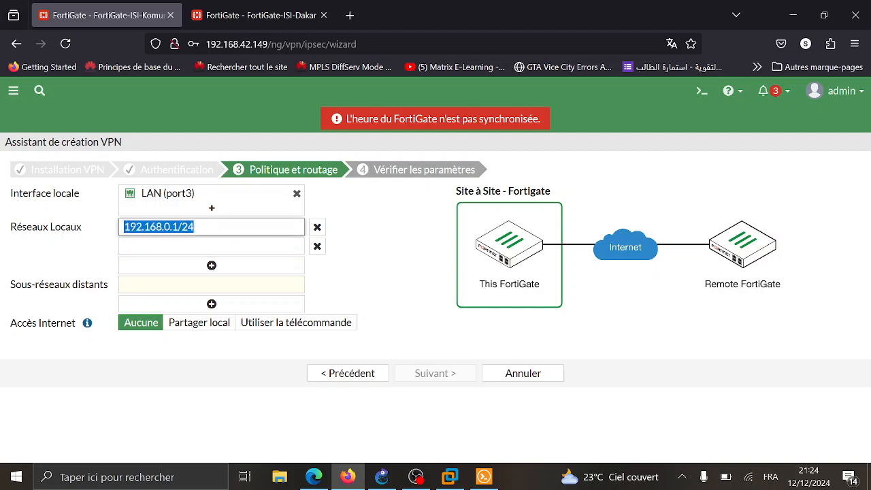
key(ctrl+c)
key(Tab)
key(ctrl+v)
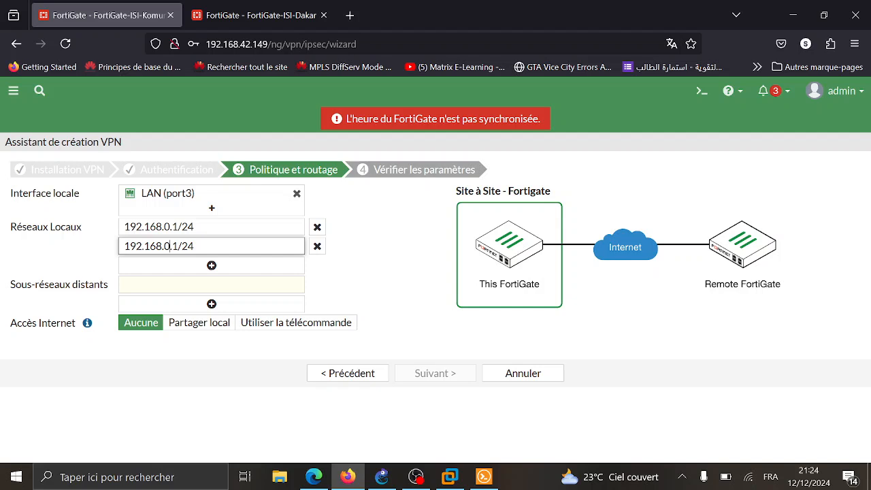
key(BackSpace)
text(1)
- Add remote subnets 172.16.0.0/24 and 172.16.1.0/24, fix the second local network to 192.168.1.0/24, and continue to review
click(211, 284)
text(1)
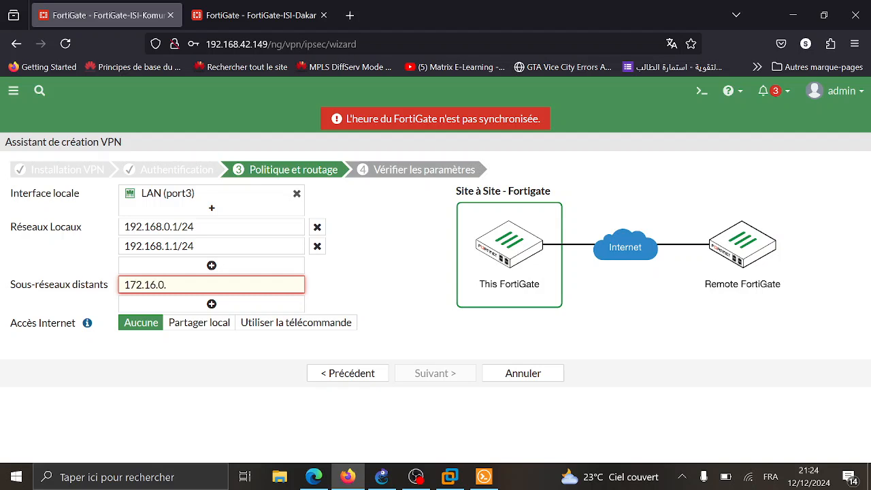
text(72.16.0.0/24)
key(shift+Left)
key(shift+Left)
key(shift+Left)
key(shift+Left)
key(shift+Left)
key(shift+Left)
key(shift+Left)
key(shift+Left)
key(shift+Left)
key(shift+Left)
key(shift+Left)
key(shift+Left)
key(shift+Left)
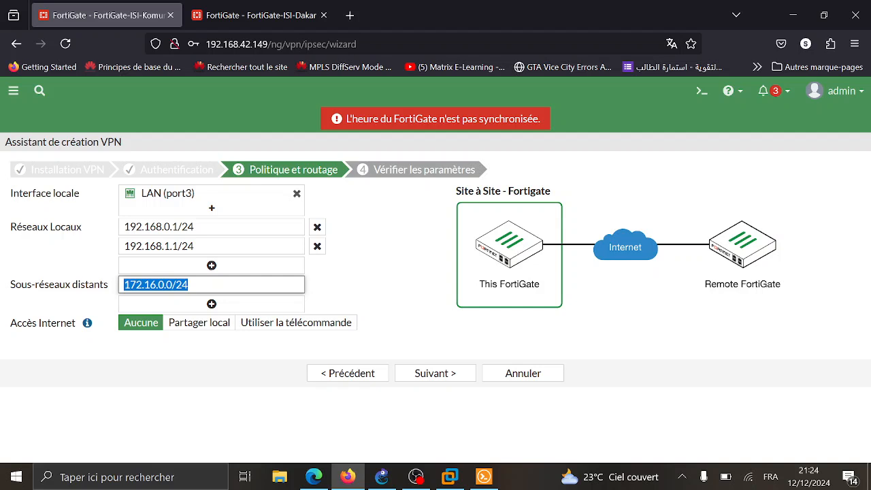
click(210, 304)
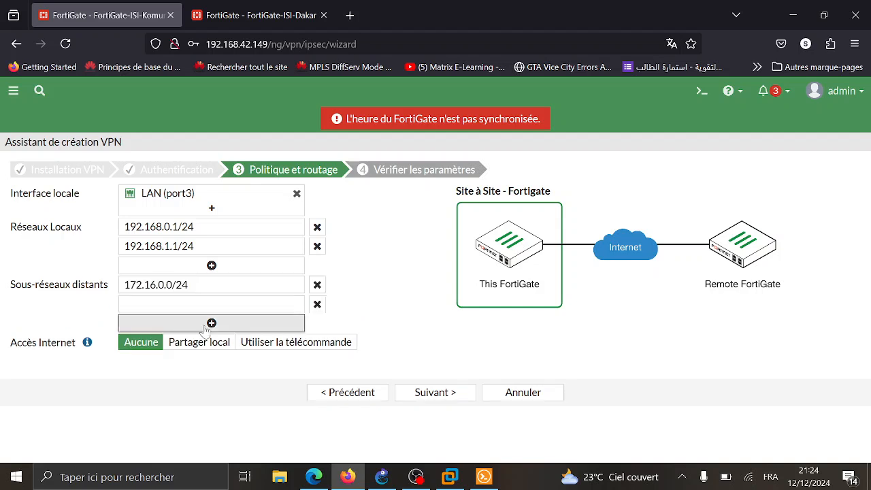
click(207, 304)
key(ctrl+v)
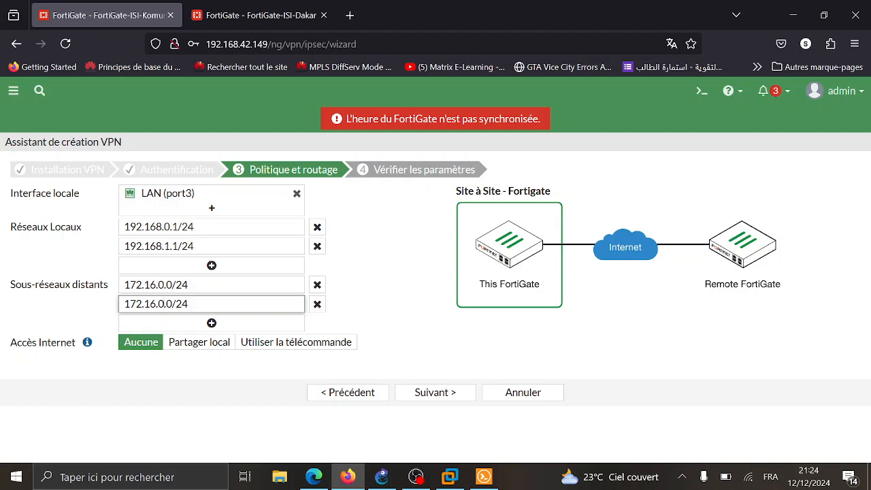
double_click(162, 304)
text(1)
double_click(176, 247)
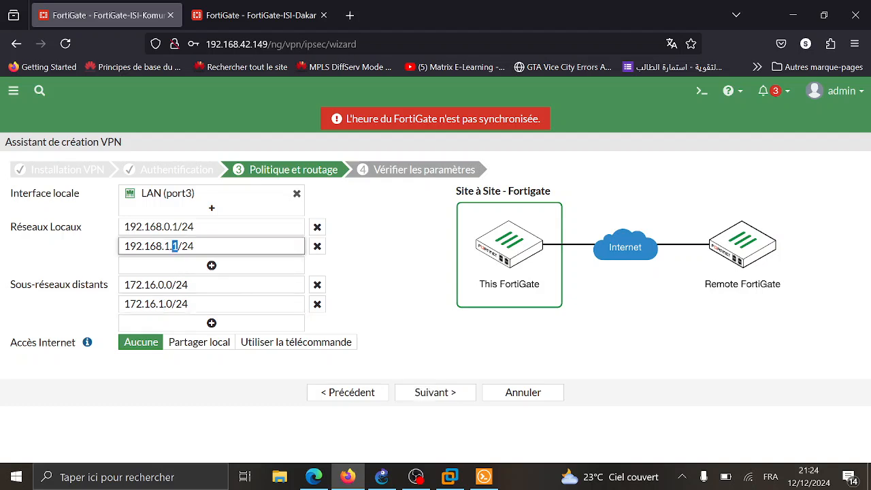
text(0)
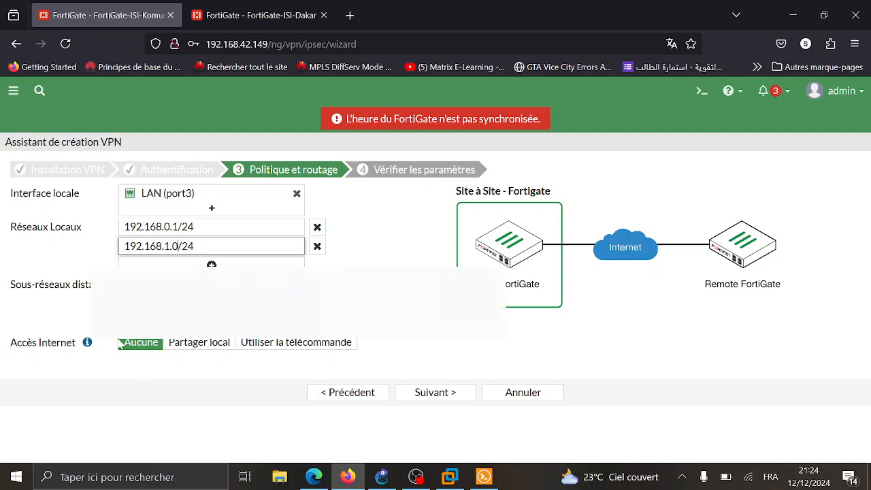
click(423, 395)
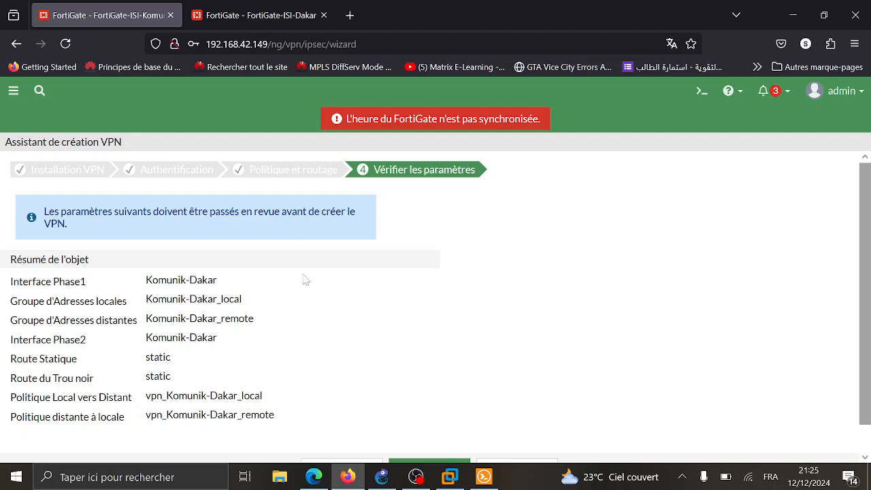
- Finish the Komunik-Dakar wizard, show the IPsec tunnel list, and decline Firefox's save-password prompt
scroll(289, 308, down, 1)
click(442, 437)
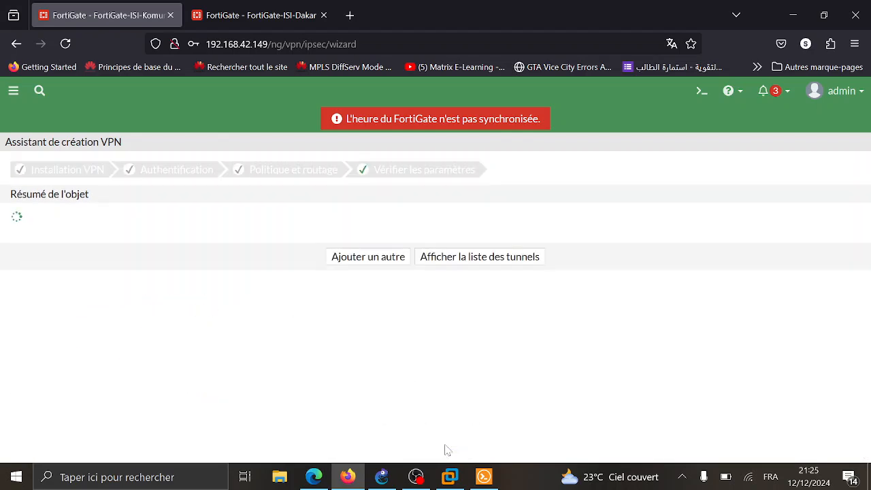
scroll(365, 292, down, 1)
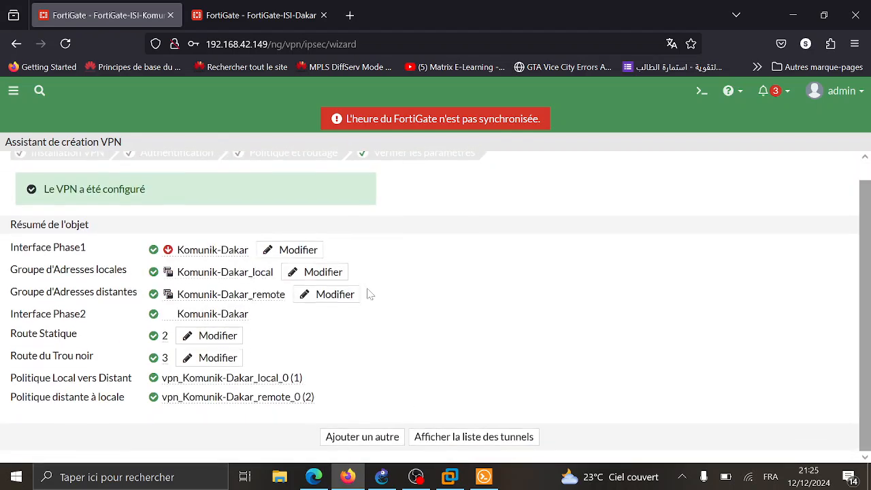
click(488, 439)
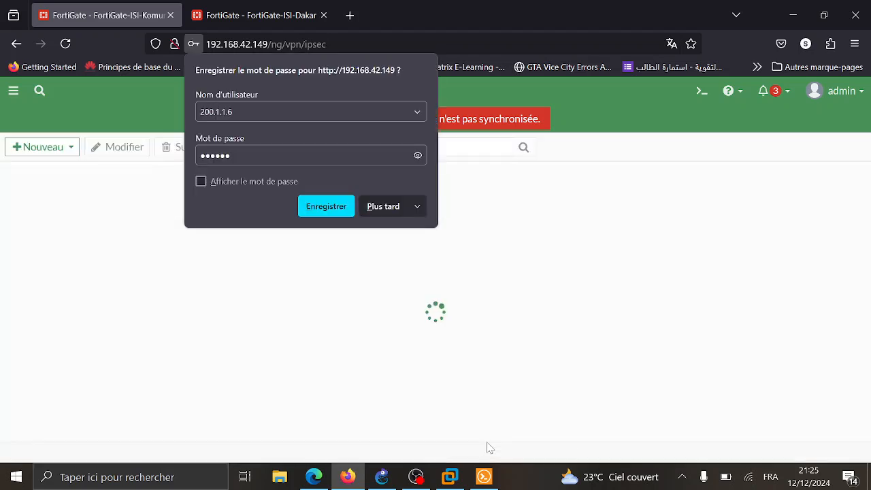
click(383, 209)
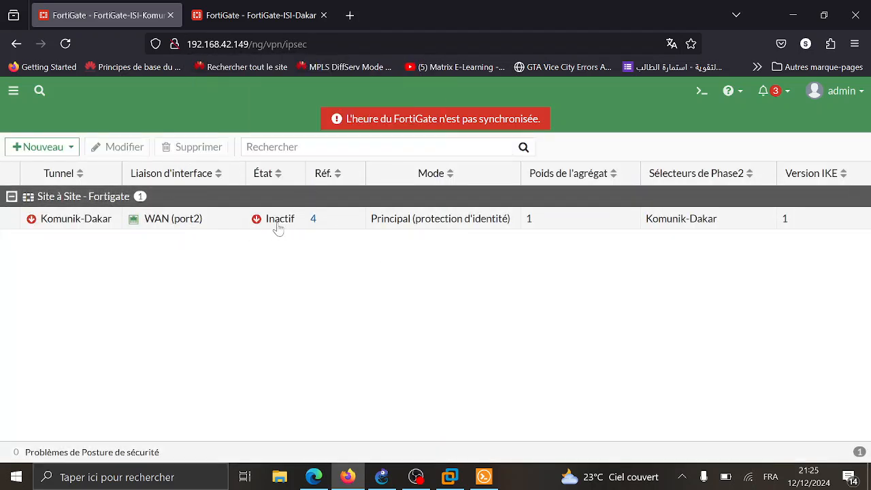
click(275, 7)
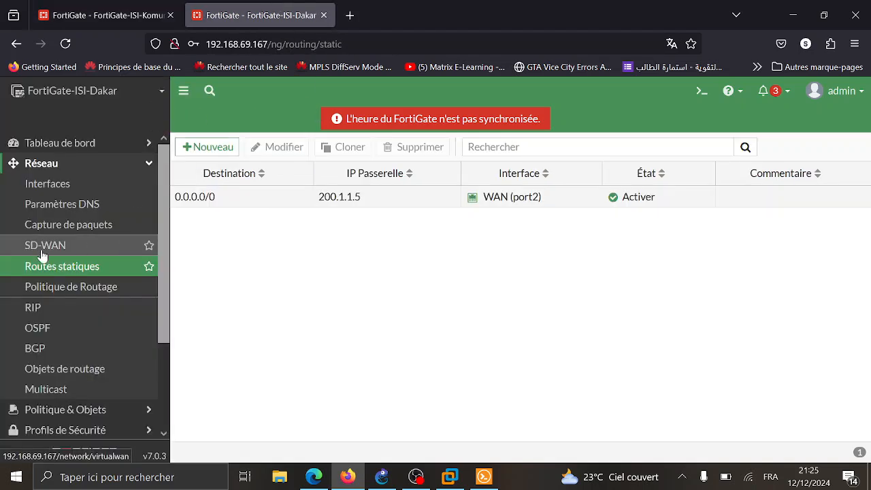
- On ISI-Dakar, start the IPsec VPN wizard and name the site-to-site tunnel Dakar-Komunik
click(89, 164)
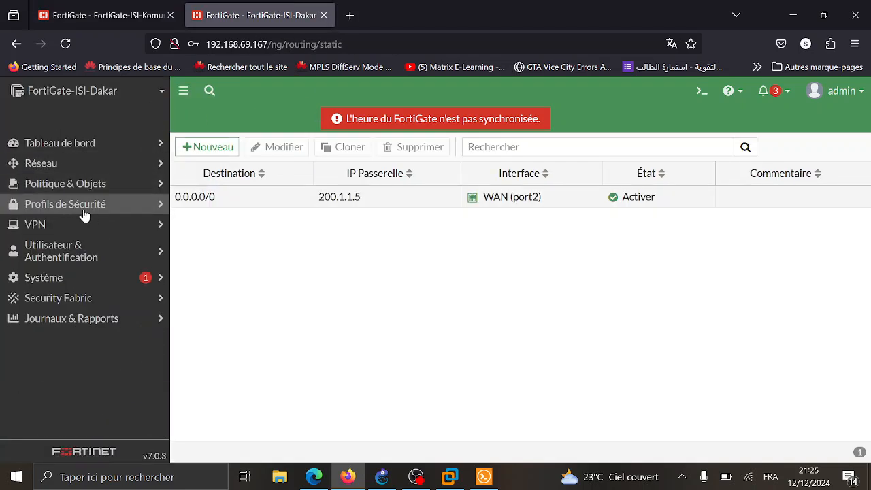
click(106, 232)
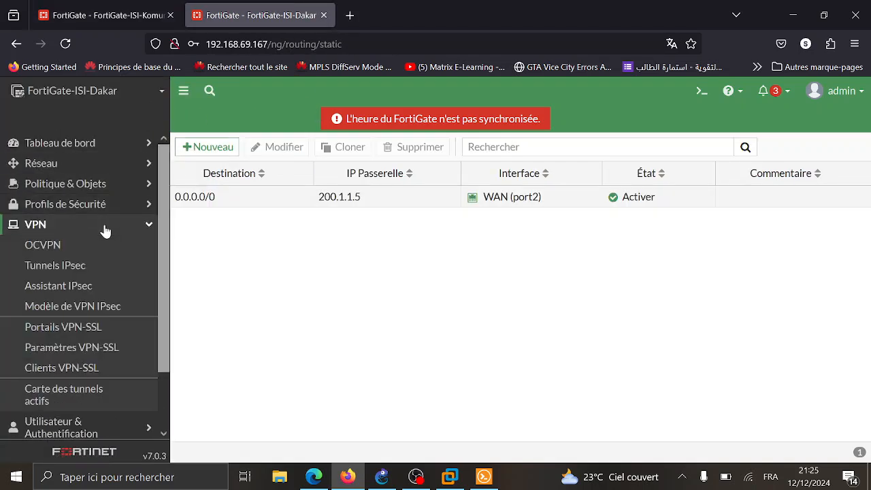
click(84, 294)
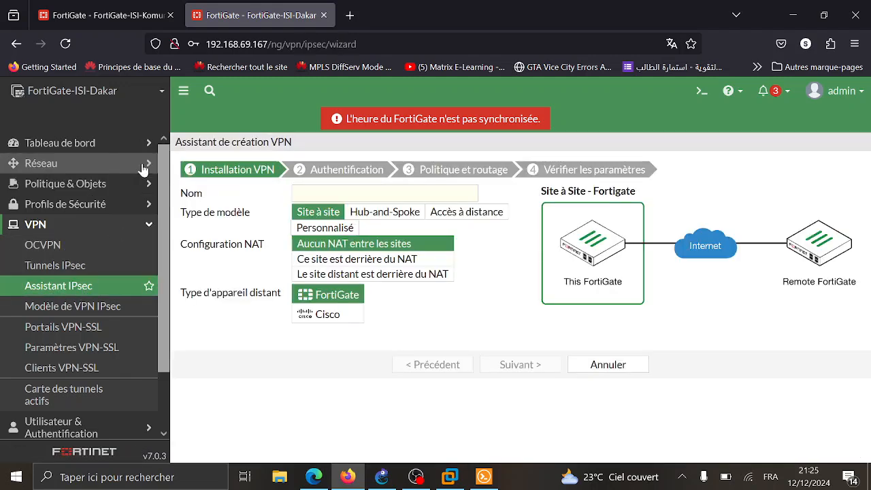
click(183, 89)
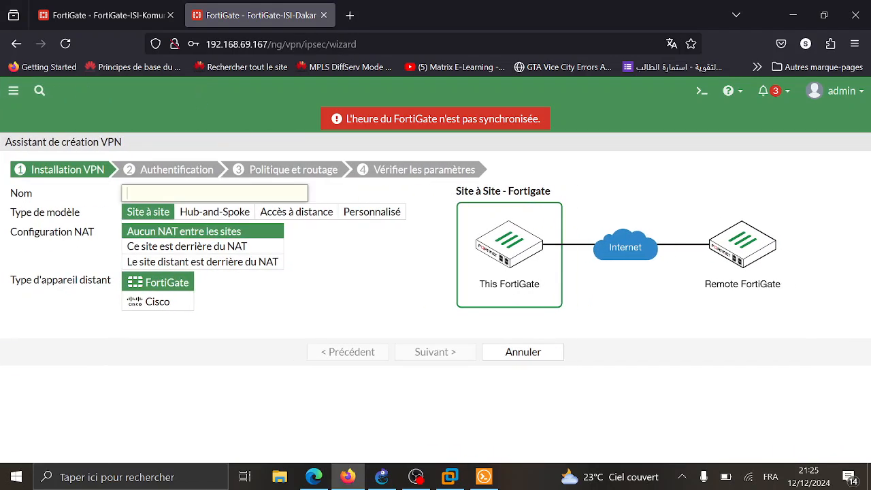
text(Dakar)
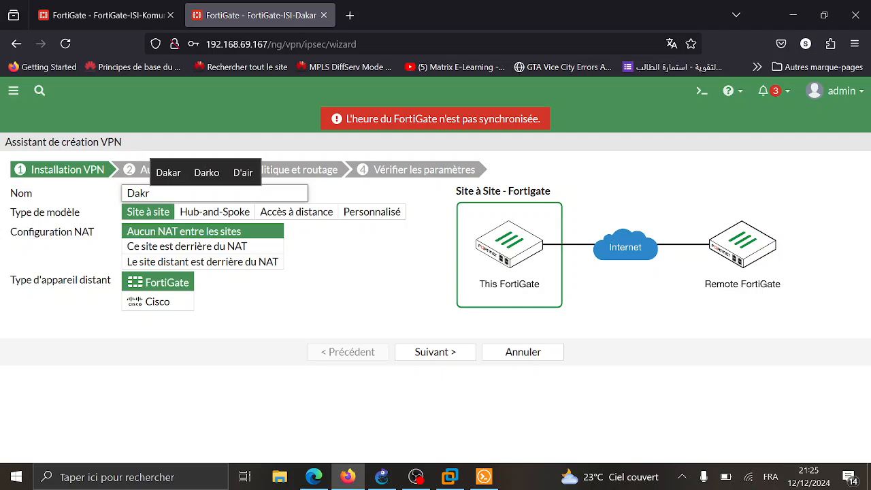
text(-K)
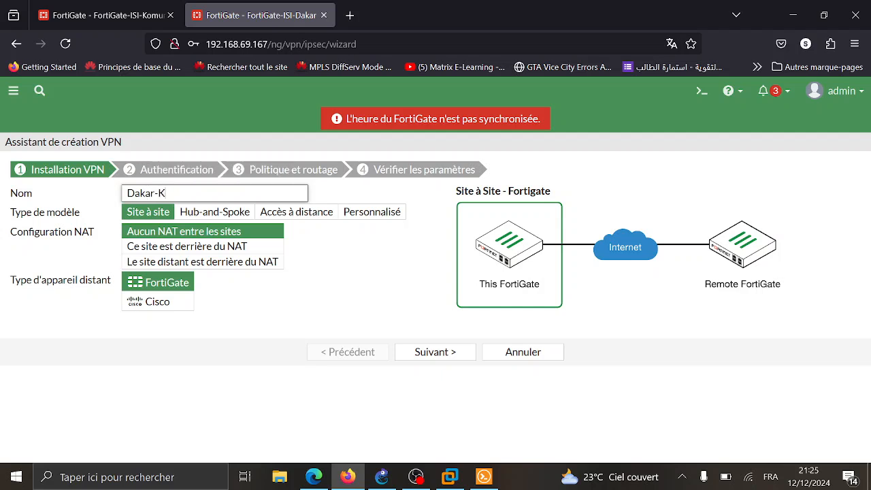
text(omunik)
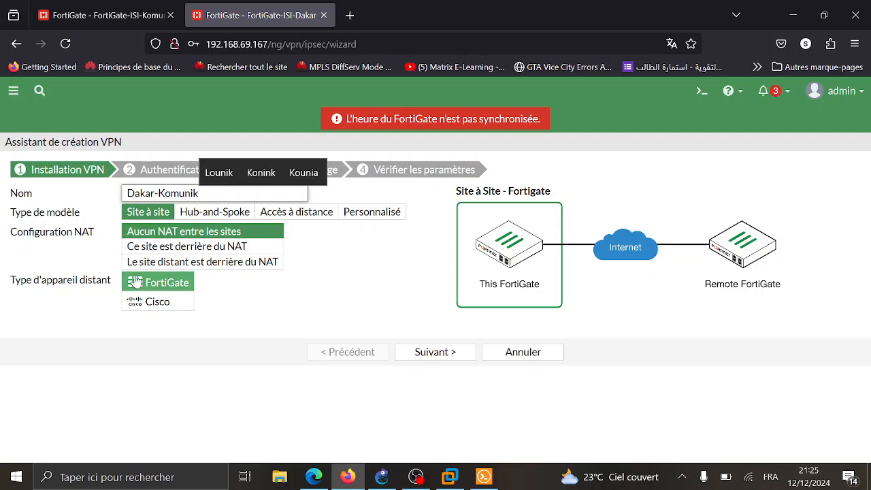
click(410, 353)
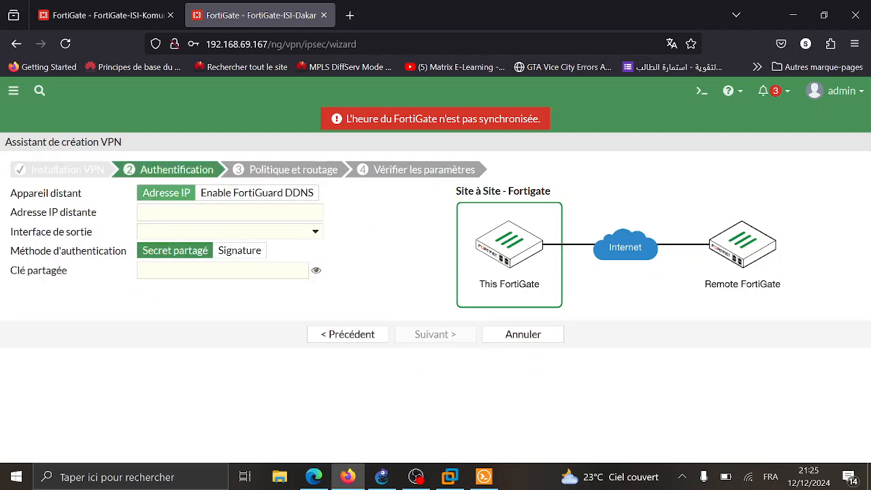
- Authenticate to remote gateway 200.1.1.2 over WAN (port2) with a pre-shared key
click(230, 212)
text(20)
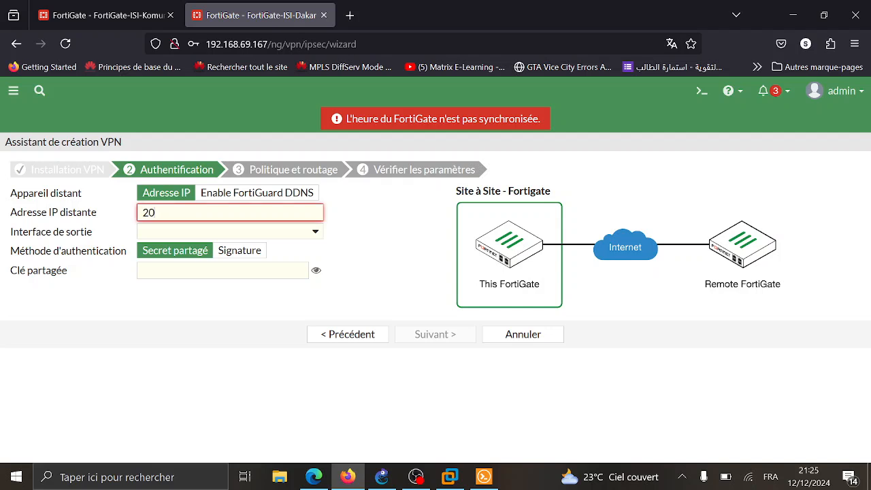
text(0.1.1.2)
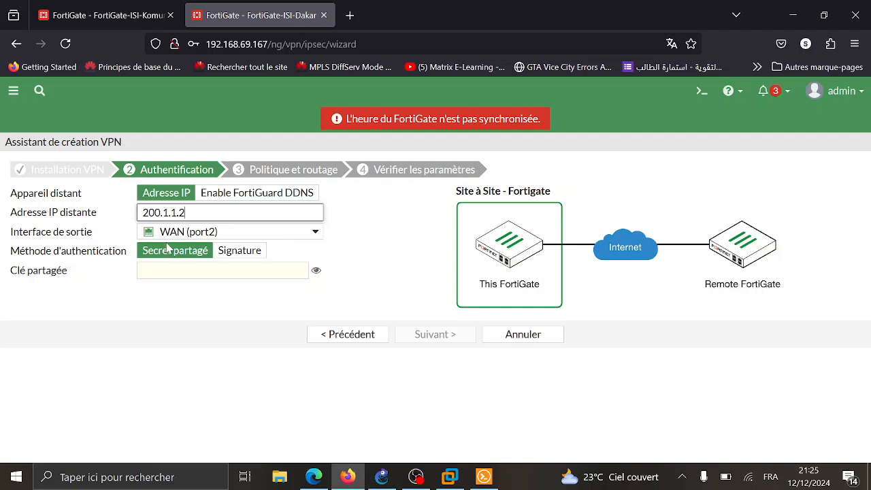
click(218, 271)
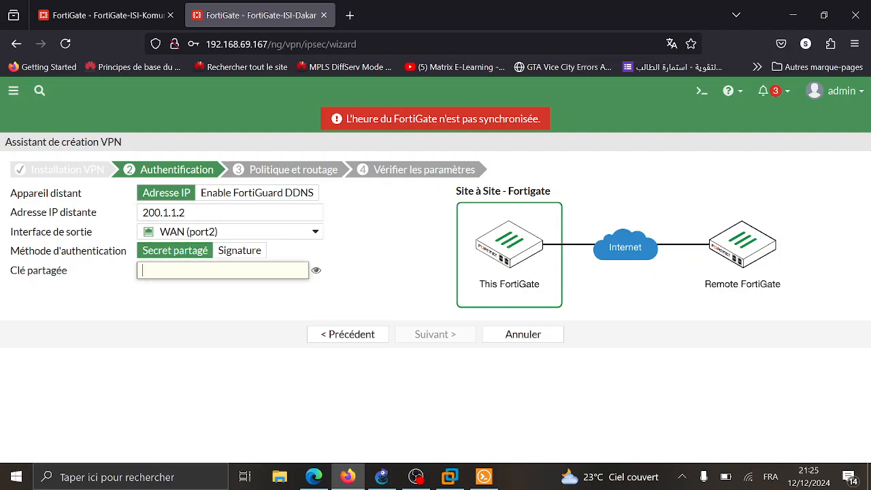
text(••)
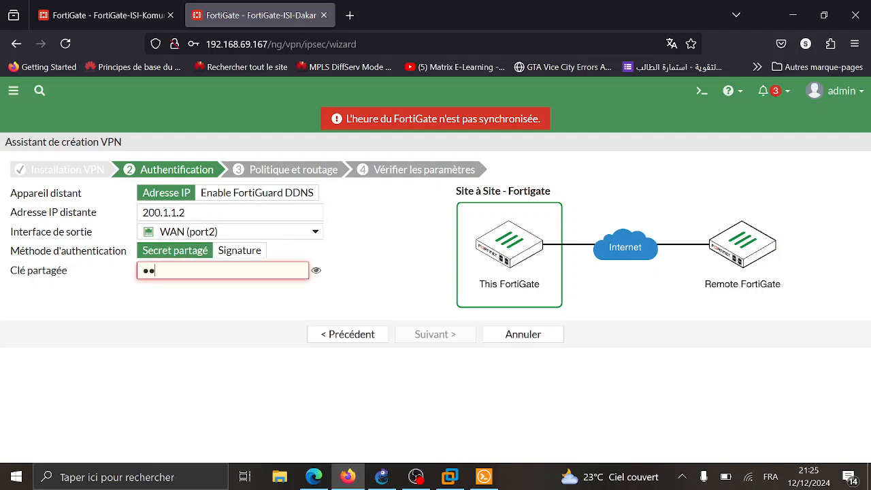
text(••••)
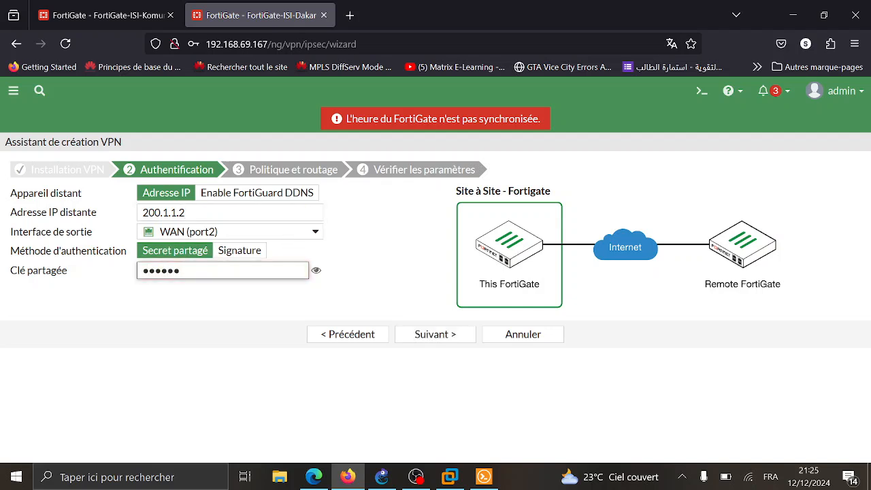
click(316, 271)
click(316, 272)
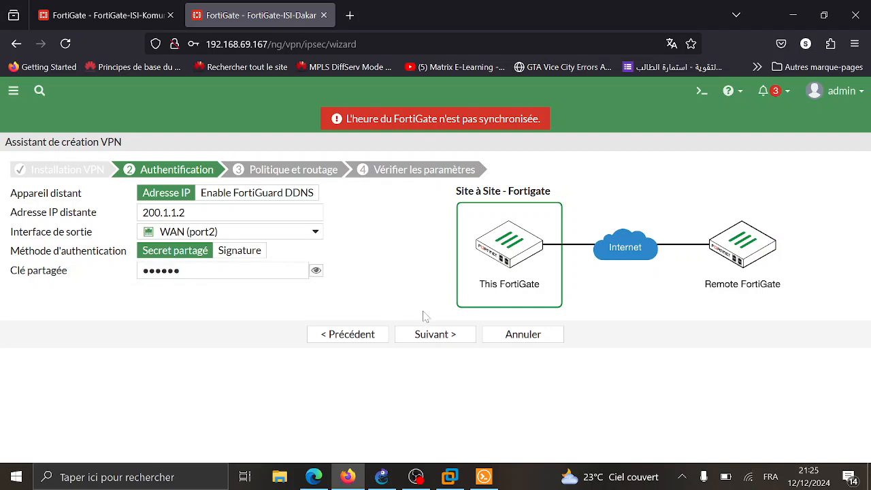
click(440, 335)
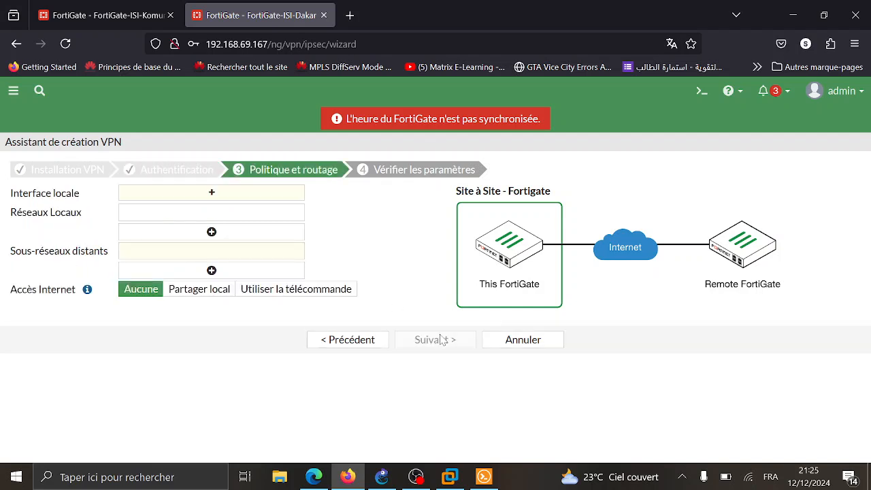
- Set LAN (port3) as local interface with local networks 172.16.0.0/24 and 172.16.1.0/24
click(229, 196)
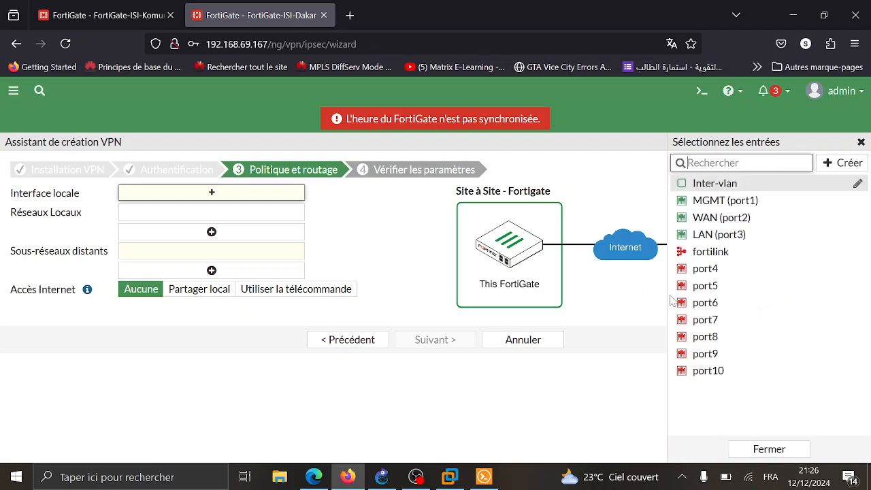
click(723, 235)
click(192, 228)
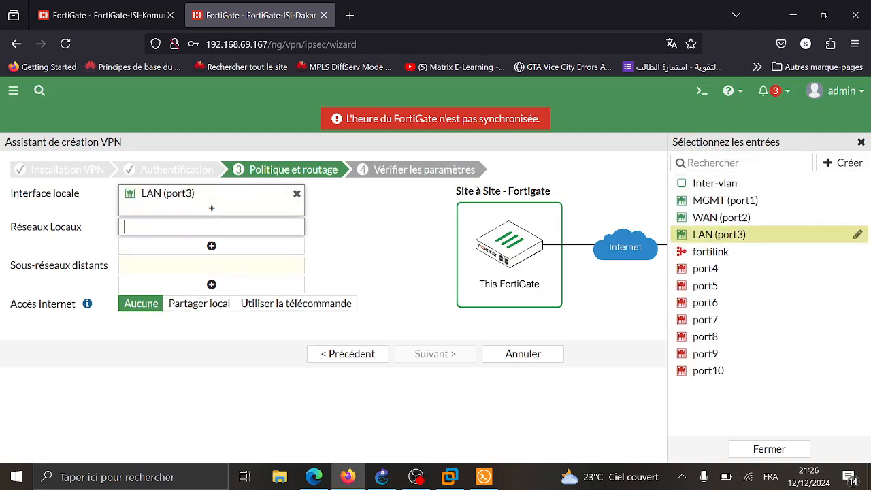
text(172.16.0)
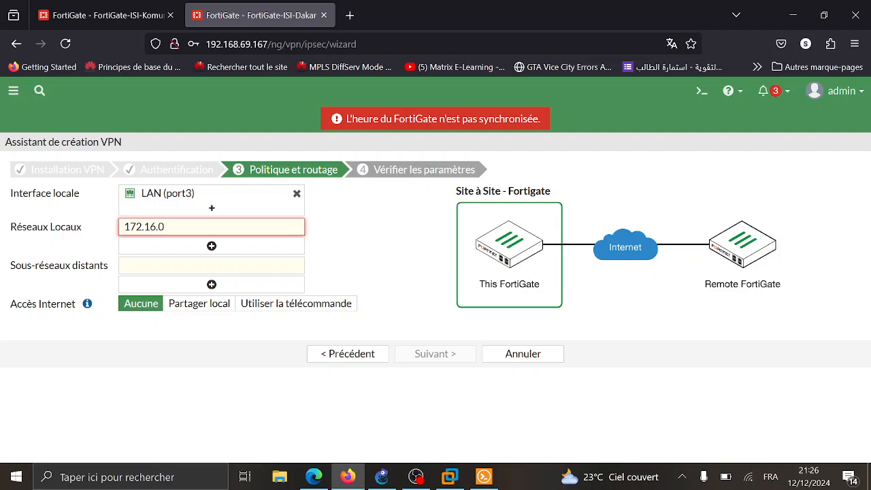
text(.0/24)
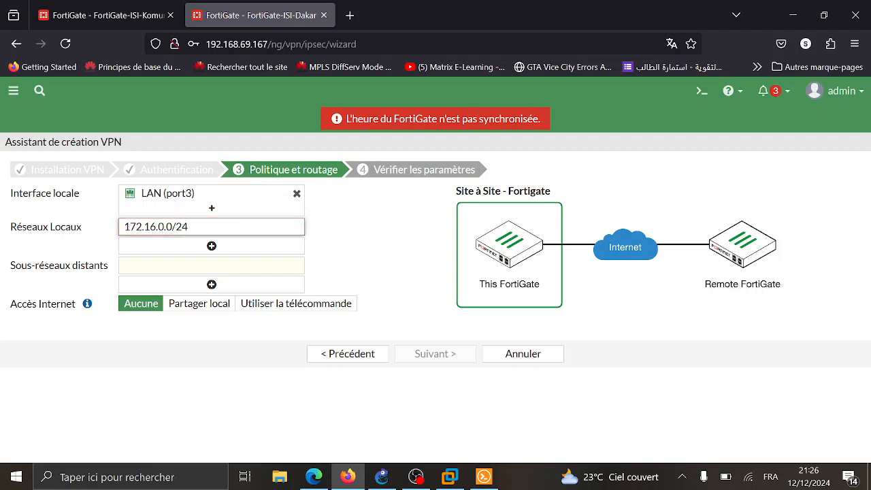
key(ctrl+a)
key(ctrl+c)
click(241, 251)
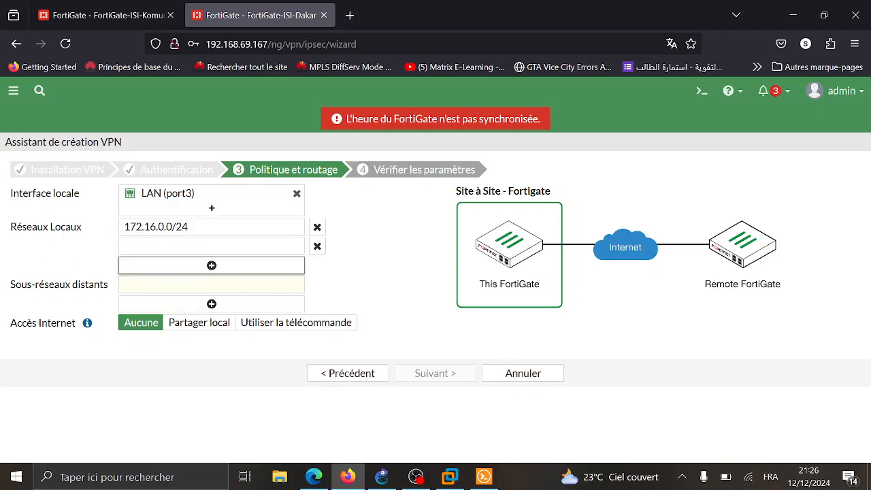
key(ctrl+v)
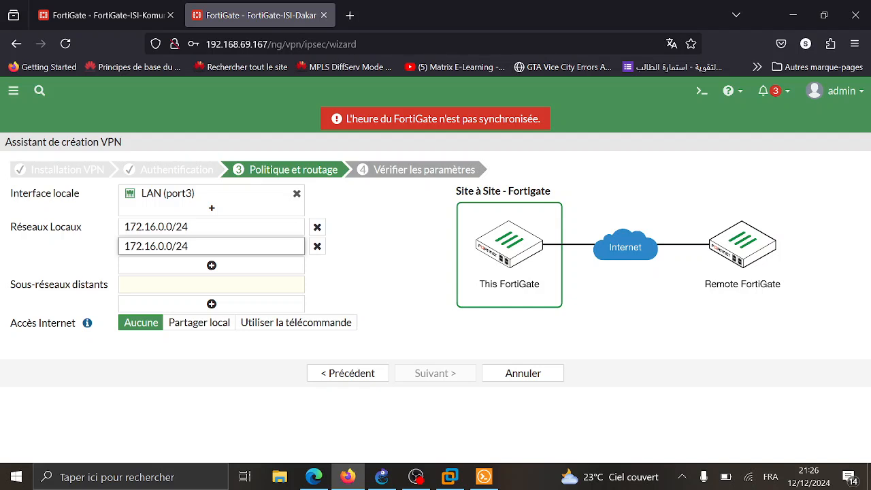
double_click(169, 246)
click(164, 246)
key(BackSpace)
text(1)
- Add remote subnets 192.168.0.0/24 and 192.168.1.0/24
click(168, 284)
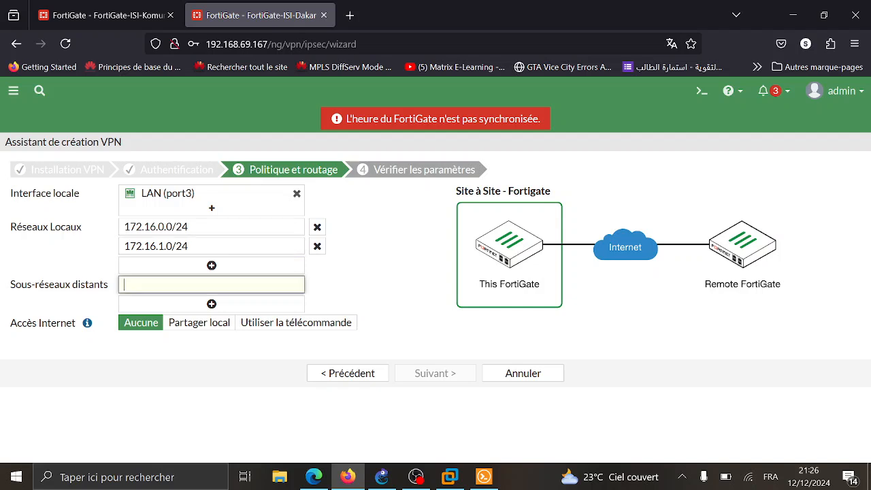
text(192.168.0.)
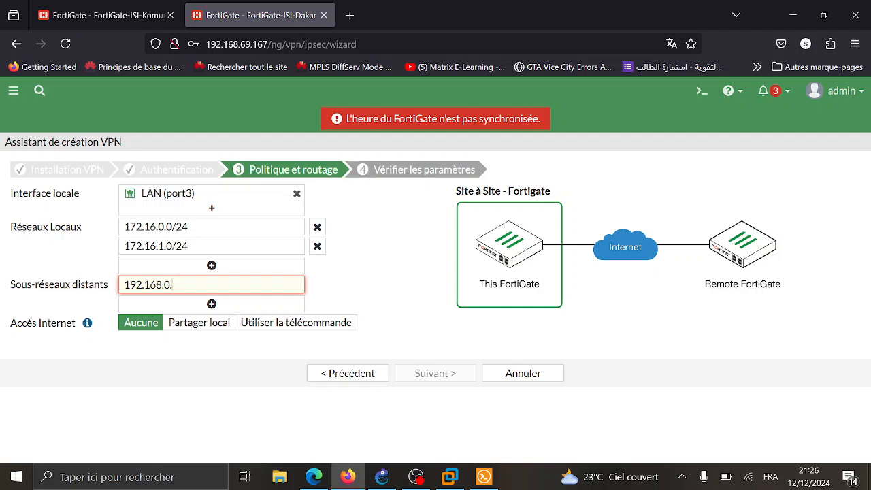
text(0/24)
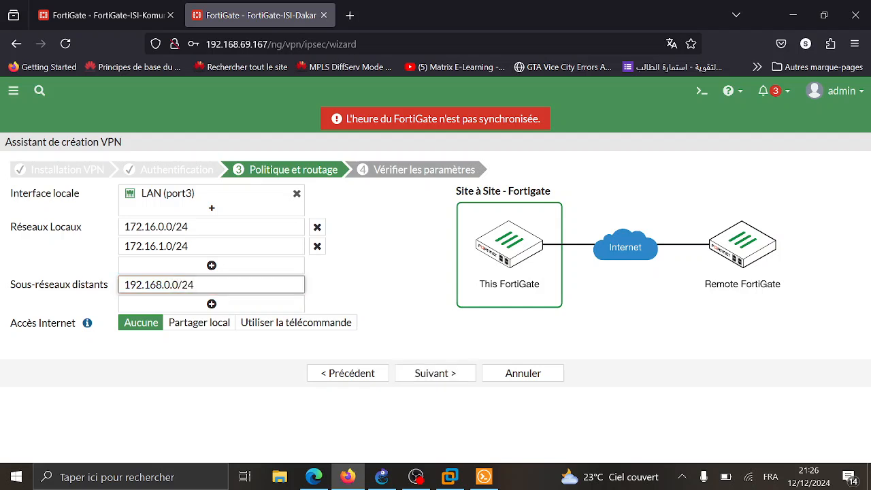
key(ctrl+a)
key(ctrl+c)
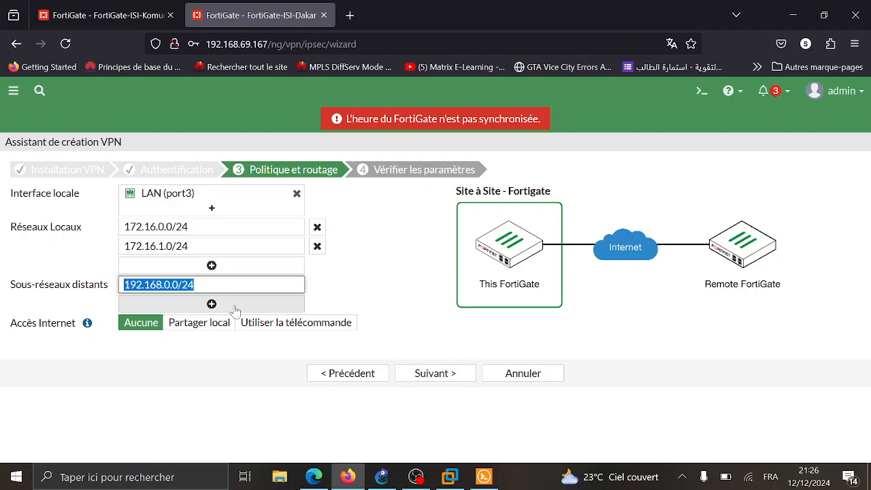
click(212, 304)
click(211, 304)
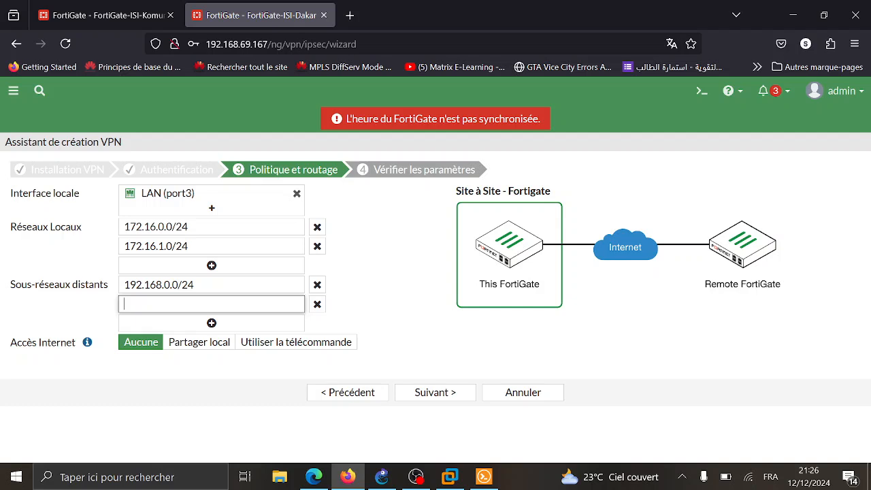
text(v)
key(BackSpace)
key(ctrl+v)
key(Left)
key(Left)
key(Left)
key(Left)
key(Left)
key(BackSpace)
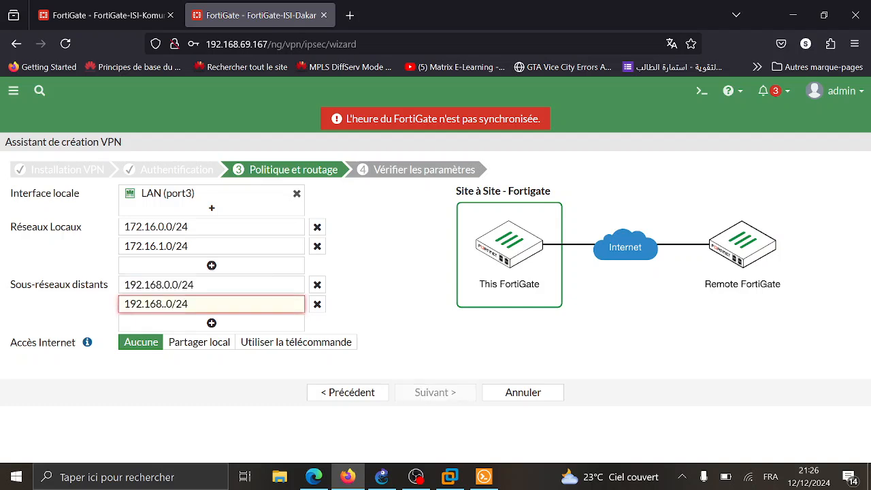
text(1)
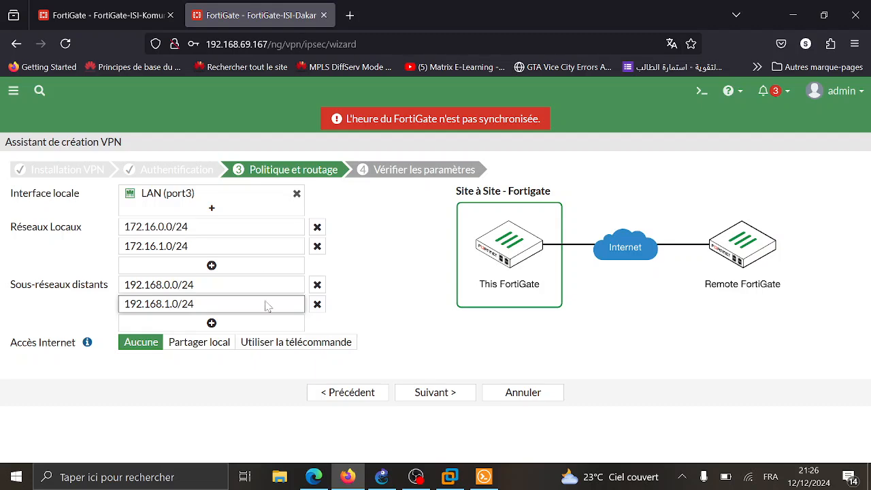
- Review and create the Dakar-Komunik VPN, then show the IPsec tunnel list
click(422, 392)
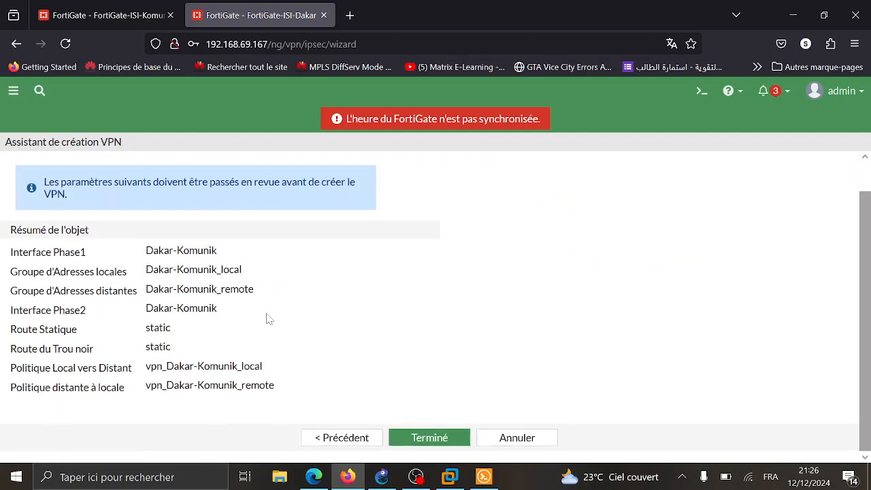
click(433, 439)
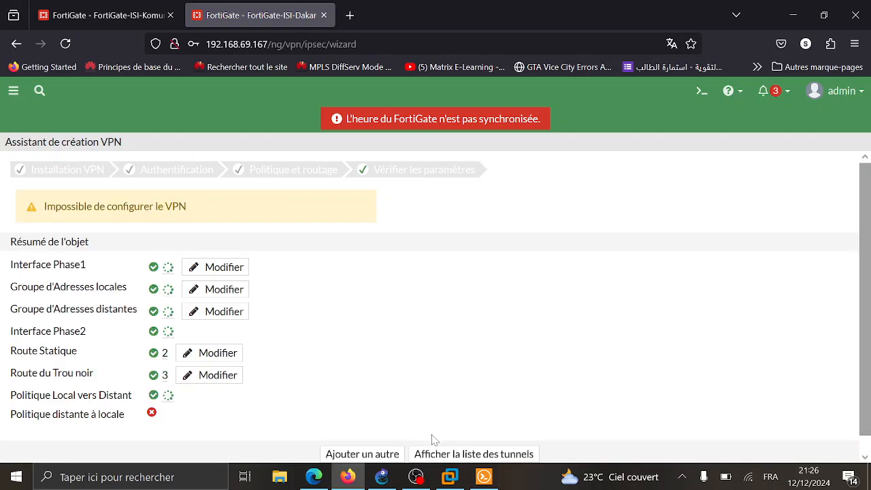
scroll(422, 236, down, 2)
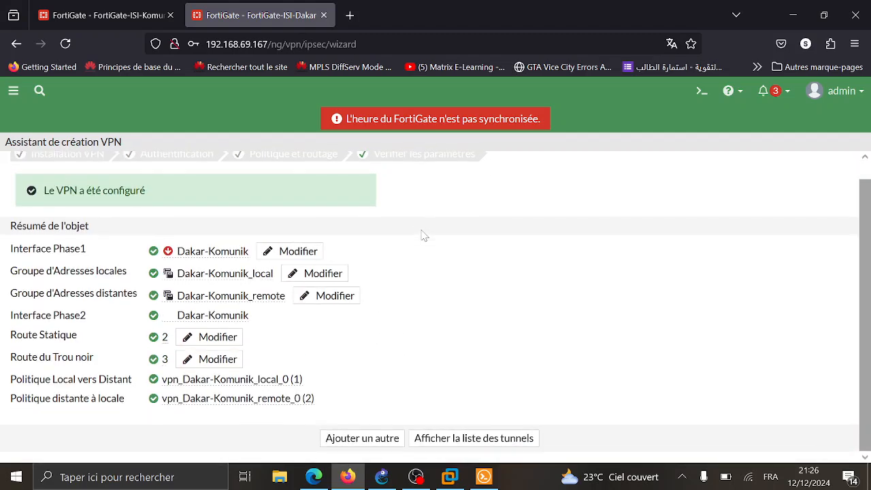
click(474, 439)
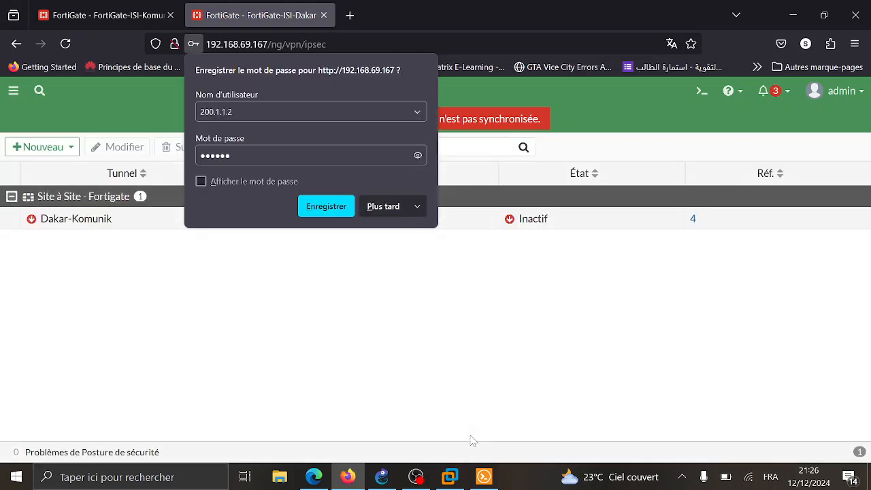
- Dismiss the browser's save-password prompt and view the Dakar-Komunik tunnel's details
click(382, 213)
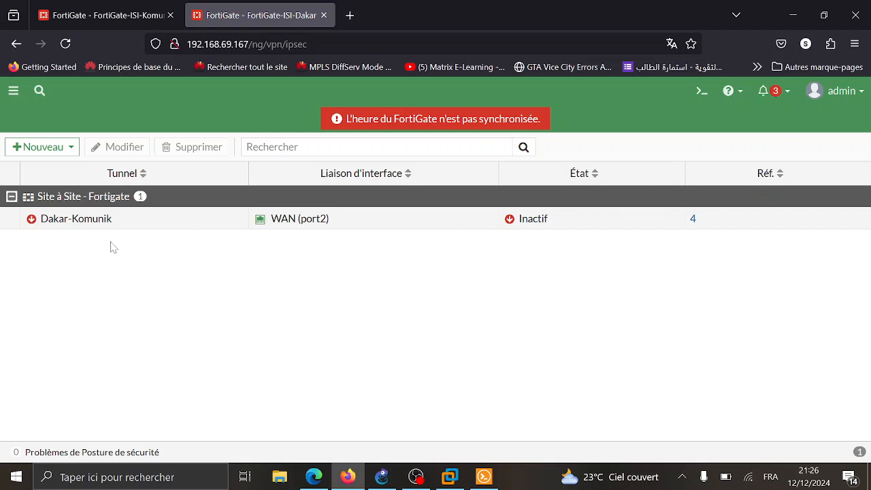
mouse_move(106, 227)
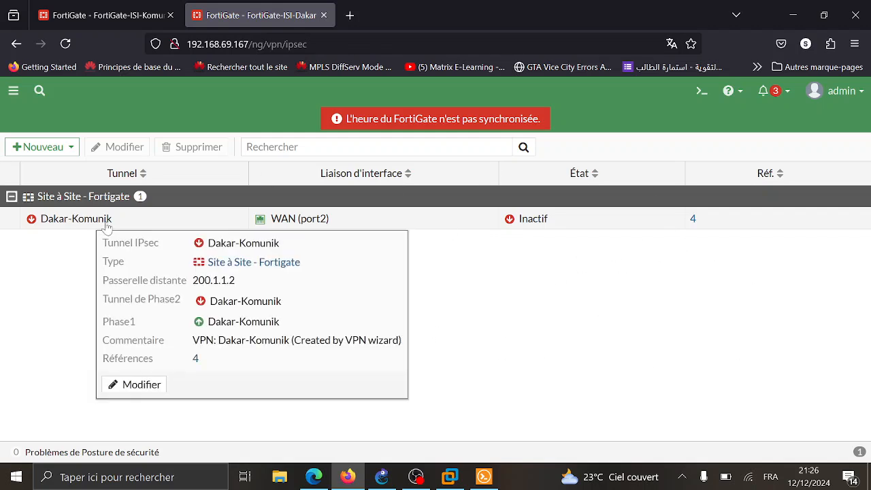
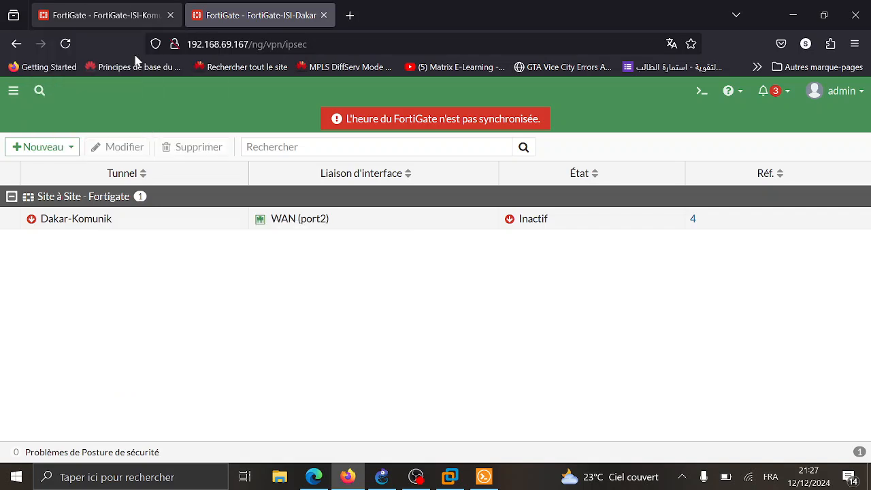
- Go from the IPsec tunnel list to the Dakar FortiGate's Firewall Policy page
click(11, 91)
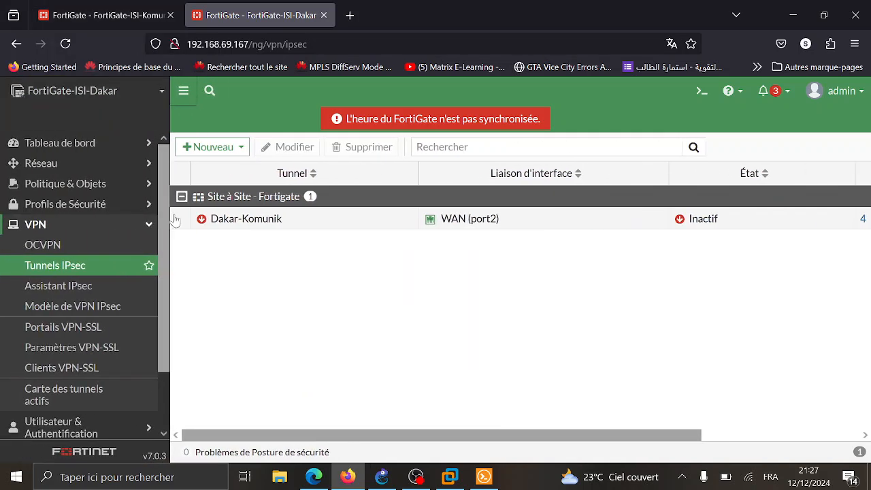
click(123, 228)
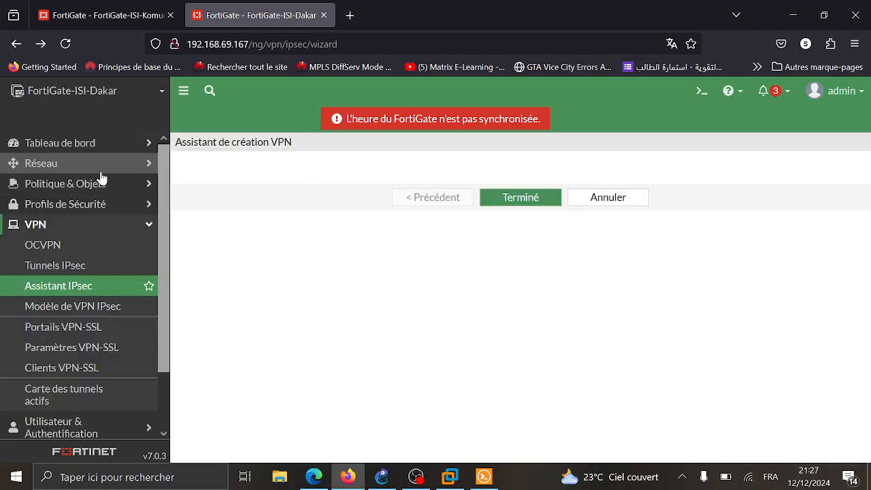
click(121, 194)
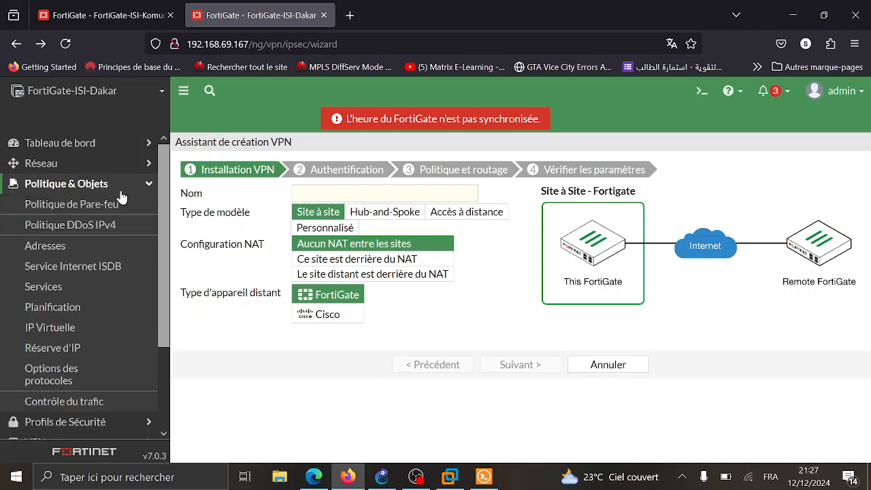
click(85, 204)
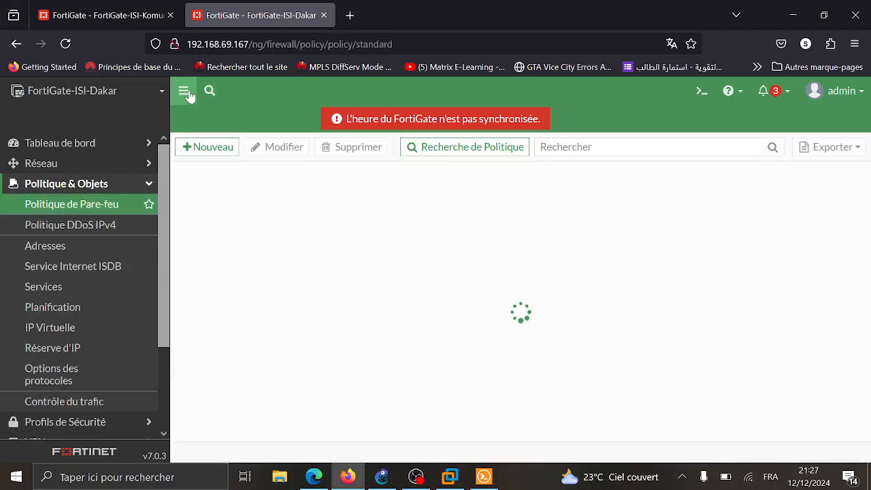
- Change the vpn_Dakar-Komunik_remote_0 policy's outgoing interface to Inter-vlan and save it
click(185, 90)
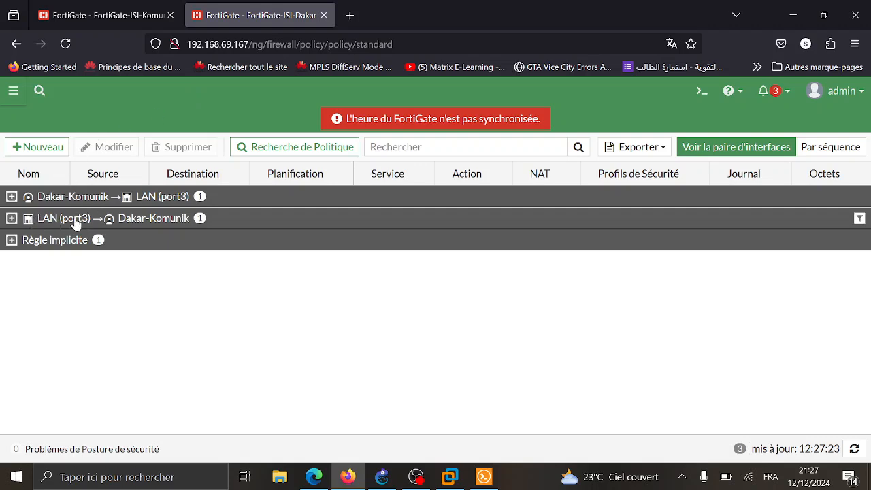
click(82, 219)
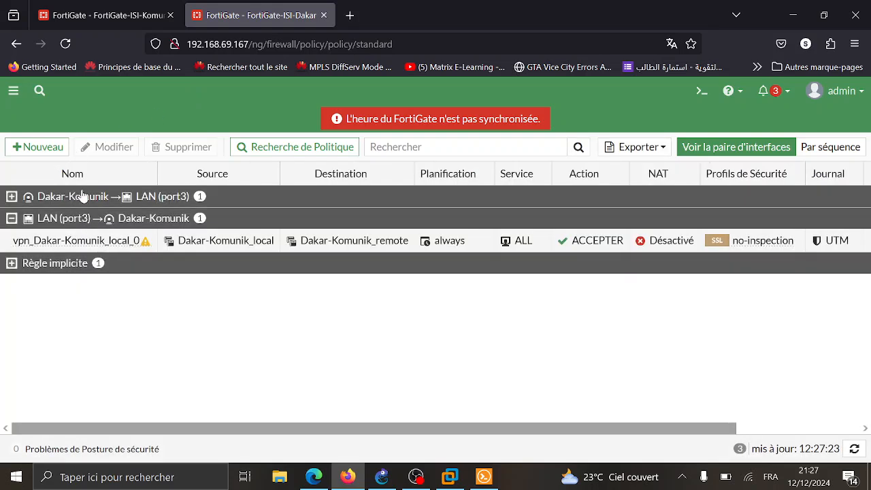
click(85, 198)
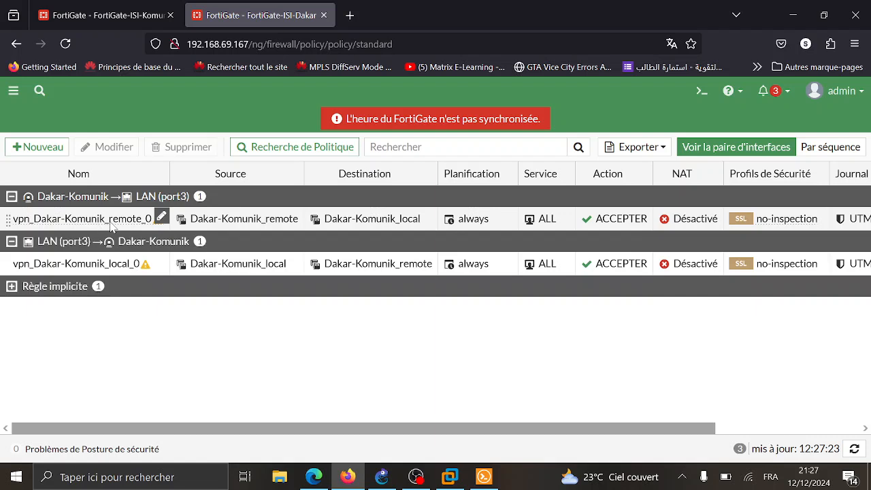
double_click(110, 226)
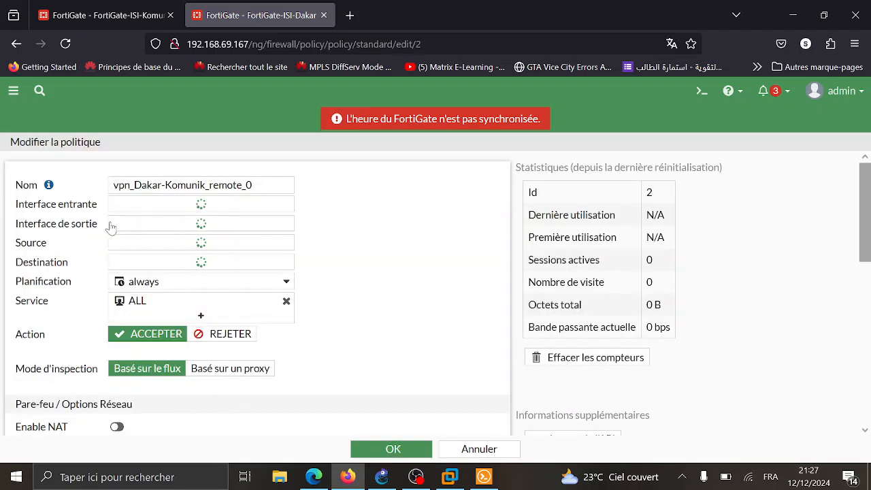
click(208, 226)
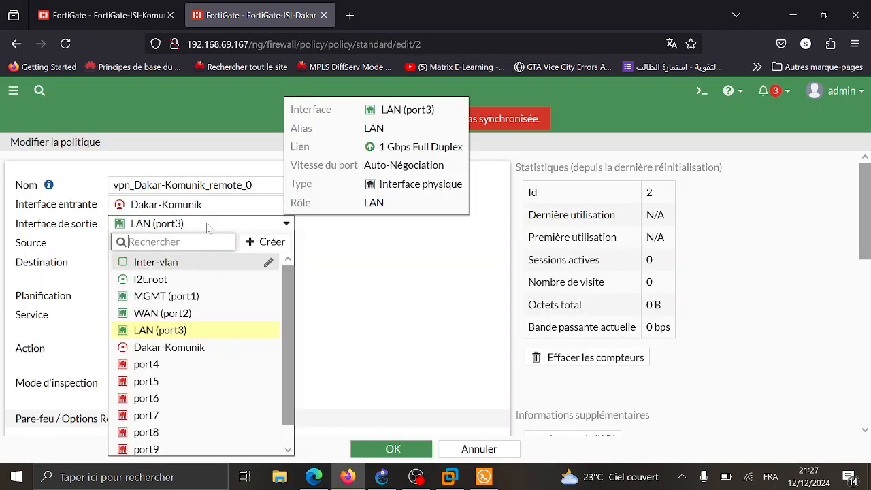
mouse_move(147, 269)
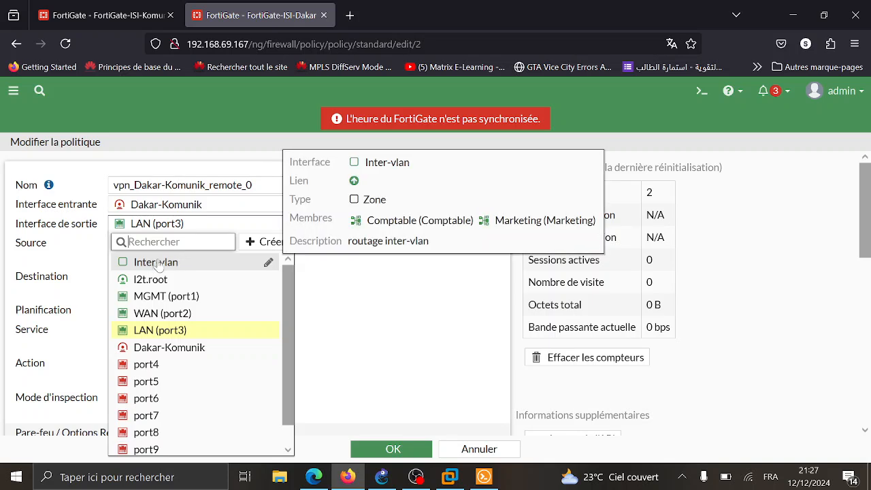
click(139, 262)
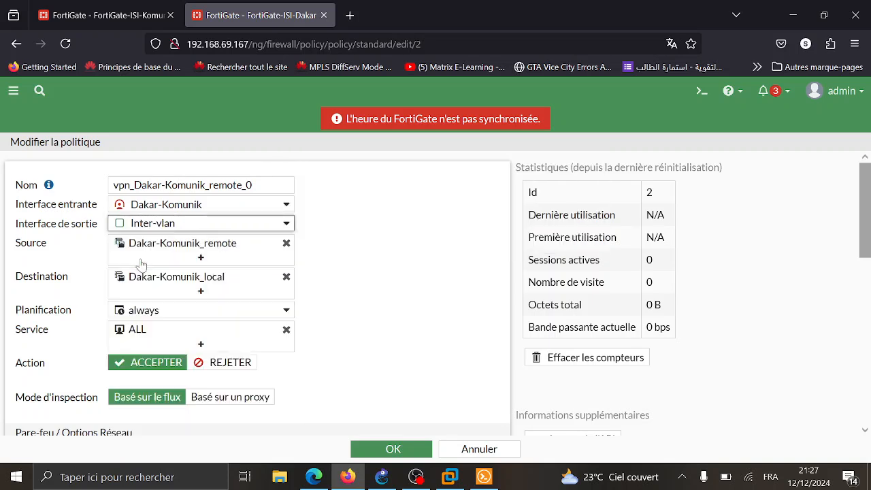
click(184, 253)
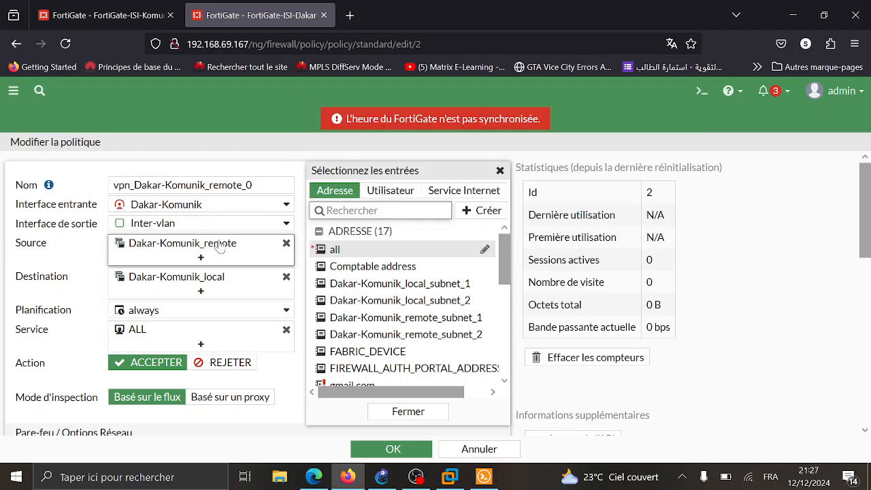
mouse_move(225, 246)
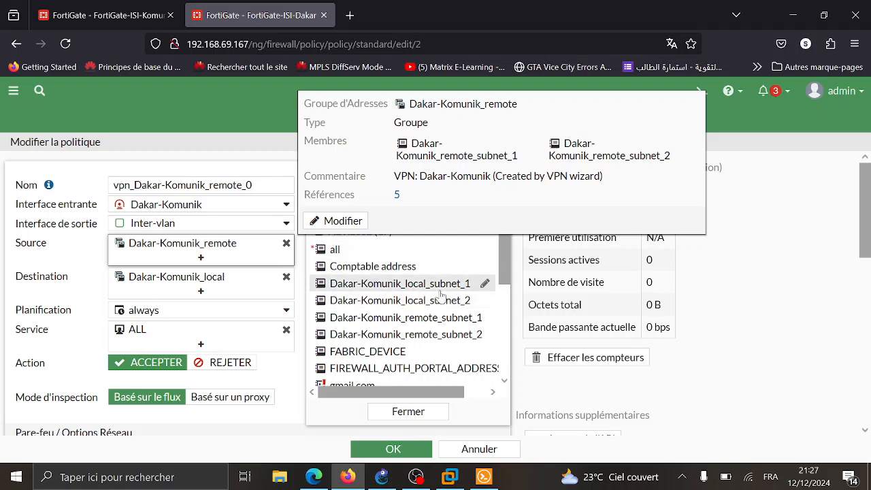
mouse_move(460, 323)
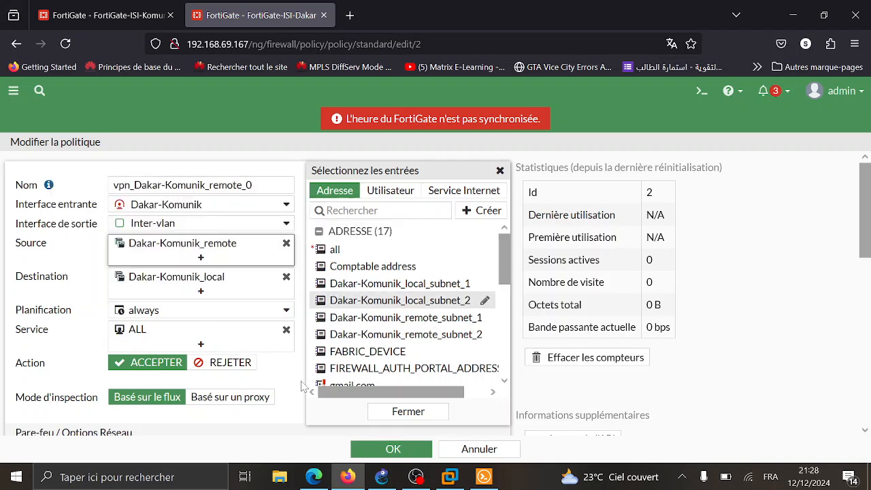
click(163, 253)
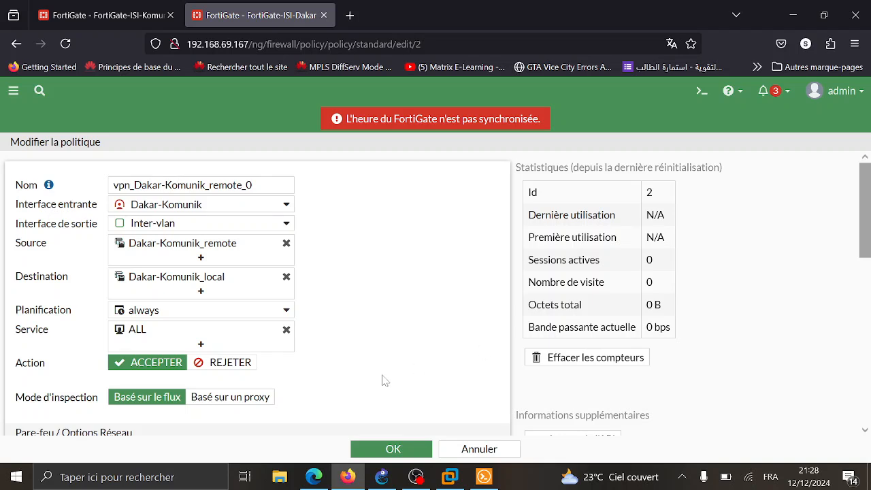
click(411, 452)
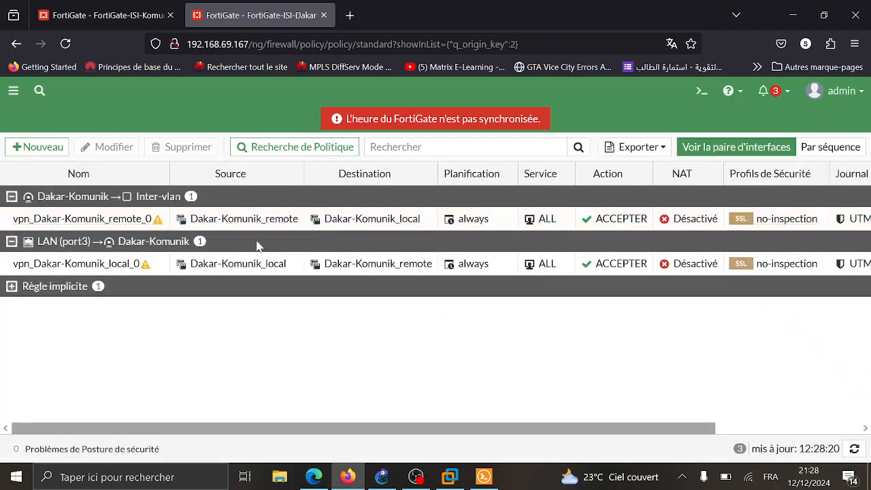
- Set vpn_Dakar-Komunik_local_0's outgoing interface to Inter-vlan, save, then switch to the Komunik FortiGate
double_click(99, 264)
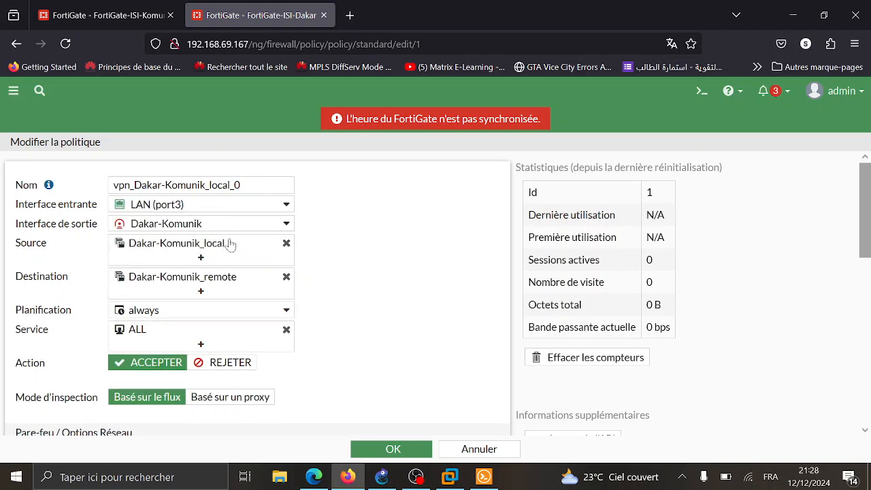
click(221, 224)
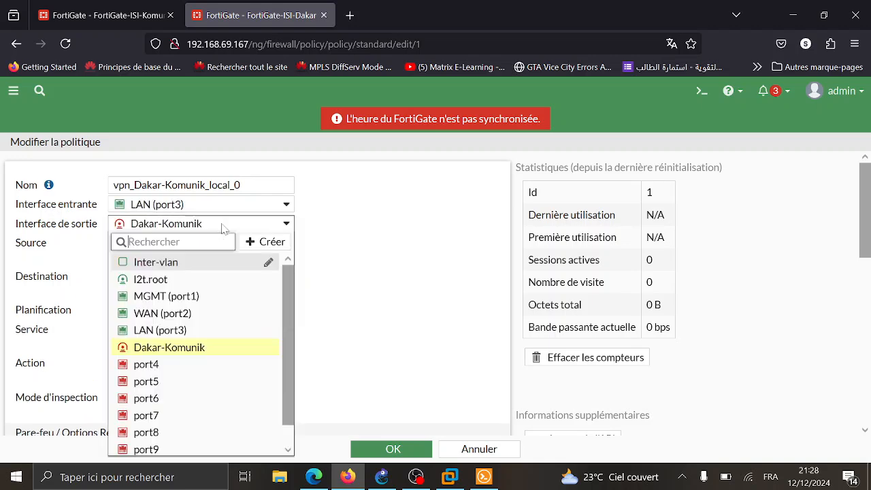
click(189, 263)
scroll(380, 326, down, 10)
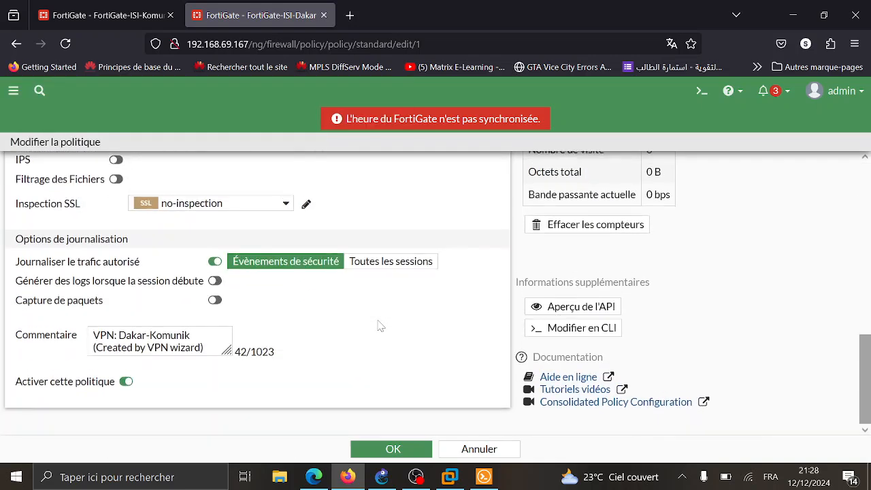
click(387, 455)
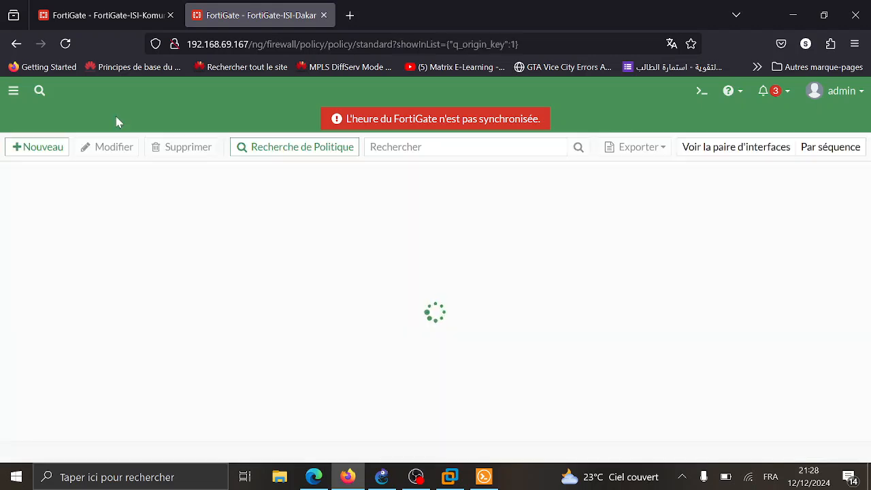
click(124, 13)
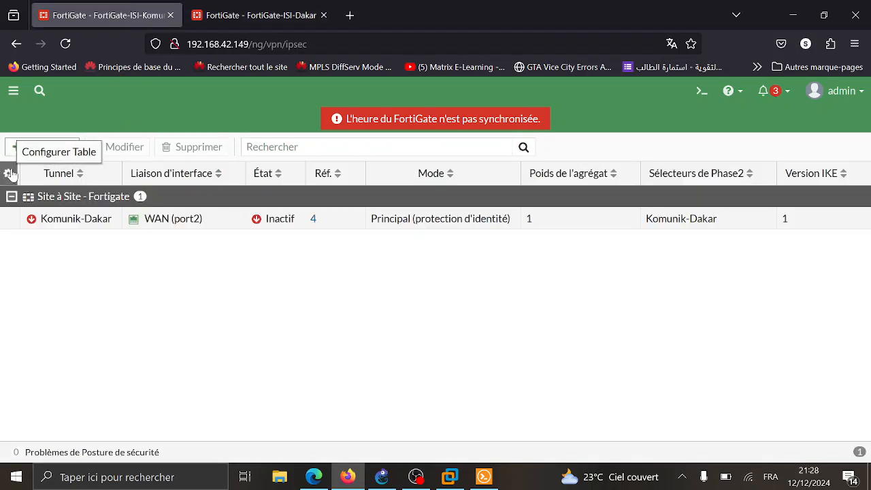
- On the Komunik FortiGate, set vpn_Komunik-Dakar_remote_0's outgoing interface to Inter-Vlan and save it
click(3, 90)
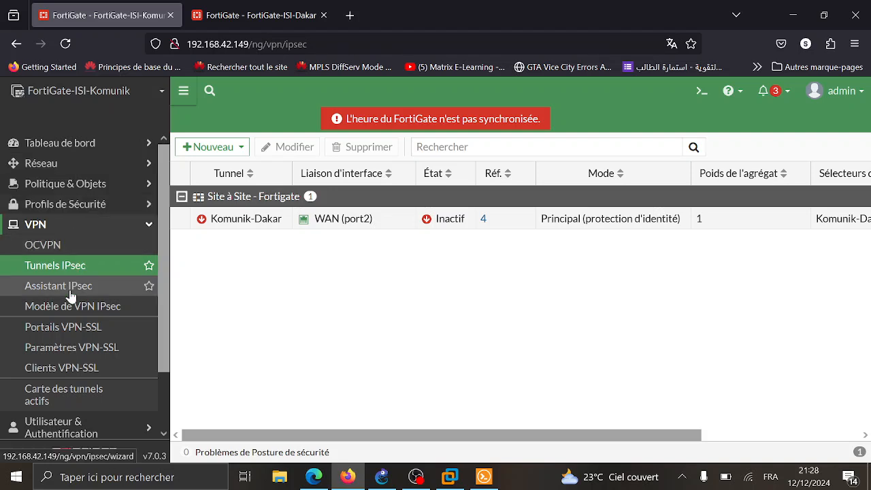
click(111, 227)
click(91, 185)
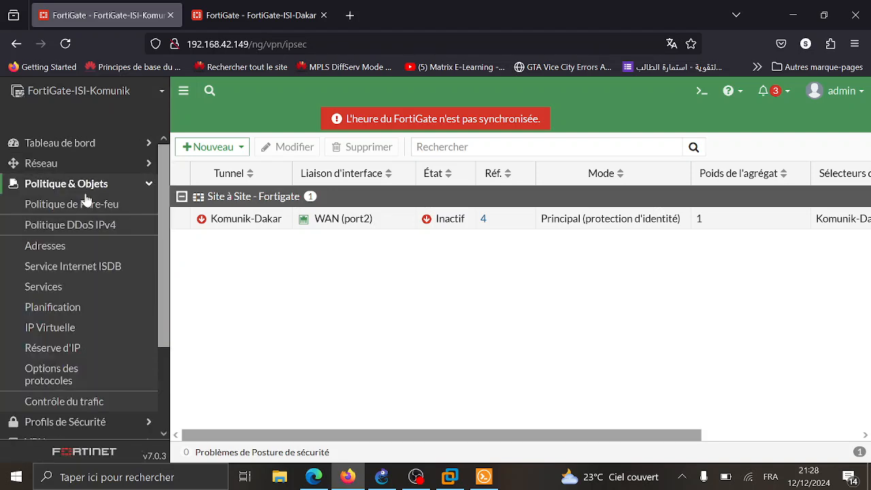
click(99, 208)
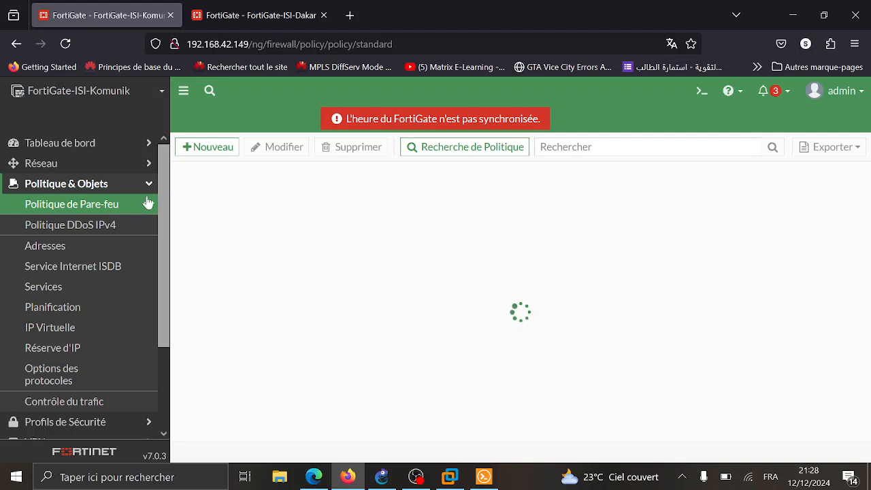
click(183, 90)
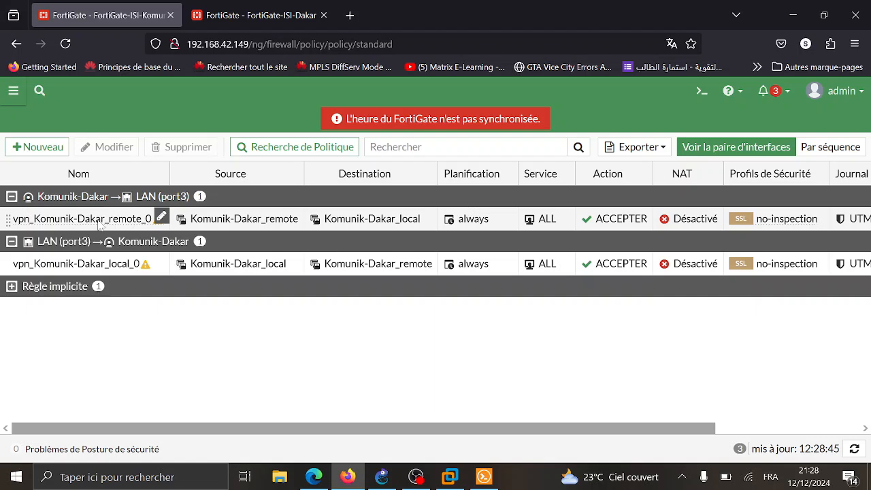
double_click(122, 219)
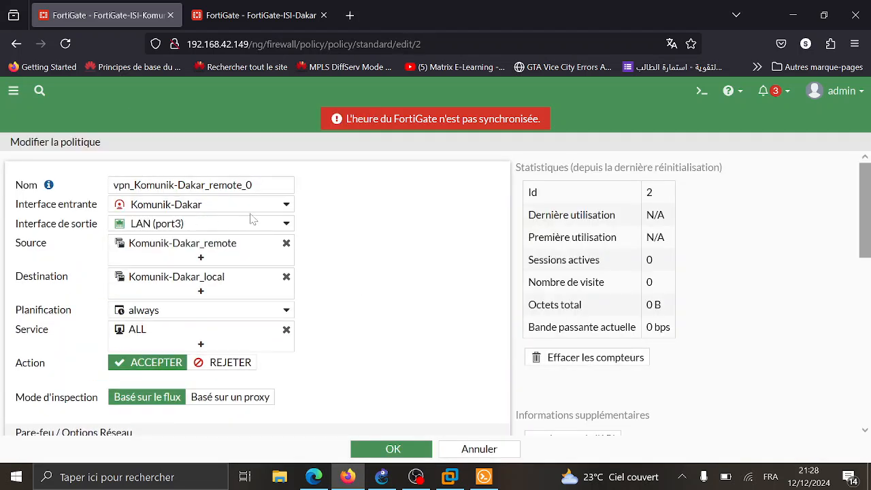
click(222, 226)
click(189, 262)
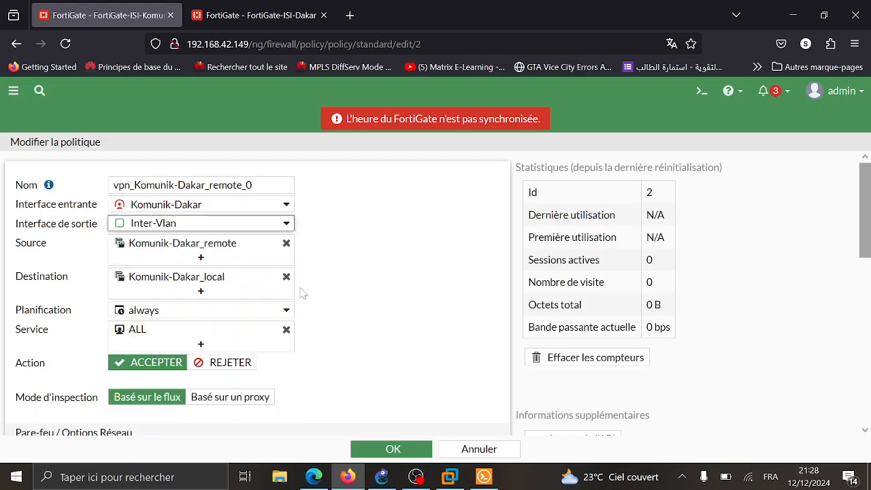
scroll(303, 292, down, 3)
scroll(303, 293, down, 3)
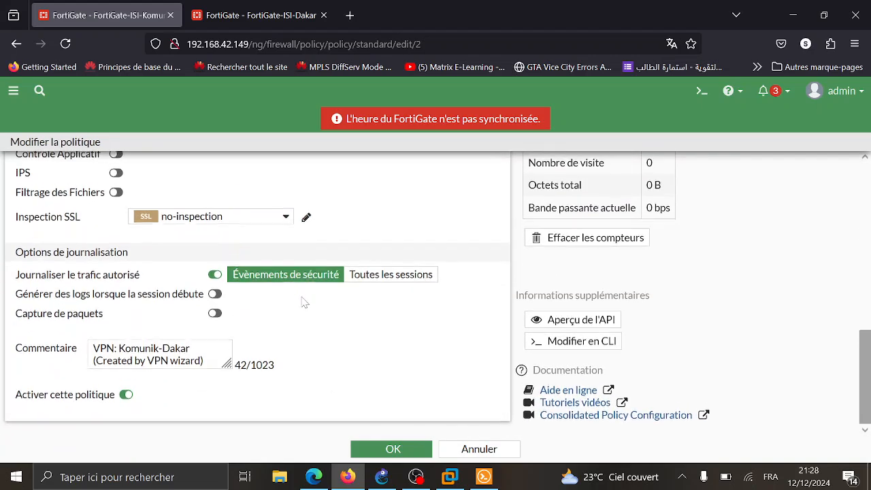
click(388, 451)
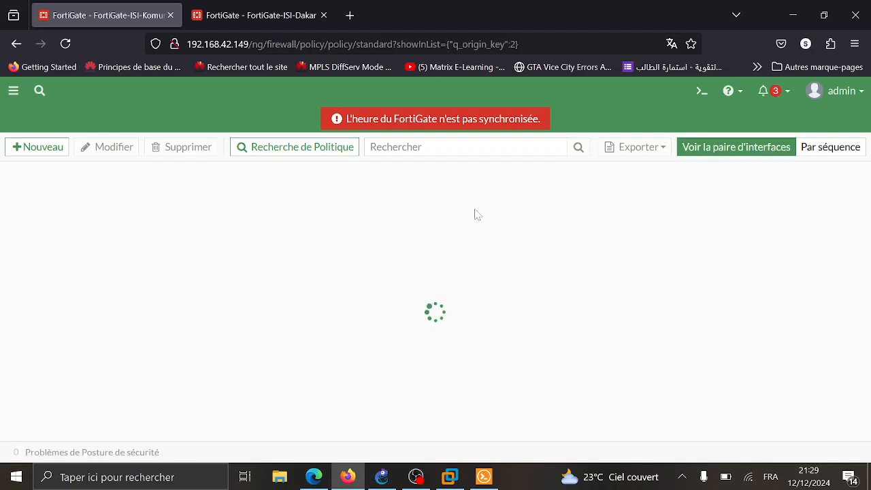
- Set vpn_Komunik-Dakar_local_0's incoming interface to Inter-Vlan and save it
double_click(103, 266)
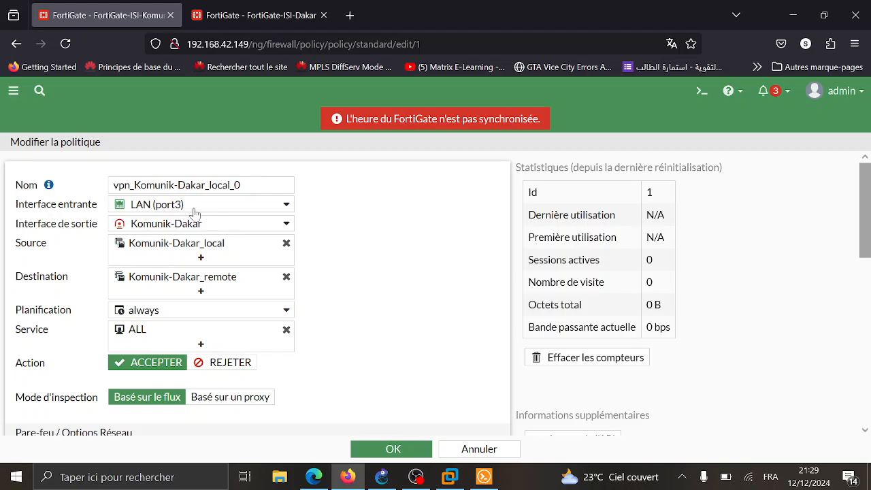
click(197, 208)
click(238, 249)
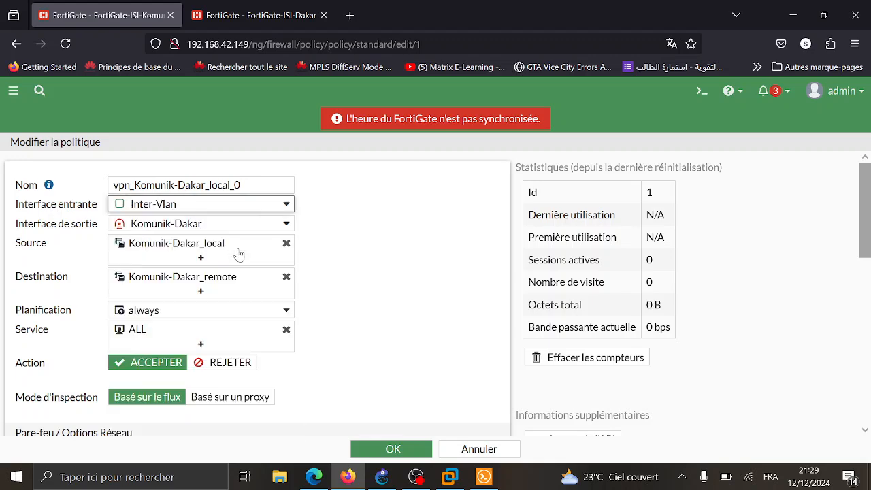
scroll(367, 265, down, 10)
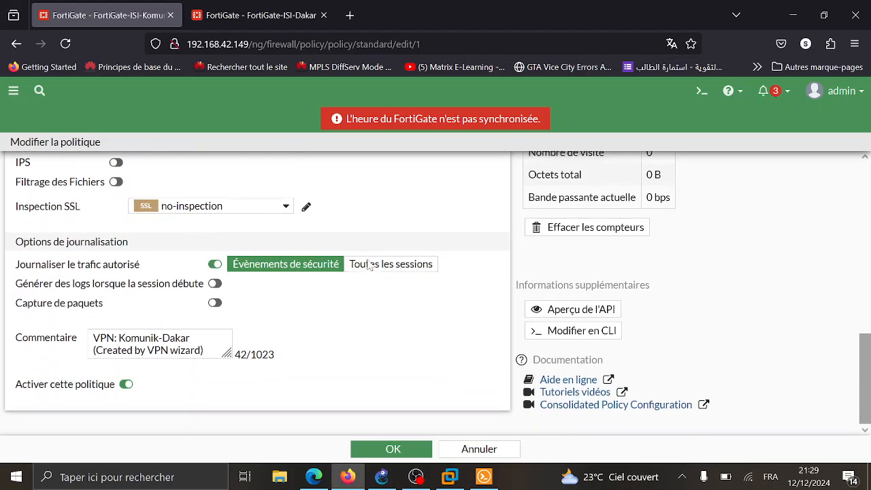
click(383, 451)
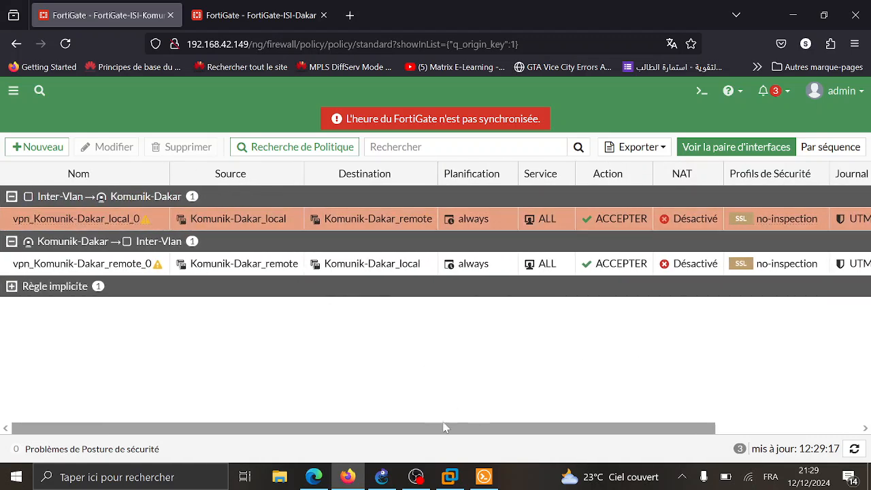
- Return to the VPN IPsec Tunnels list
click(13, 95)
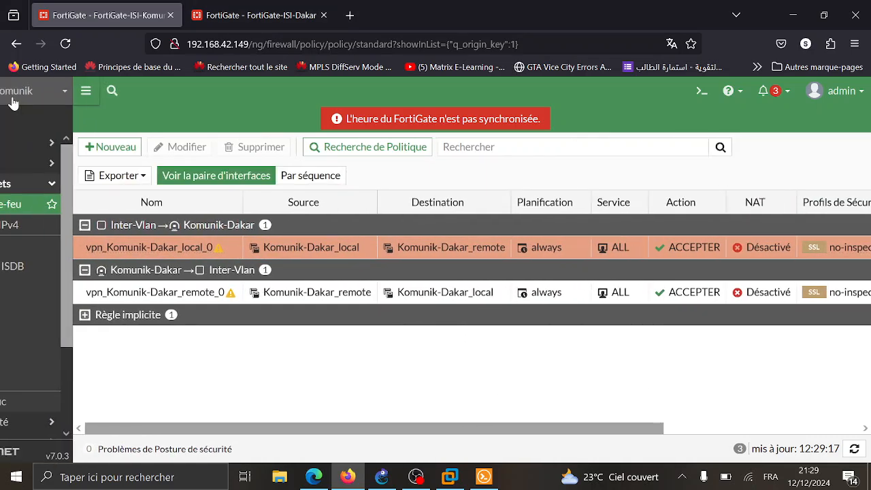
click(92, 184)
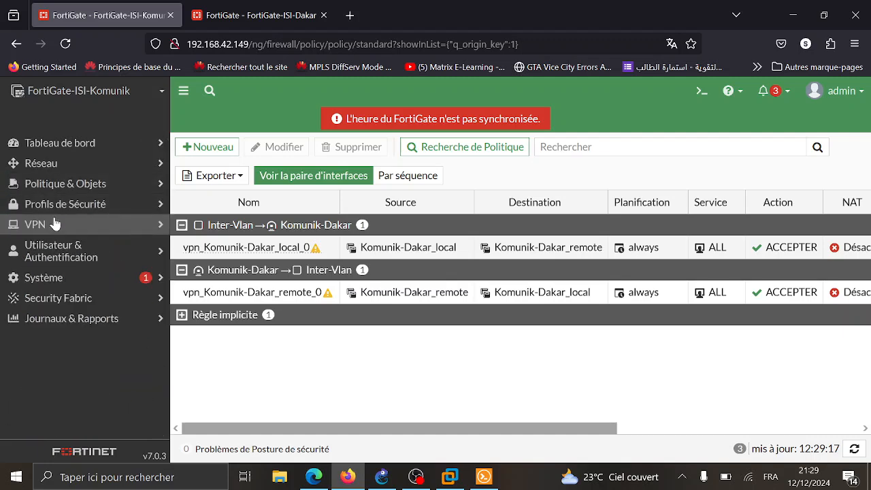
click(54, 224)
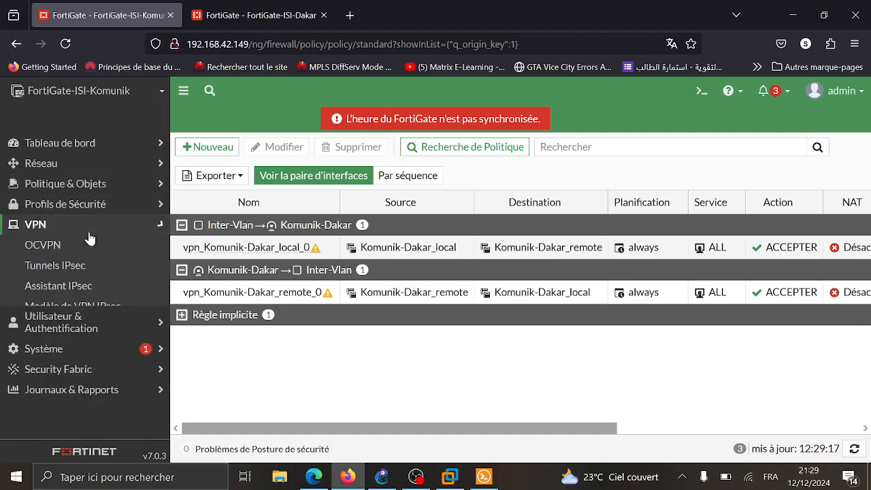
click(51, 266)
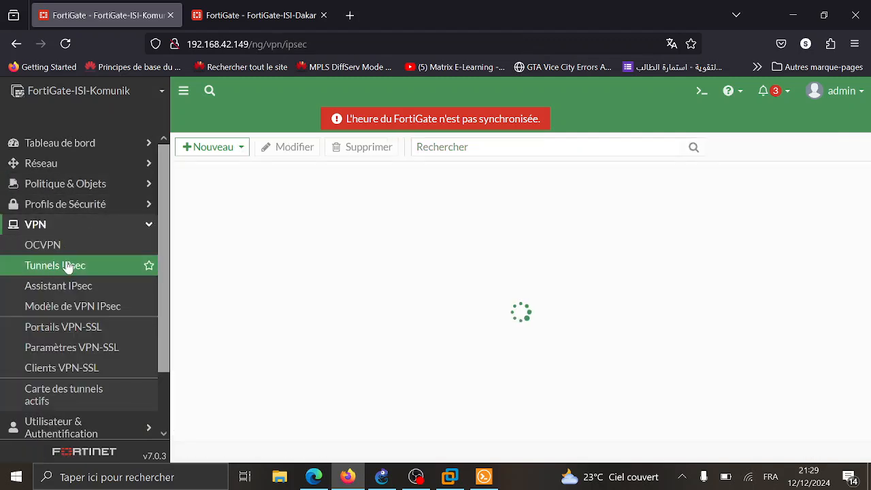
- Check the Komunik-Dakar tunnel details: gateway 200.1.1.6, Phase1 up, Phase2 down
click(182, 96)
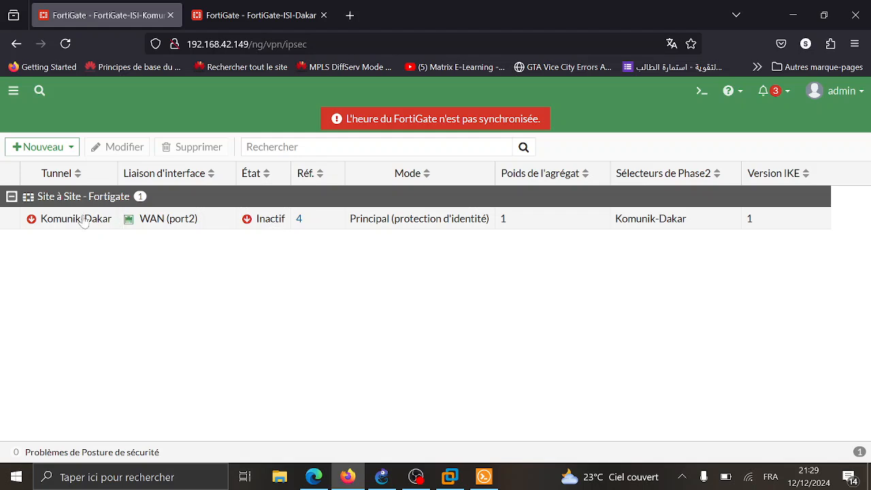
mouse_move(85, 220)
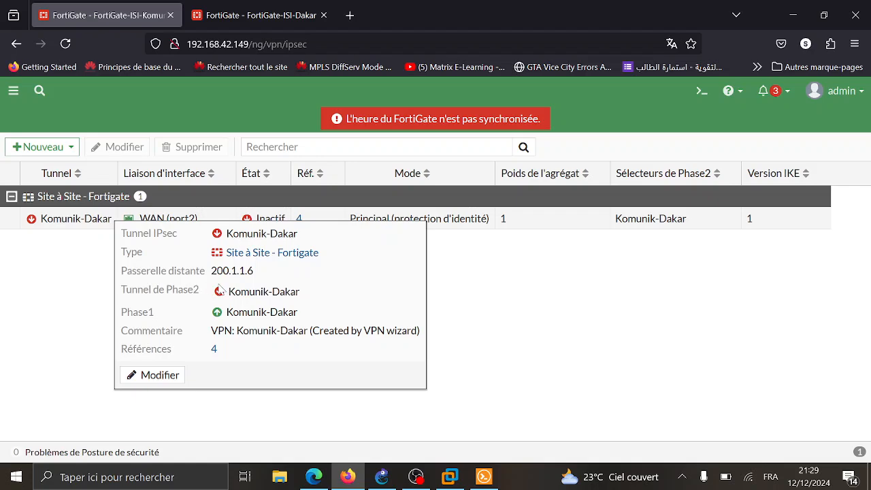
- Open the VPCS consoles and run 'show' on Marketing to find its IP 172.16.0.2
click(793, 13)
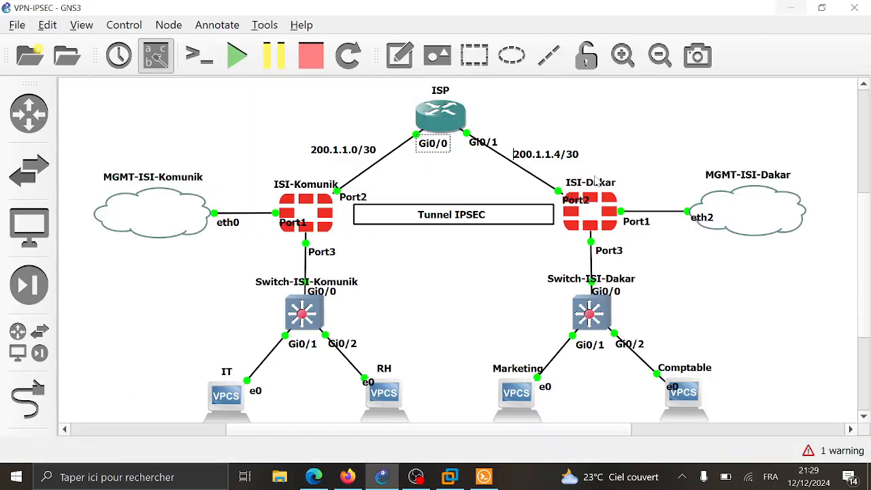
scroll(467, 334, down, 3)
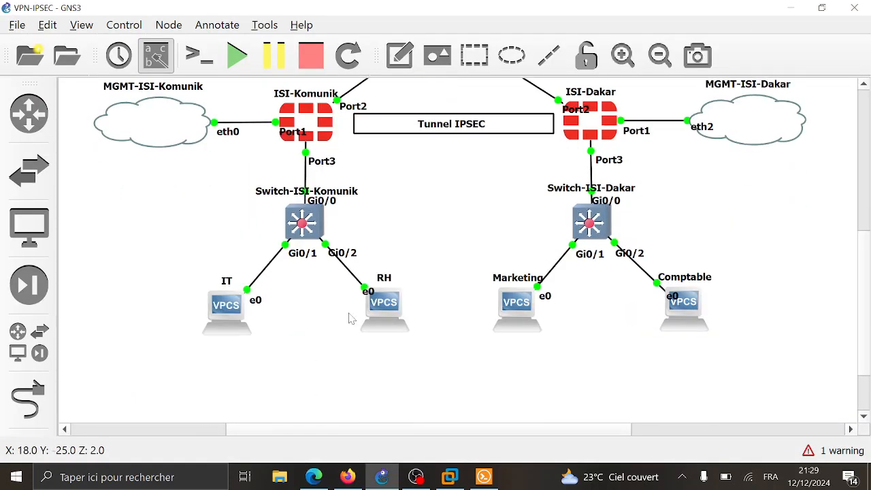
double_click(226, 309)
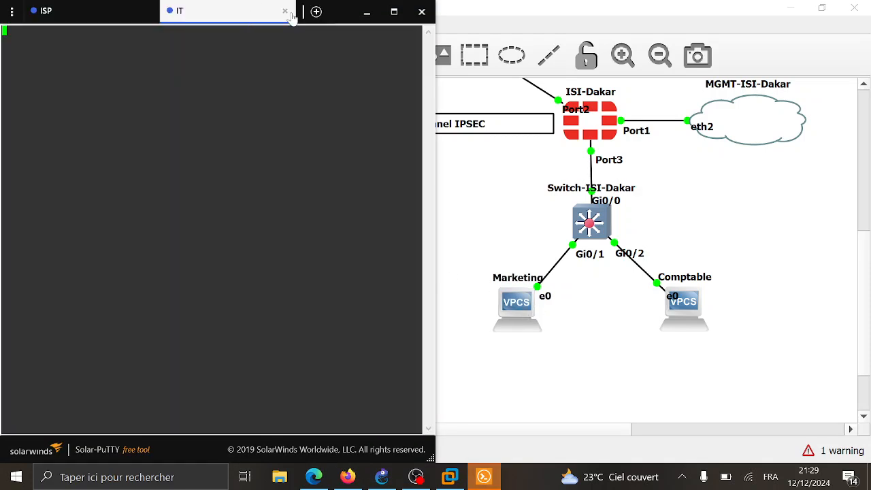
click(488, 330)
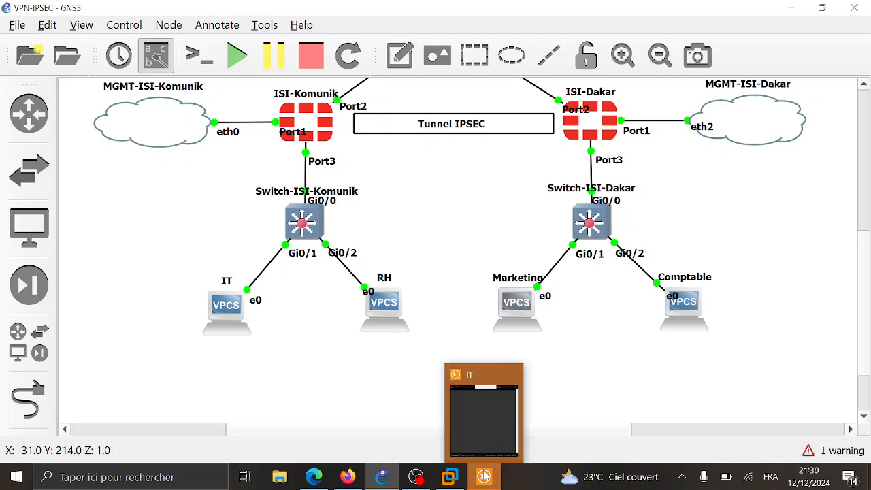
click(482, 416)
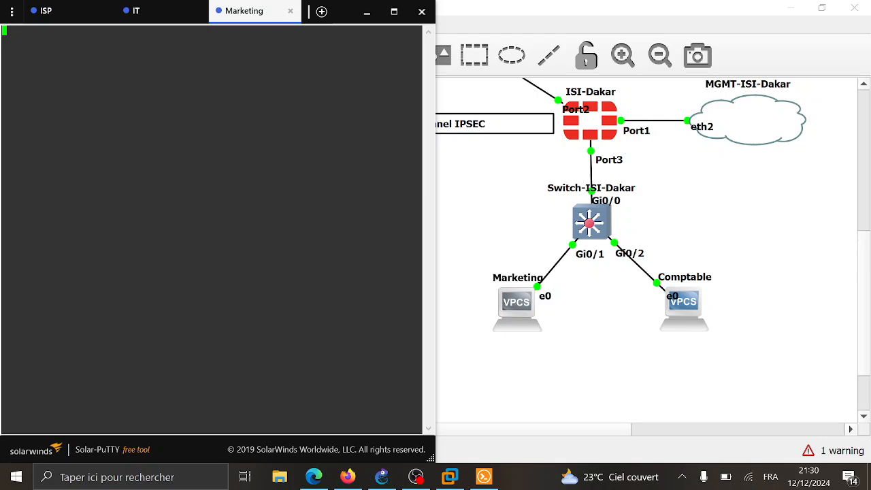
key(Return)
key(Return)
text(show)
key(Return)
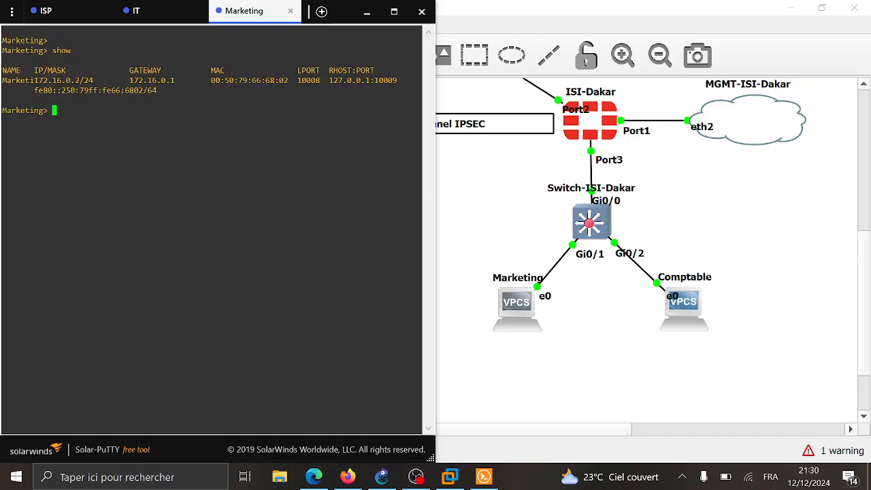
drag(34, 80, 48, 80)
- From the IT console, ping 172.16.0.2 across the tunnel
click(158, 18)
key(Return)
key(Return)
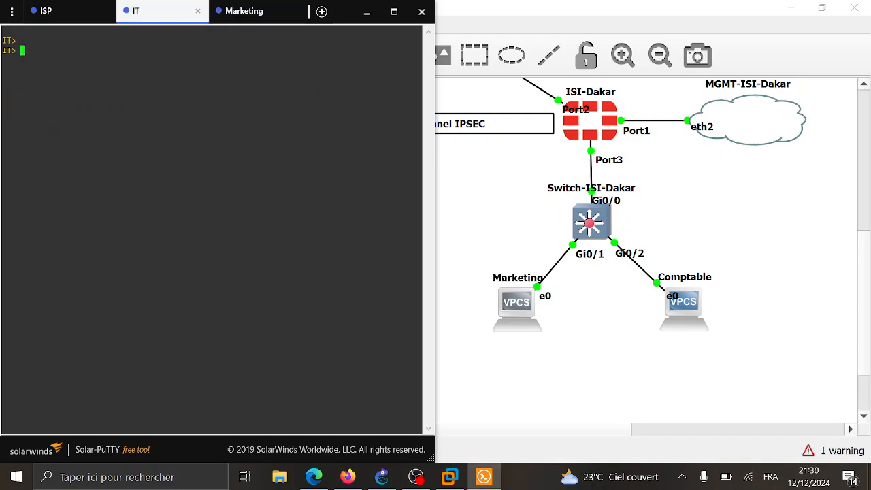
text(ping 172.16.0.2)
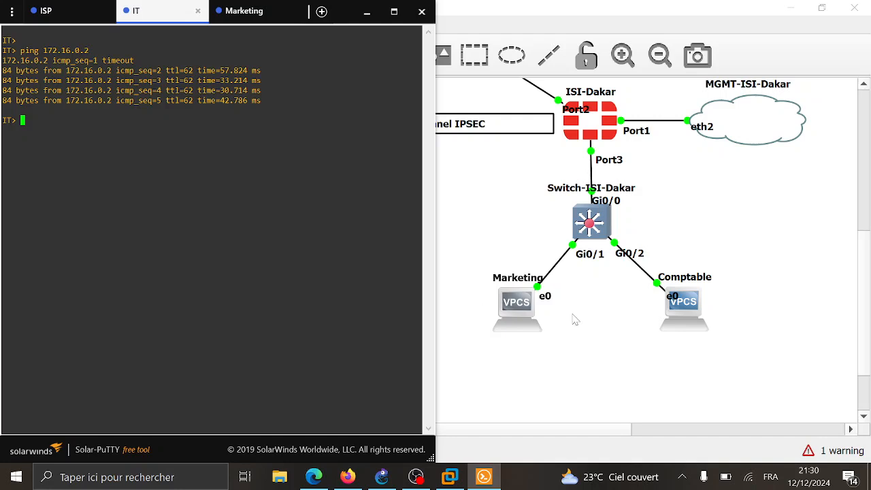
scroll(439, 226, up, 3)
scroll(438, 226, left, 5)
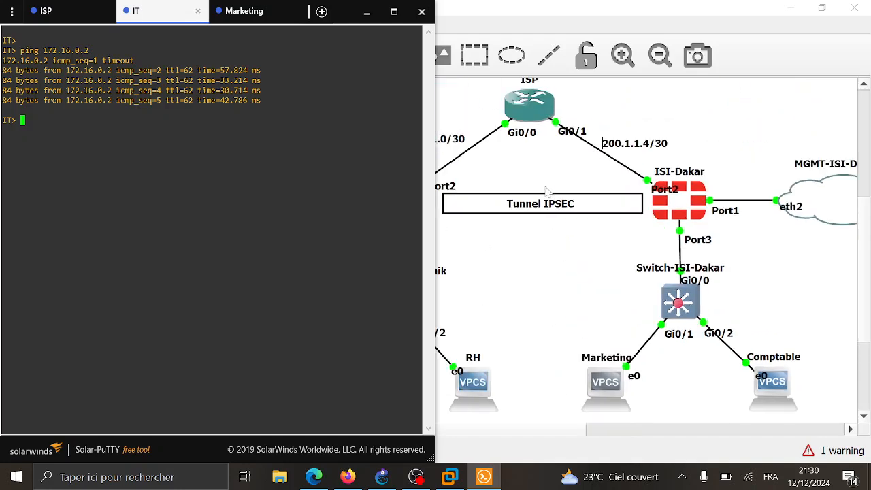
- Start a capture on the ISI-Komunik Port2 to ISP Gi0/0 link, keeping the default file name
click(665, 263)
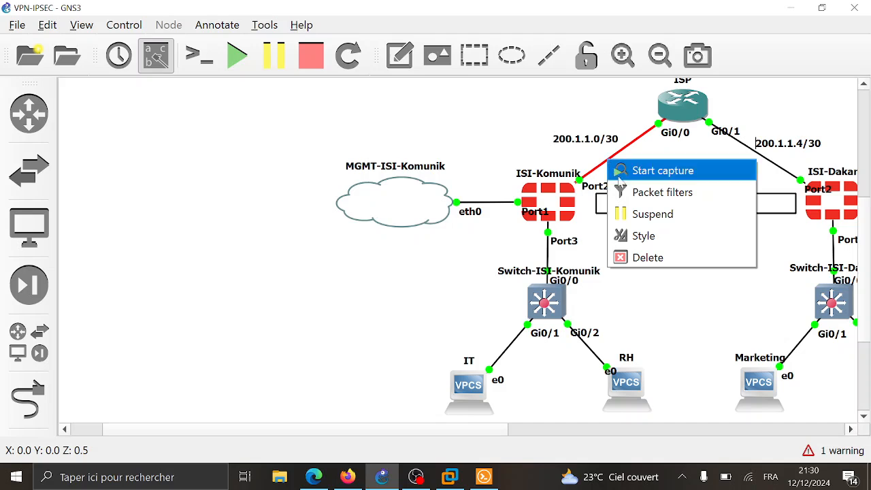
click(652, 175)
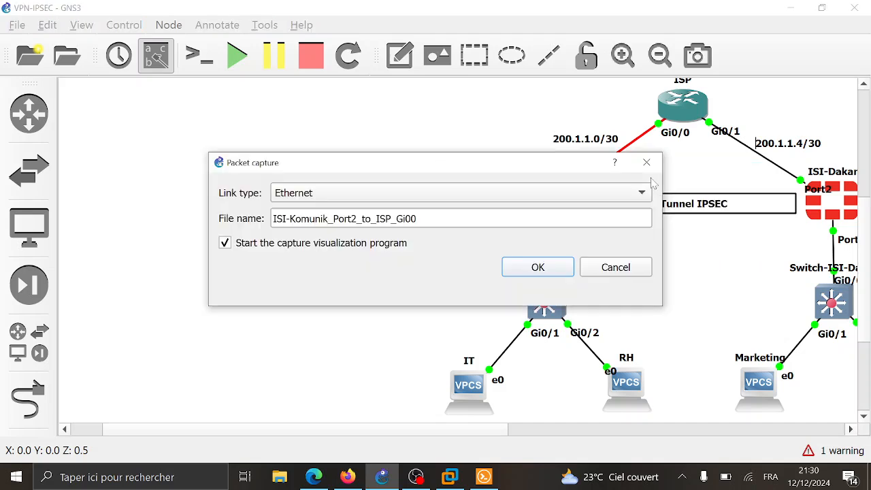
click(518, 268)
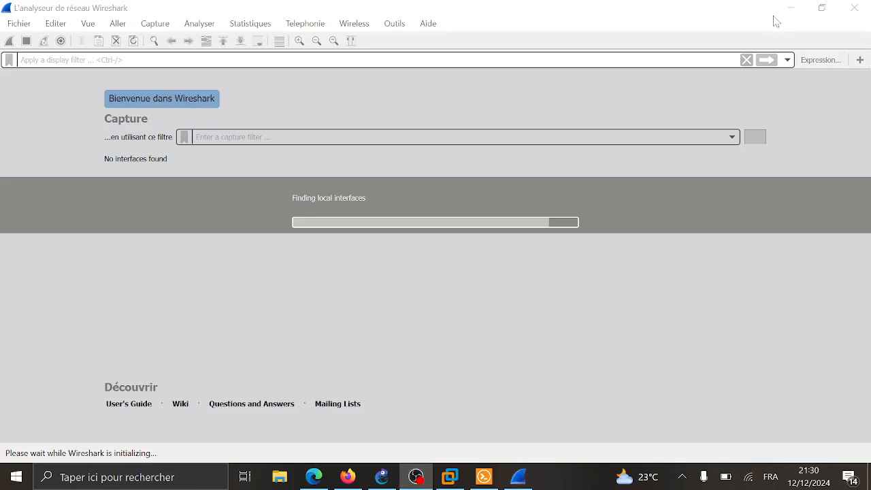
- Close Wireshark's update notice and scroll through the live DNS, ARP and CDP packets
click(248, 228)
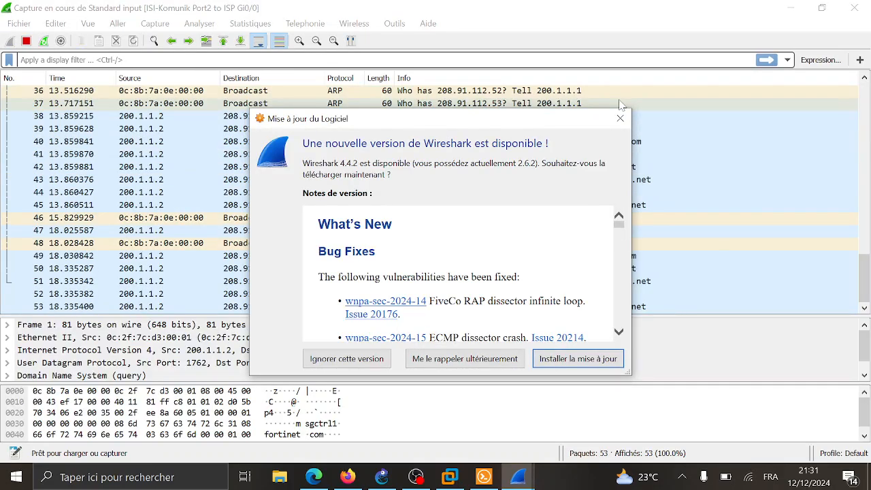
click(618, 119)
scroll(469, 196, up, 3)
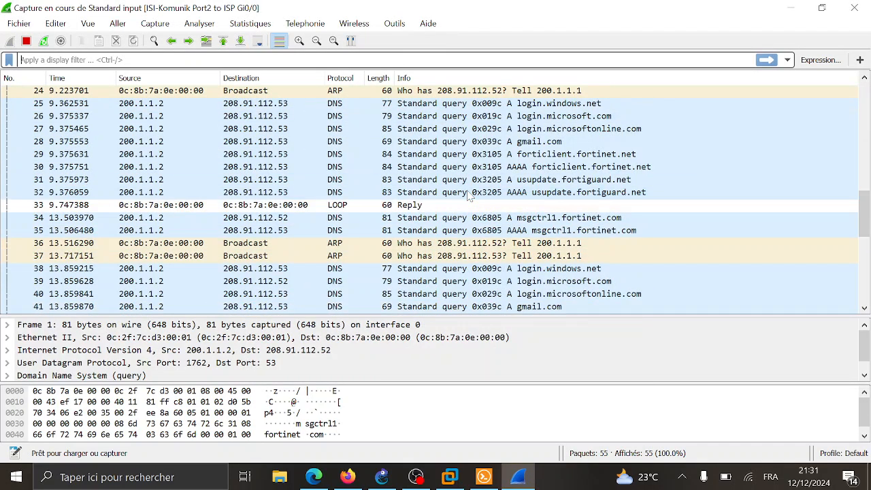
scroll(468, 196, up, 9)
scroll(468, 196, down, 12)
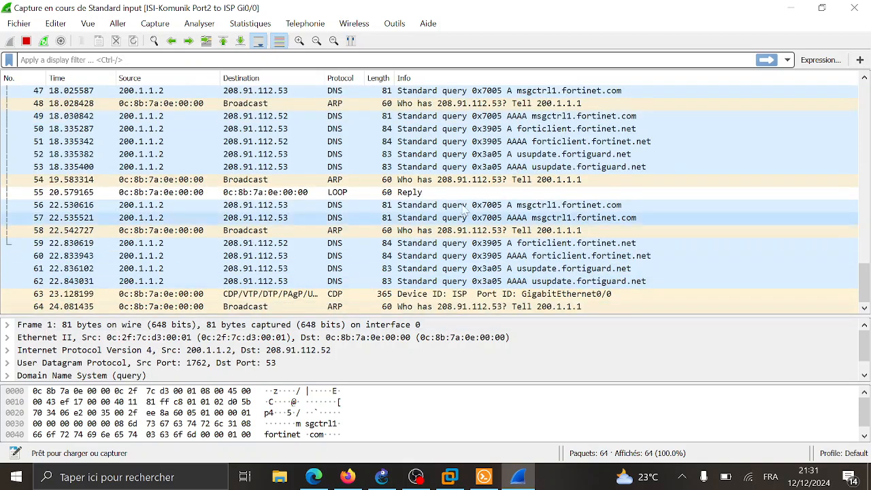
- Rerun the ping to 172.16.0.2 from the IT VPCS
click(484, 477)
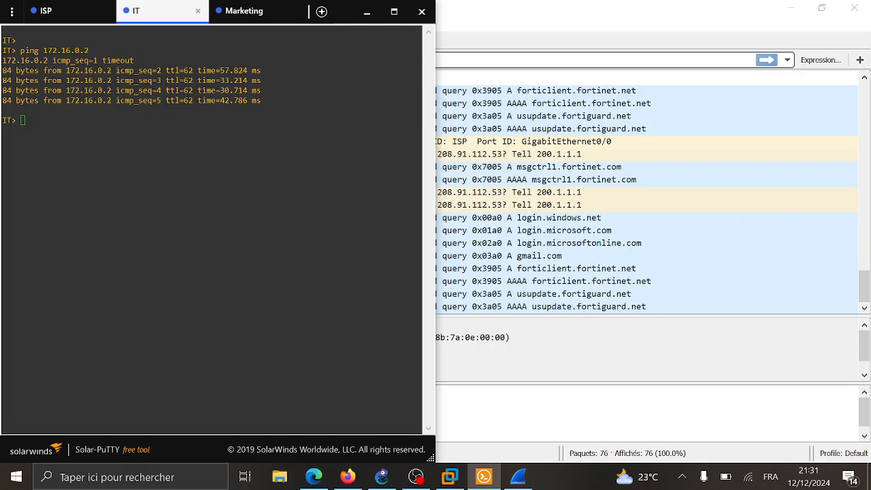
key(Up)
key(Return)
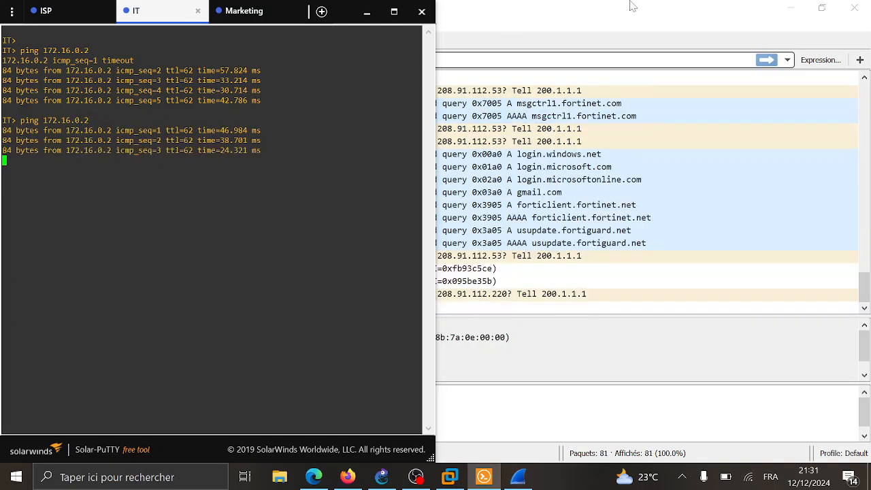
click(653, 22)
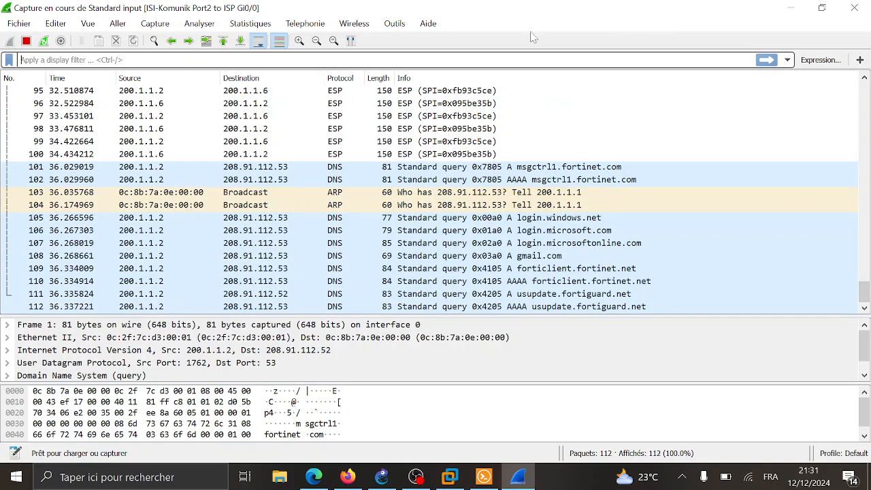
- Locate the ESP packets between 200.1.1.2 and 200.1.1.6 and inspect ISAKMP packets 143 and 144
scroll(446, 109, up, 2)
scroll(445, 109, up, 2)
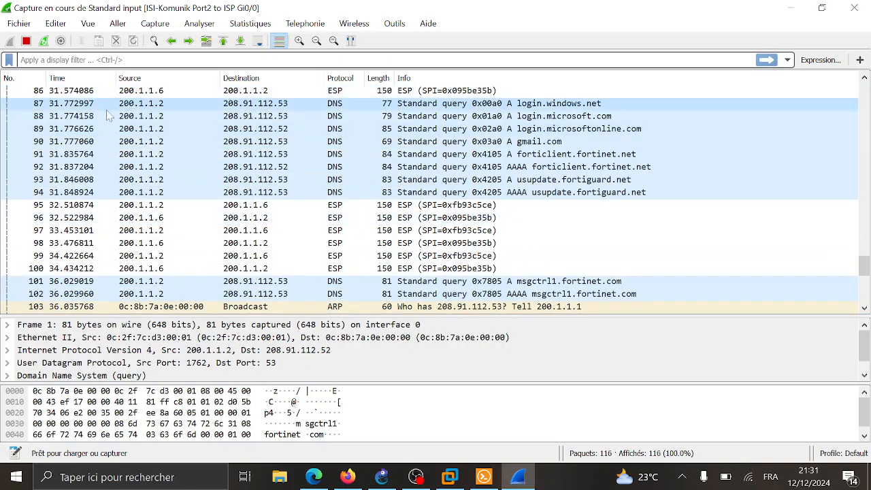
scroll(182, 116, up, 4)
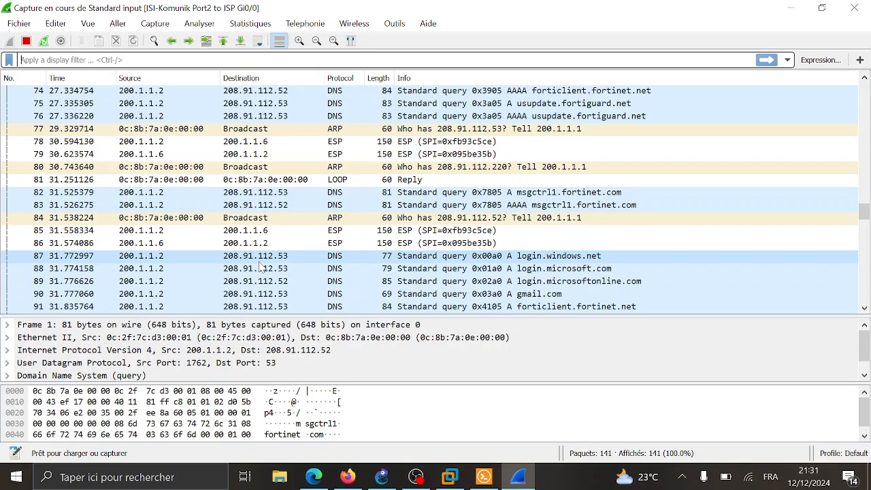
scroll(282, 268, down, 17)
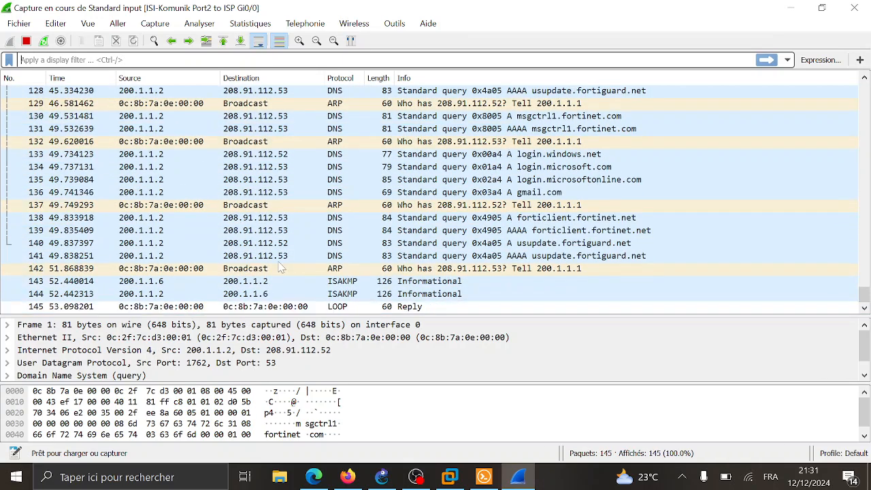
scroll(282, 268, up, 2)
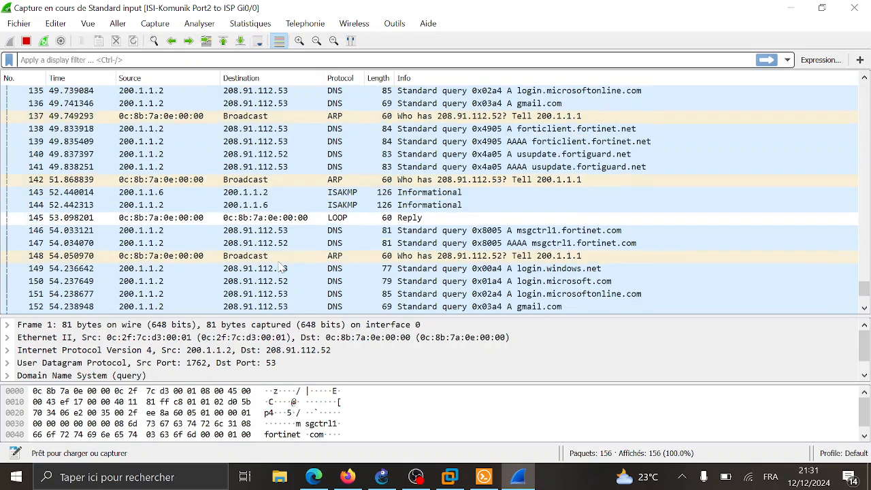
click(336, 218)
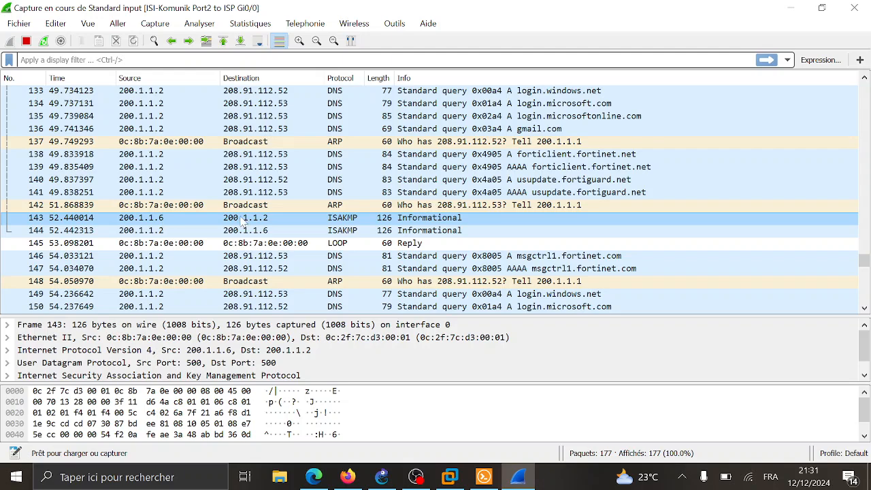
click(343, 231)
scroll(374, 239, down, 9)
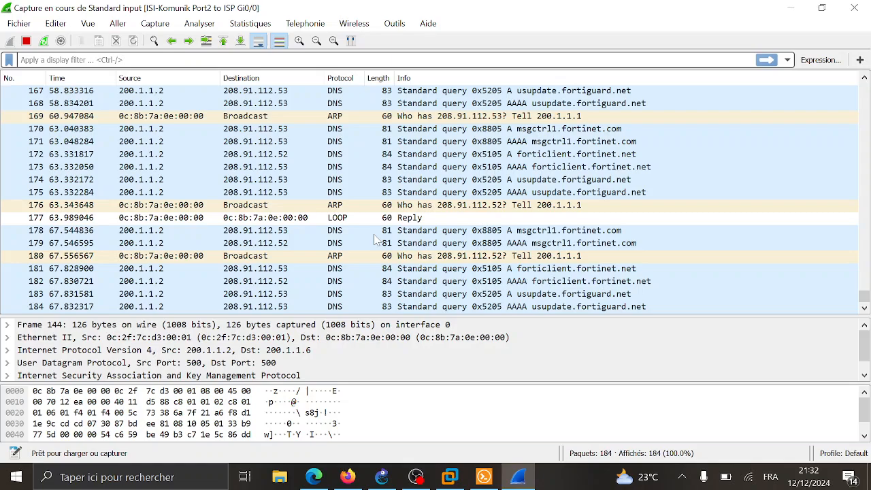
scroll(373, 239, up, 13)
scroll(374, 239, down, 17)
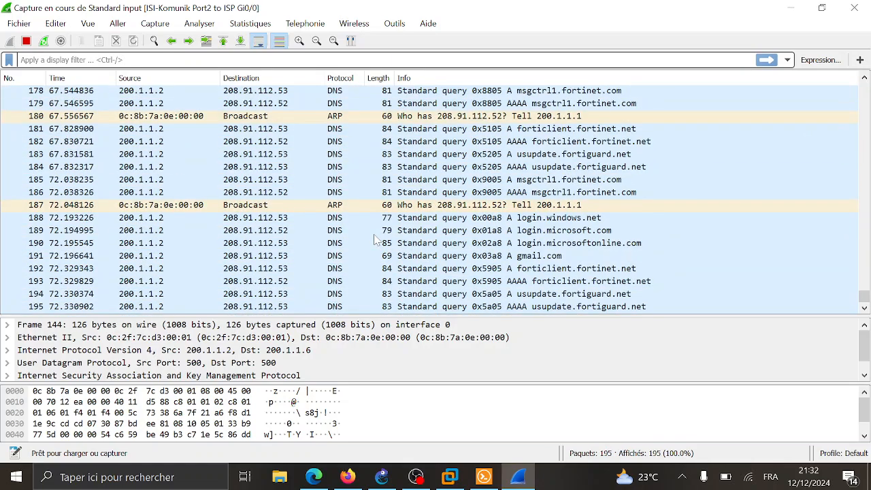
- Hide Wireshark and the Solar-PuTTY terminal, then scroll to show ISI-Komunik, ISP and ISI-Dakar
click(791, 9)
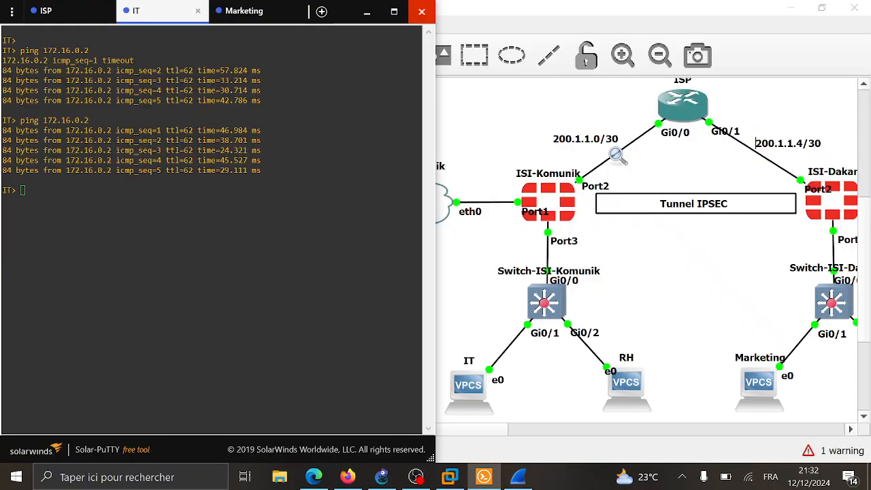
click(366, 12)
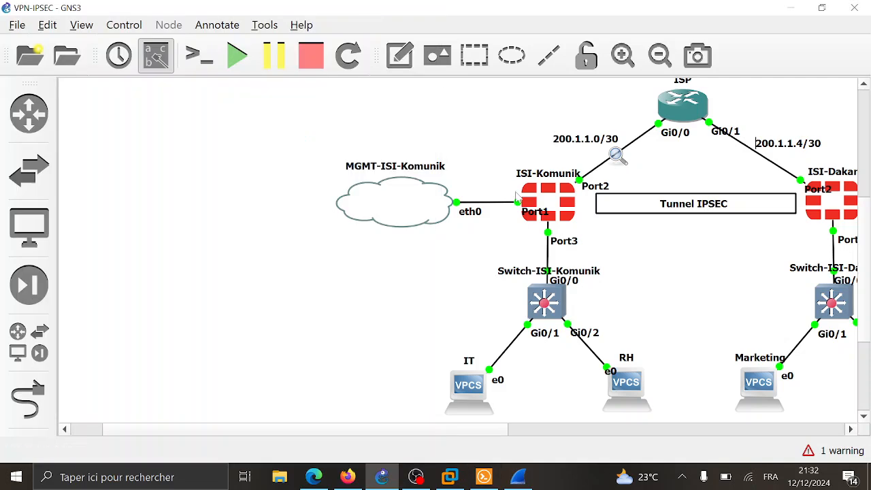
scroll(687, 260, right, 5)
scroll(688, 260, left, 2)
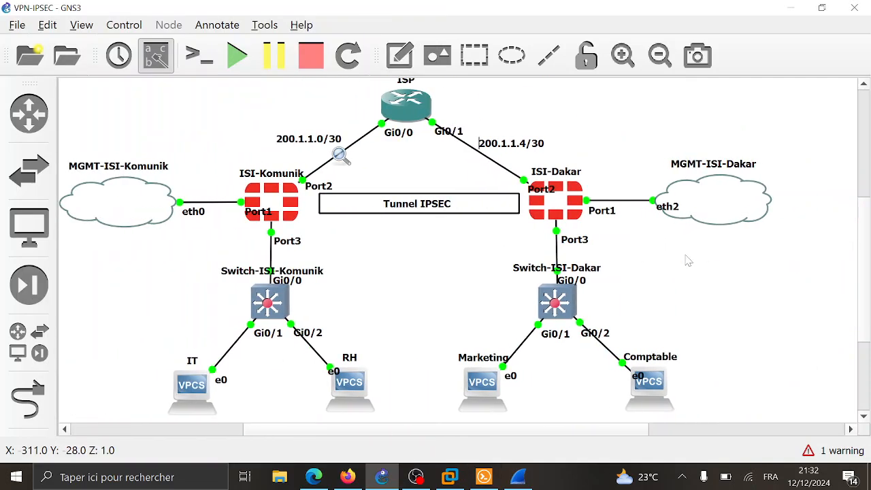
scroll(687, 260, up, 1)
scroll(687, 260, down, 1)
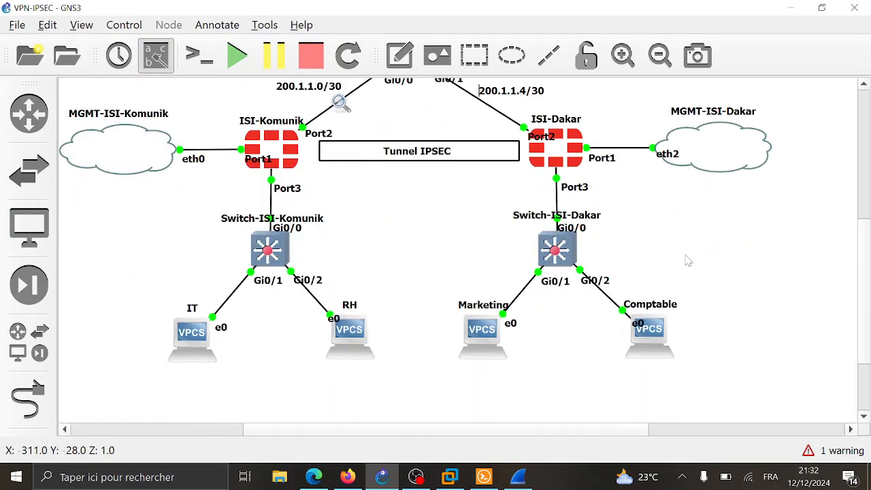
scroll(687, 260, up, 1)
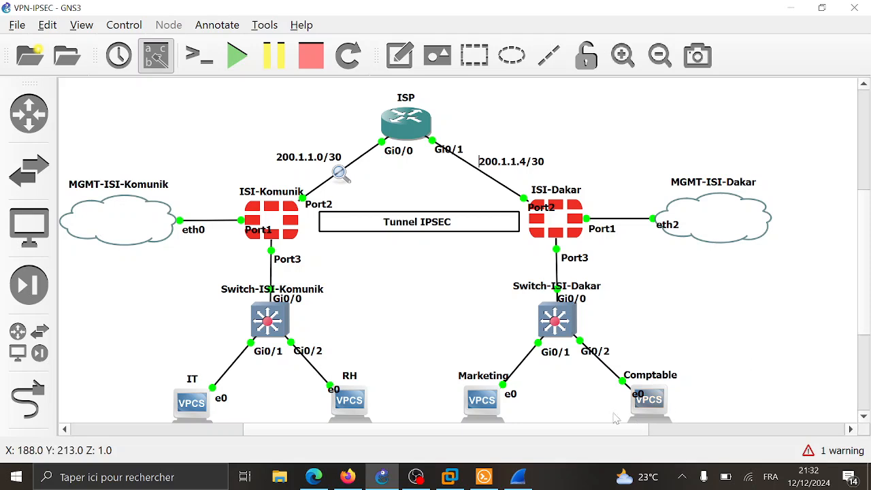
mouse_move(381, 478)
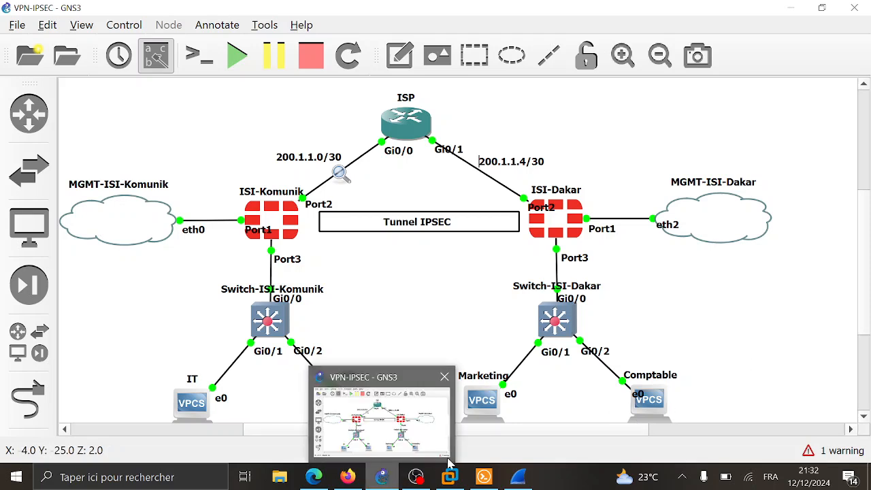
click(416, 477)
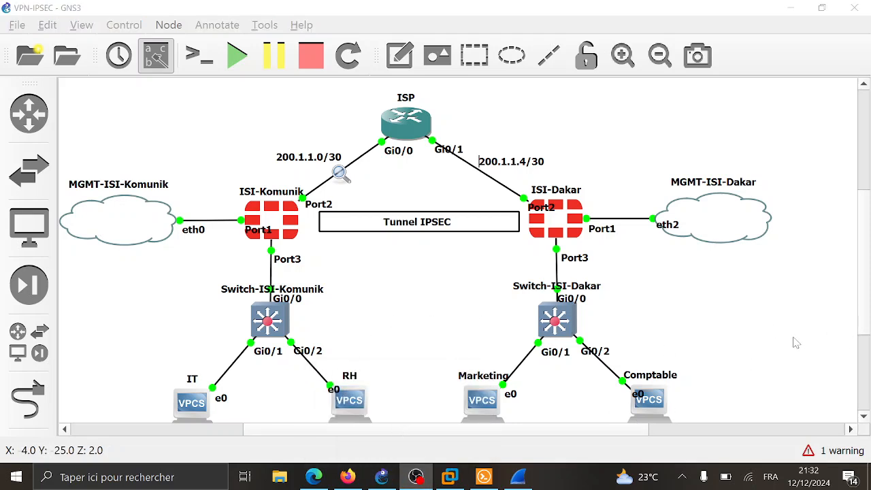